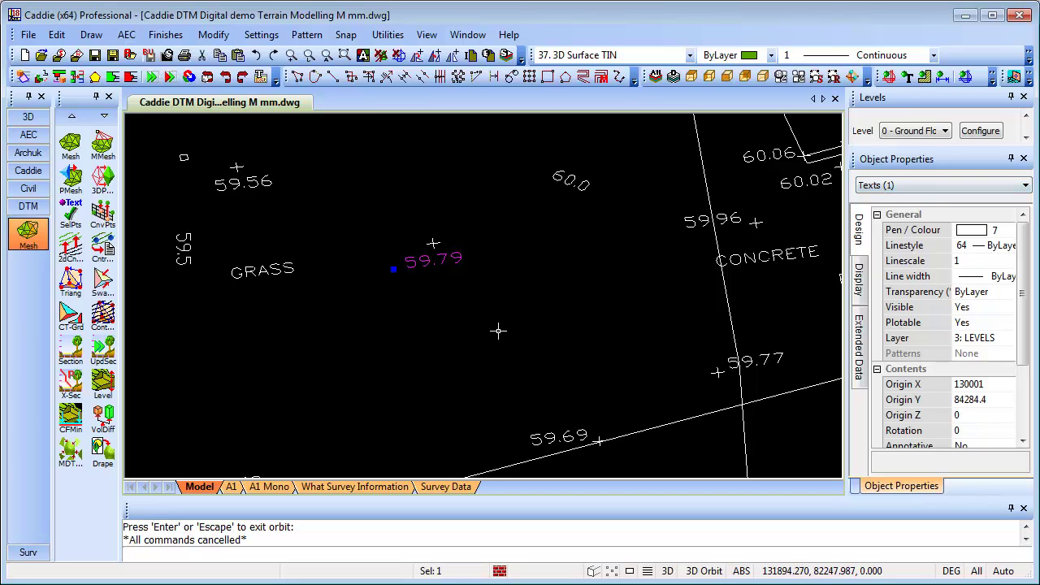
# Step: Copy the 59.79 level text with its cross marker near GRASS to two new positions below it
pyautogui.click(433, 240)
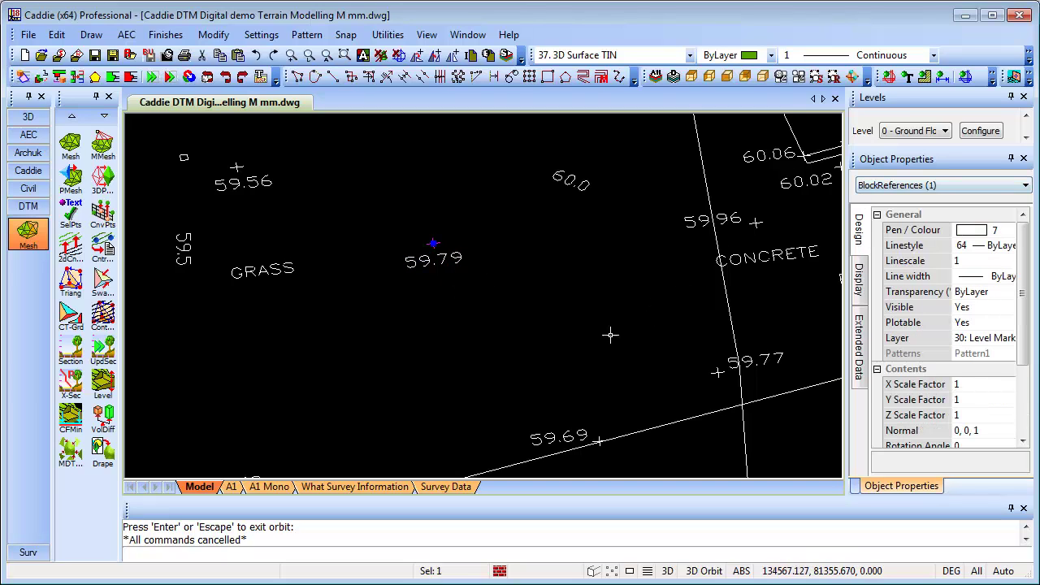
pyautogui.click(445, 266)
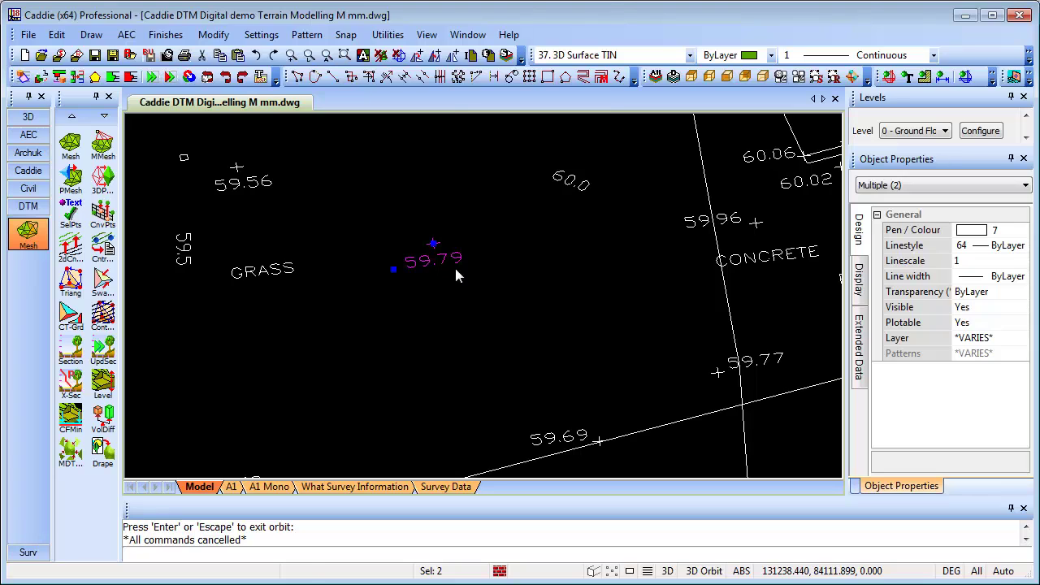
pyautogui.rightClick(455, 275)
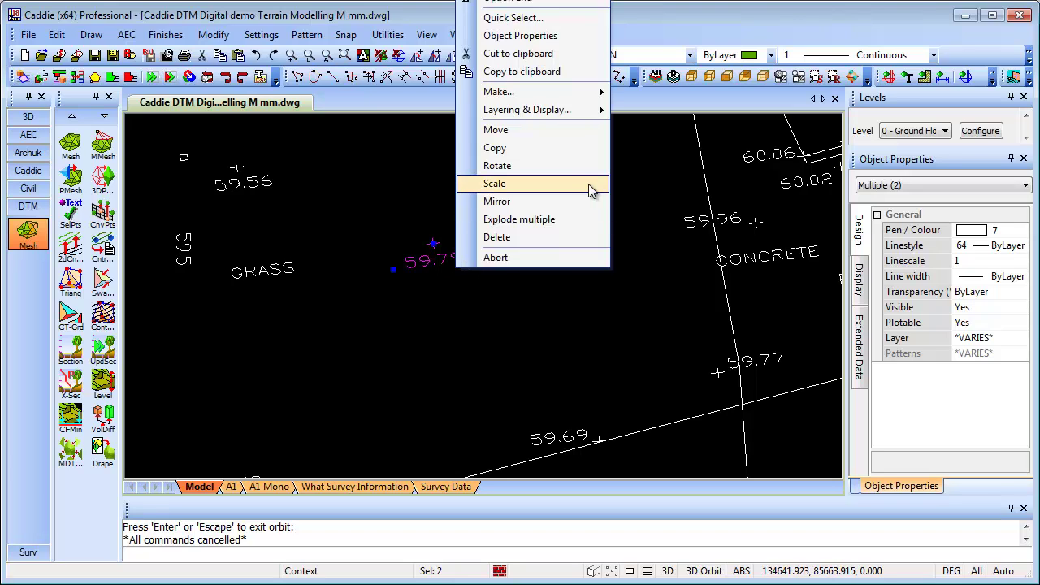
pyautogui.click(524, 148)
pyautogui.click(433, 243)
pyautogui.click(546, 310)
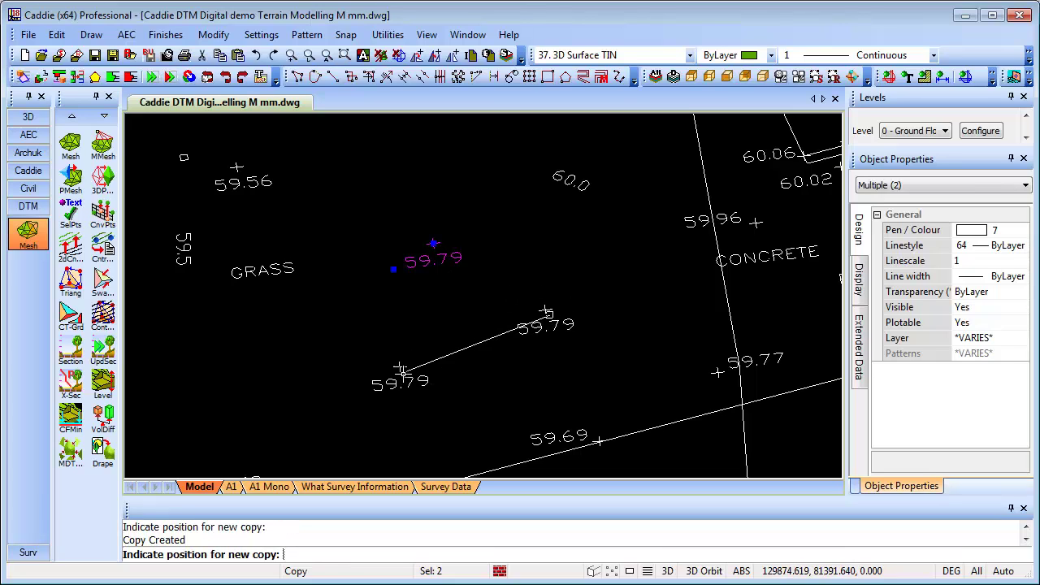
pyautogui.click(395, 369)
pyautogui.press('Escape')
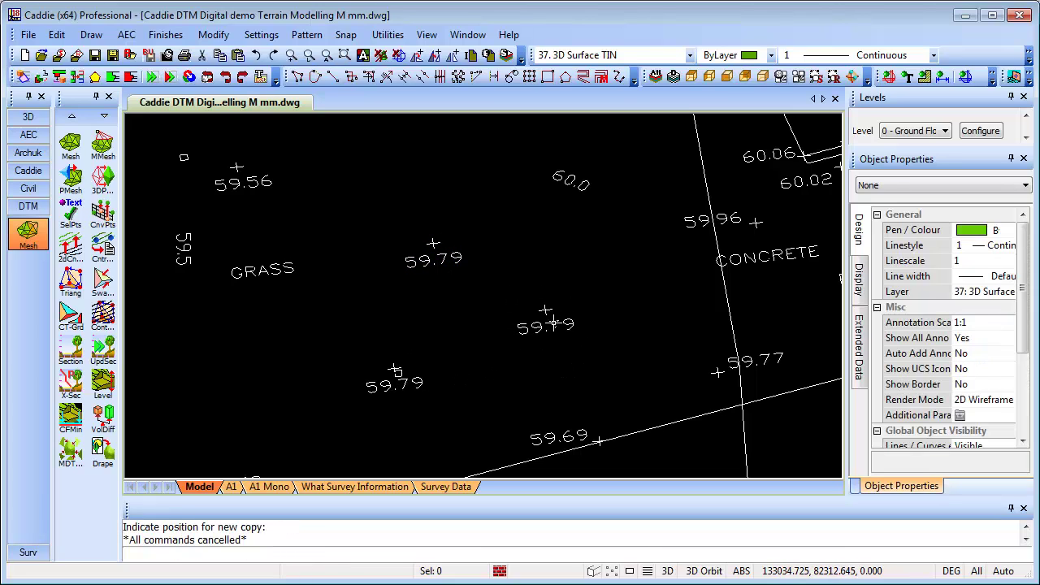
# Step: Change the text of the copied level nearer the CONCRETE area to 59.99
pyautogui.click(553, 324)
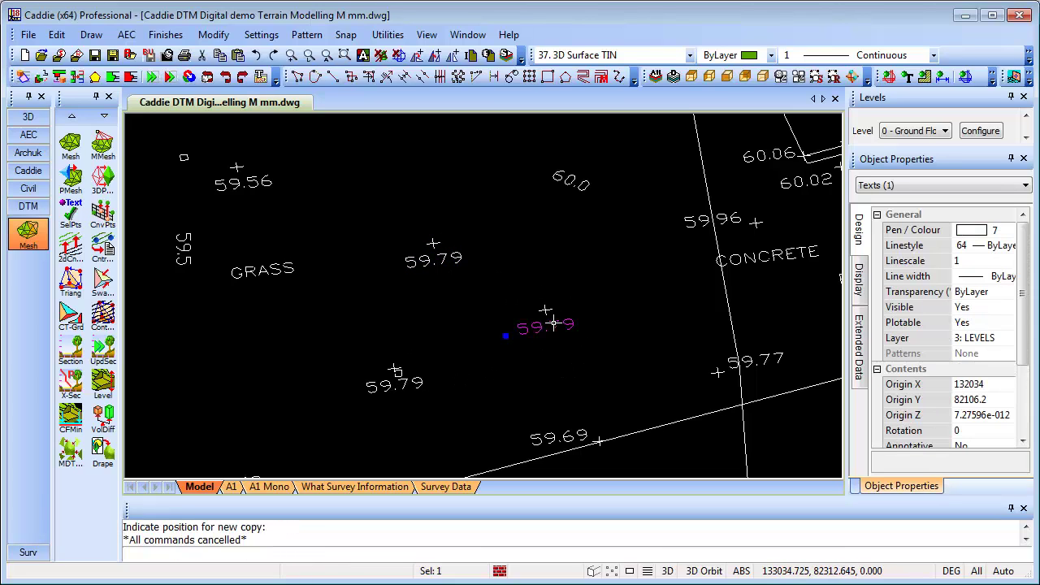
pyautogui.click(260, 76)
pyautogui.click(569, 325)
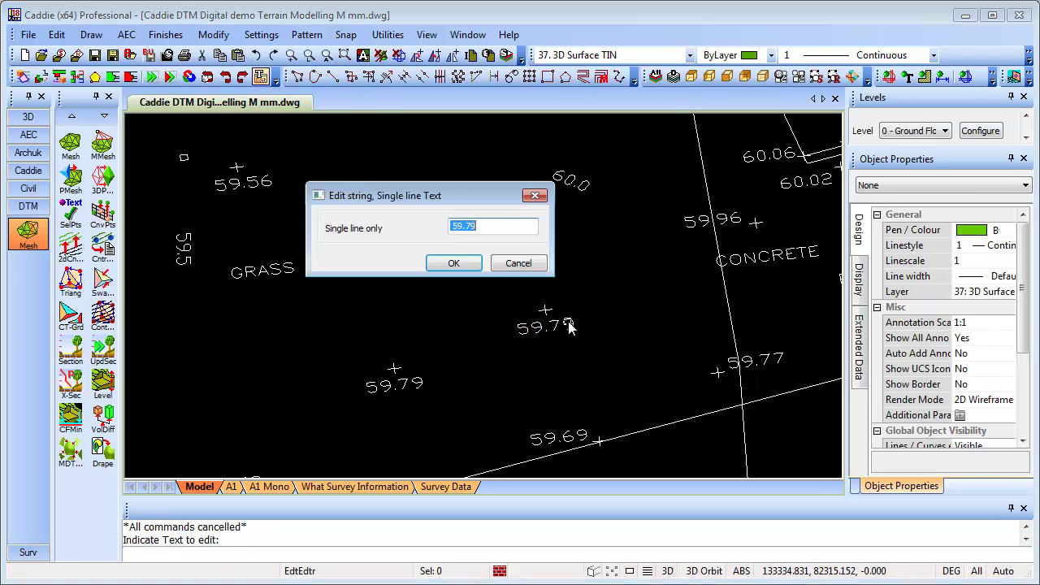
pyautogui.moveTo(481, 228); pyautogui.dragTo(469, 229)
pyautogui.write('99')
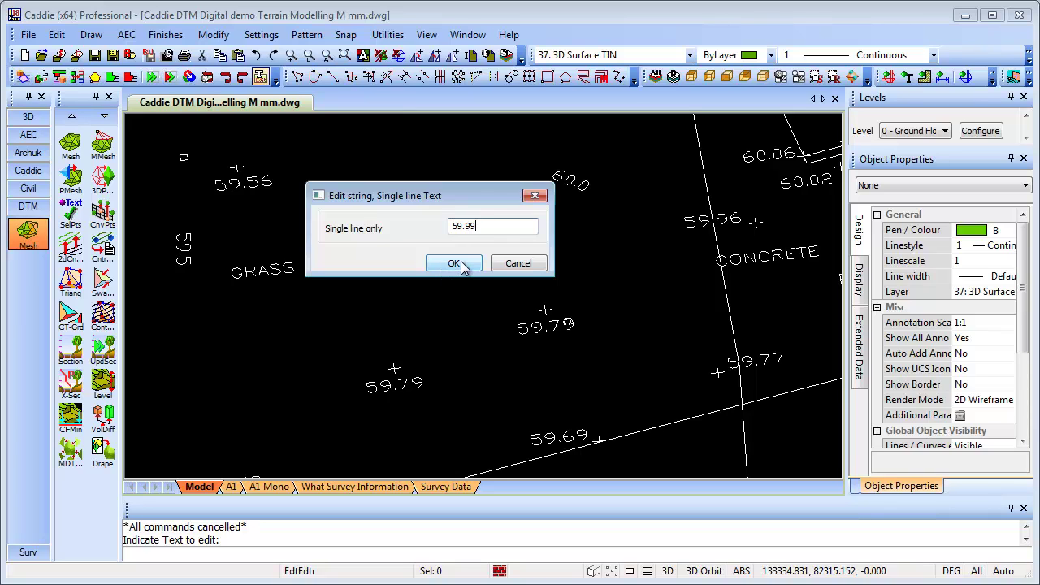
pyautogui.click(454, 263)
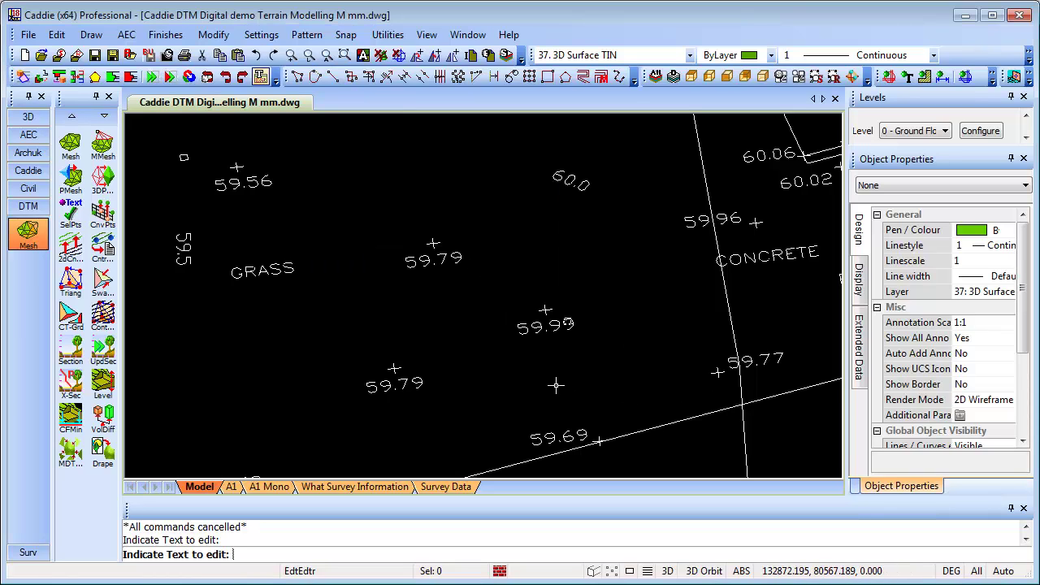
pyautogui.moveTo(555, 382); pyautogui.dragTo(552, 372, button='middle')
pyautogui.press('Escape')
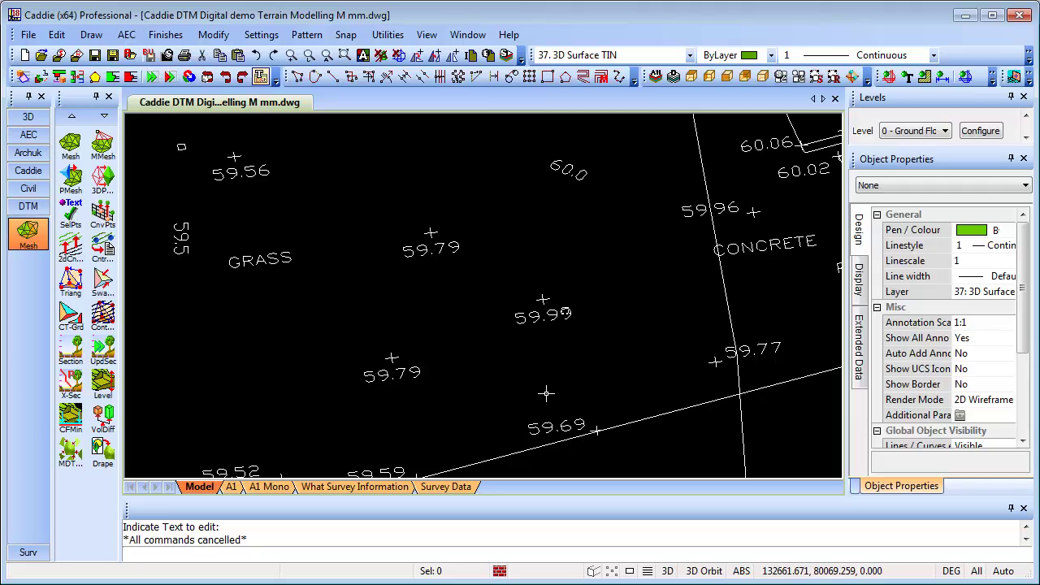
# Step: Display only the layers of the saved layer group 2D Levels
pyautogui.scroll(-5, 546, 390)
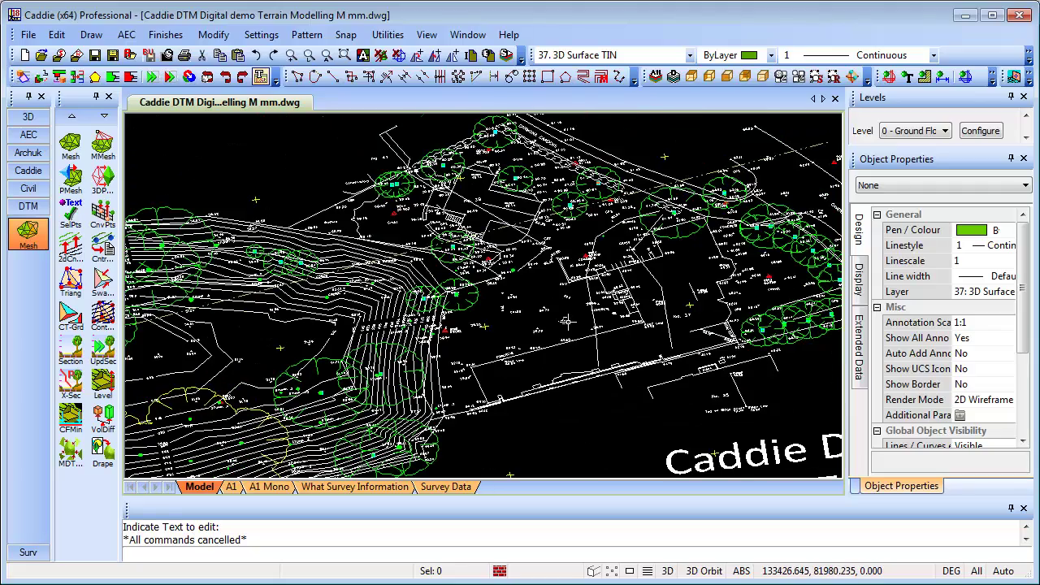
pyautogui.scroll(-2, 567, 322)
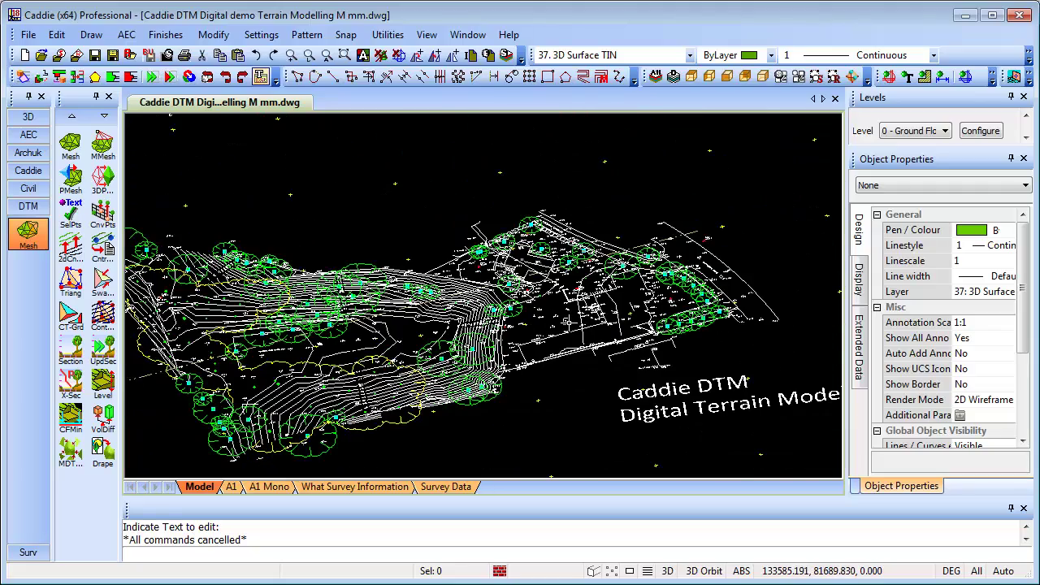
pyautogui.moveTo(568, 322); pyautogui.dragTo(570, 326, button='middle')
pyautogui.scroll(-1, 803, 288)
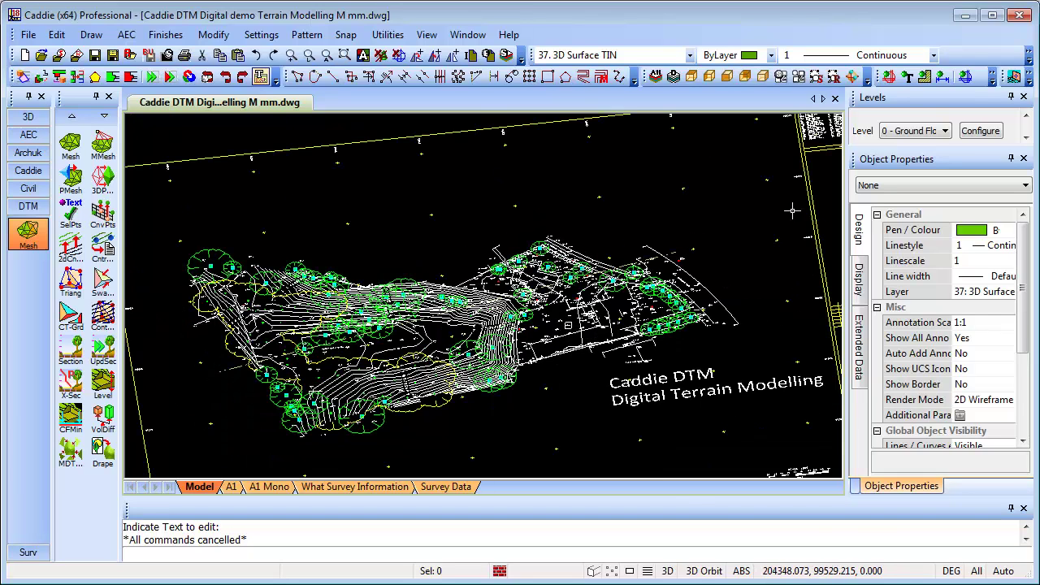
pyautogui.click(673, 77)
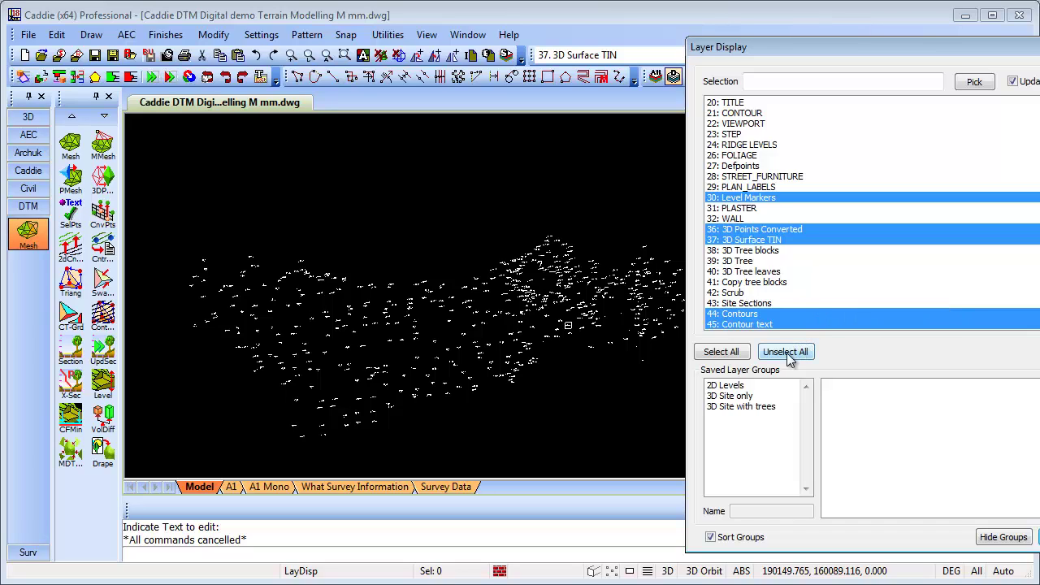
pyautogui.click(729, 385)
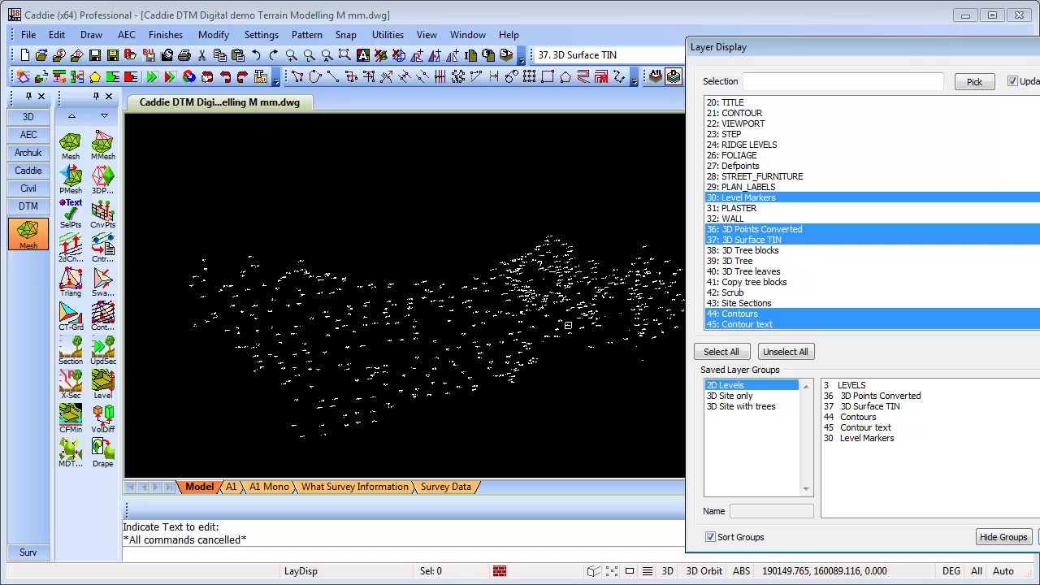
pyautogui.press('Return')
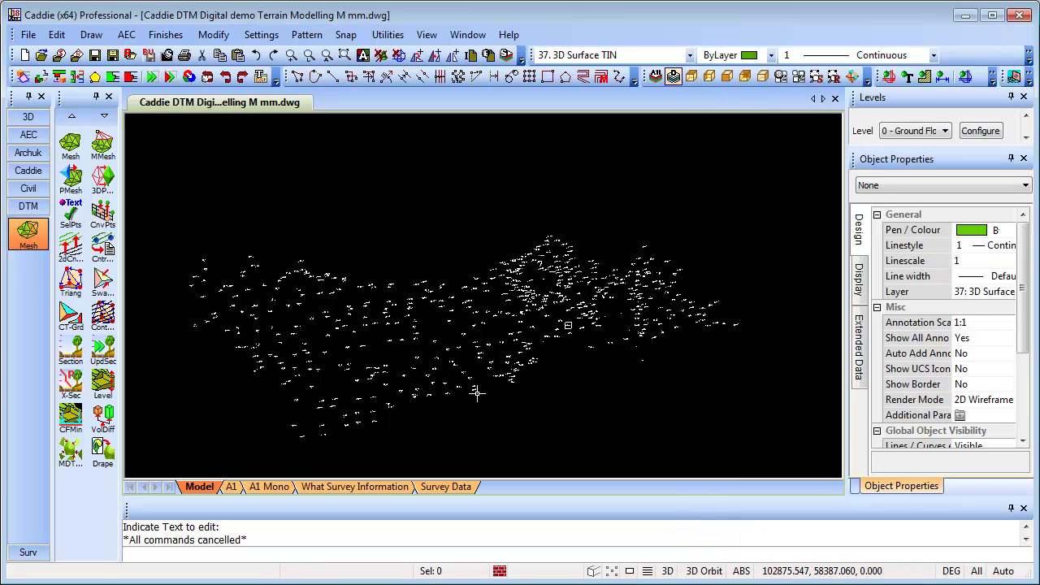
# Step: Examine the spot level texts and their markers up close, and review the Convert Points options
pyautogui.keyDown('shift'); pyautogui.moveTo(477, 394); pyautogui.dragTo(529, 301, button='middle'); pyautogui.keyUp('shift')
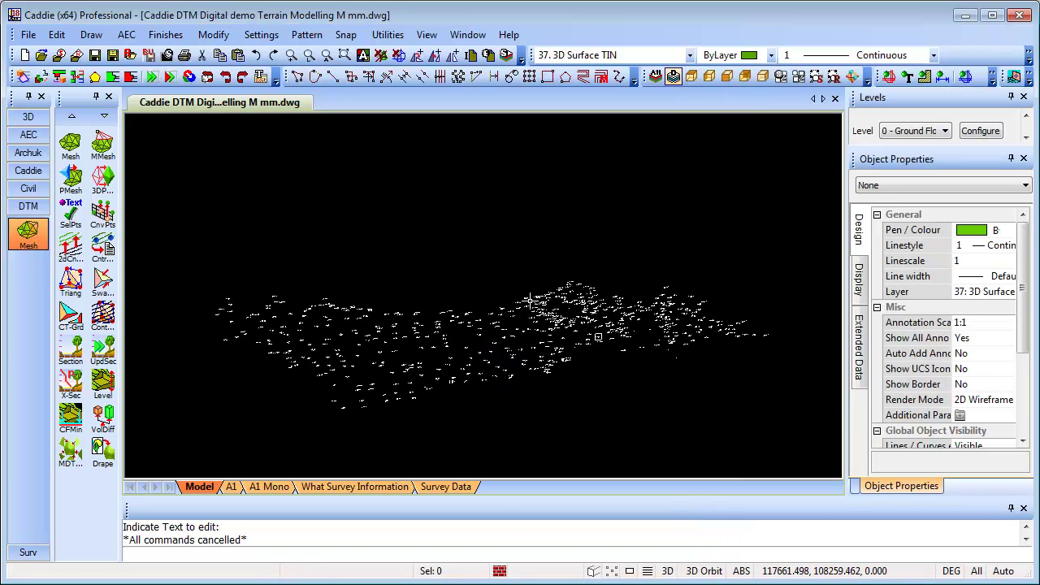
pyautogui.scroll(6, 528, 301)
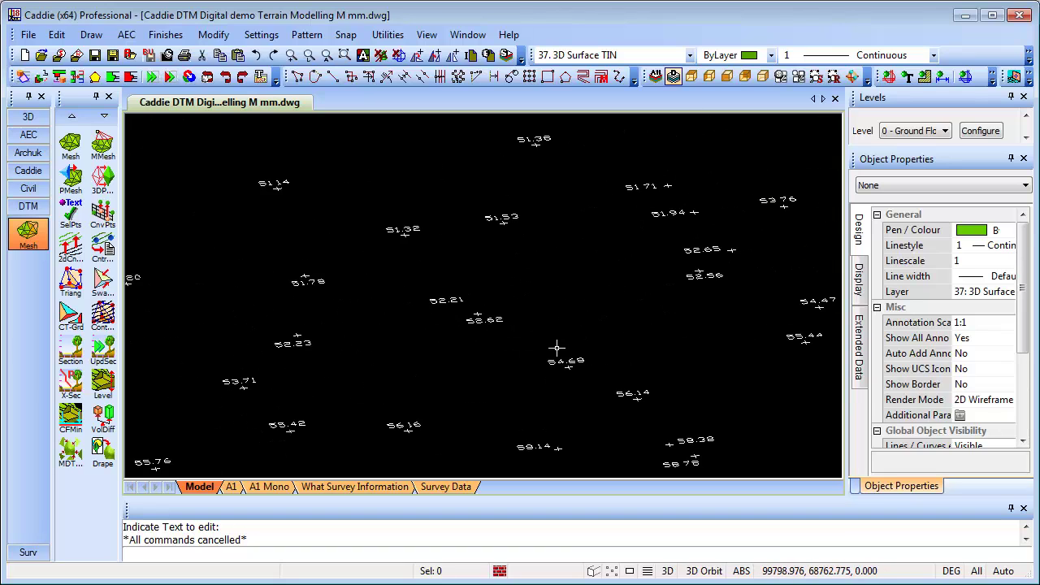
pyautogui.scroll(-5, 555, 348)
pyautogui.keyDown('shift'); pyautogui.moveTo(557, 348); pyautogui.dragTo(524, 366, button='middle'); pyautogui.keyUp('shift')
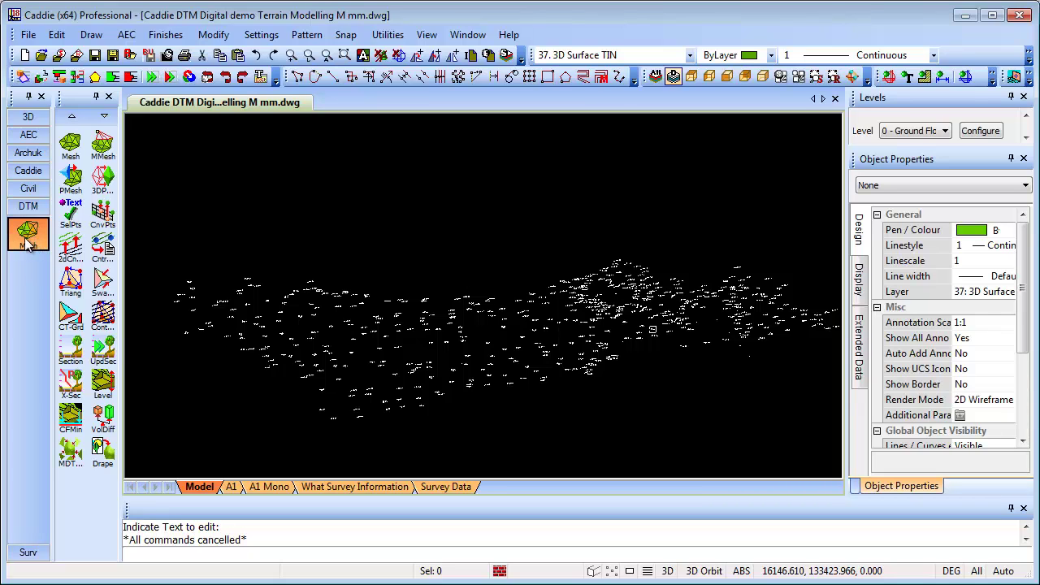
pyautogui.click(103, 213)
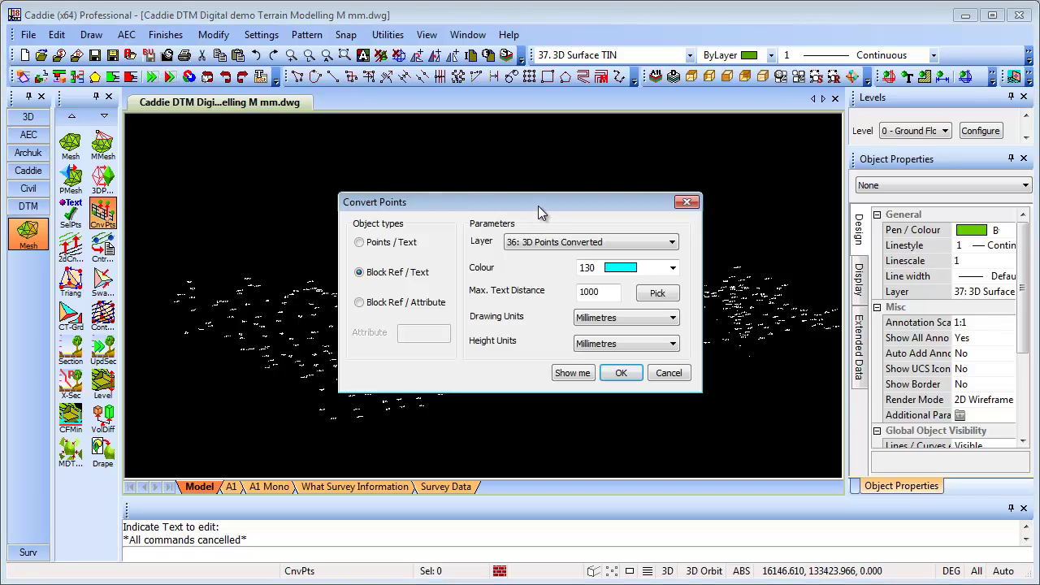
pyautogui.moveTo(538, 206); pyautogui.dragTo(696, 137)
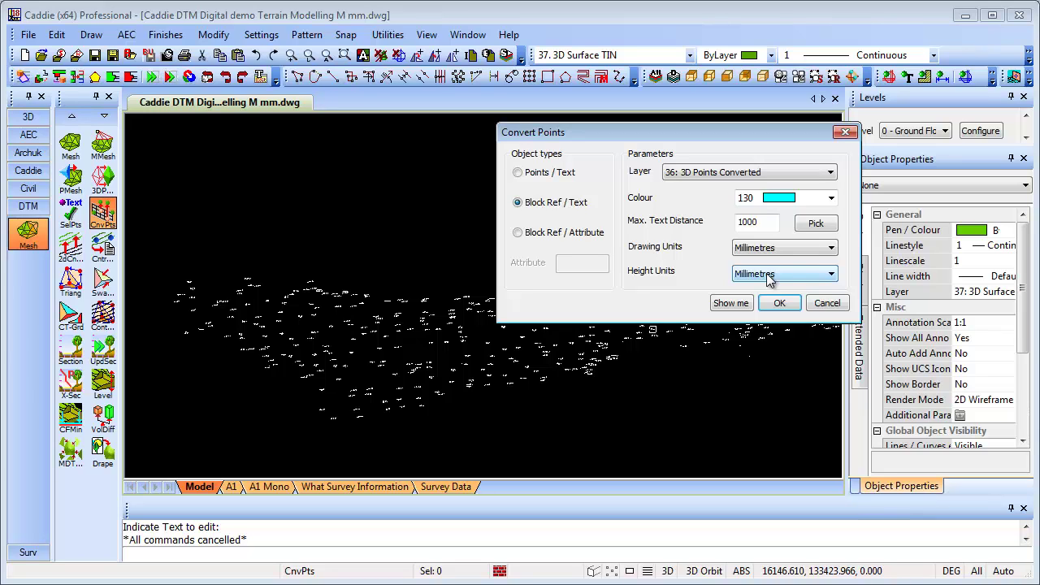
pyautogui.click(828, 303)
pyautogui.scroll(5, 573, 344)
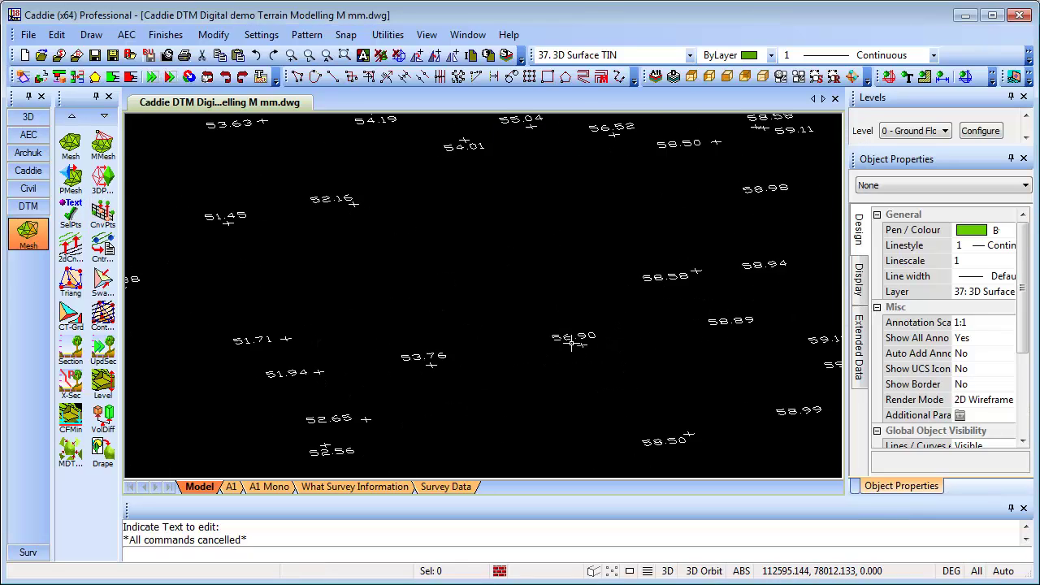
pyautogui.scroll(6, 572, 344)
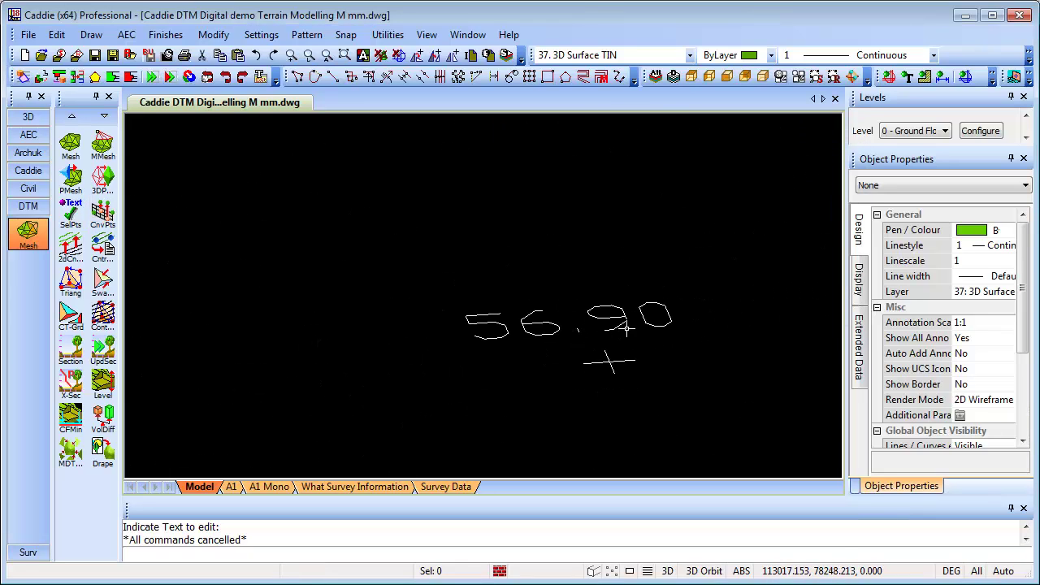
pyautogui.scroll(-6, 626, 328)
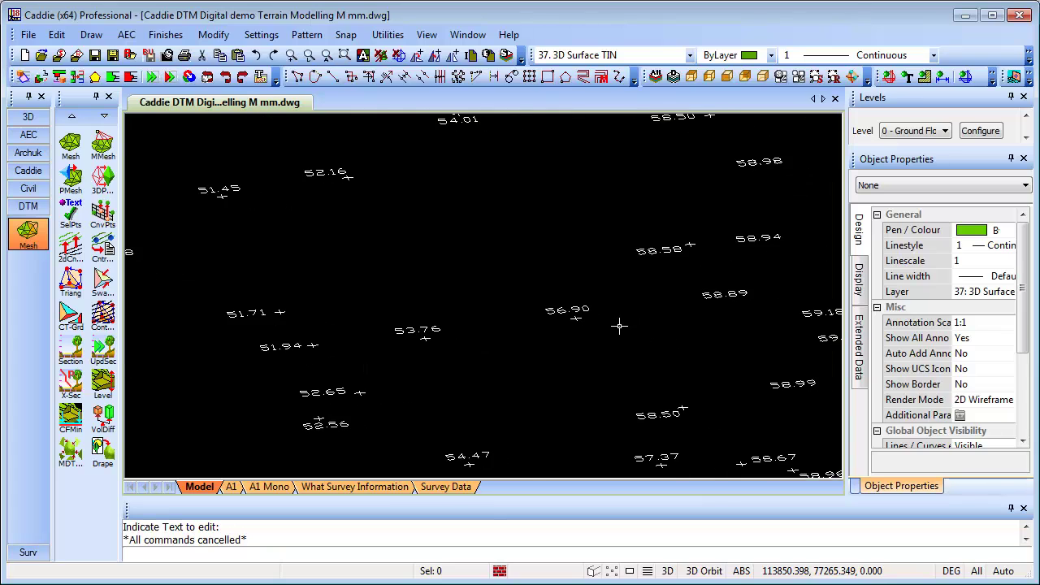
pyautogui.scroll(4, 704, 300)
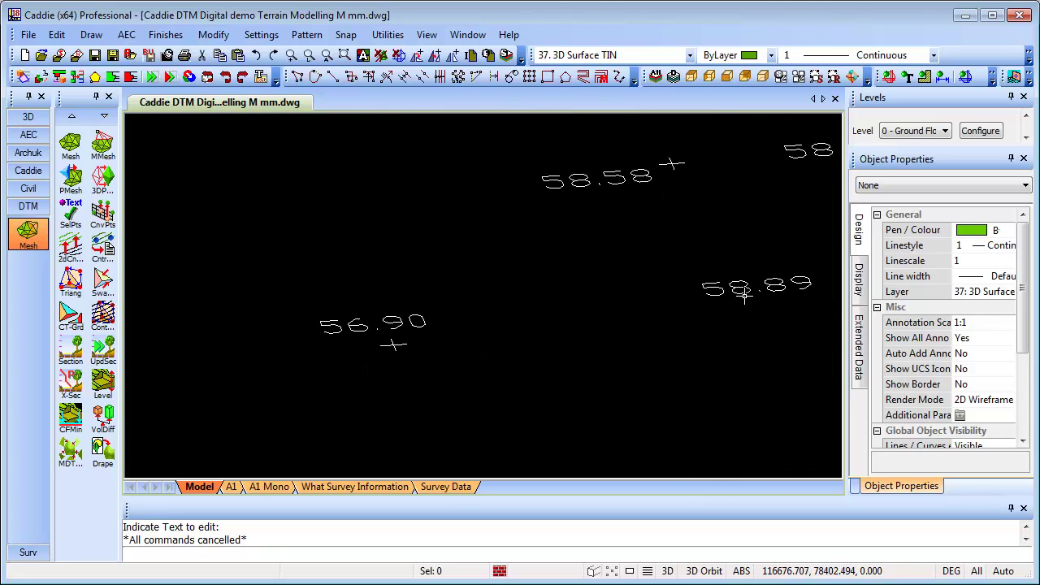
pyautogui.scroll(-8, 744, 295)
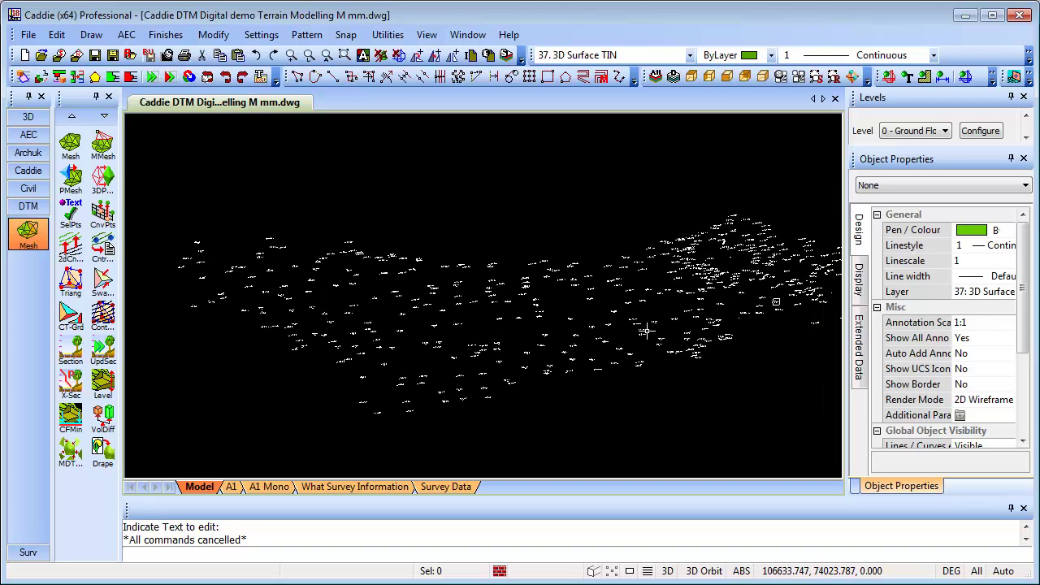
pyautogui.moveTo(647, 330); pyautogui.dragTo(483, 351, button='middle')
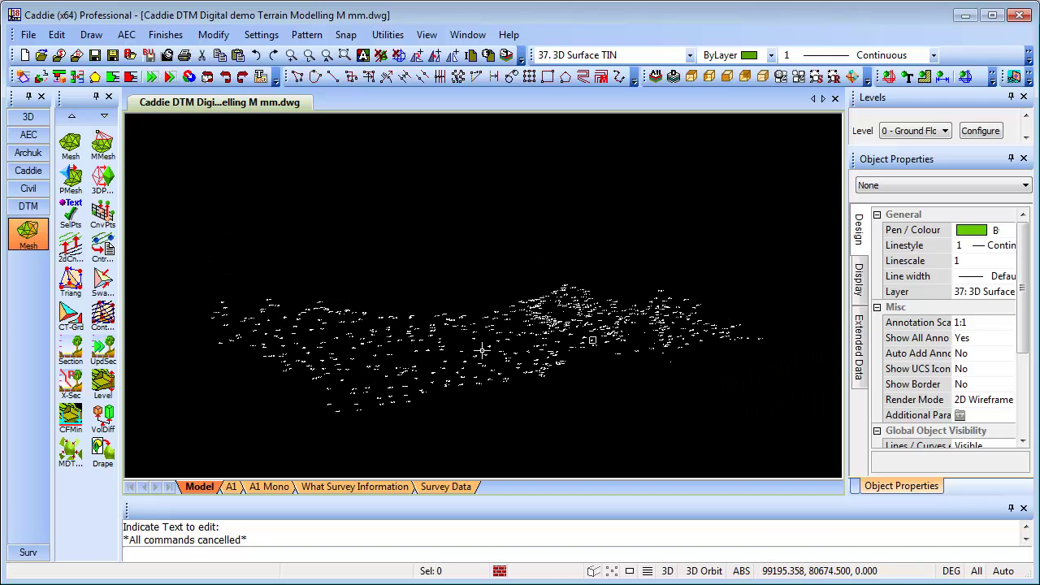
# Step: Convert all the site's level markers and texts to 3D points with the height units set to Metres
pyautogui.click(104, 218)
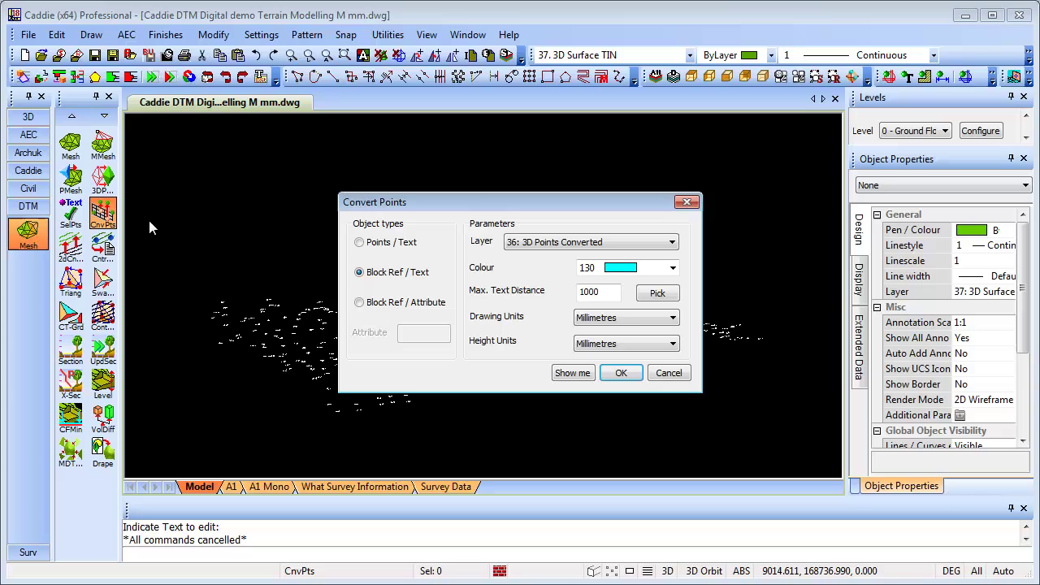
pyautogui.click(631, 345)
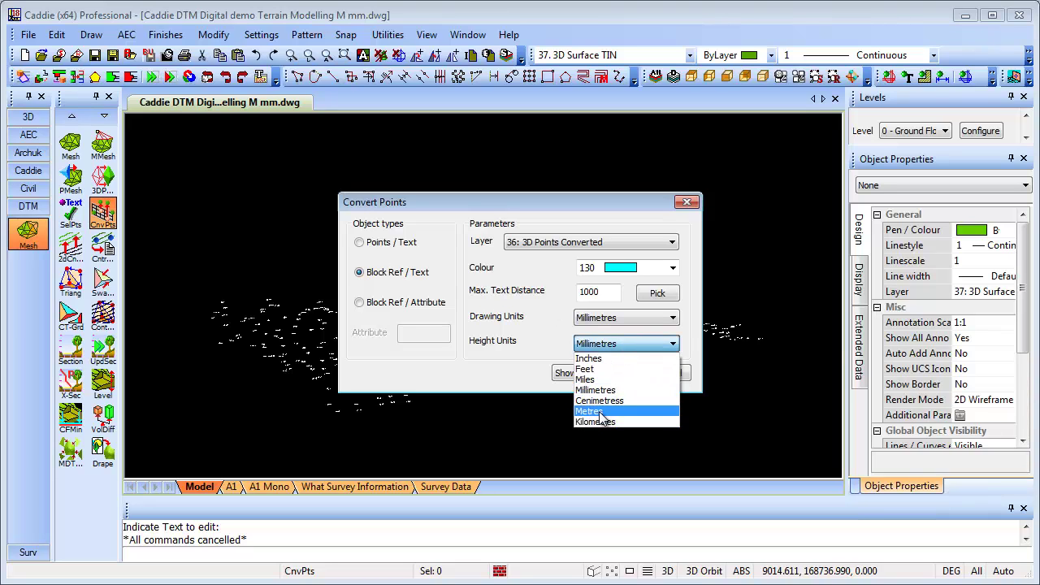
pyautogui.click(599, 413)
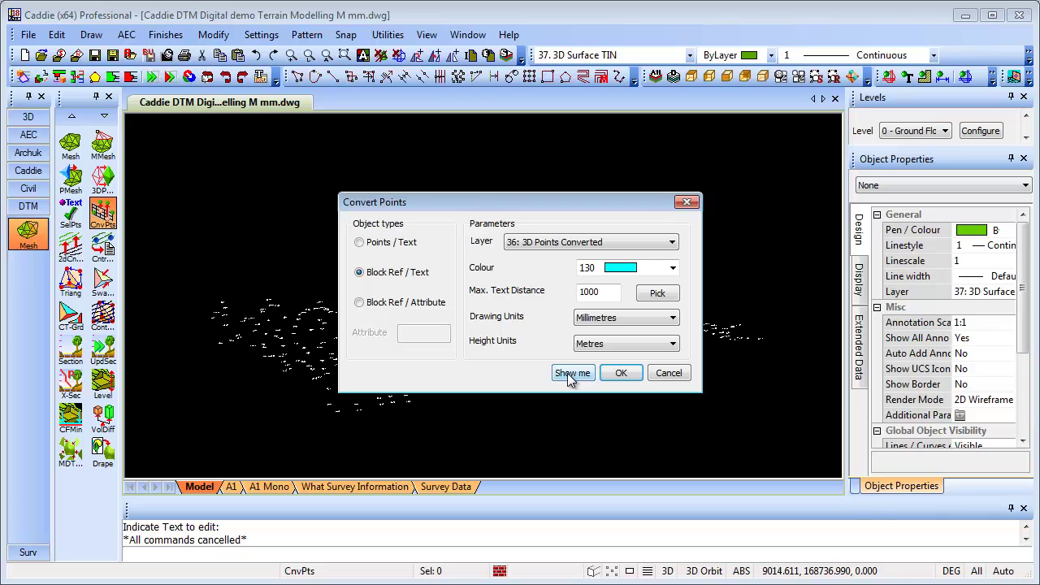
pyautogui.click(622, 373)
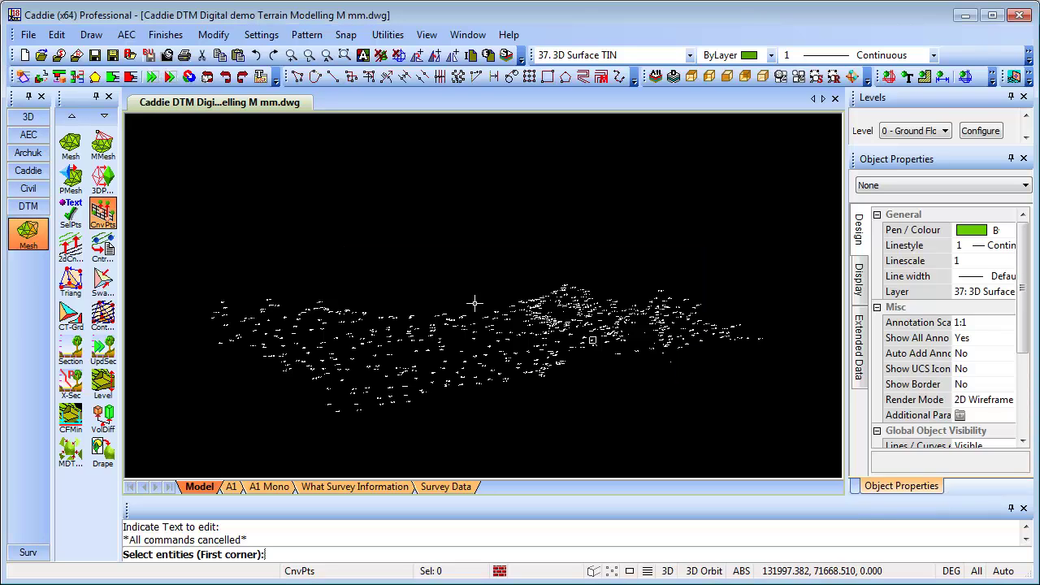
pyautogui.click(193, 252)
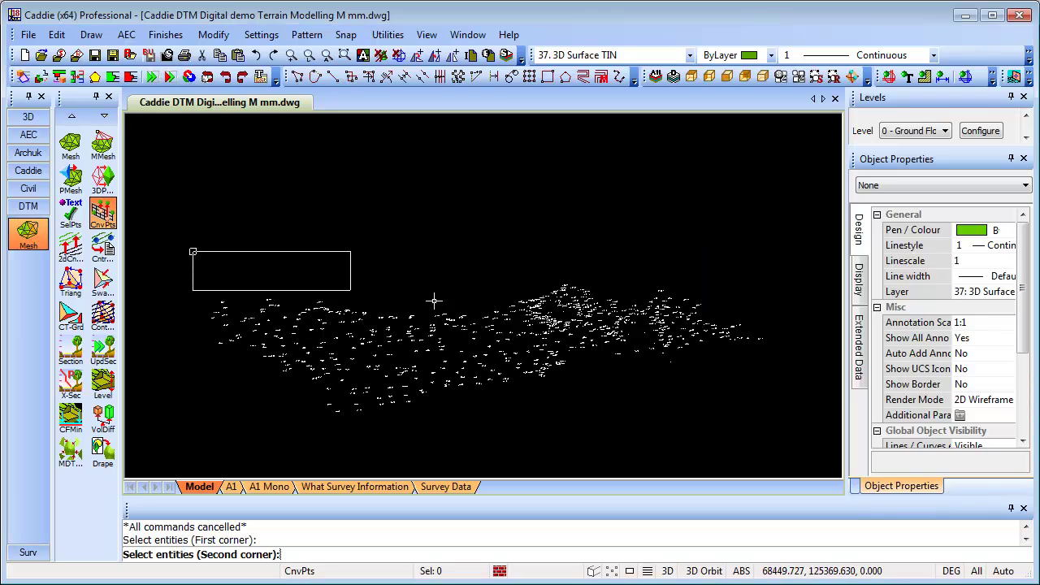
pyautogui.click(791, 433)
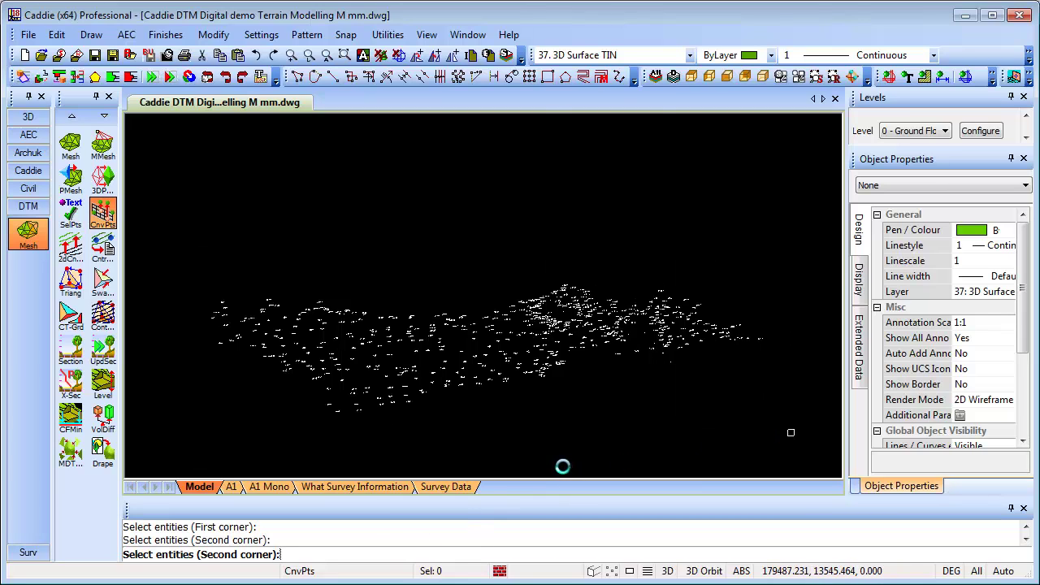
# Step: Triangulate all the converted 3D points above the flat 2D levels into a terrain surface
pyautogui.moveTo(551, 181); pyautogui.dragTo(566, 295, button='middle')
pyautogui.moveTo(552, 336); pyautogui.dragTo(455, 313, button='middle')
pyautogui.moveTo(419, 258); pyautogui.dragTo(445, 311, button='middle')
pyautogui.moveTo(646, 357); pyautogui.dragTo(432, 333, button='middle')
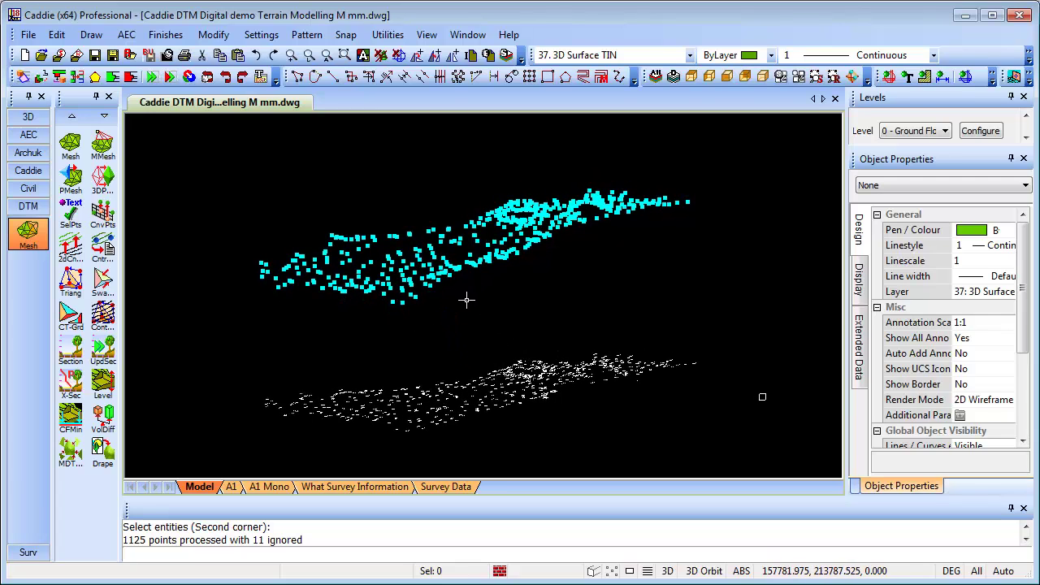
pyautogui.click(71, 280)
pyautogui.click(216, 153)
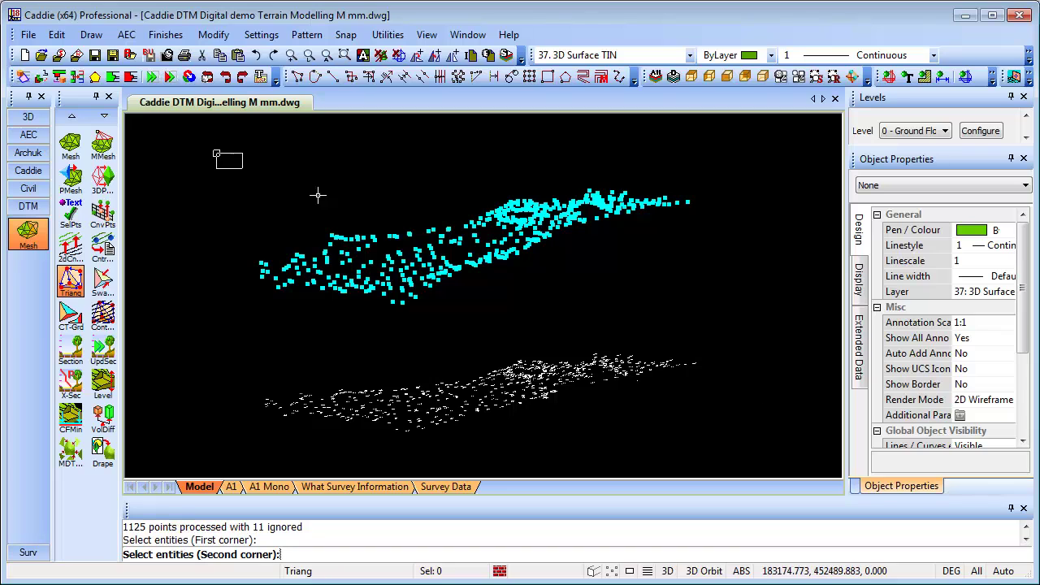
pyautogui.click(743, 336)
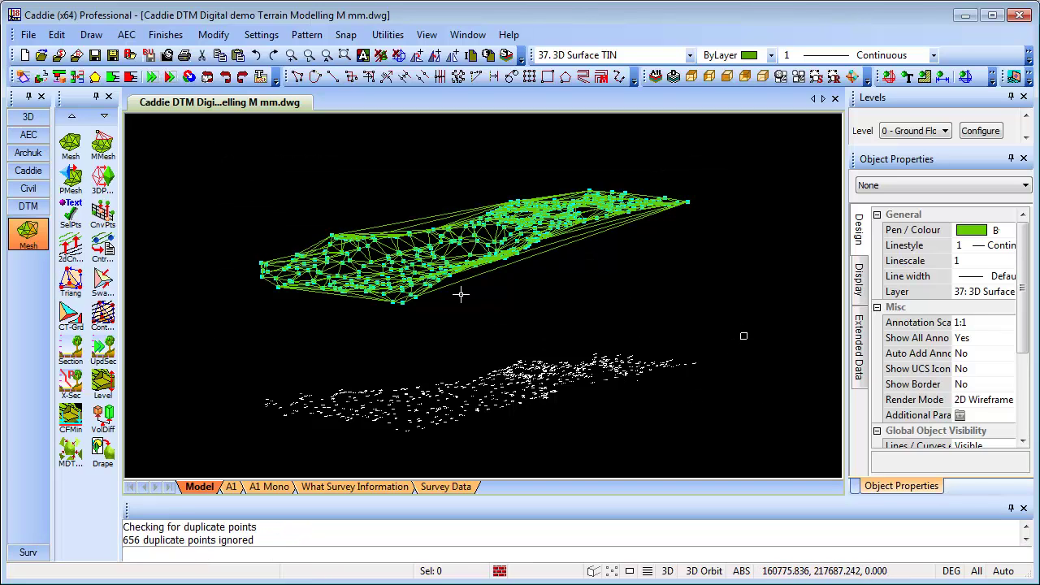
# Step: Display the triangulated surface as Phong shaded with wireframe, with the Swap Triangles command active
pyautogui.moveTo(460, 295)
pyautogui.keyDown('shift'); pyautogui.mouseDown(button='middle')
pyautogui.moveTo(538, 385)
pyautogui.moveTo(471, 285)
pyautogui.mouseUp(button='middle'); pyautogui.keyUp('shift')
pyautogui.scroll(2, 460, 256)
pyautogui.scroll(3, 460, 255)
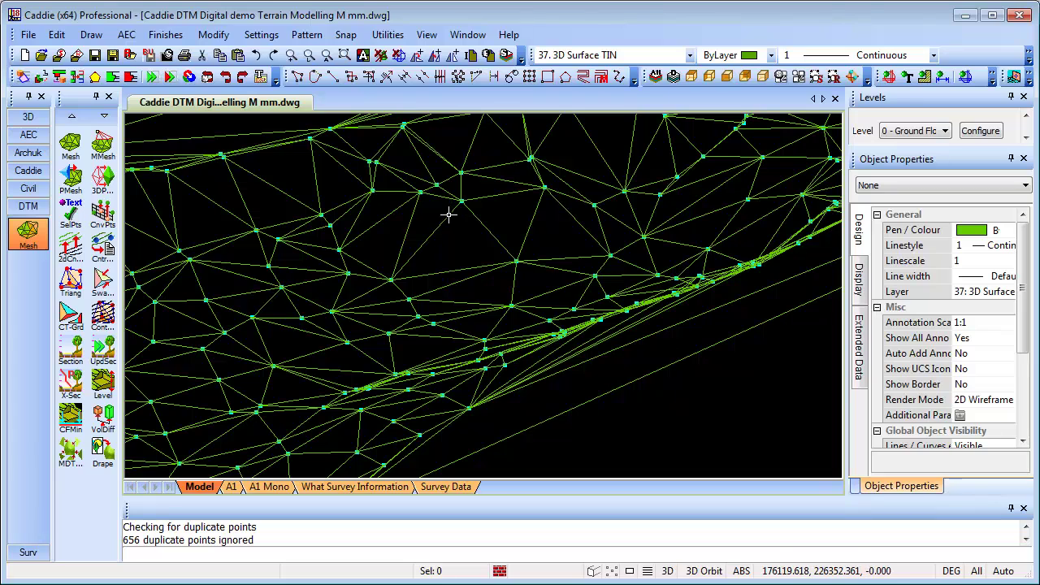
pyautogui.click(103, 282)
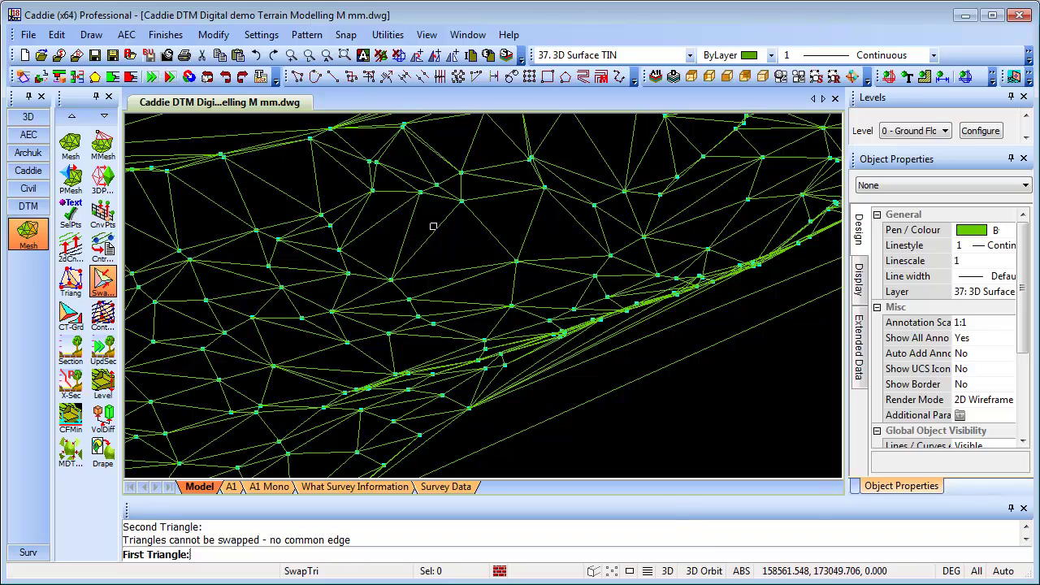
pyautogui.click(634, 573)
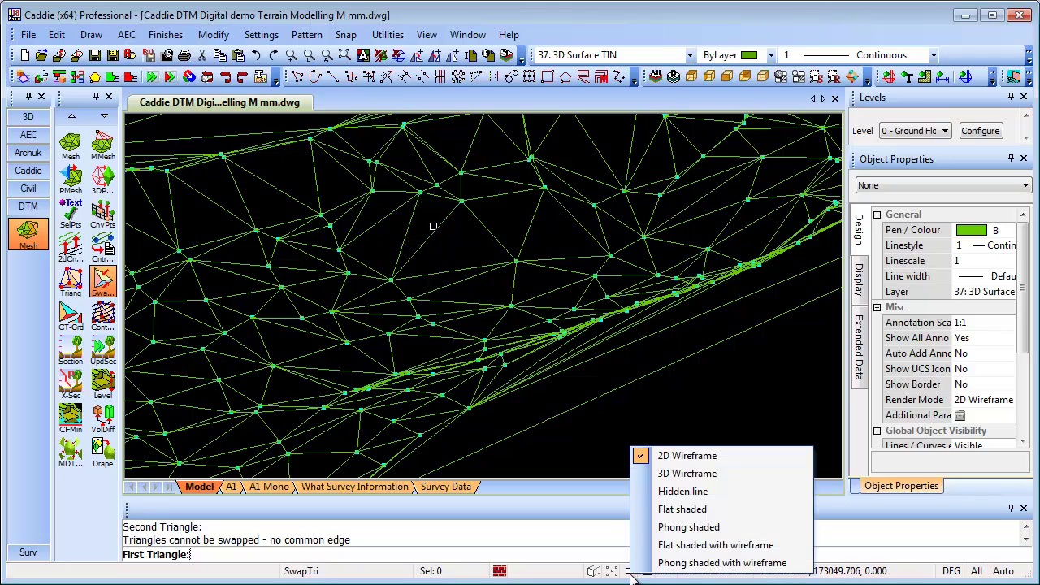
pyautogui.click(715, 563)
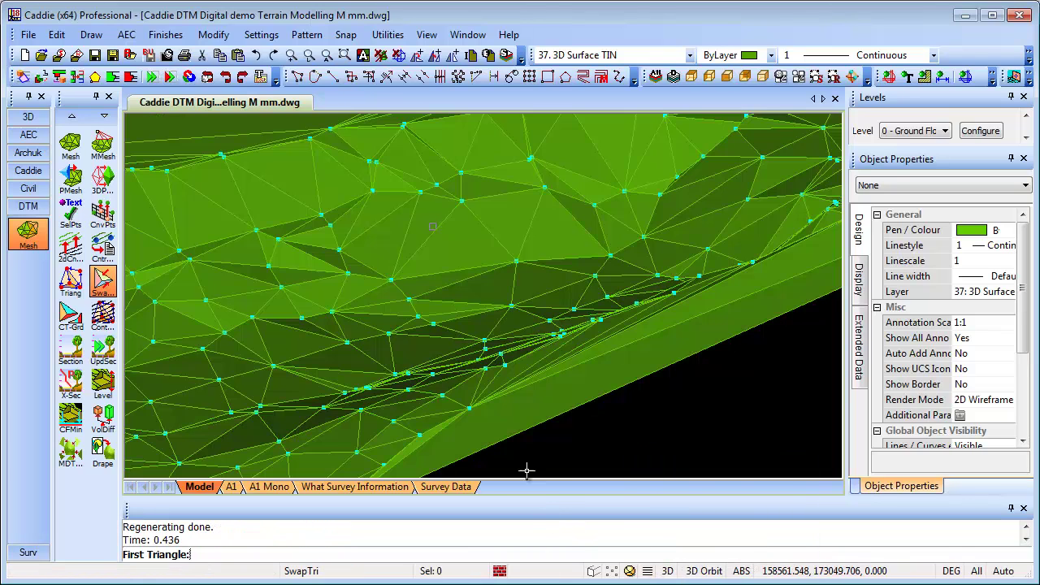
# Step: Swap the common edges of adjoining triangle pairs around the large light-shaded area in the middle of the mesh
pyautogui.keyDown('shift'); pyautogui.moveTo(529, 361); pyautogui.dragTo(399, 246, button='middle'); pyautogui.keyUp('shift')
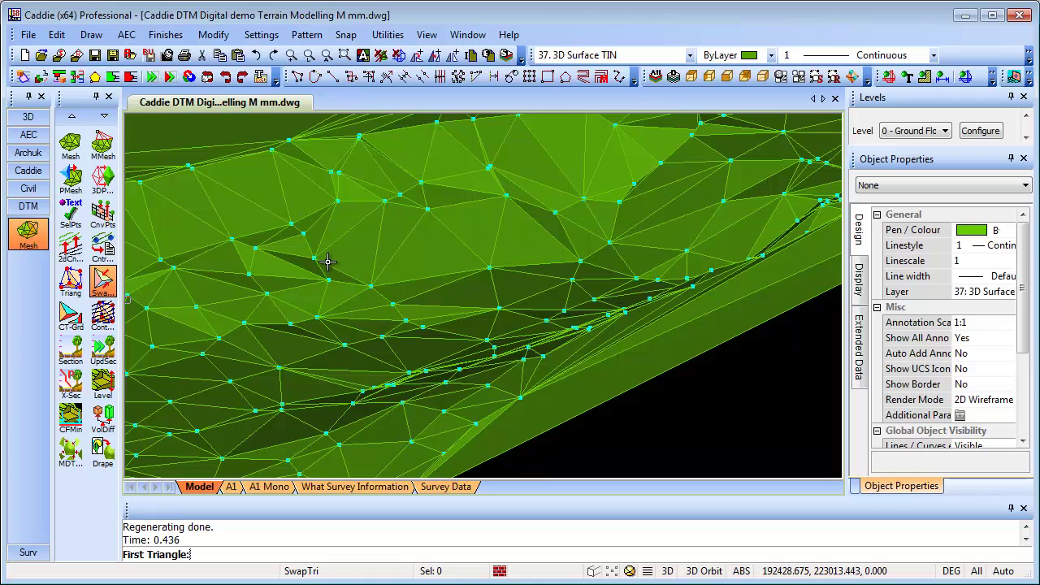
pyautogui.scroll(1, 326, 262)
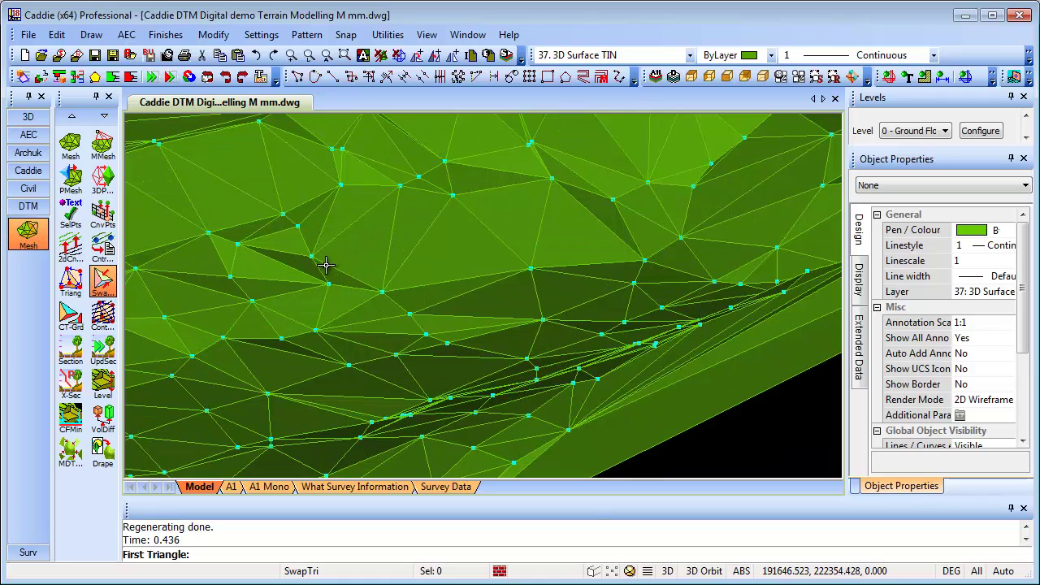
pyautogui.click(103, 282)
pyautogui.click(458, 252)
pyautogui.click(487, 280)
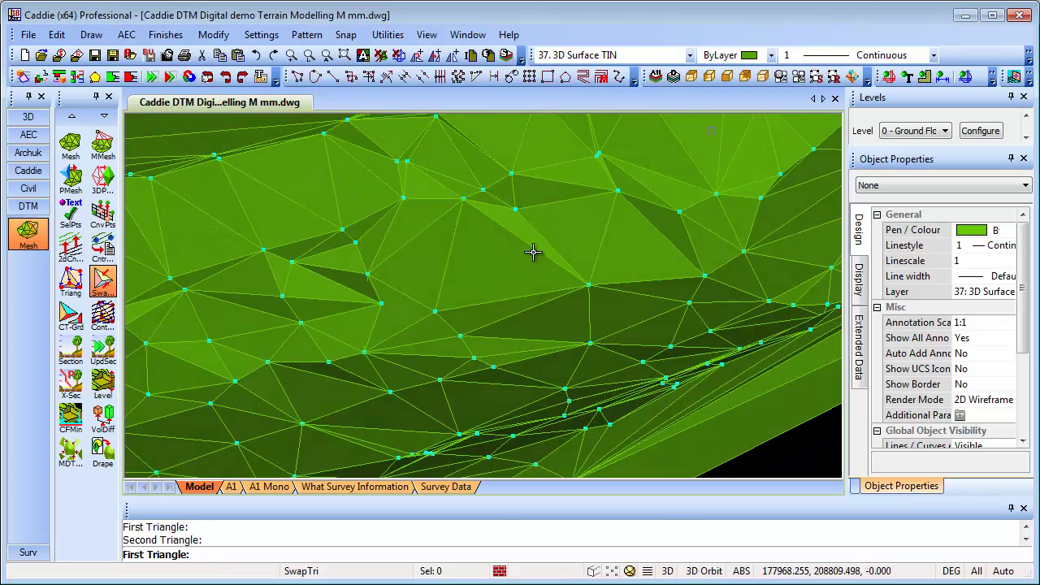
pyautogui.click(519, 228)
pyautogui.click(494, 297)
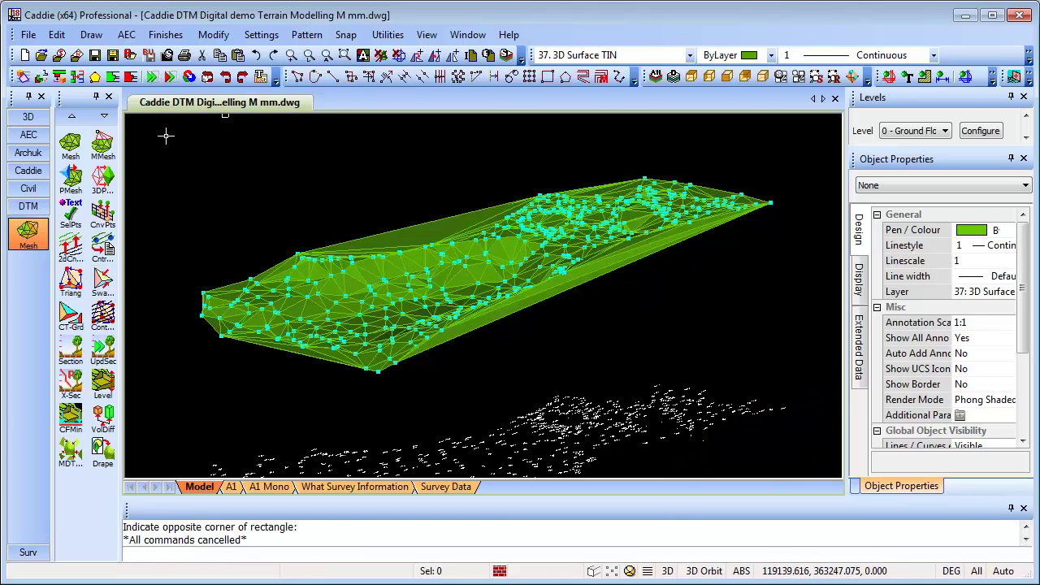
# Step: Copy the whole triangulated surface with its 3D points in plan view to the empty space above the original
pyautogui.click(166, 136)
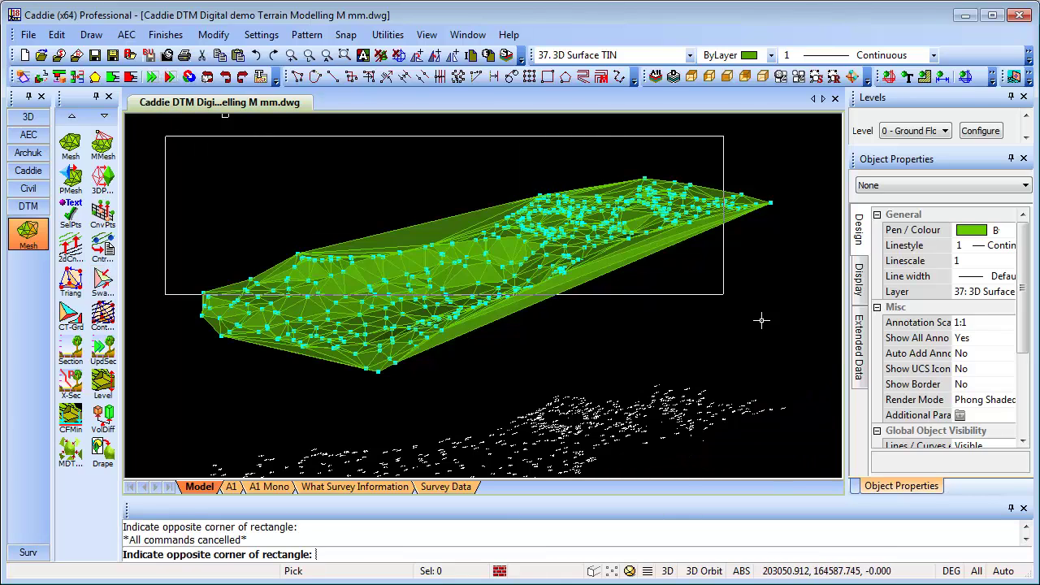
pyautogui.click(809, 380)
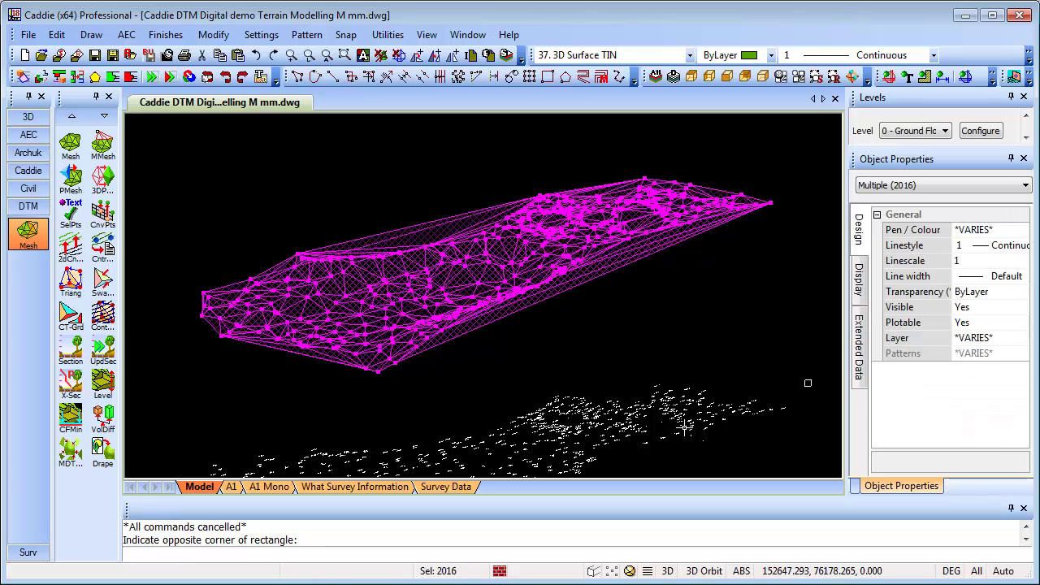
pyautogui.rightClick(550, 365)
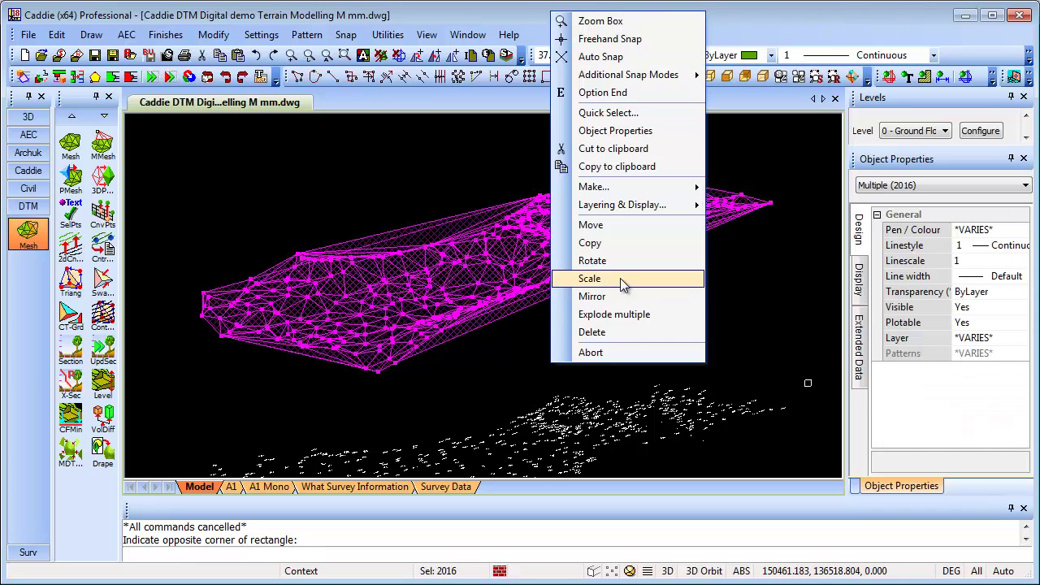
pyautogui.click(594, 242)
pyautogui.click(511, 455)
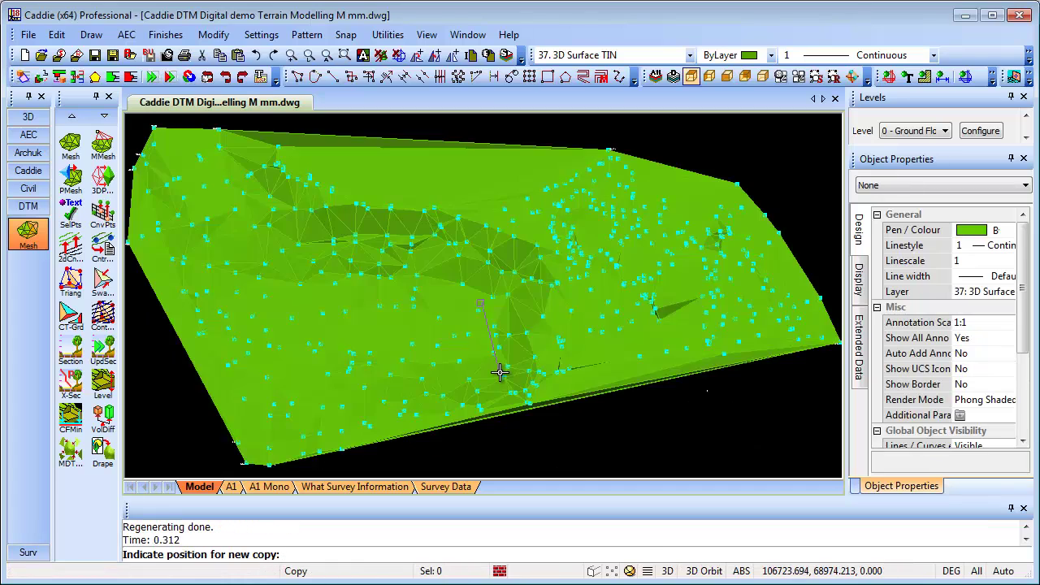
pyautogui.scroll(-5, 499, 372)
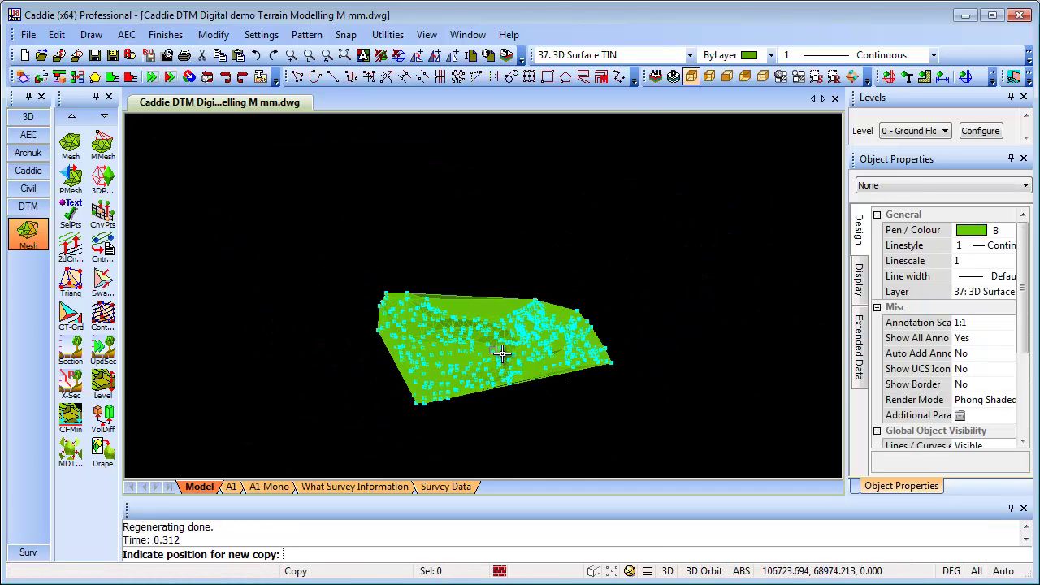
pyautogui.moveTo(484, 414); pyautogui.dragTo(464, 467, button='middle')
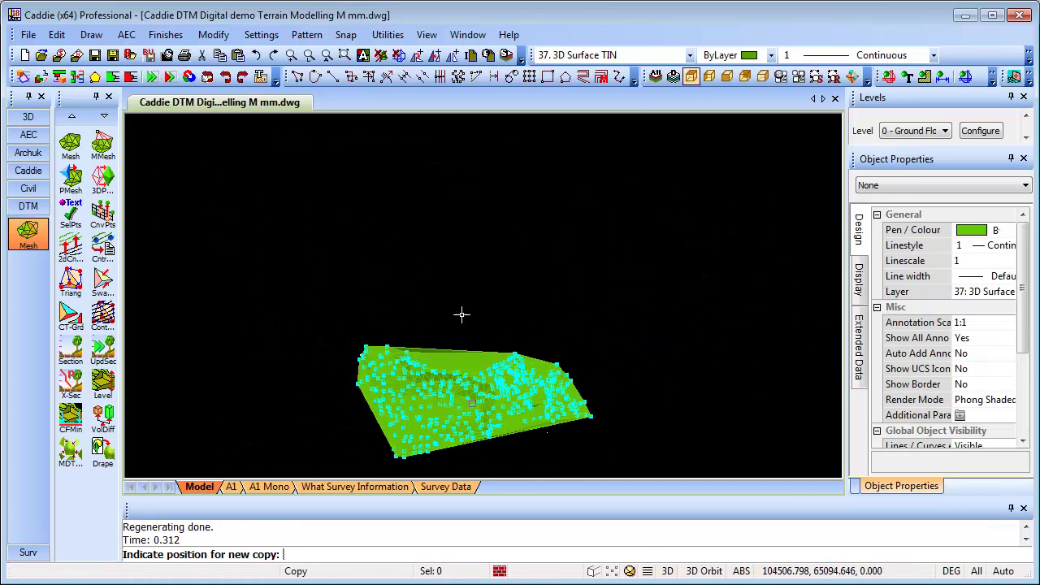
pyautogui.click(476, 219)
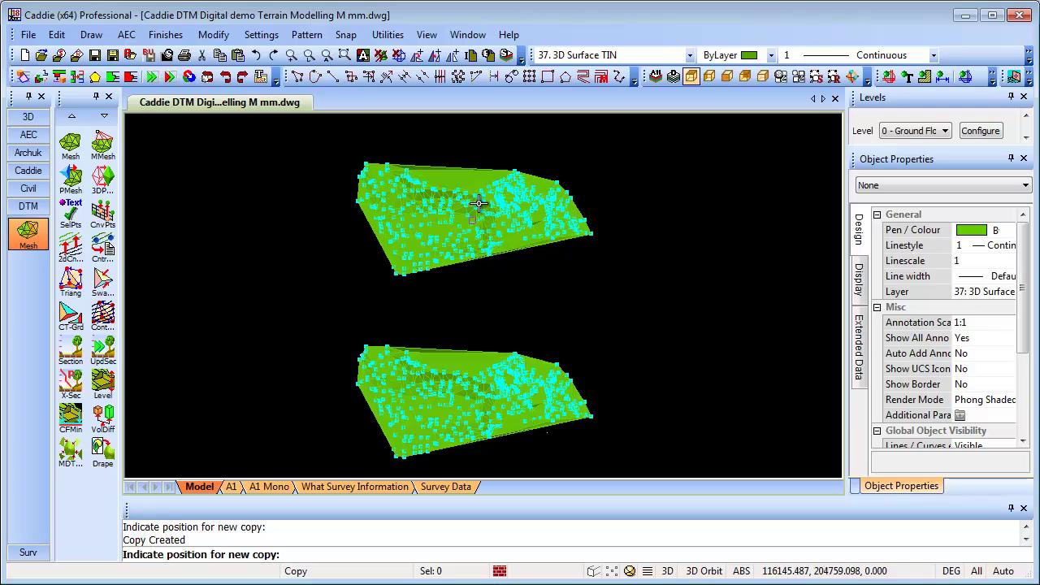
pyautogui.press('Escape')
# Step: Examine the copied terrain surface up close, especially the curved embankment and the surrounding flatter areas
pyautogui.scroll(3, 479, 204)
pyautogui.moveTo(480, 232)
pyautogui.mouseDown(button='middle')
pyautogui.moveTo(513, 280)
pyautogui.moveTo(505, 277)
pyautogui.mouseUp(button='middle')
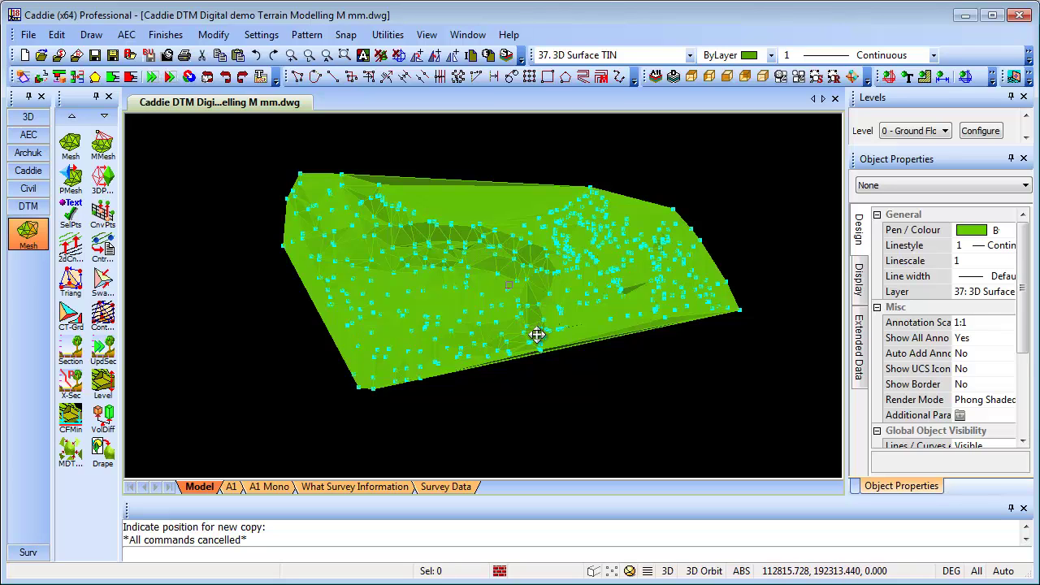
pyautogui.moveTo(537, 335); pyautogui.dragTo(473, 275, button='middle')
pyautogui.scroll(3, 445, 329)
pyautogui.scroll(-3, 445, 329)
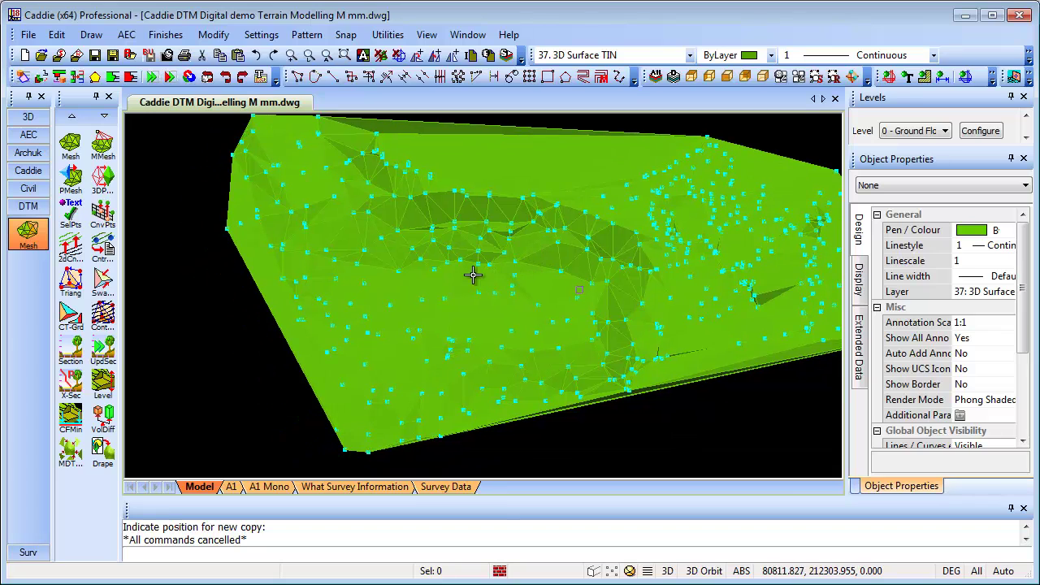
pyautogui.scroll(2, 472, 278)
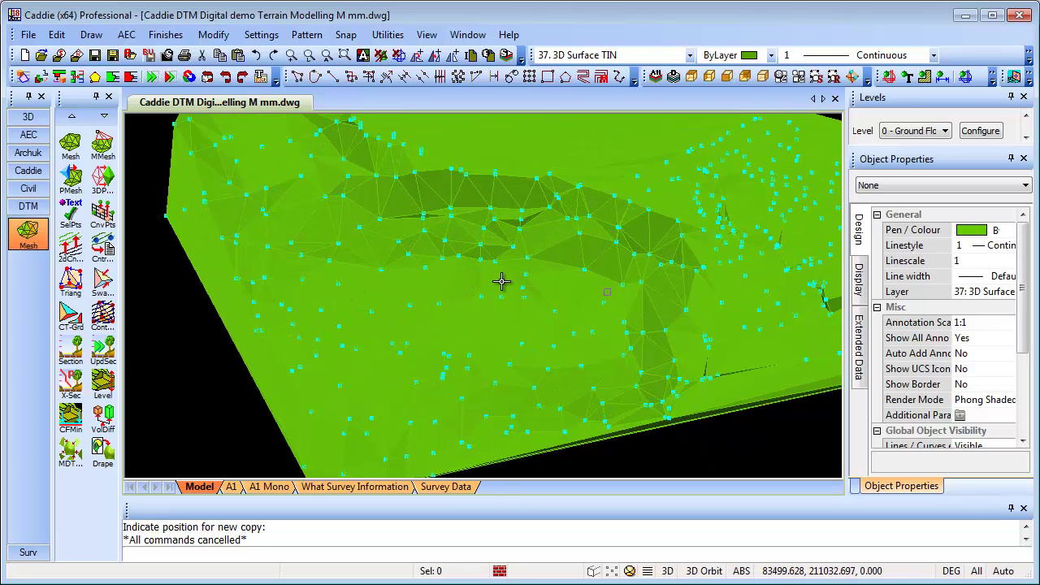
pyautogui.scroll(-2, 529, 276)
pyautogui.moveTo(580, 278); pyautogui.dragTo(362, 310, button='middle')
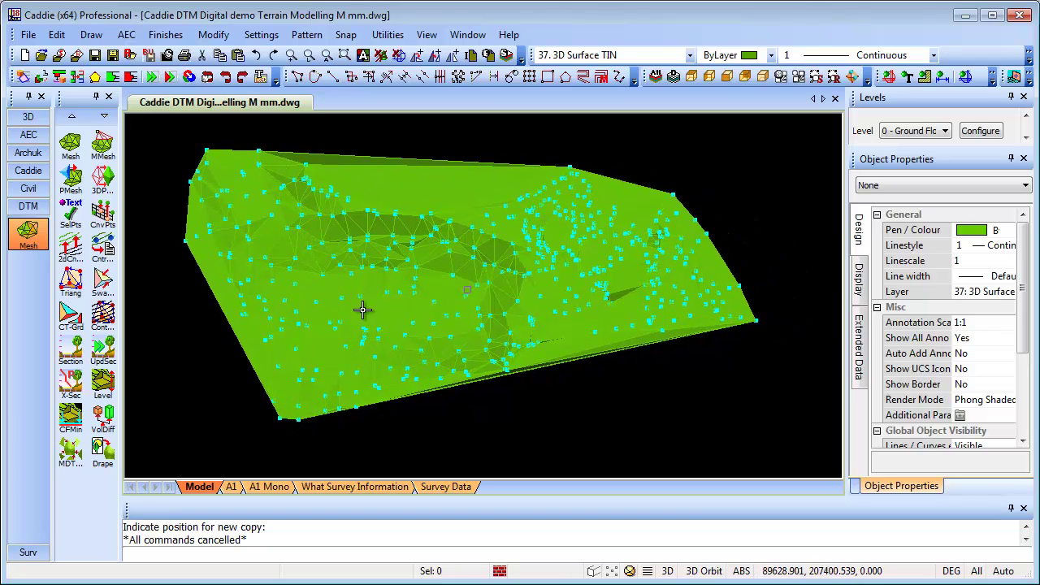
# Step: Draw a four-point section profile line across the full width of the copied surface, starting and ending beyond its edges
pyautogui.click(71, 348)
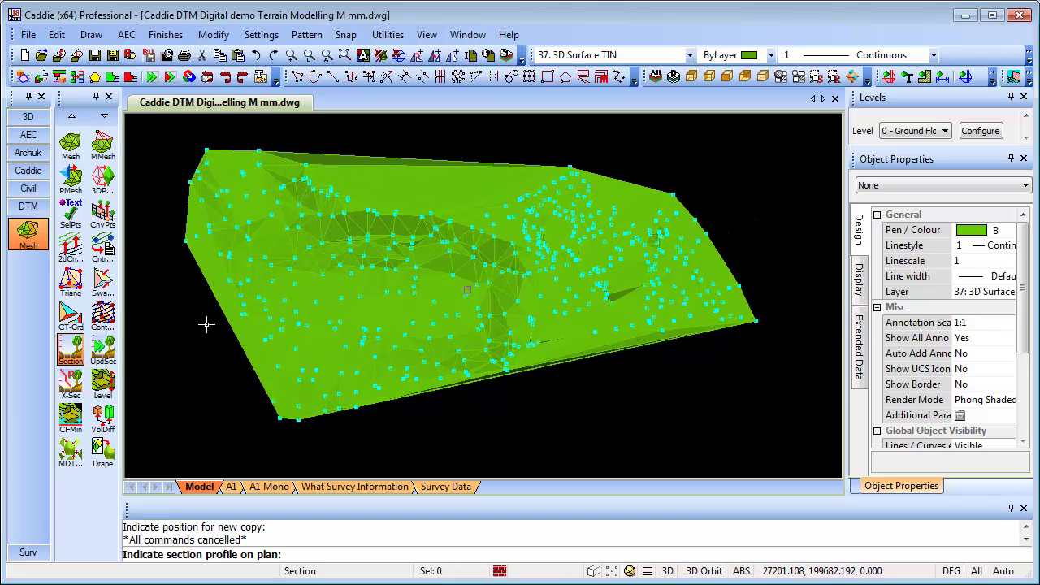
pyautogui.click(203, 325)
pyautogui.click(364, 293)
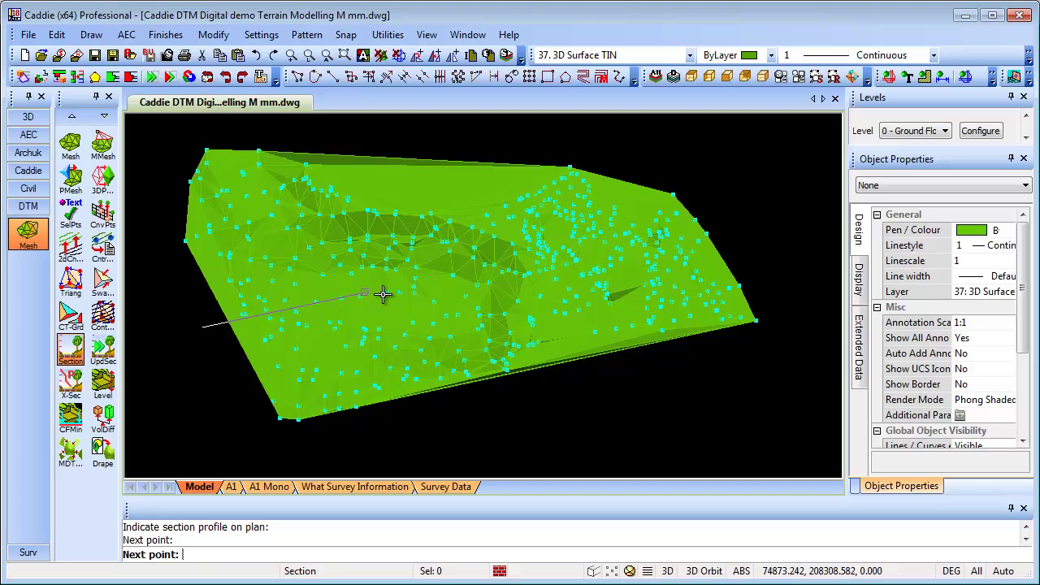
pyautogui.click(478, 308)
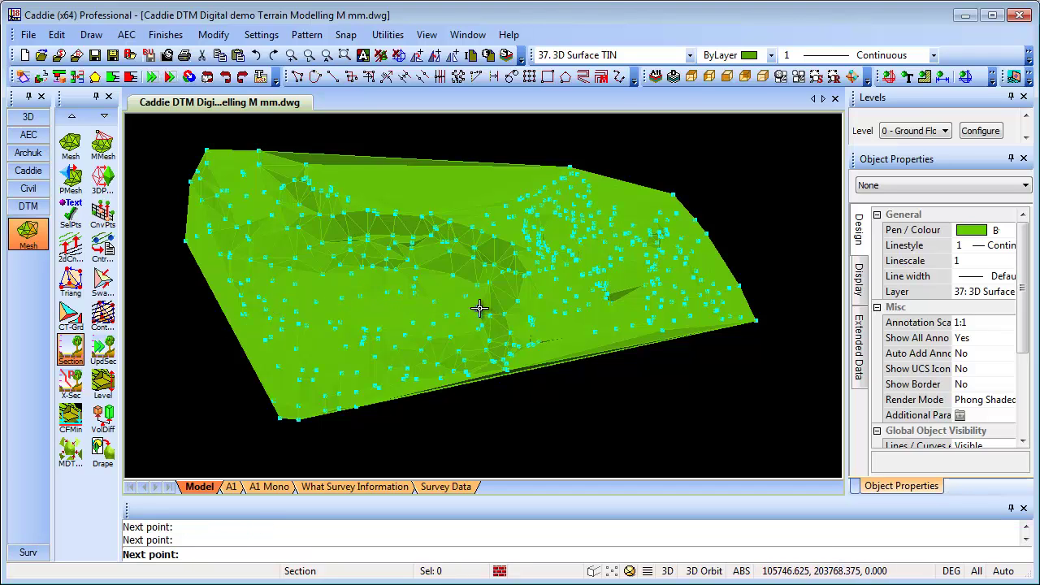
pyautogui.click(755, 256)
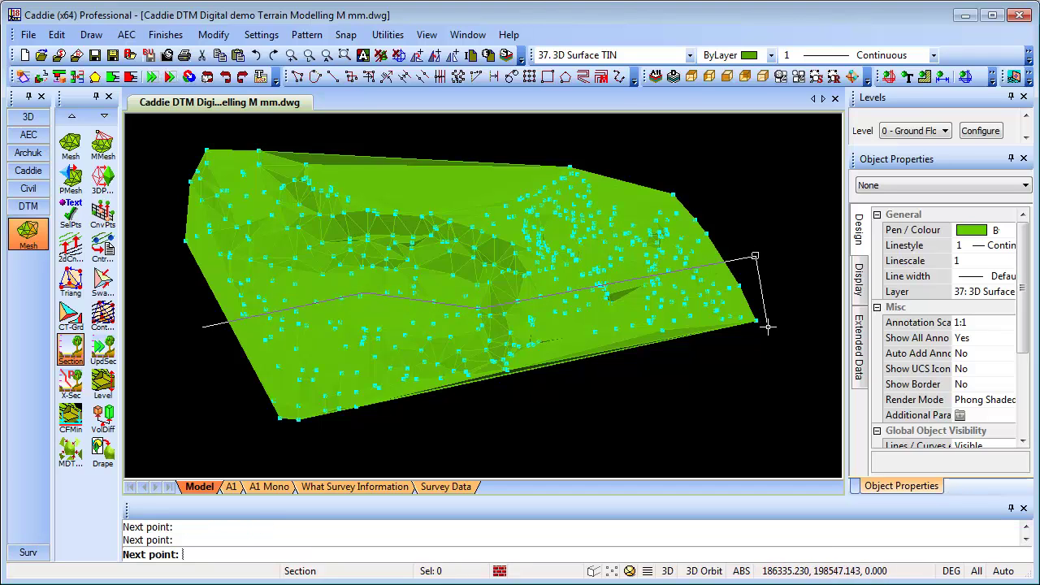
pyautogui.rightClick(795, 258)
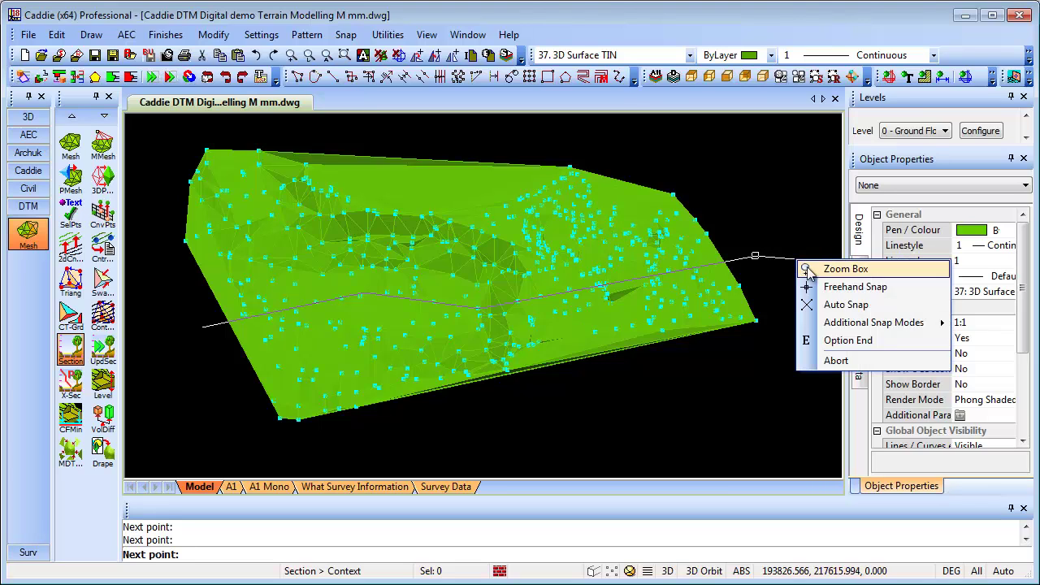
pyautogui.click(843, 342)
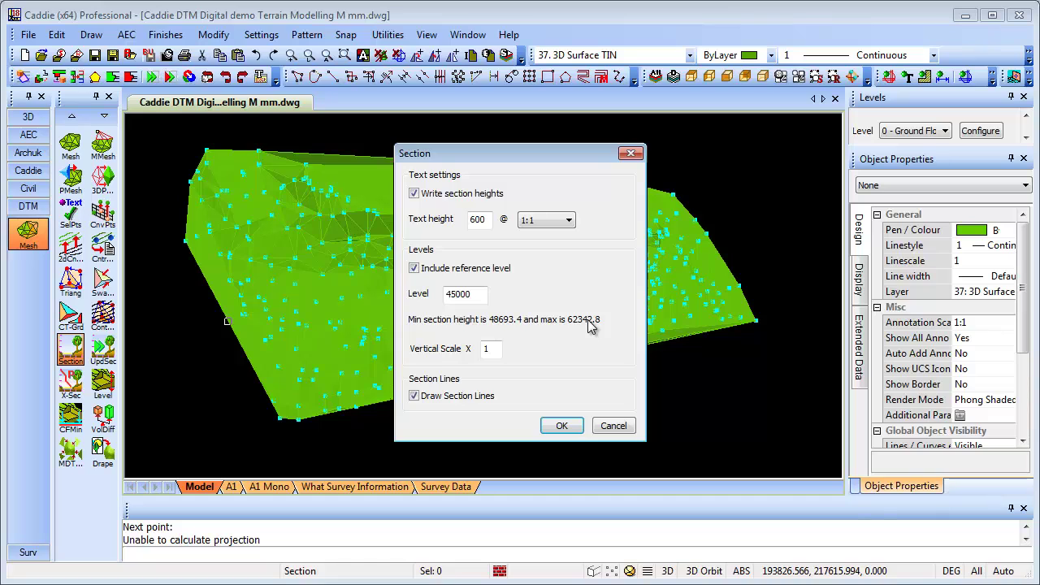
# Step: Generate the section with height texts of 600, reference level 45000, vertical scale 1 and section lines, and place it above the copied surface
pyautogui.click(561, 427)
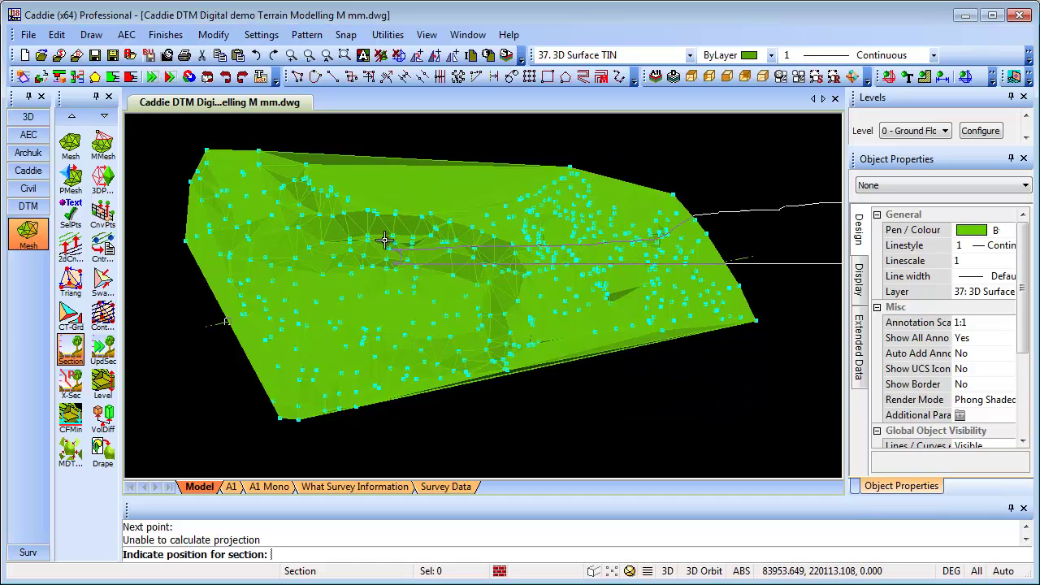
pyautogui.scroll(-3, 370, 334)
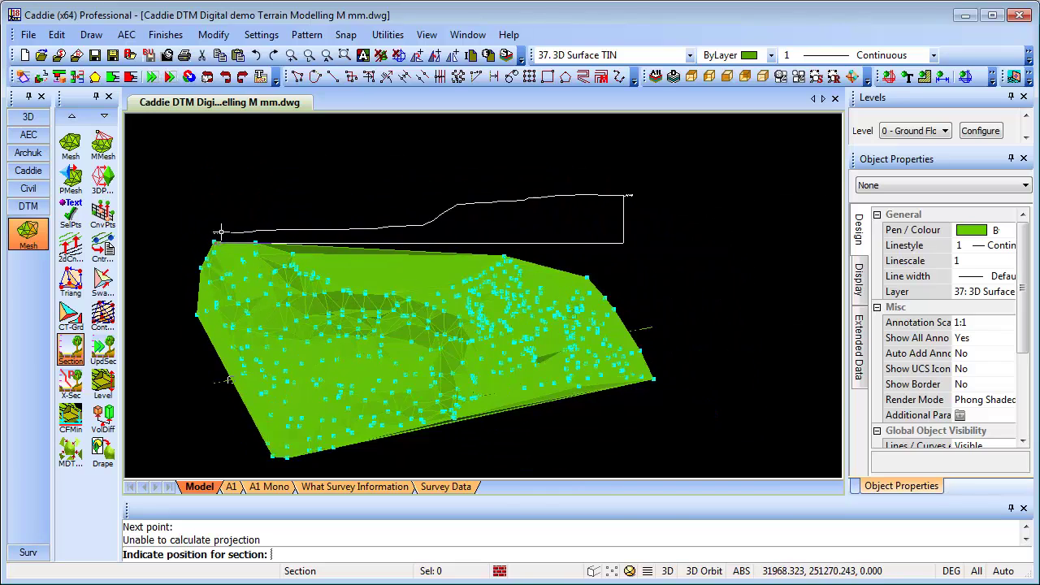
pyautogui.click(201, 184)
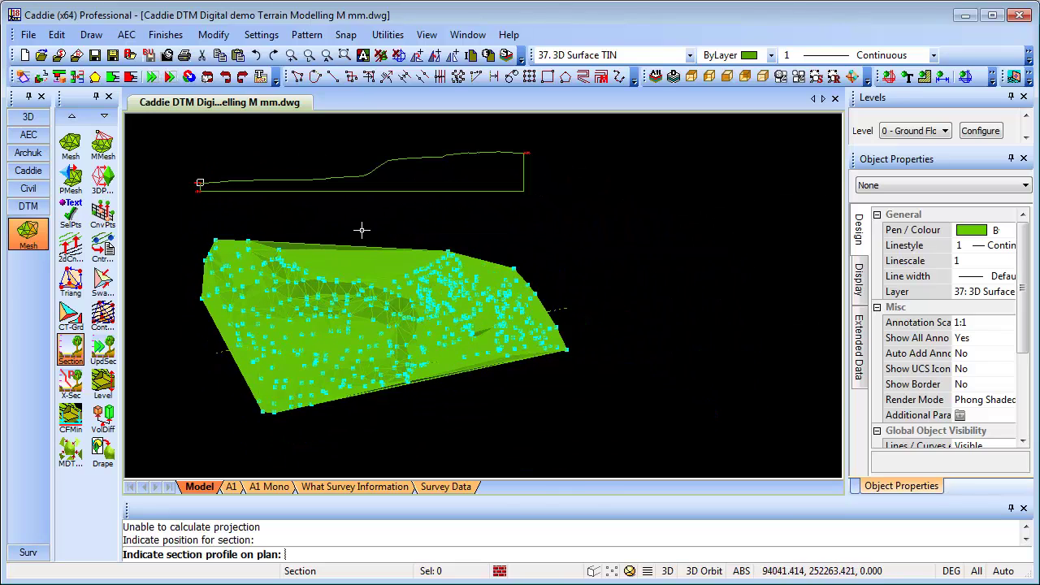
pyautogui.press('Escape')
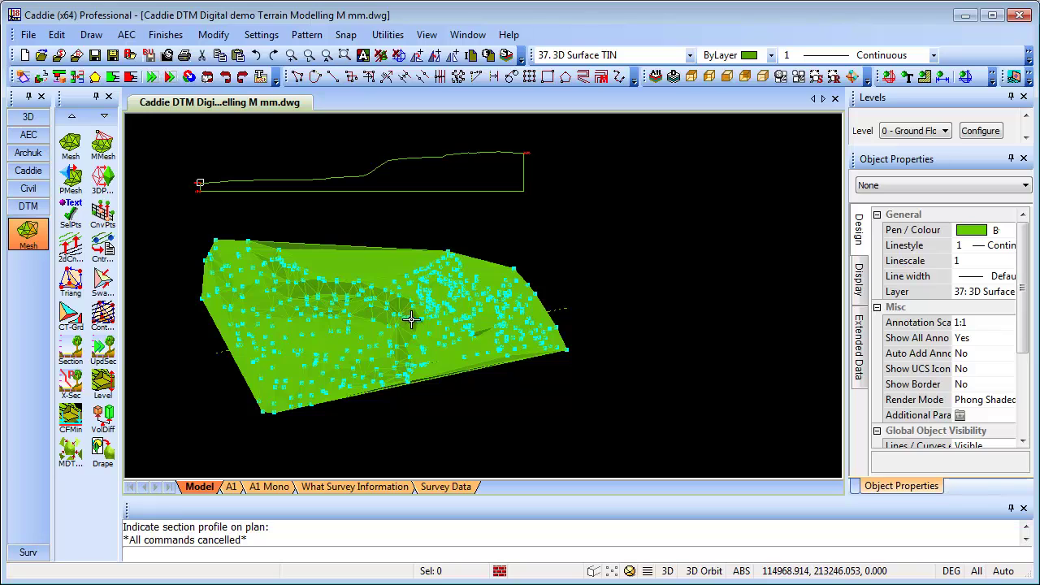
# Step: Level a polygonal area across the curved embankment in the middle of the copied surface to height 58000, re-triangulating its outline
pyautogui.moveTo(401, 314); pyautogui.dragTo(482, 311, button='middle')
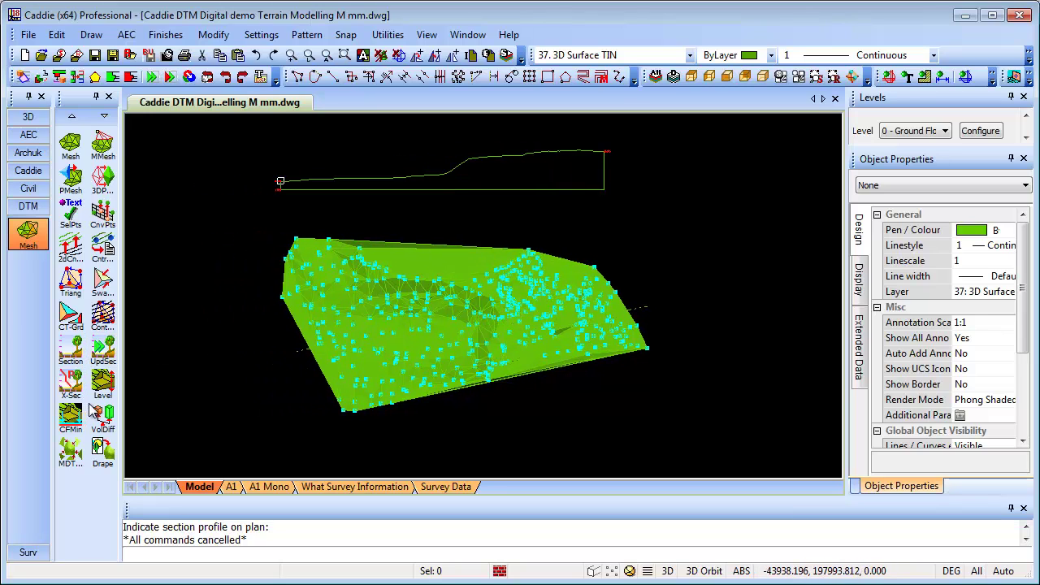
pyautogui.click(101, 385)
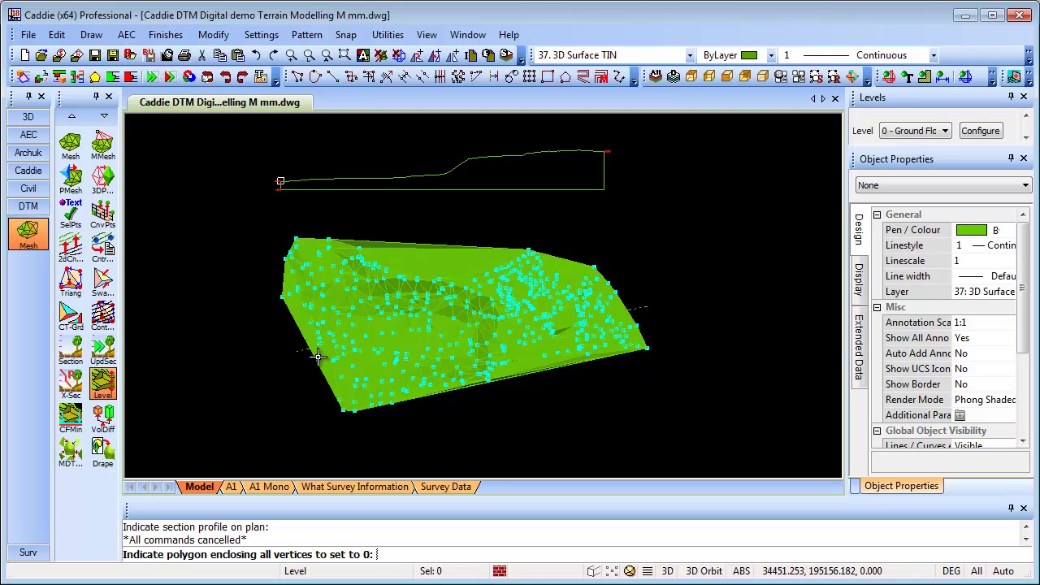
pyautogui.click(420, 302)
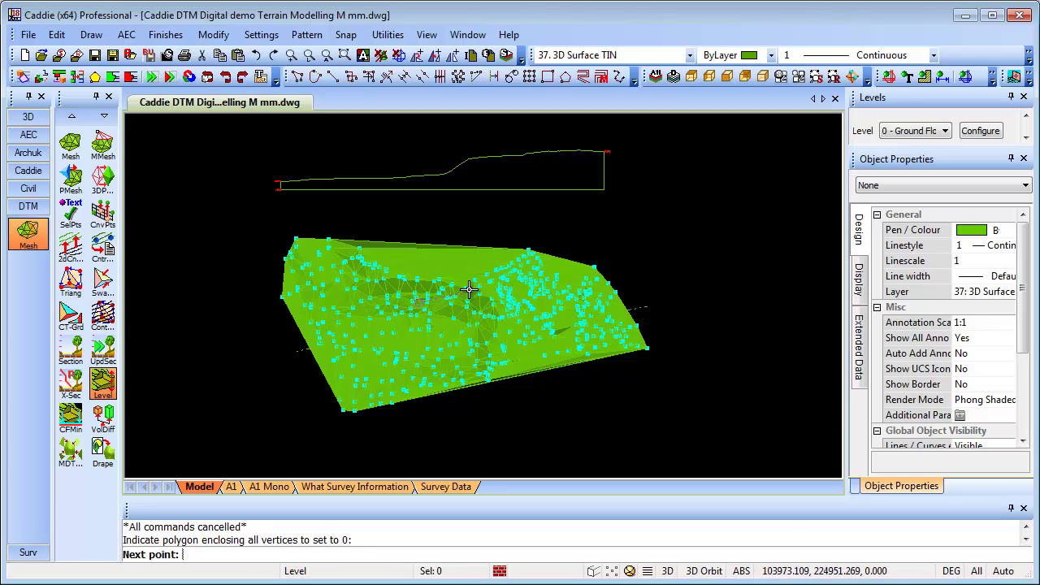
pyautogui.click(487, 289)
pyautogui.click(508, 331)
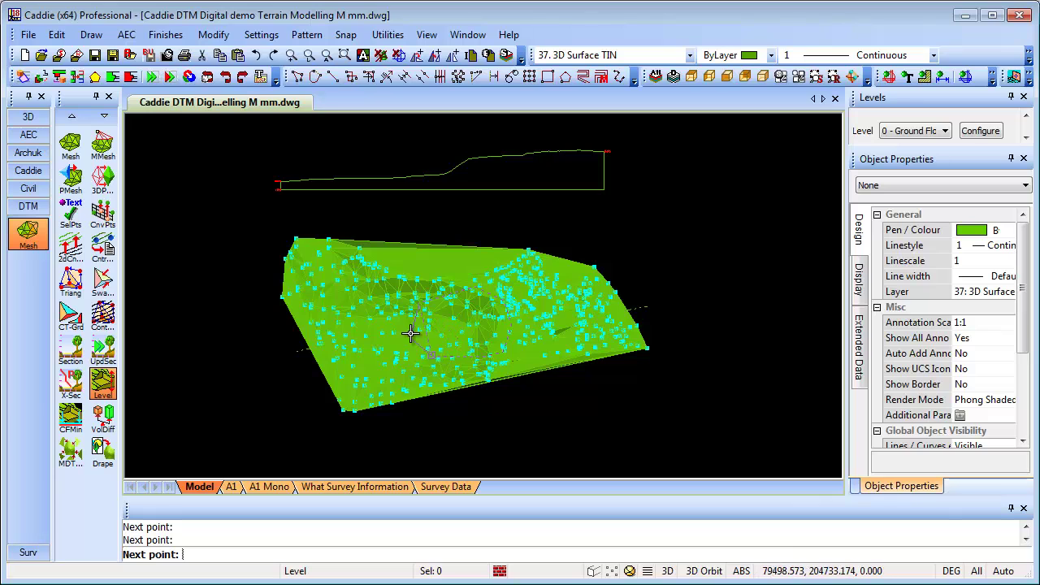
pyautogui.rightClick(445, 334)
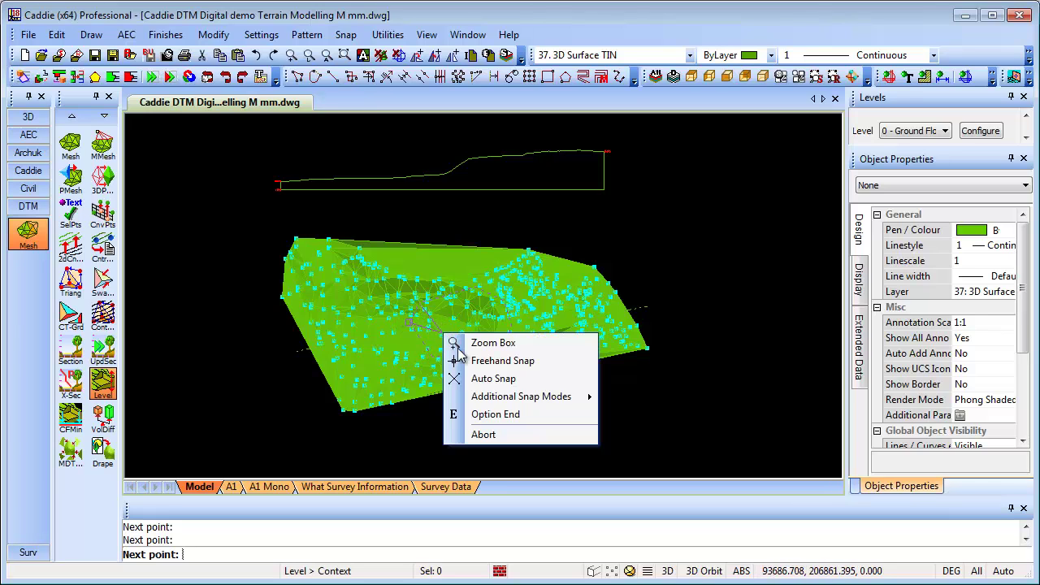
pyautogui.click(504, 415)
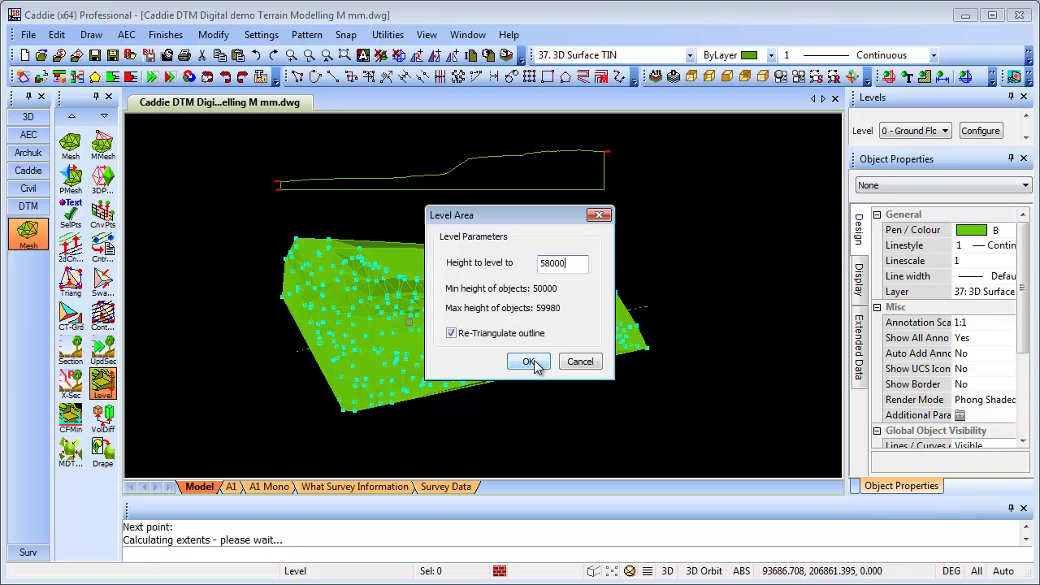
pyautogui.moveTo(549, 217); pyautogui.dragTo(757, 178)
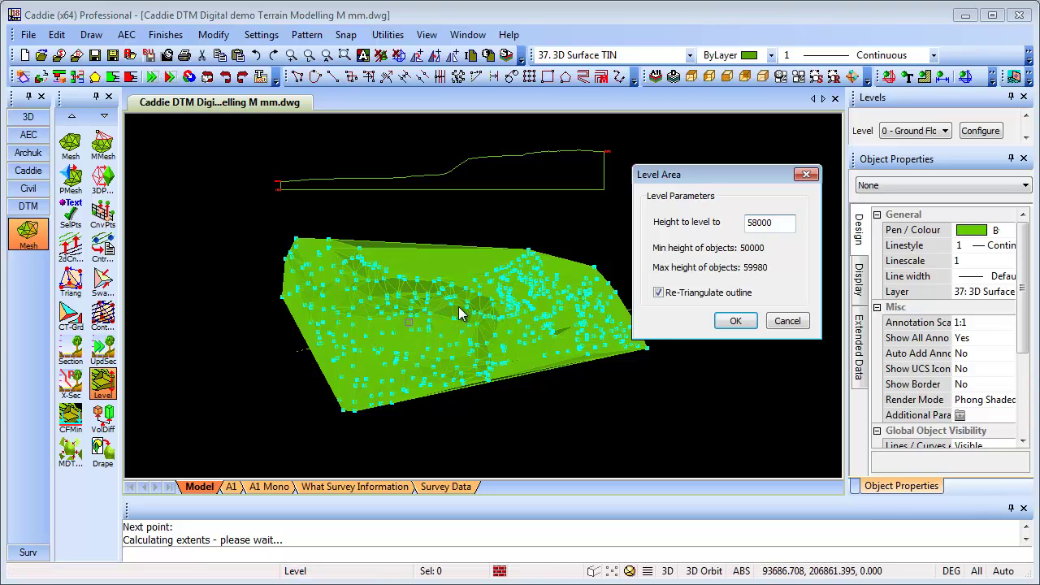
pyautogui.click(735, 322)
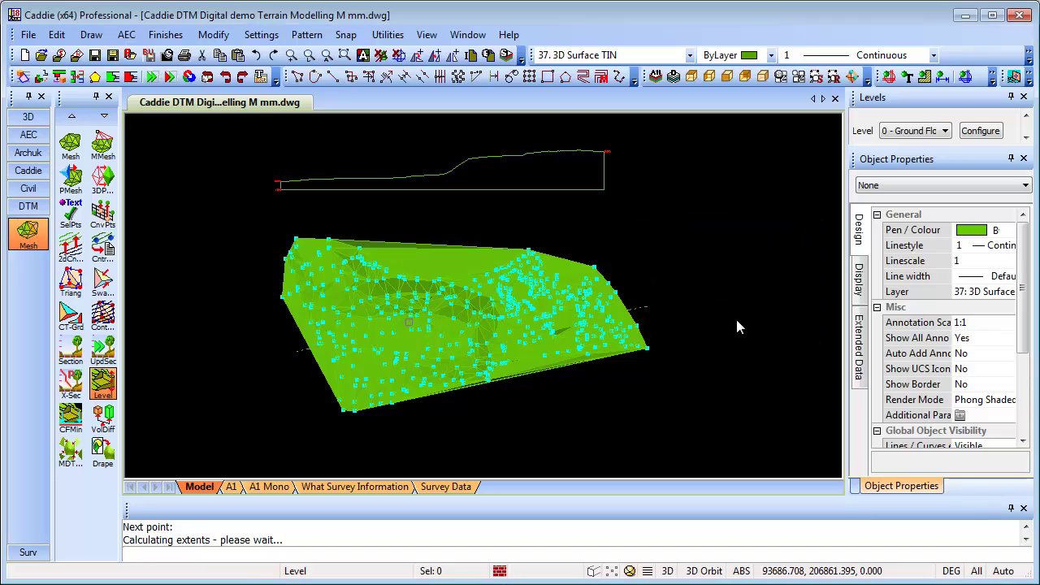
# Step: Update the section above the copied surface to the levelled terrain, with text height 600, reference level 45000, vertical scale 1 and section lines
pyautogui.scroll(5, 453, 333)
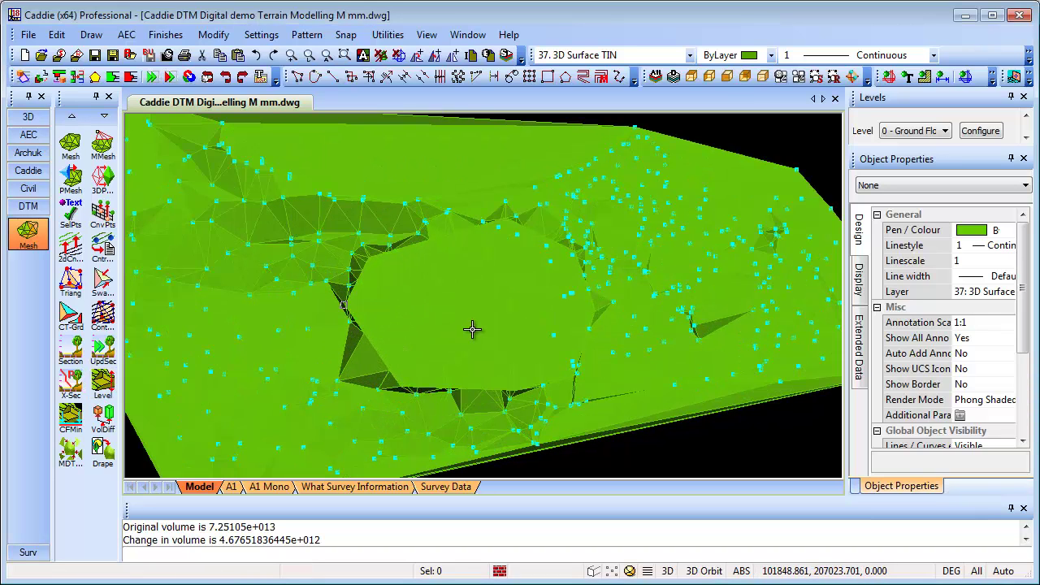
pyautogui.scroll(-3, 477, 325)
pyautogui.moveTo(477, 326); pyautogui.dragTo(455, 383, button='middle')
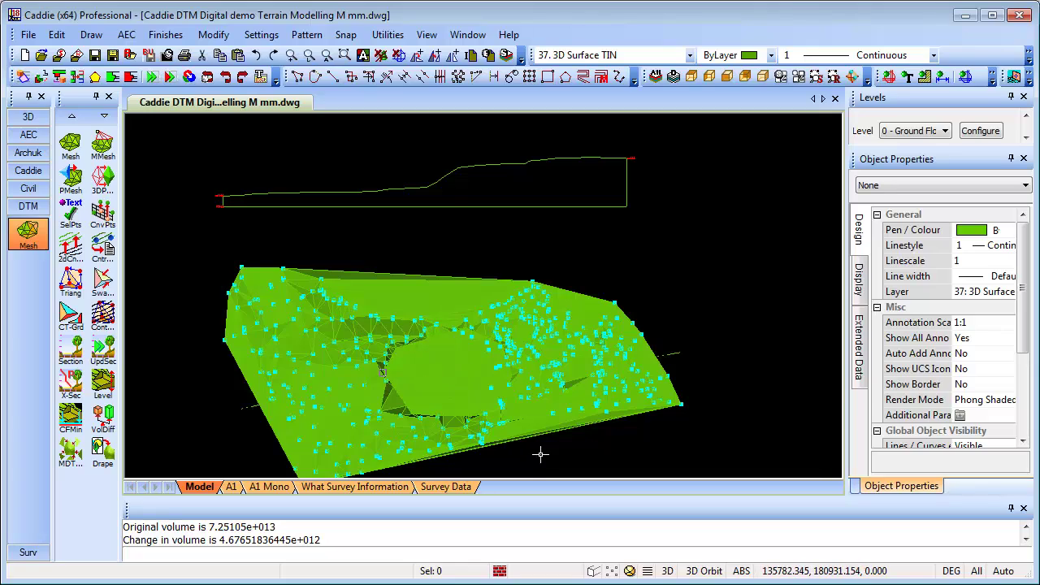
pyautogui.moveTo(543, 455); pyautogui.dragTo(549, 402, button='middle')
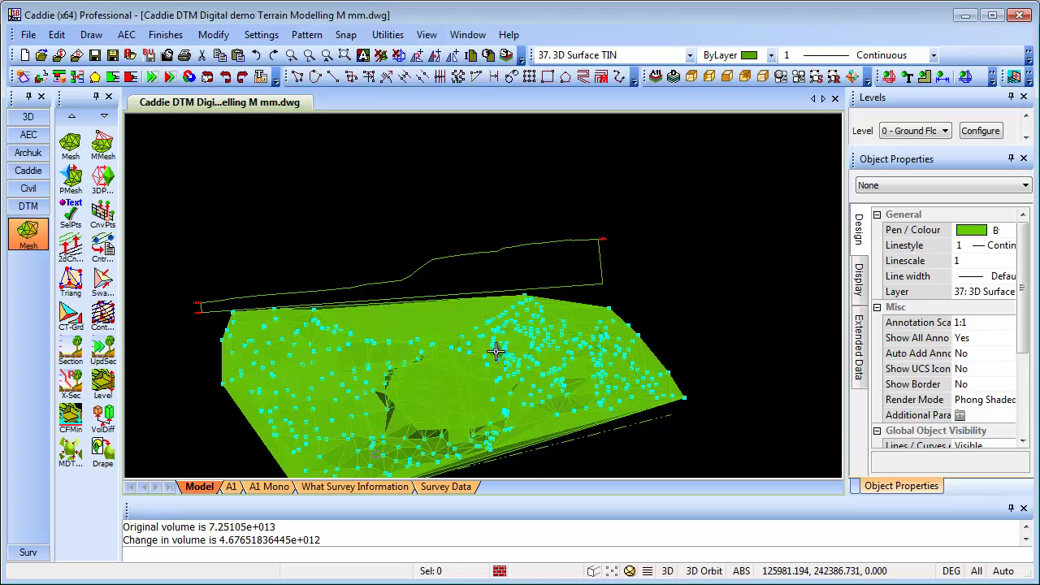
pyautogui.press('F5')
pyautogui.scroll(3, 502, 273)
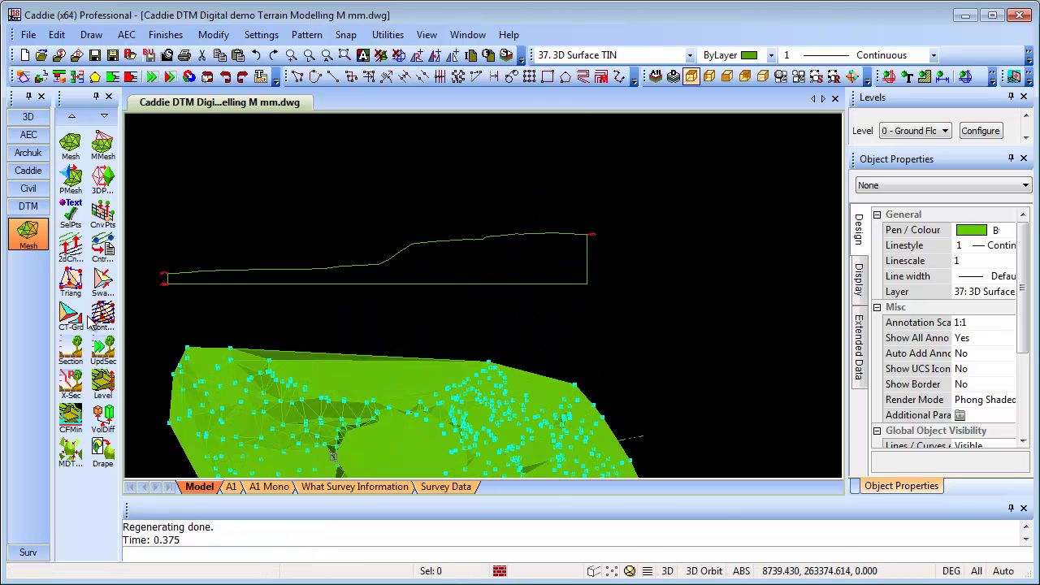
pyautogui.click(103, 351)
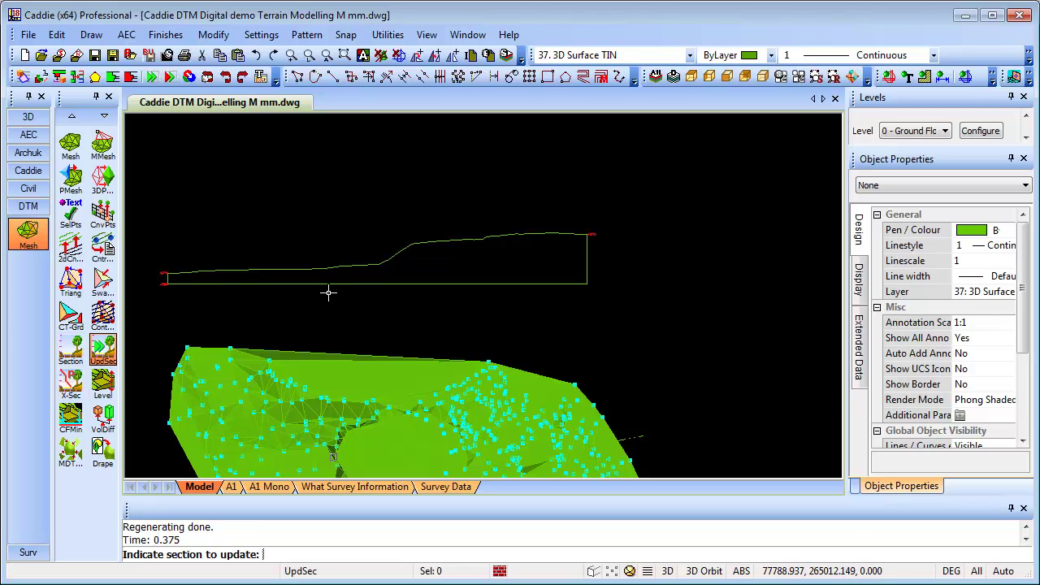
pyautogui.click(324, 285)
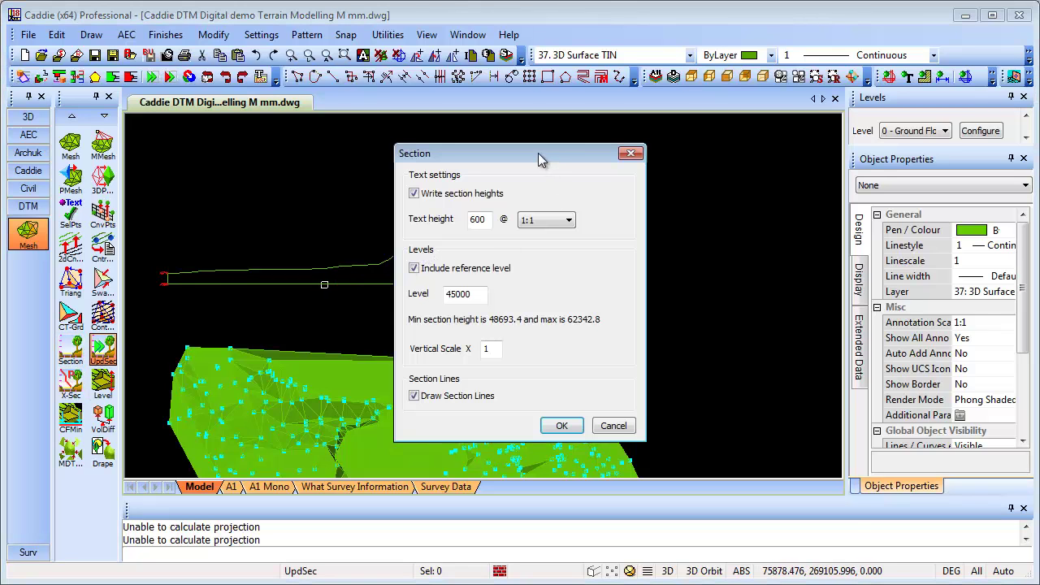
pyautogui.moveTo(538, 154); pyautogui.dragTo(735, 138)
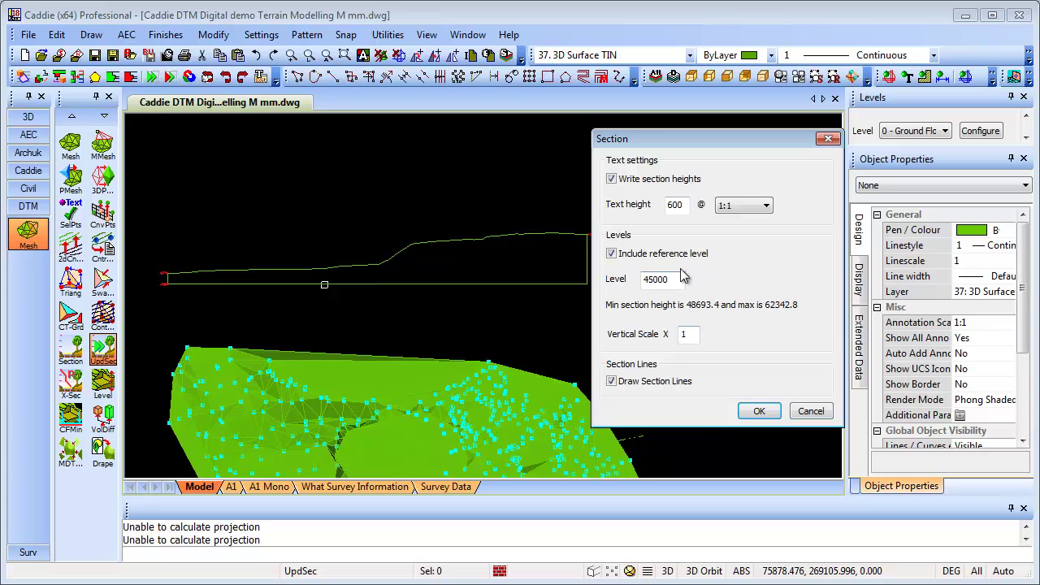
pyautogui.click(759, 411)
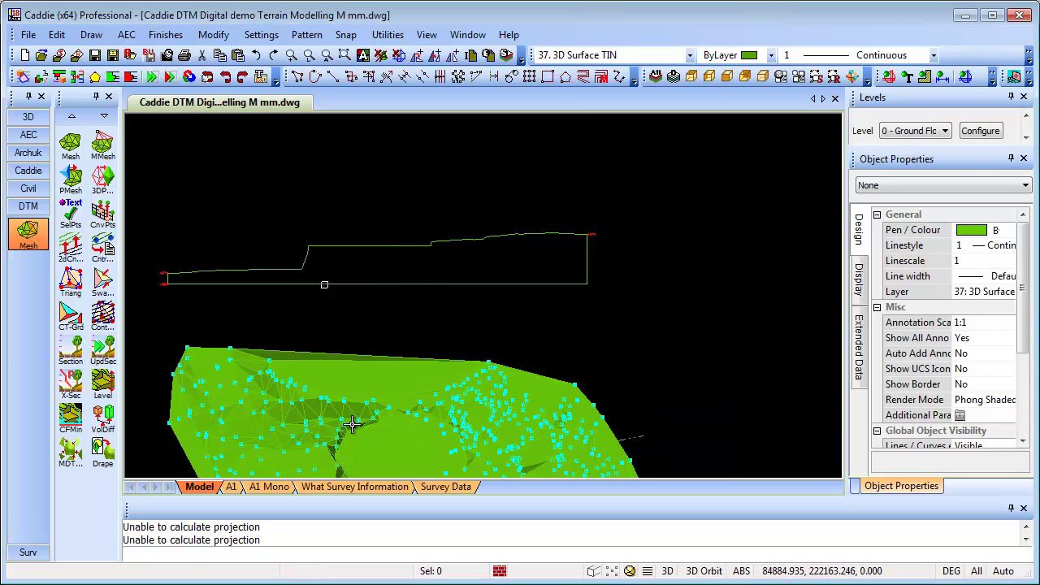
# Step: Set up a minimum cut and fill calculation with the Gravel (0.97) shrinkage factor, 15 maximum passes and a maximum volume difference of 1
pyautogui.moveTo(354, 425); pyautogui.dragTo(402, 334, button='middle')
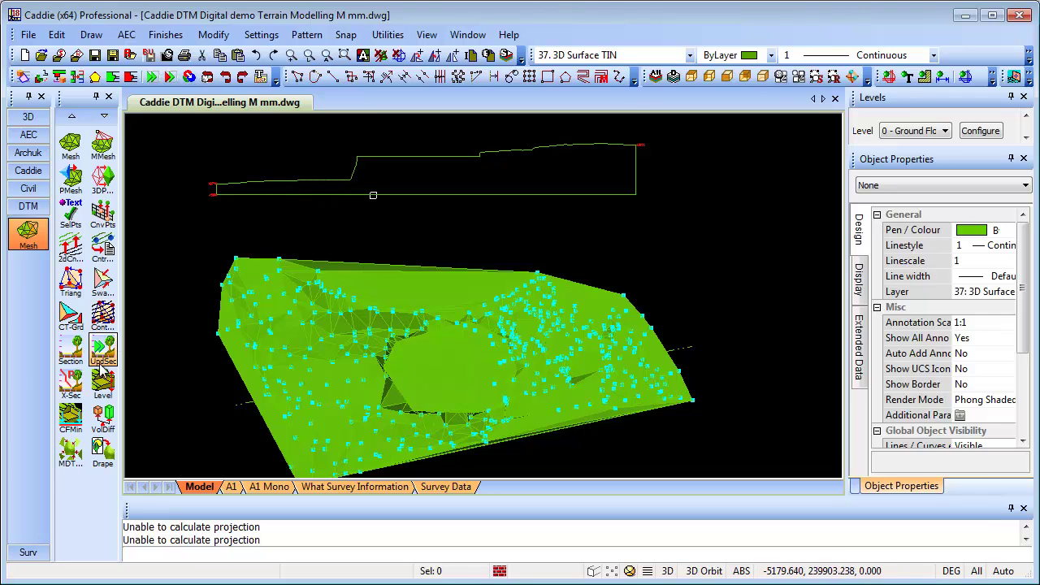
pyautogui.click(75, 414)
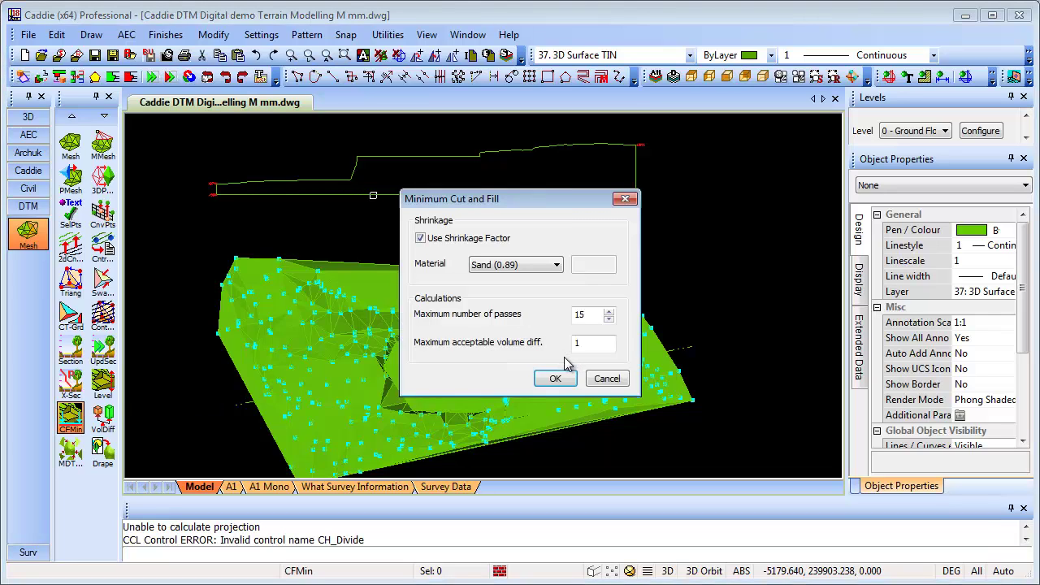
pyautogui.click(545, 271)
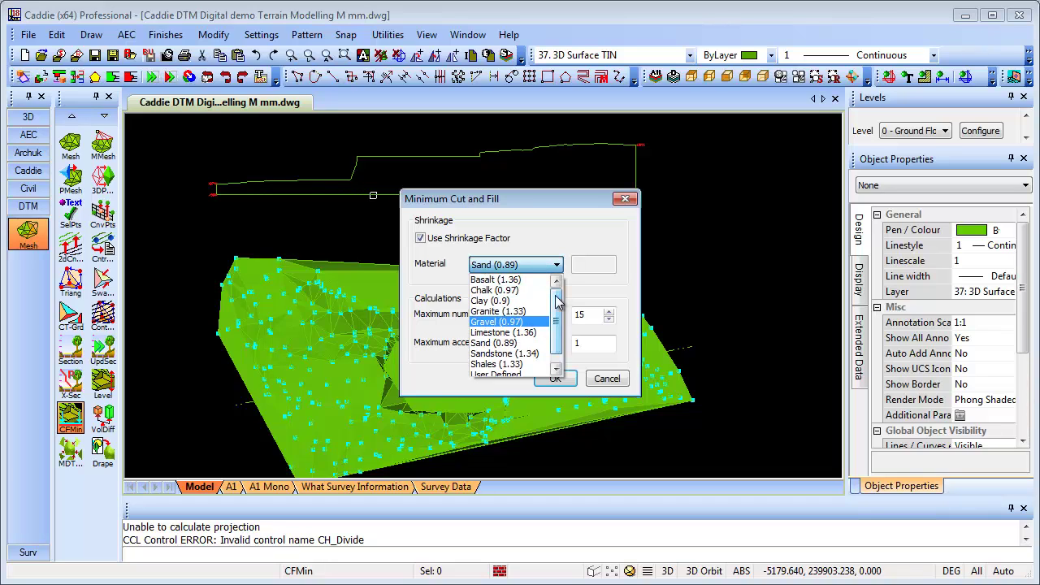
pyautogui.click(492, 322)
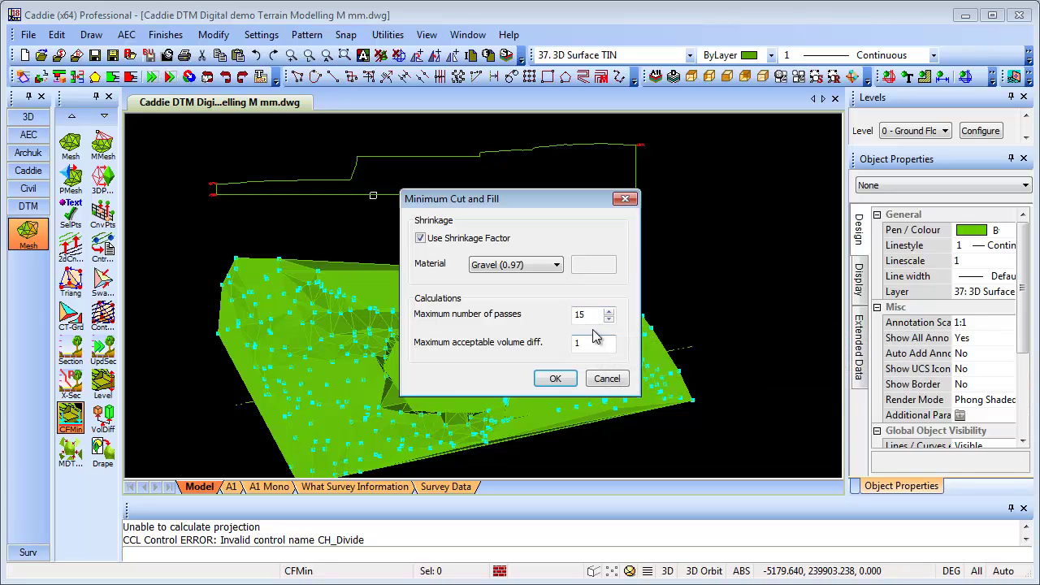
pyautogui.click(556, 379)
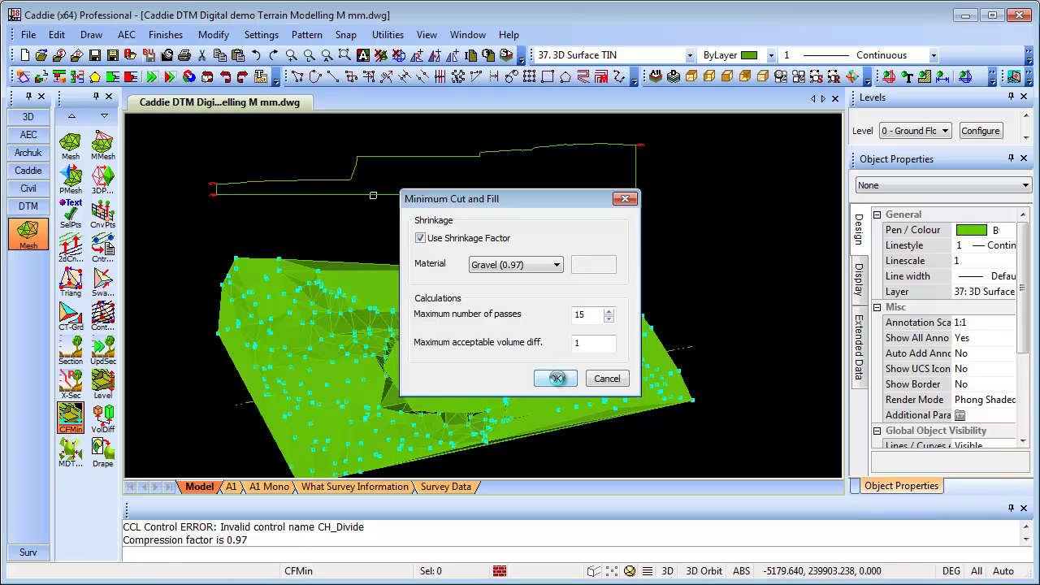
# Step: Outline a polygonal area on the lower ground beside the levelled platform, overlapping its edge, and level it at the calculated minimum cut and fill height
pyautogui.click(323, 380)
pyautogui.click(339, 342)
pyautogui.click(382, 338)
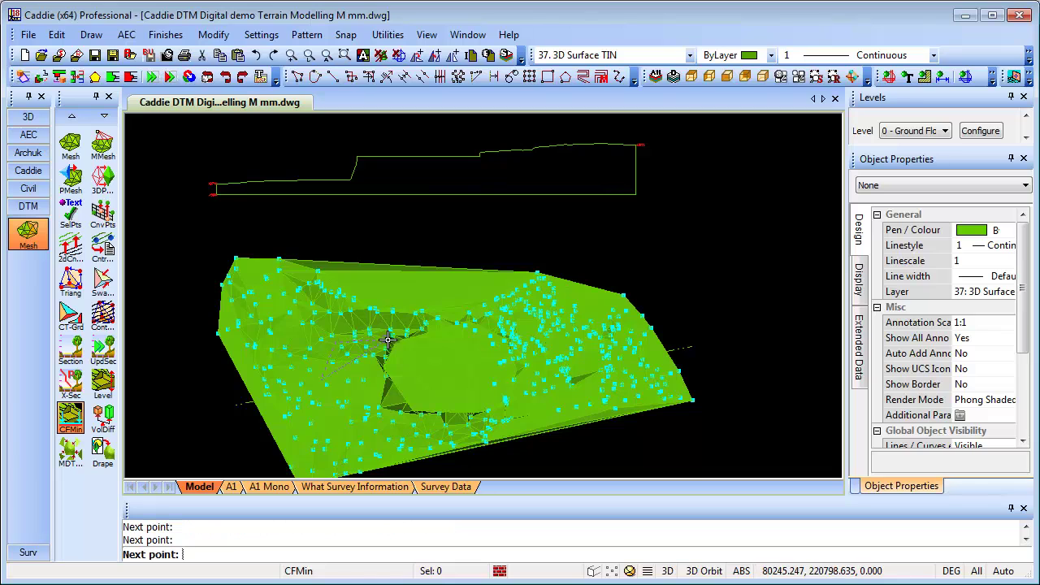
pyautogui.click(395, 419)
pyautogui.click(328, 419)
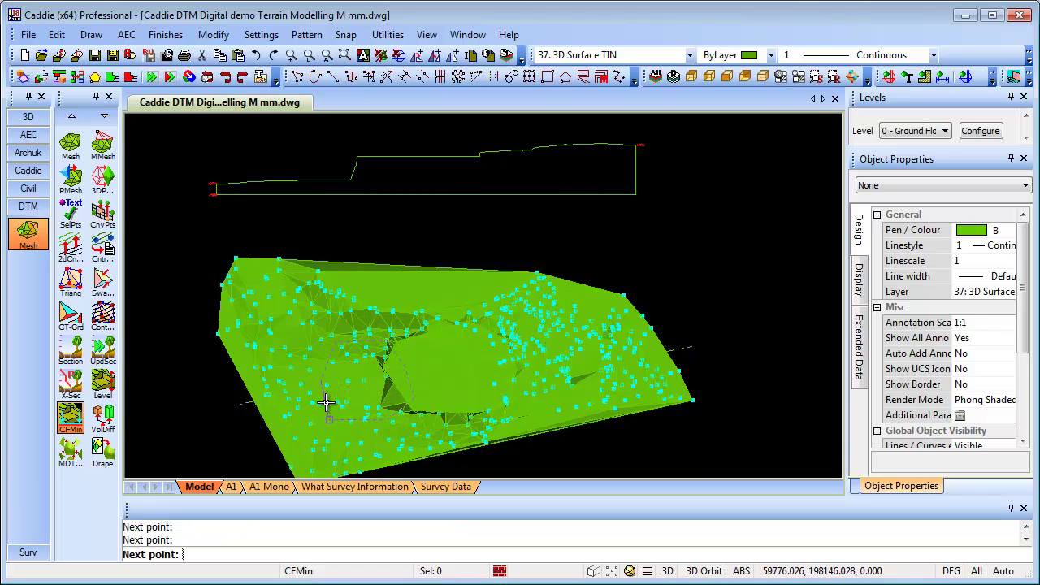
pyautogui.rightClick(353, 404)
pyautogui.click(410, 488)
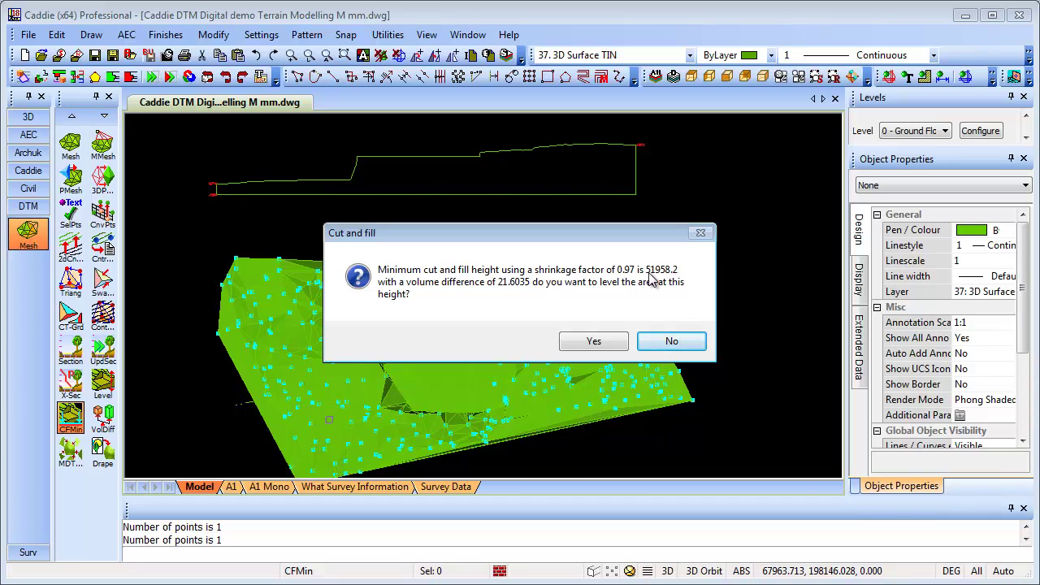
pyautogui.click(594, 341)
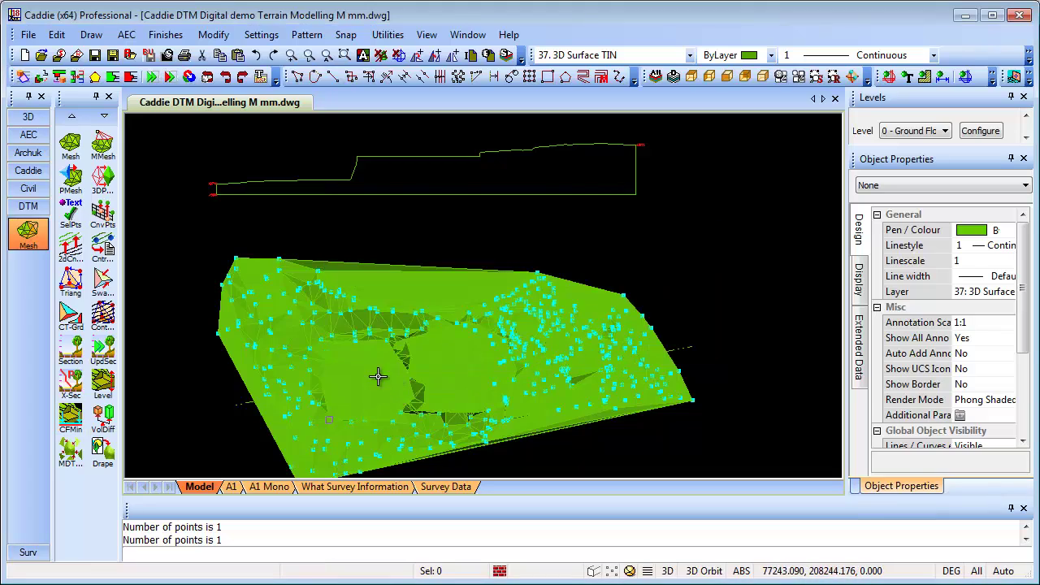
# Step: Update the section again for the cut and fill area, with section heights, reference level 45000, vertical scale 1 and section lines
pyautogui.moveTo(416, 413)
pyautogui.mouseDown()
pyautogui.moveTo(399, 232)
pyautogui.moveTo(460, 365)
pyautogui.moveTo(433, 229)
pyautogui.moveTo(360, 353)
pyautogui.moveTo(406, 309)
pyautogui.moveTo(410, 355)
pyautogui.mouseUp()
pyautogui.scroll(3, 365, 344)
pyautogui.scroll(-3, 370, 324)
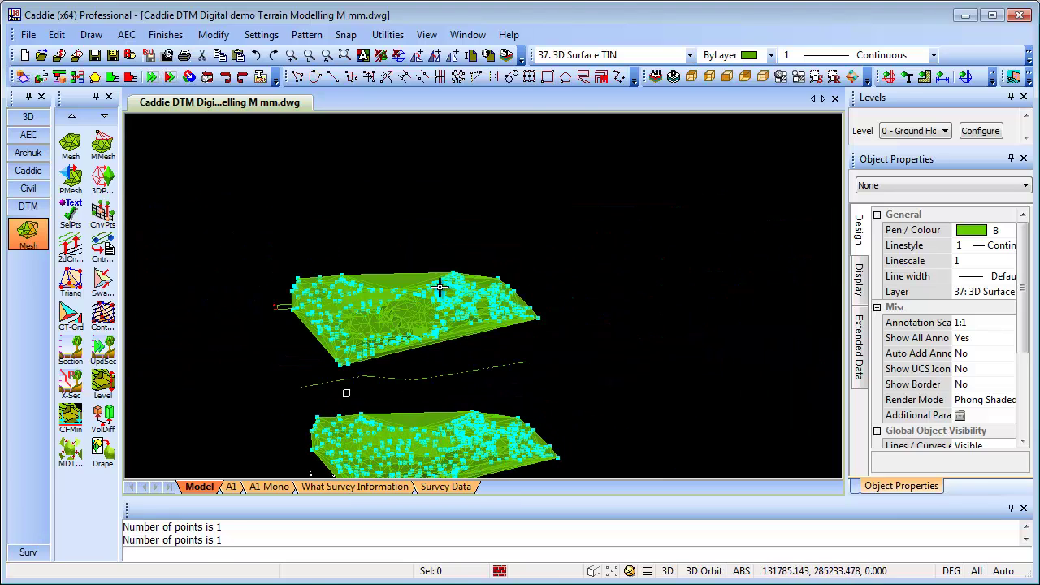
pyautogui.moveTo(455, 199); pyautogui.dragTo(435, 245, button='middle')
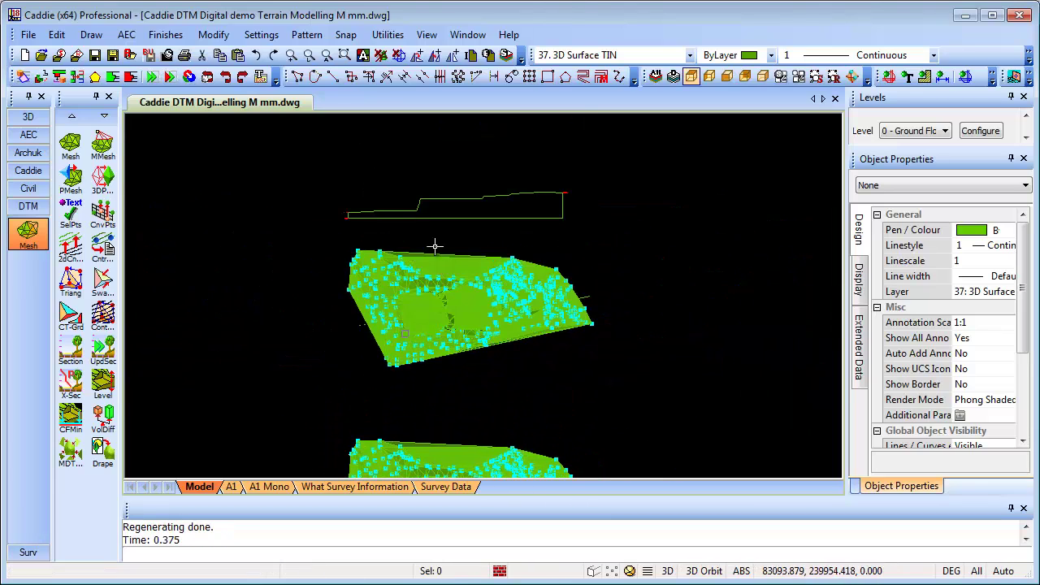
pyautogui.scroll(3, 434, 196)
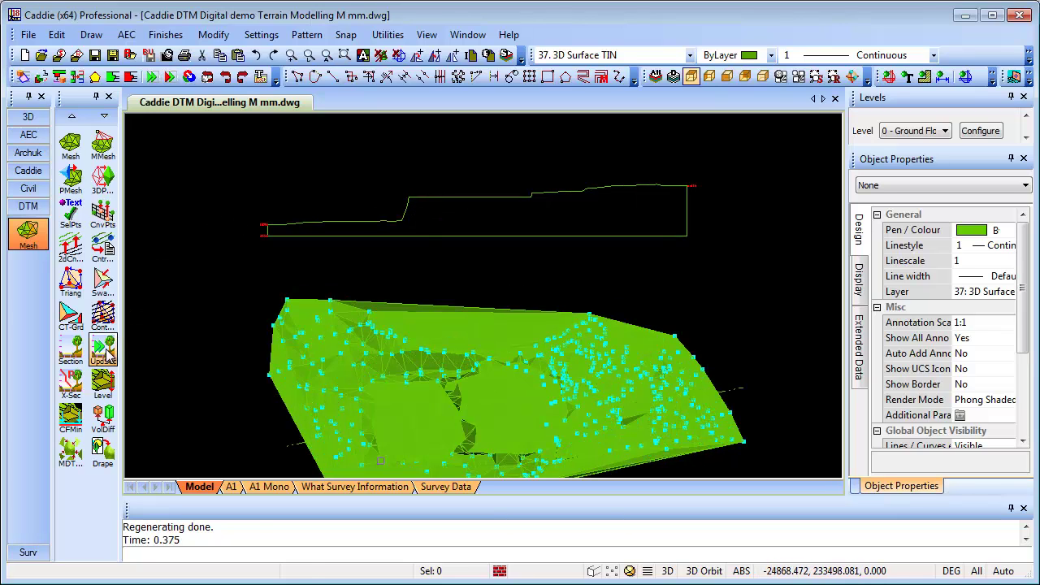
pyautogui.click(102, 348)
pyautogui.click(415, 236)
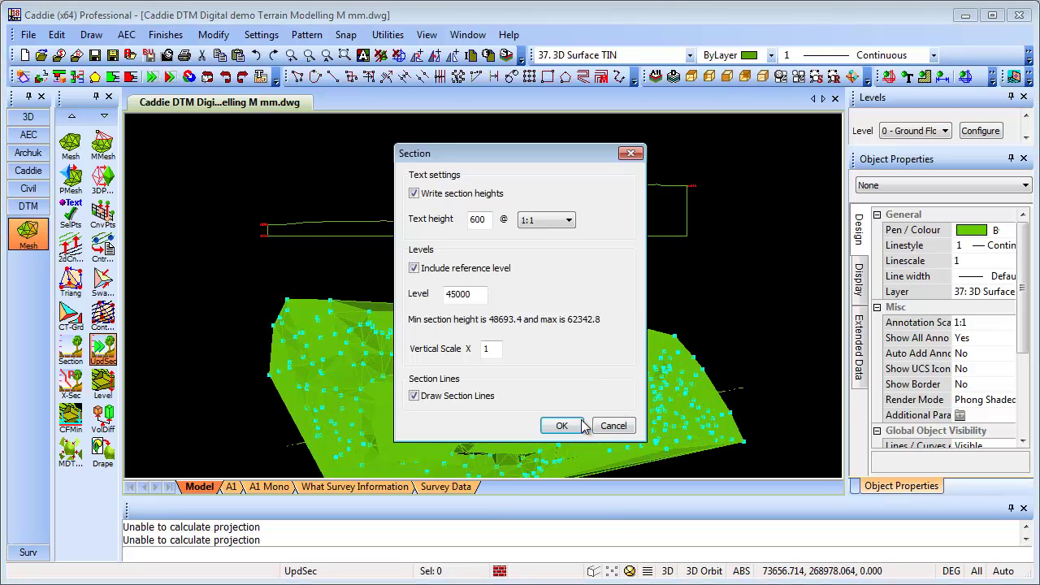
pyautogui.click(580, 425)
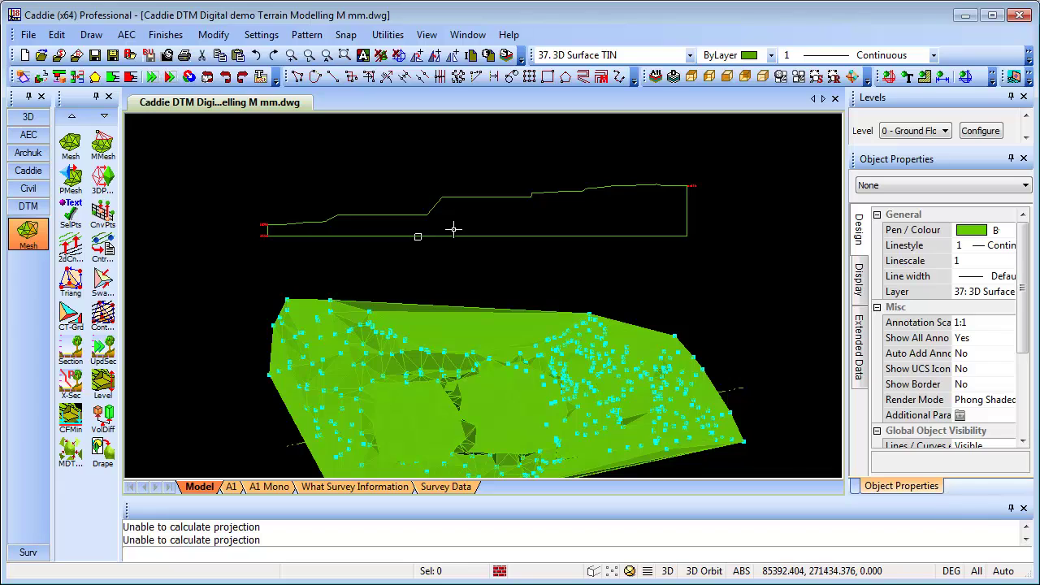
# Step: Start a volume difference calculation and enclose the upper, levelled terrain in a four-point polygon as the first DTM
pyautogui.scroll(-3, 454, 229)
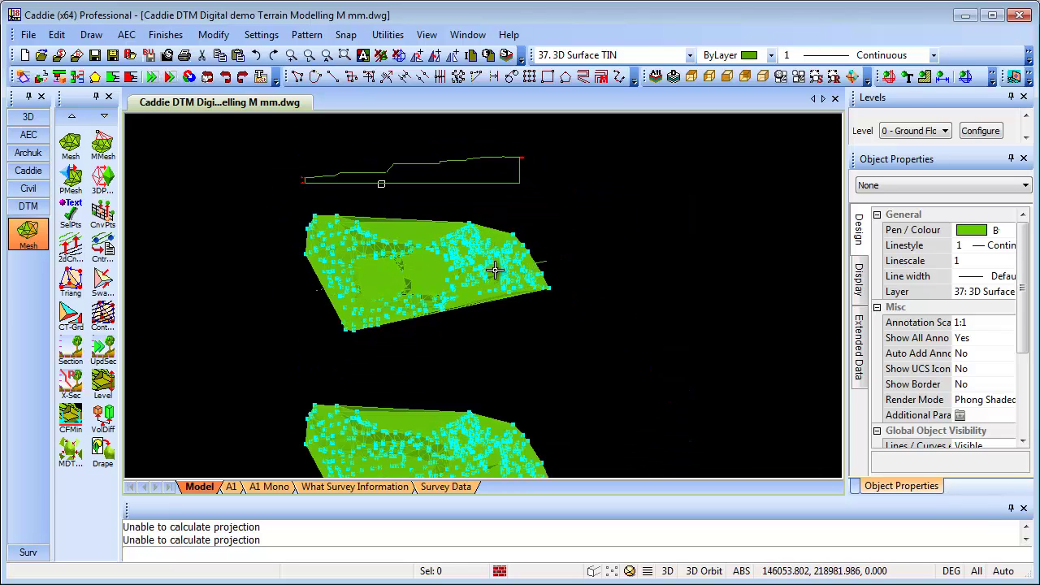
pyautogui.scroll(-2, 480, 286)
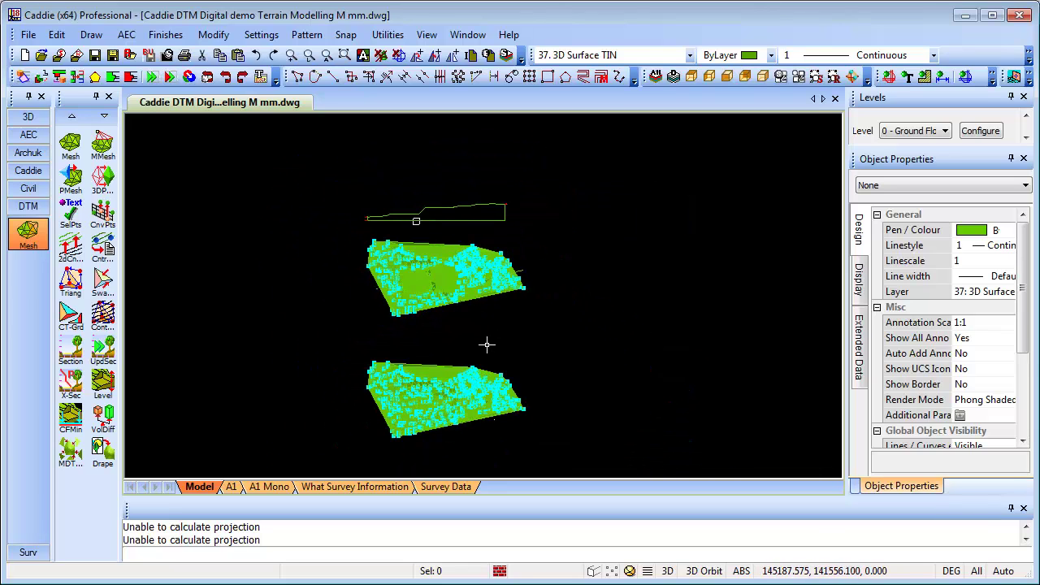
pyautogui.scroll(2, 471, 330)
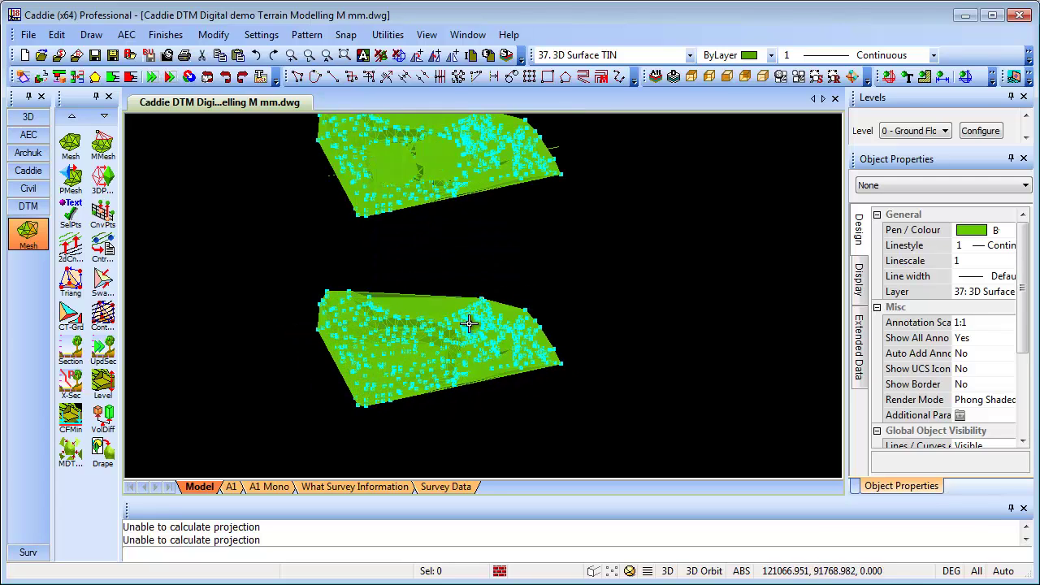
pyautogui.moveTo(474, 298); pyautogui.dragTo(455, 351, button='middle')
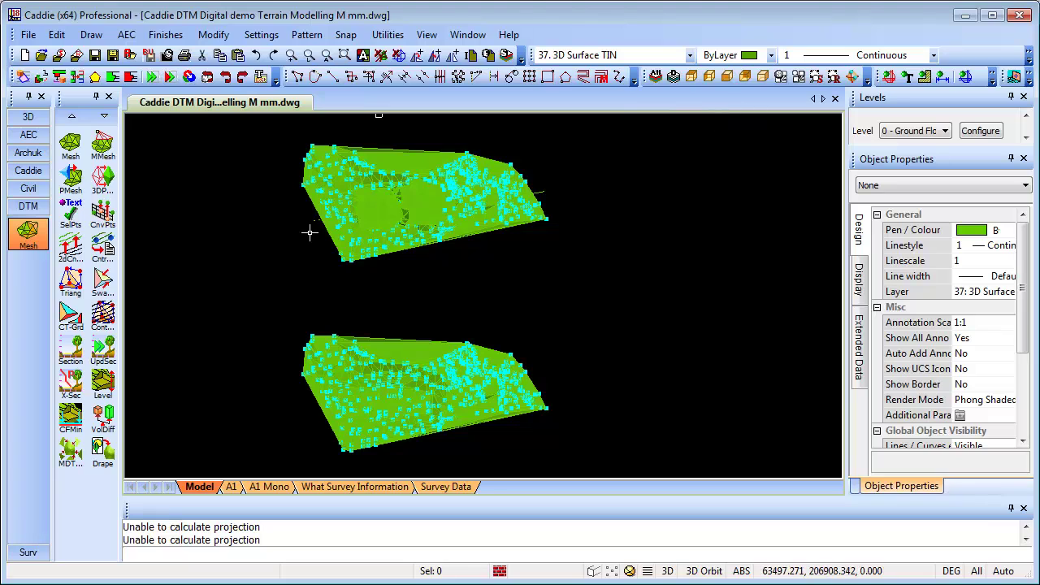
pyautogui.click(104, 417)
pyautogui.click(268, 127)
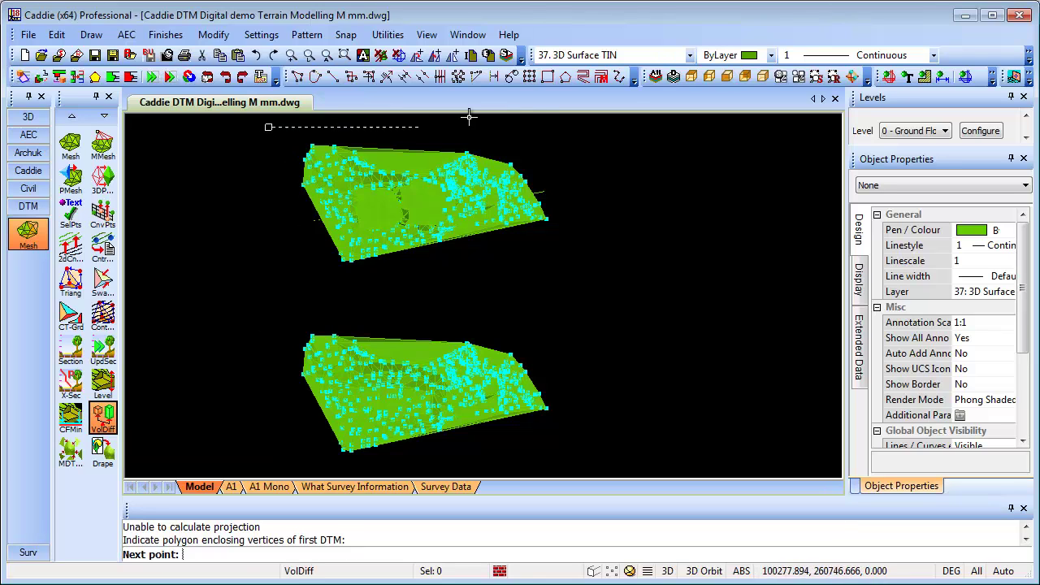
pyautogui.click(577, 138)
pyautogui.click(577, 297)
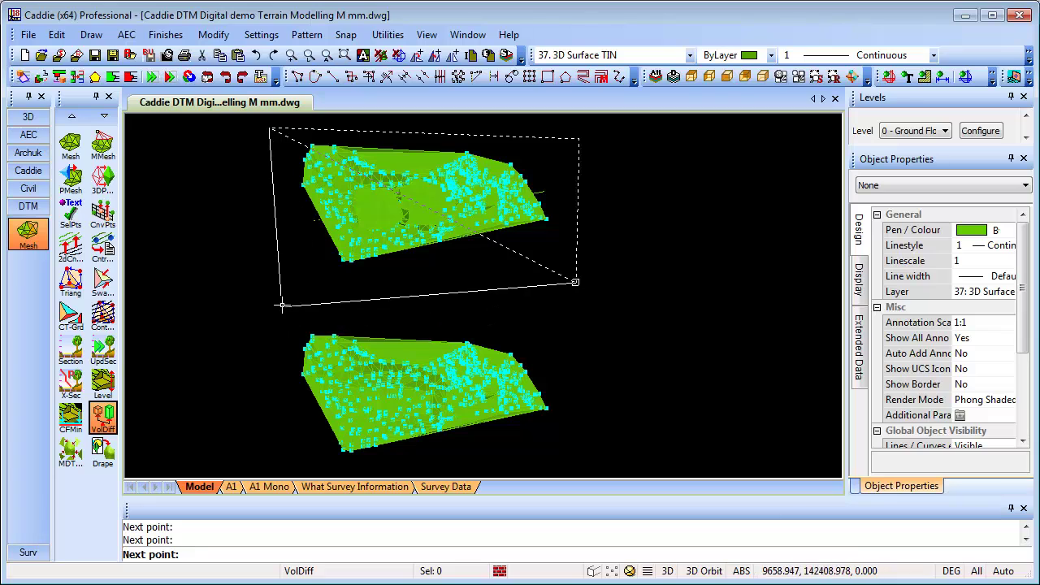
pyautogui.click(280, 299)
pyautogui.rightClick(308, 269)
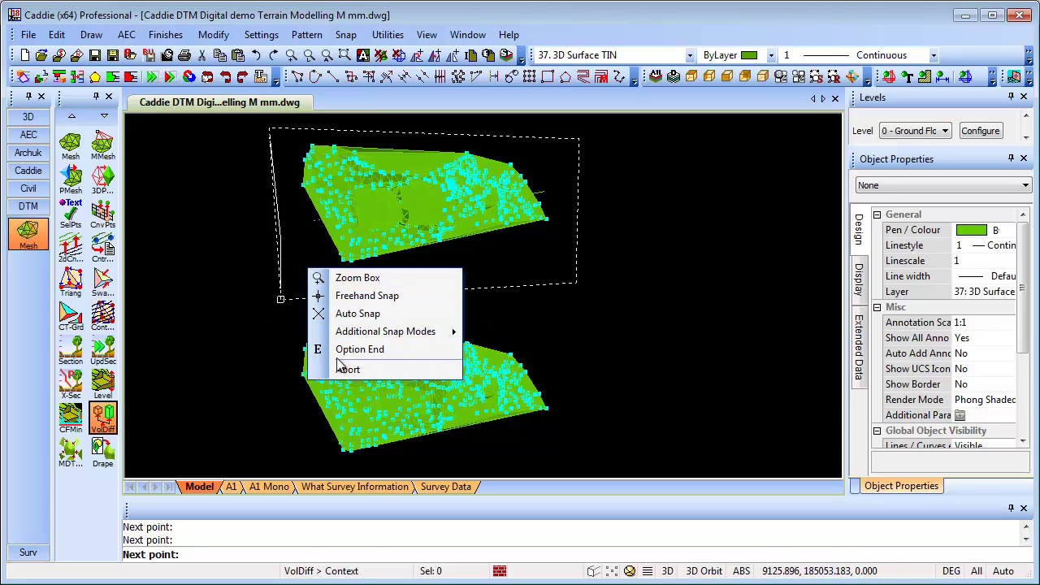
pyautogui.click(352, 349)
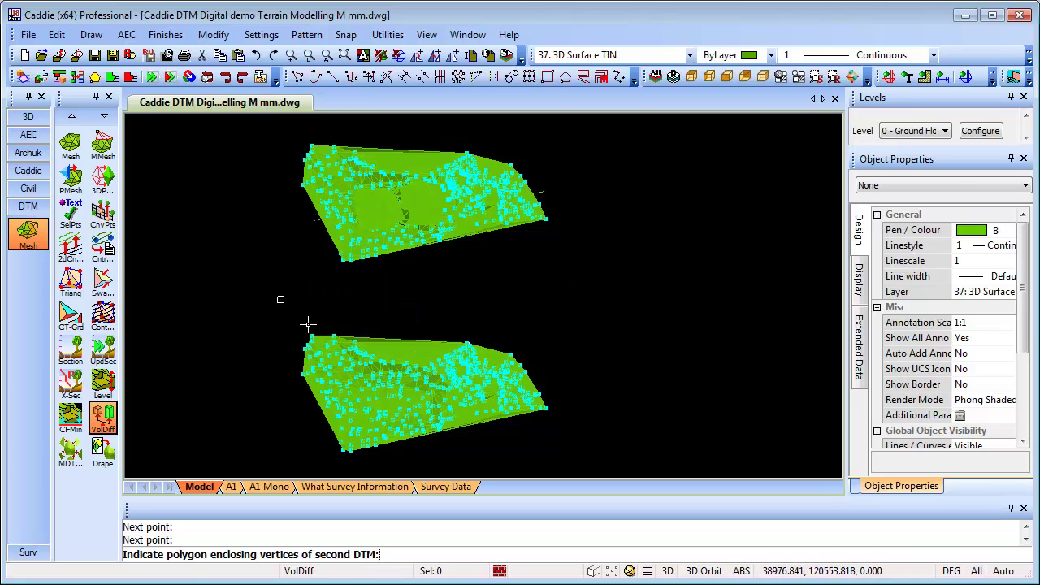
# Step: Enclose the lower, original terrain in a polygon as the second DTM and calculate the volume difference
pyautogui.click(268, 310)
pyautogui.click(573, 307)
pyautogui.click(591, 443)
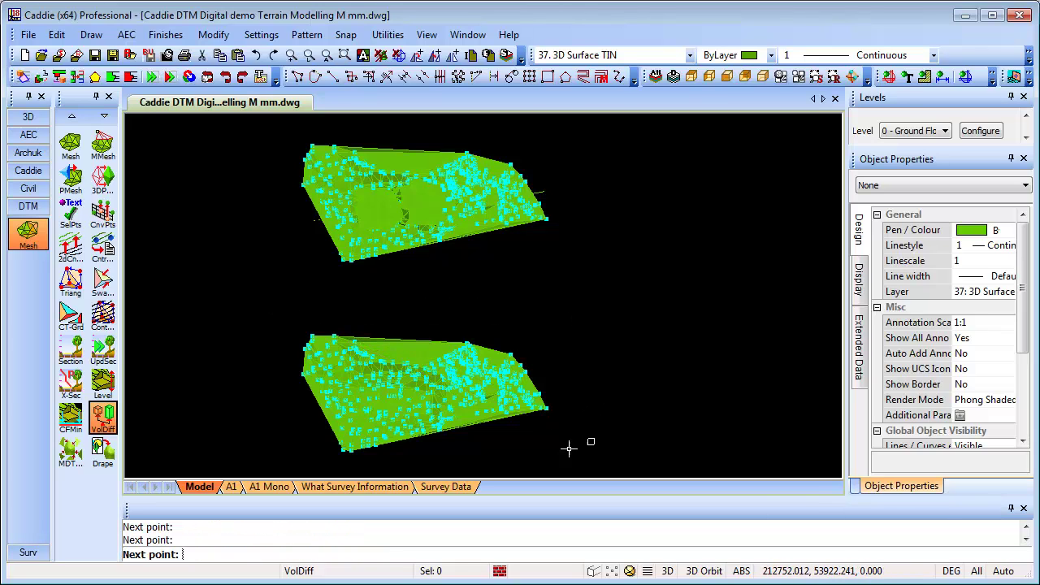
pyautogui.click(443, 466)
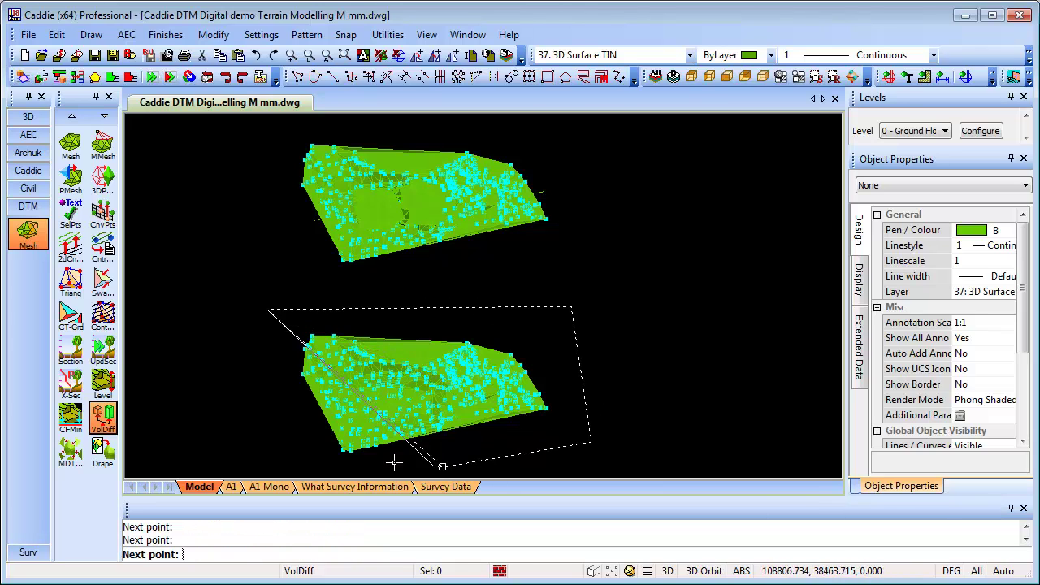
pyautogui.rightClick(265, 413)
pyautogui.click(323, 496)
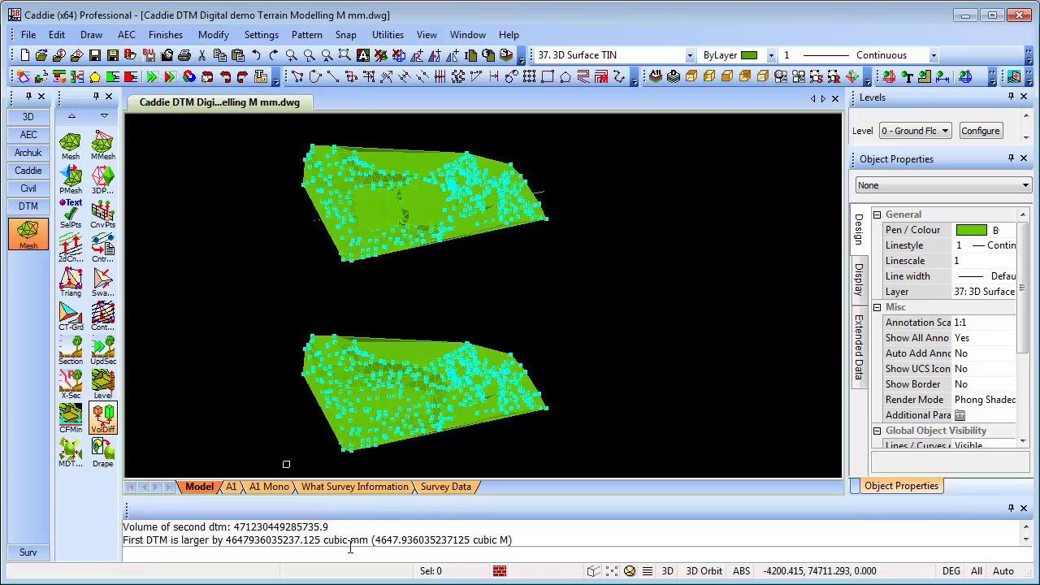
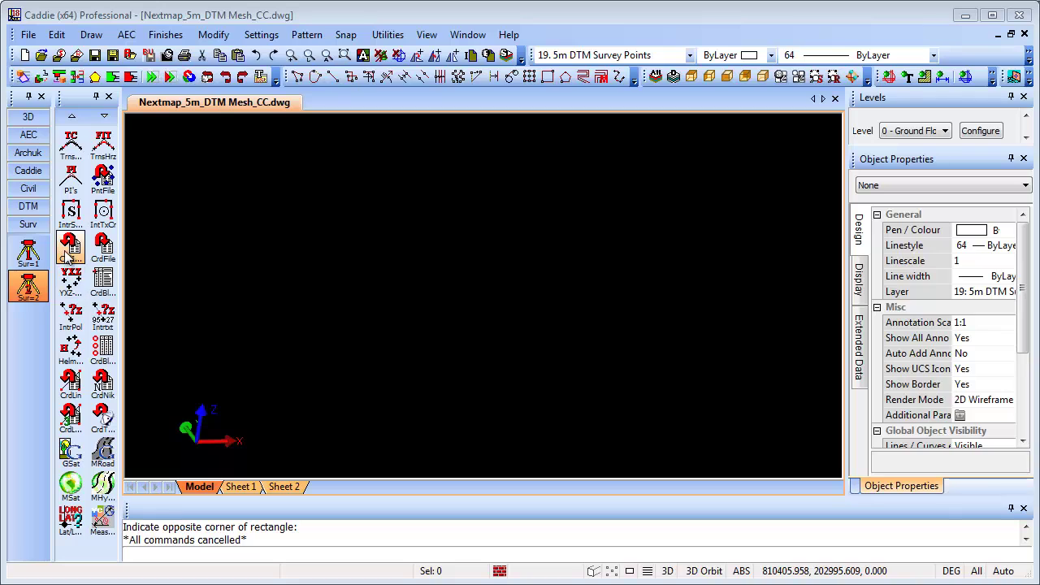
# Step: Import the survey points from GM_DTM.dat as comma-separated data, with columns 1, 2 and 3 as the X, Y and Z values
pyautogui.click(70, 250)
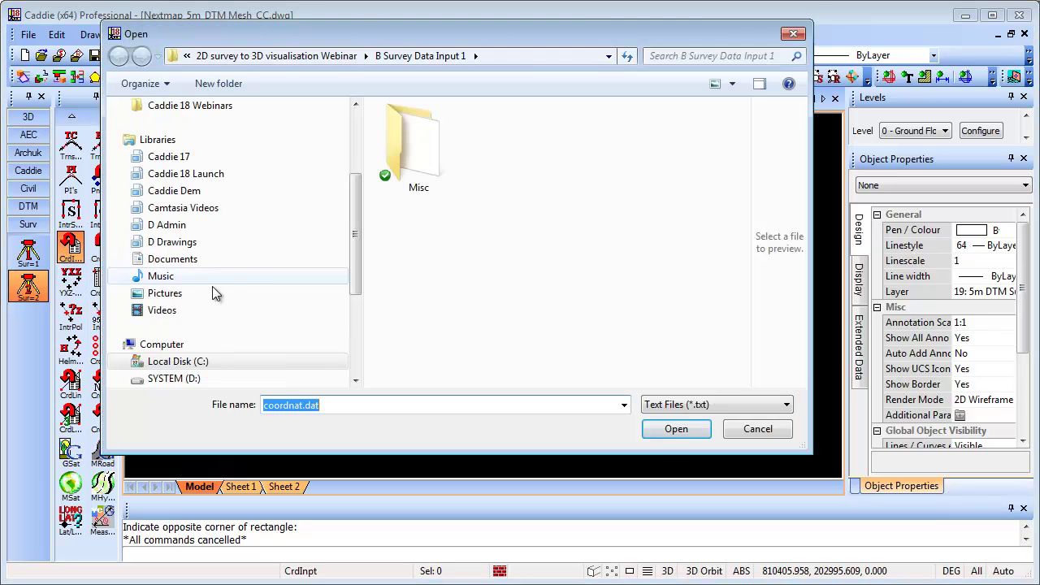
pyautogui.click(743, 410)
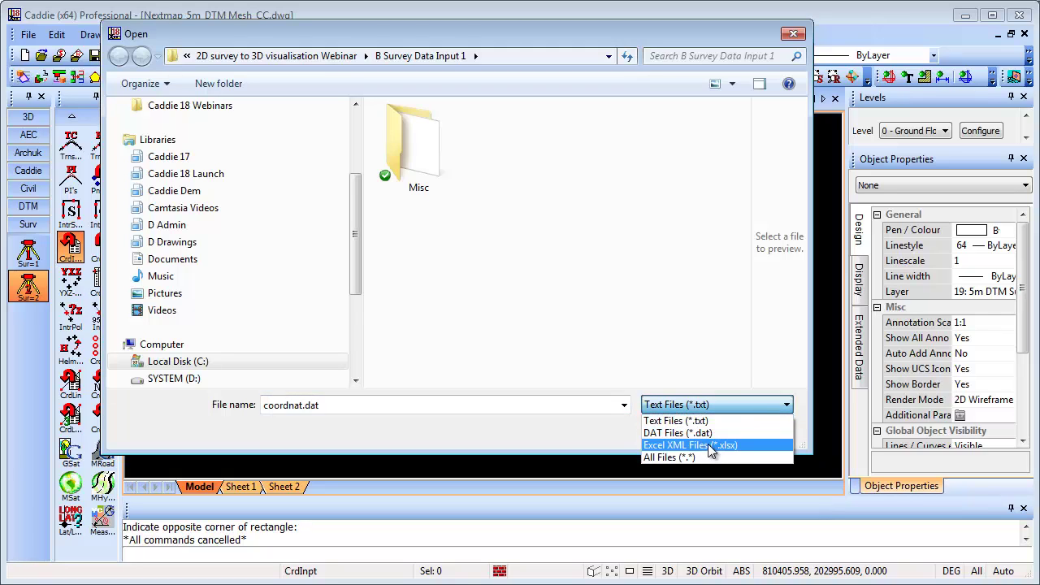
pyautogui.click(703, 436)
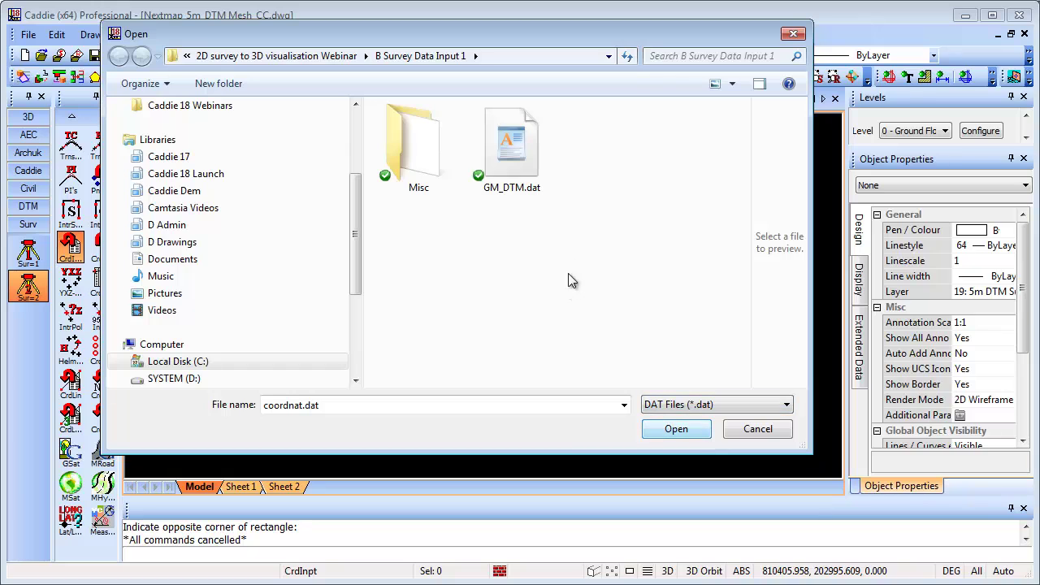
pyautogui.click(531, 165)
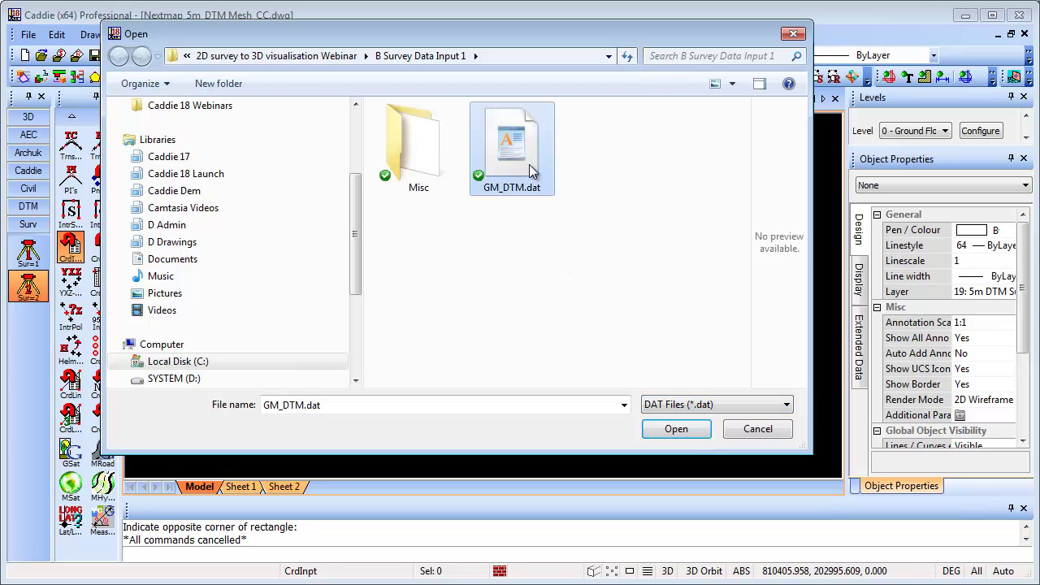
pyautogui.click(661, 430)
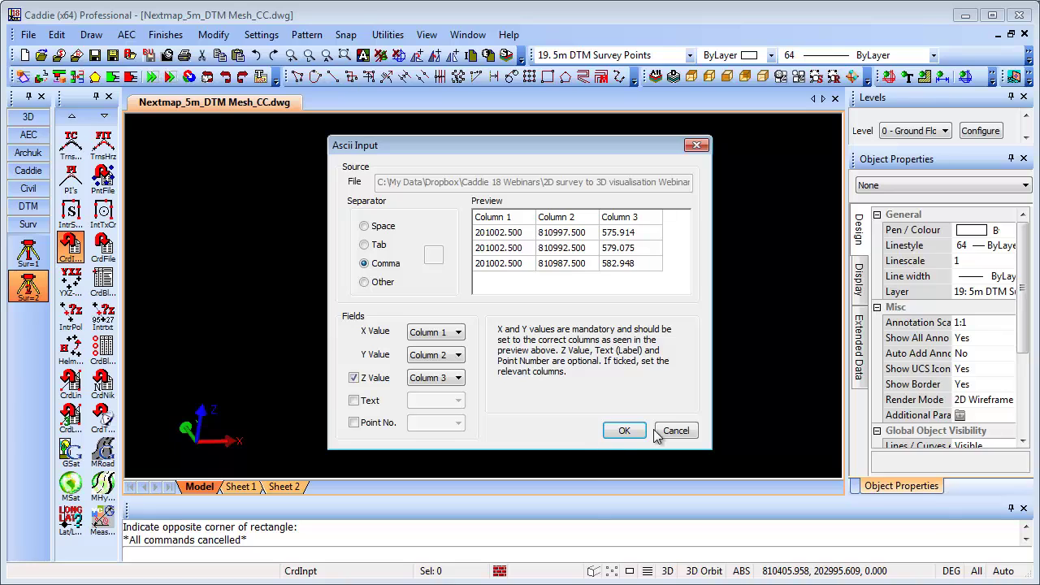
pyautogui.click(622, 431)
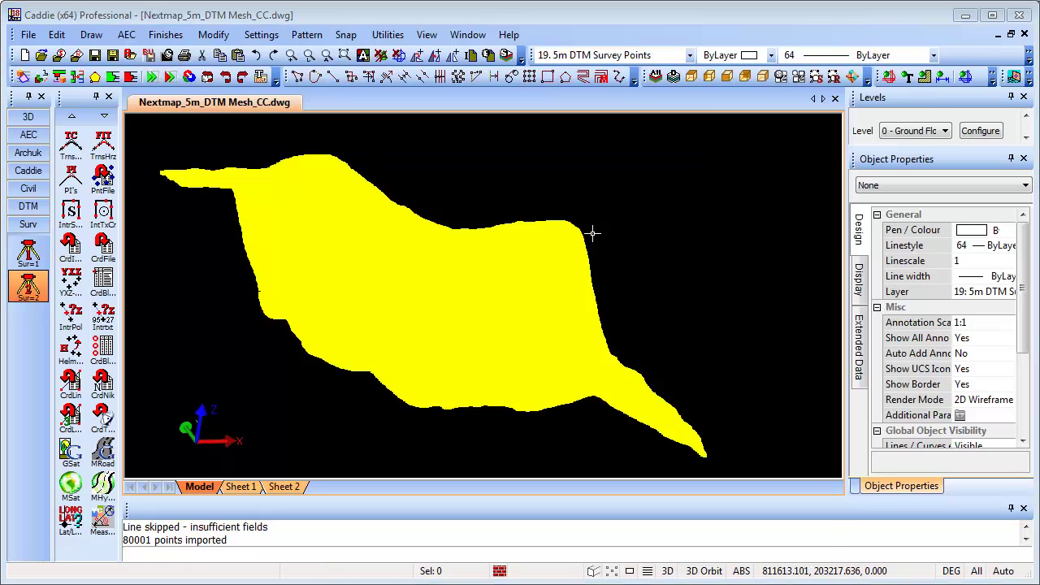
# Step: Triangulate all the imported survey points into a terrain mesh, selecting them with a window around the whole point cloud
pyautogui.moveTo(583, 254); pyautogui.dragTo(538, 316)
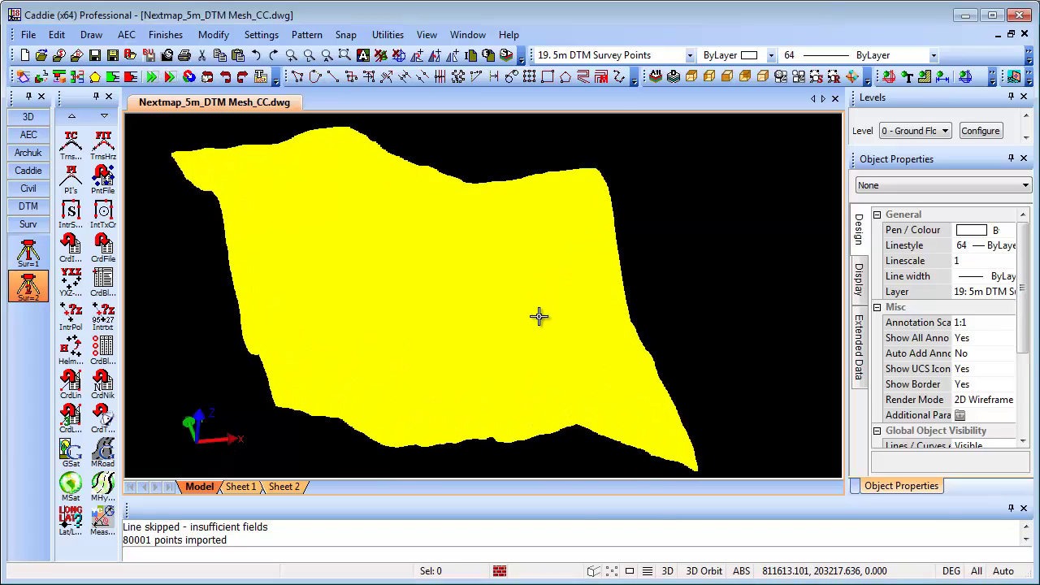
pyautogui.scroll(5, 472, 316)
pyautogui.scroll(2, 472, 316)
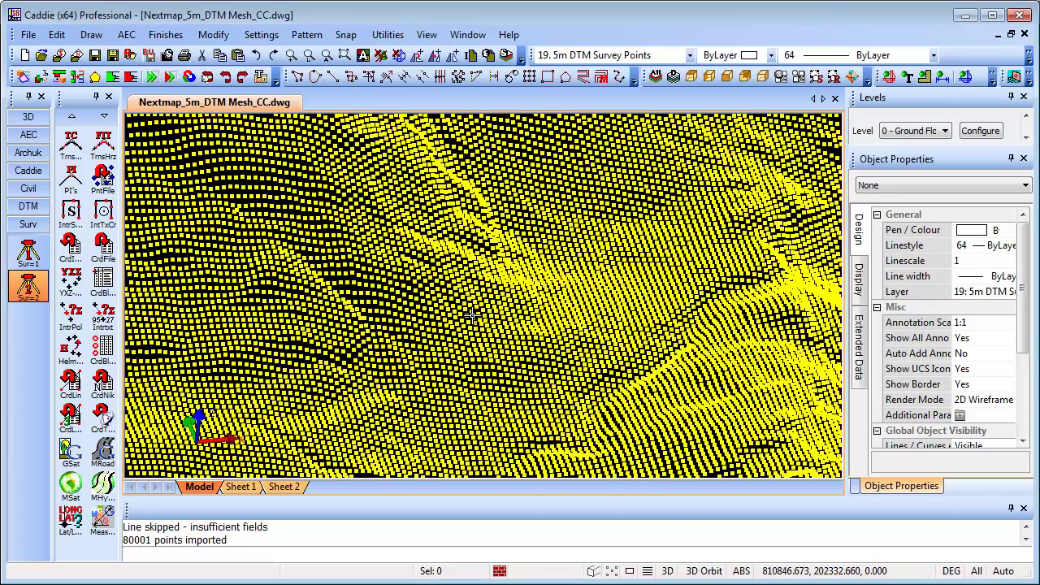
pyautogui.scroll(4, 472, 316)
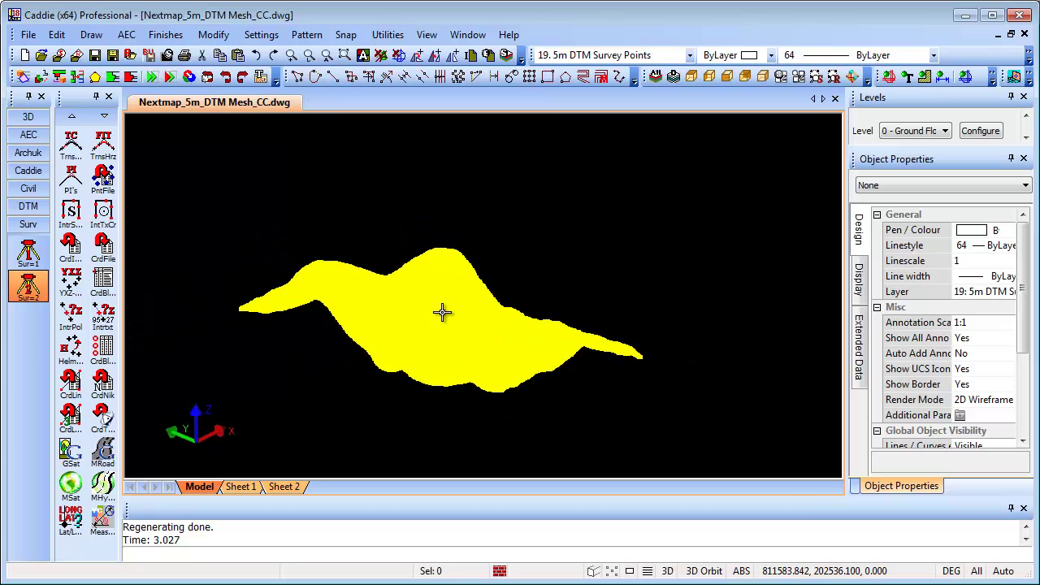
pyautogui.moveTo(441, 313); pyautogui.dragTo(458, 339)
pyautogui.scroll(3, 478, 295)
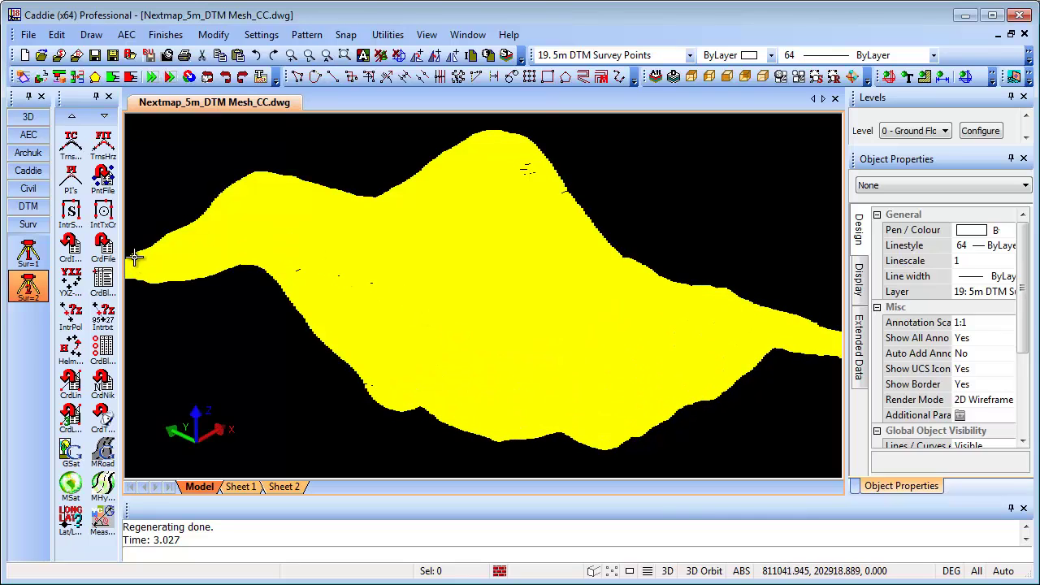
pyautogui.click(28, 205)
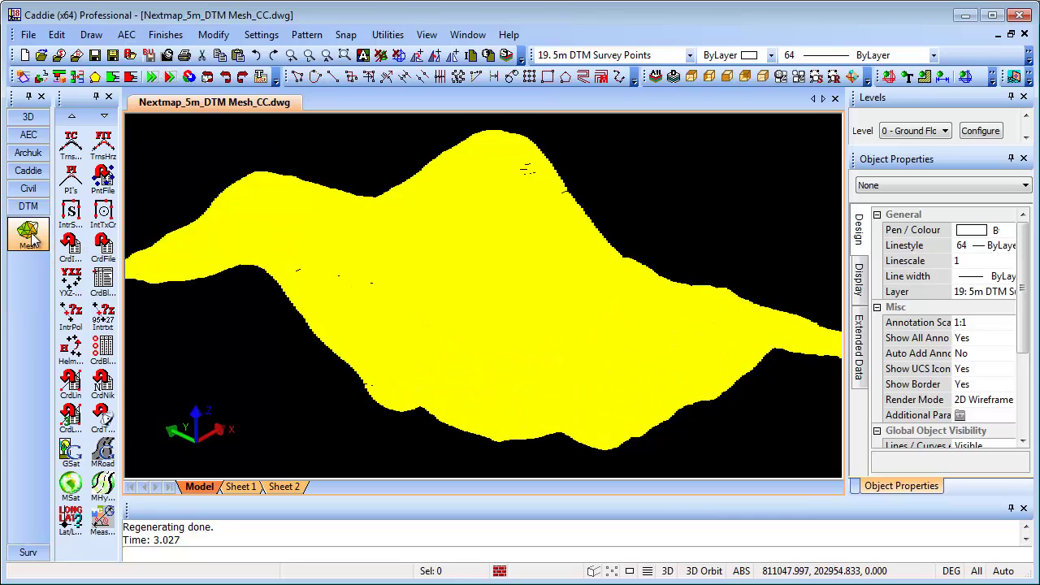
pyautogui.click(32, 236)
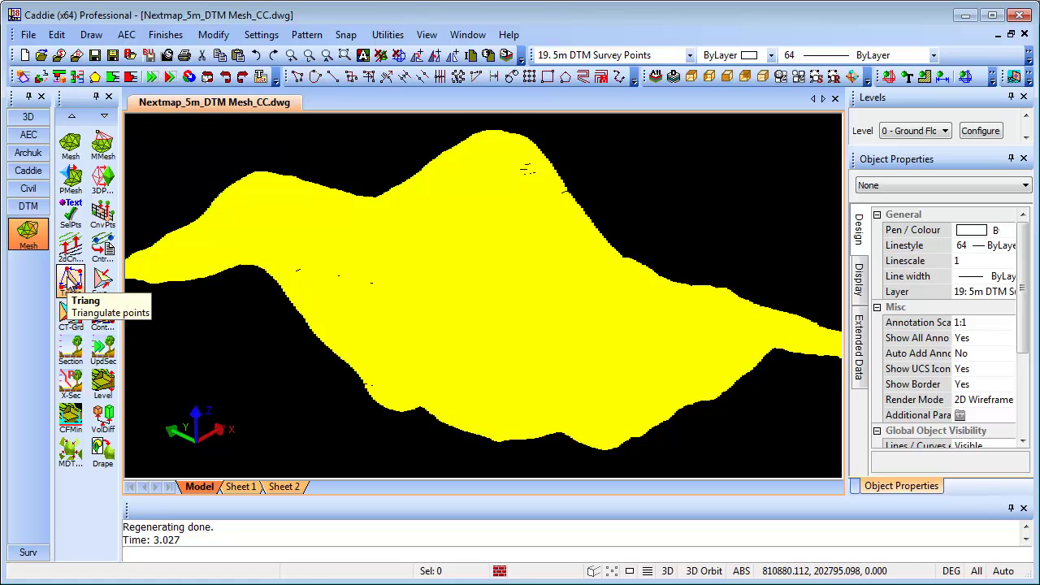
pyautogui.click(70, 279)
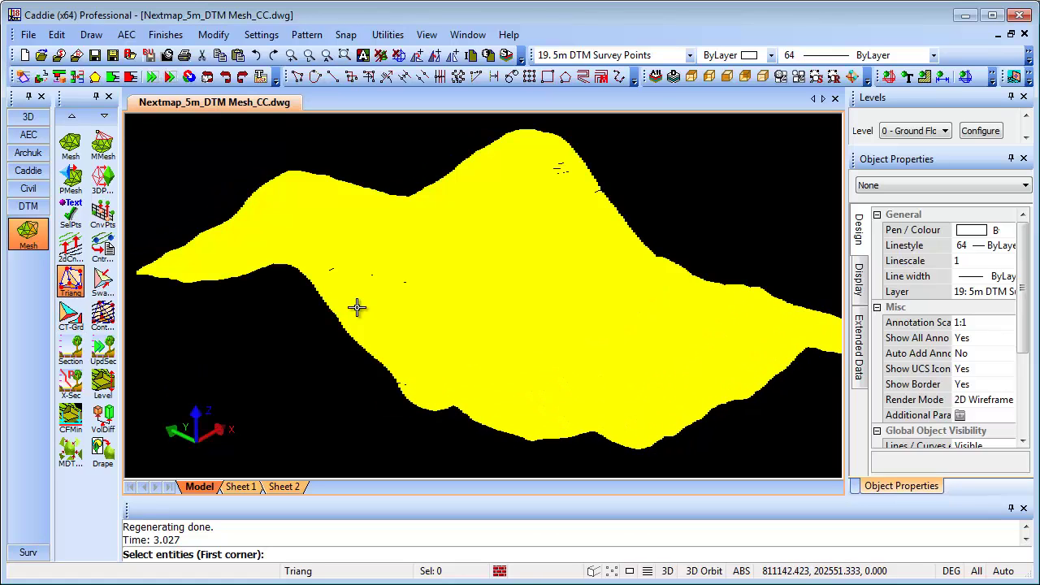
pyautogui.click(158, 133)
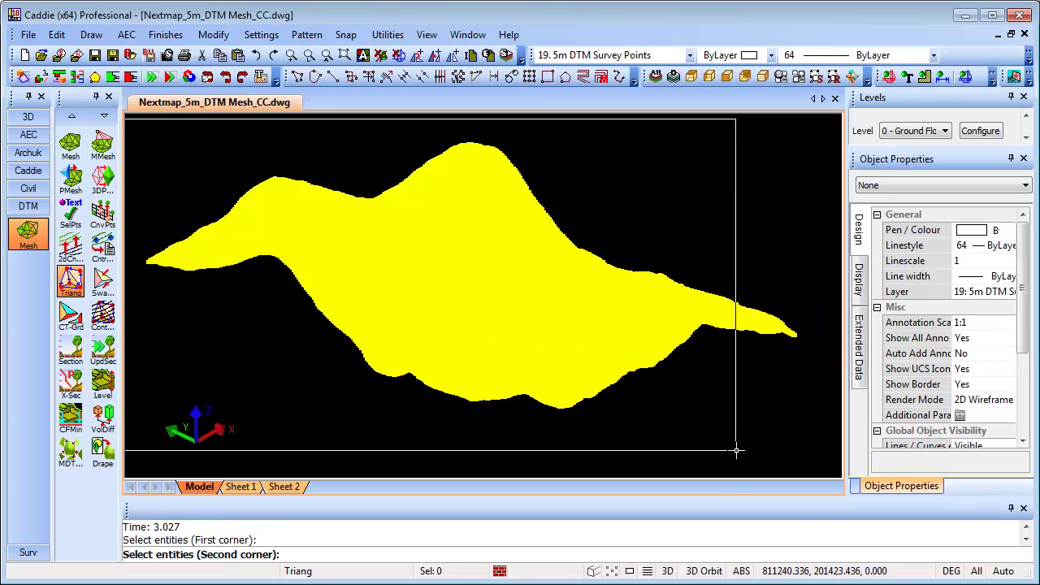
pyautogui.click(811, 462)
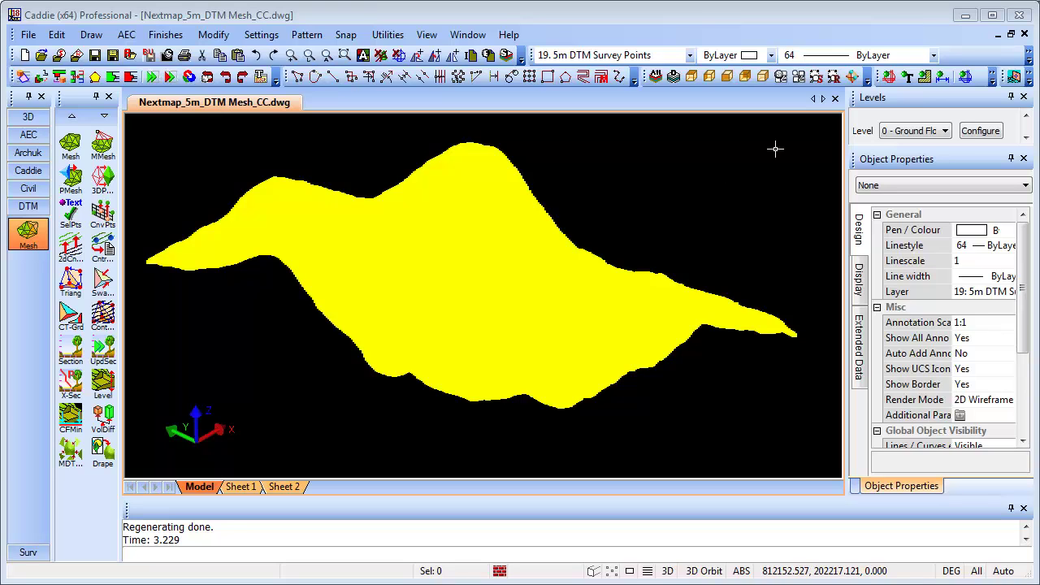
# Step: Turn points off in the display scope so that only the triangulated terrain mesh is shown
pyautogui.click(992, 78)
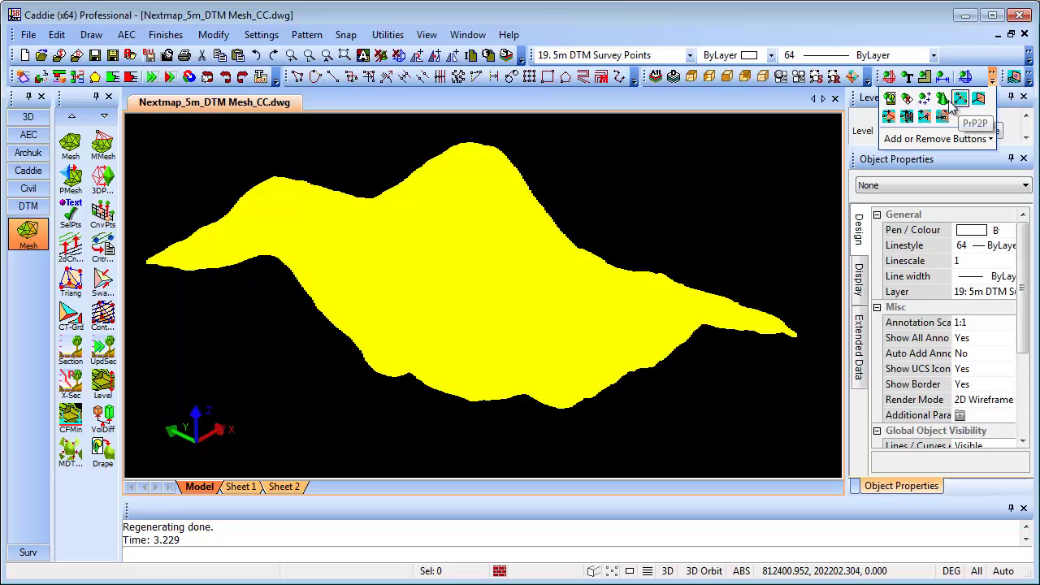
pyautogui.click(925, 98)
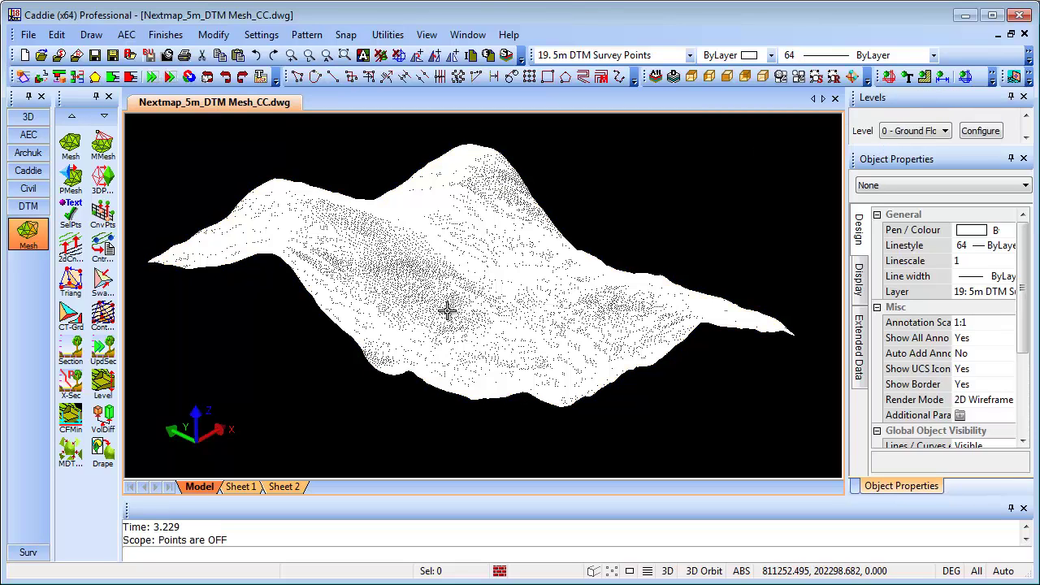
pyautogui.scroll(5, 444, 311)
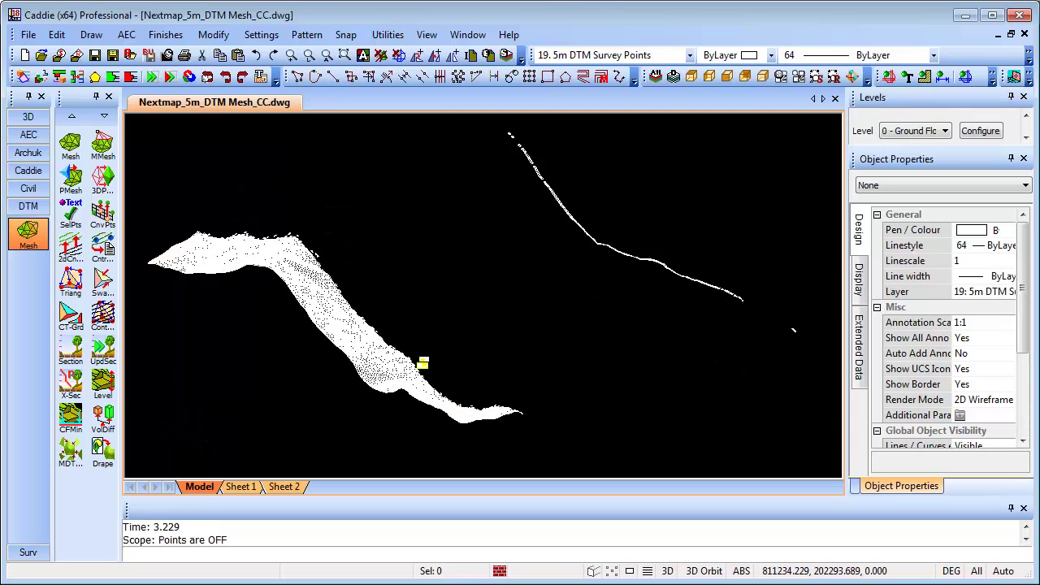
pyautogui.scroll(-5, 444, 311)
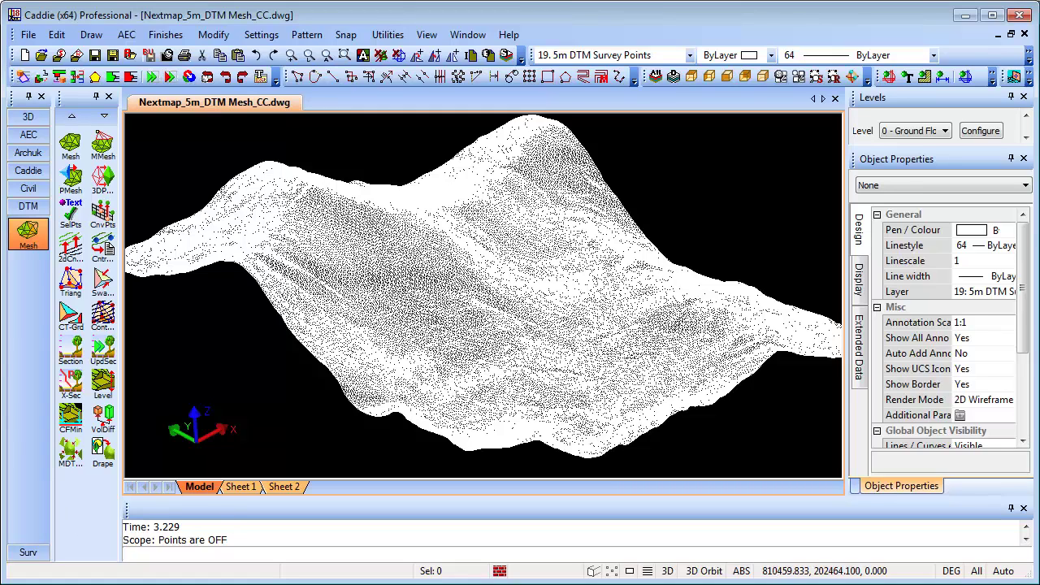
# Step: Colour the terrain triangles in scope by gradient, using 11 colour ranges from 0 to 110 degrees
pyautogui.click(69, 319)
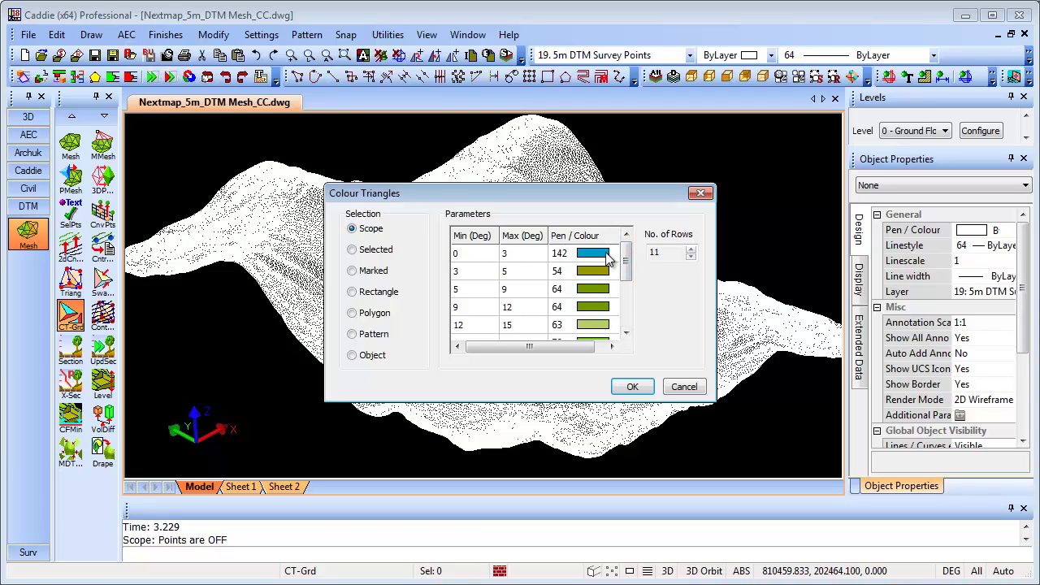
pyautogui.moveTo(631, 274); pyautogui.dragTo(626, 320)
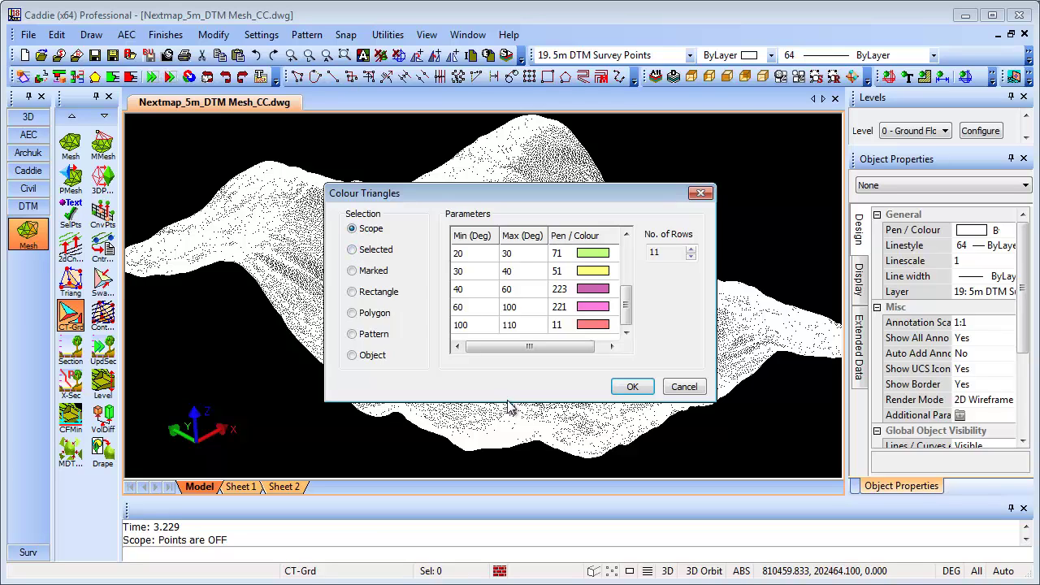
pyautogui.click(635, 388)
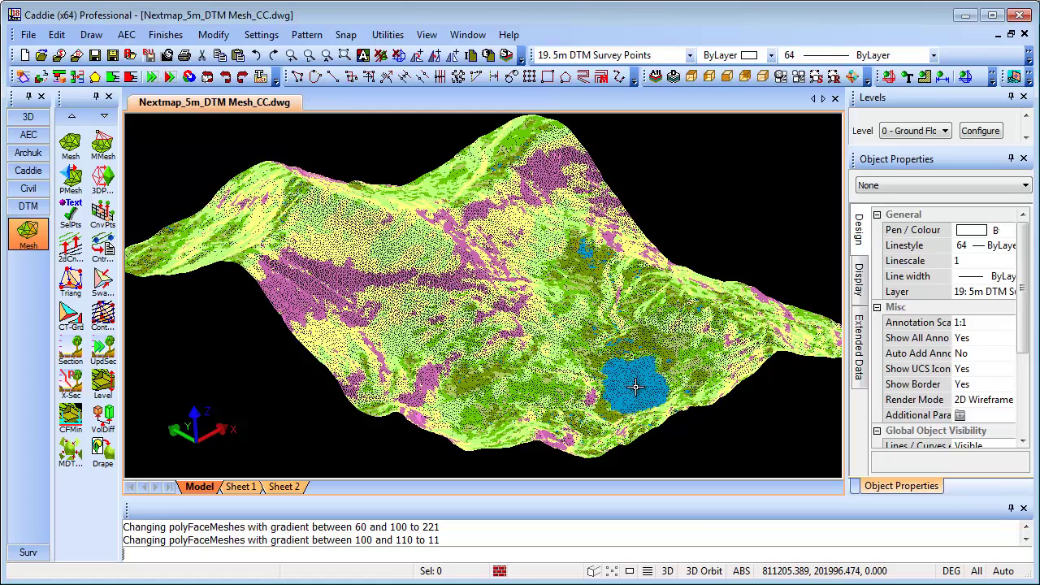
# Step: Render the gradient-coloured terrain mesh in Phong shaded mode and inspect its shaded slopes and flat blue area
pyautogui.click(635, 575)
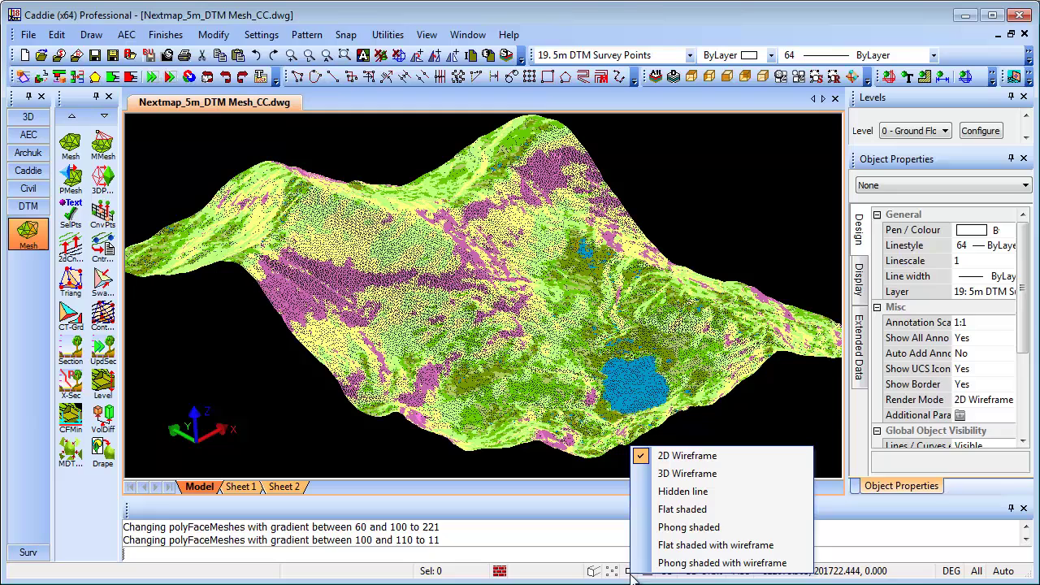
pyautogui.click(686, 530)
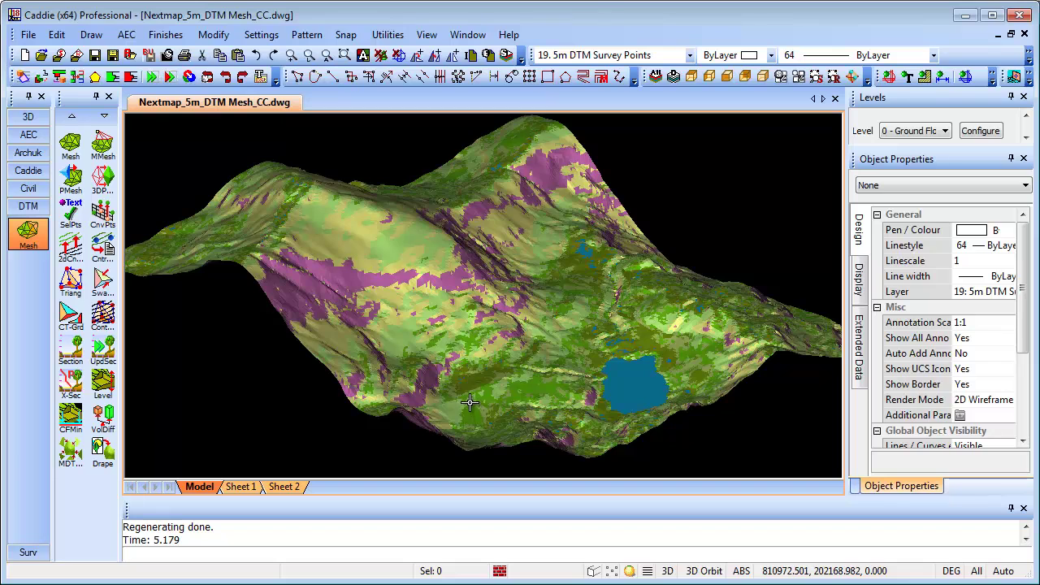
pyautogui.moveTo(472, 406)
pyautogui.mouseDown()
pyautogui.moveTo(469, 378)
pyautogui.moveTo(637, 370)
pyautogui.mouseUp()
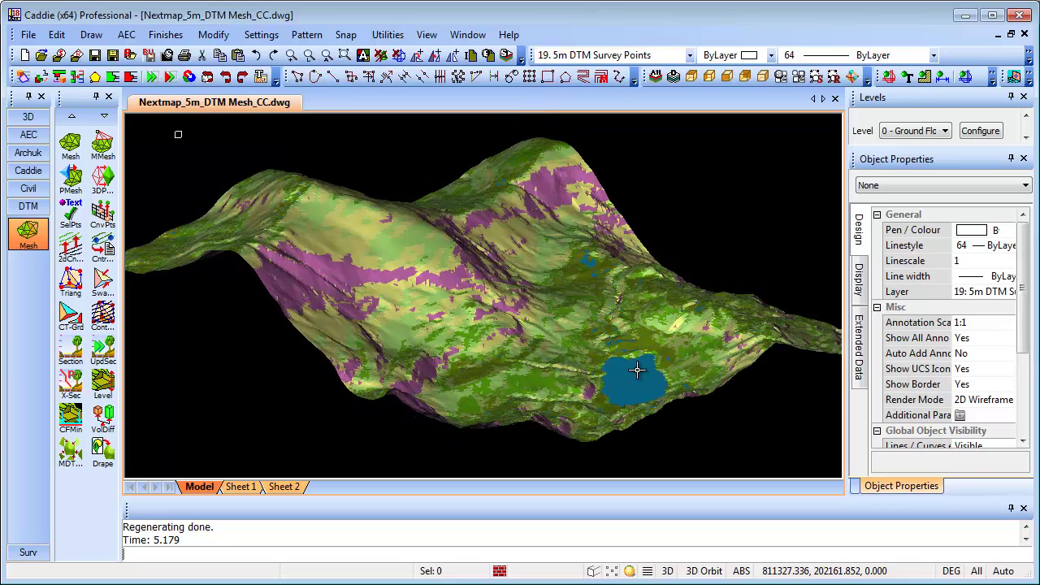
pyautogui.scroll(3, 650, 379)
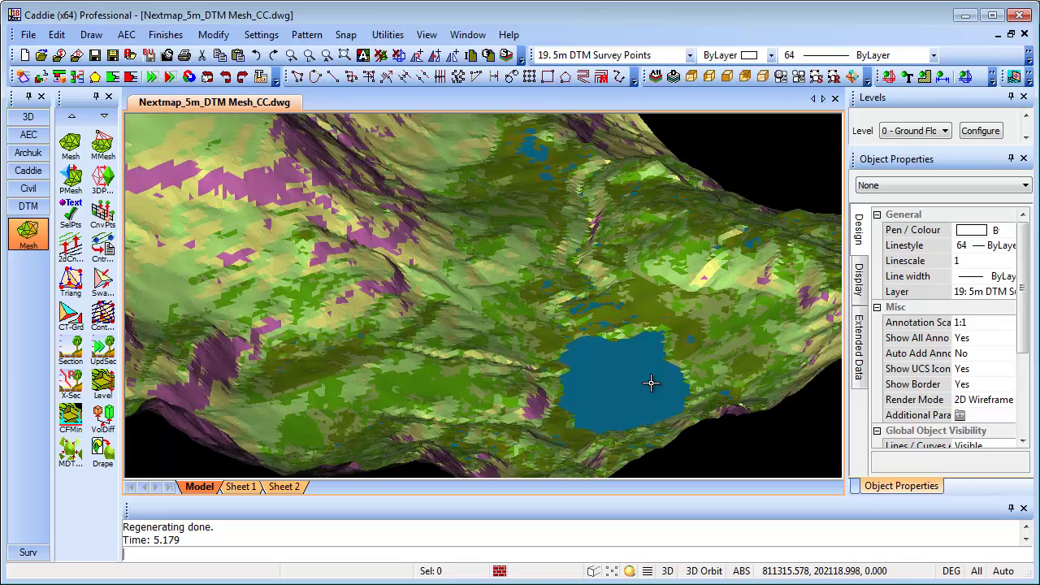
pyautogui.moveTo(742, 379)
pyautogui.mouseDown()
pyautogui.moveTo(747, 387)
pyautogui.moveTo(731, 367)
pyautogui.moveTo(634, 309)
pyautogui.moveTo(607, 316)
pyautogui.moveTo(607, 303)
pyautogui.mouseUp()
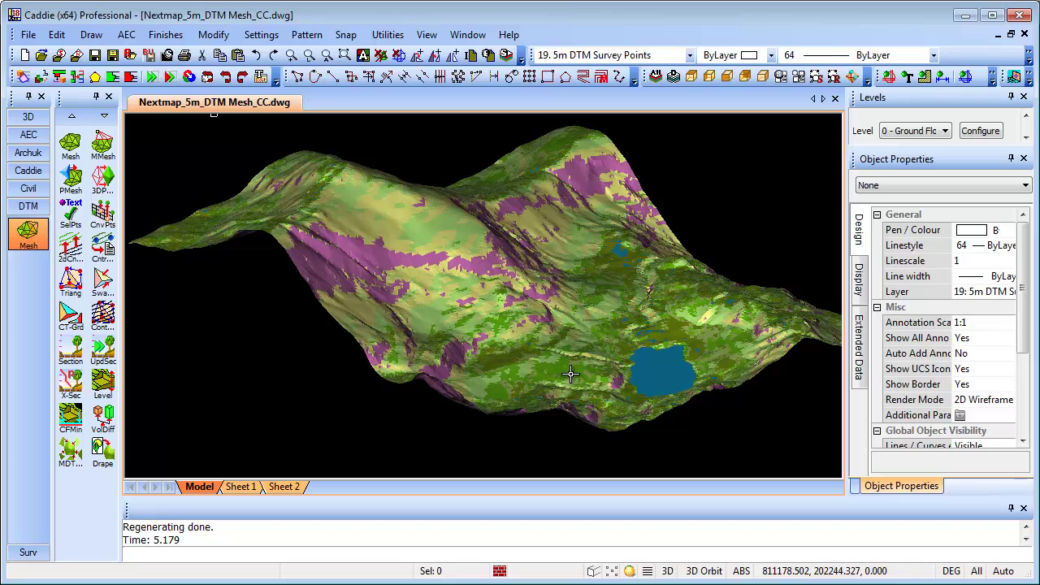
pyautogui.scroll(-3, 569, 374)
pyautogui.moveTo(556, 369); pyautogui.dragTo(528, 365, button='middle')
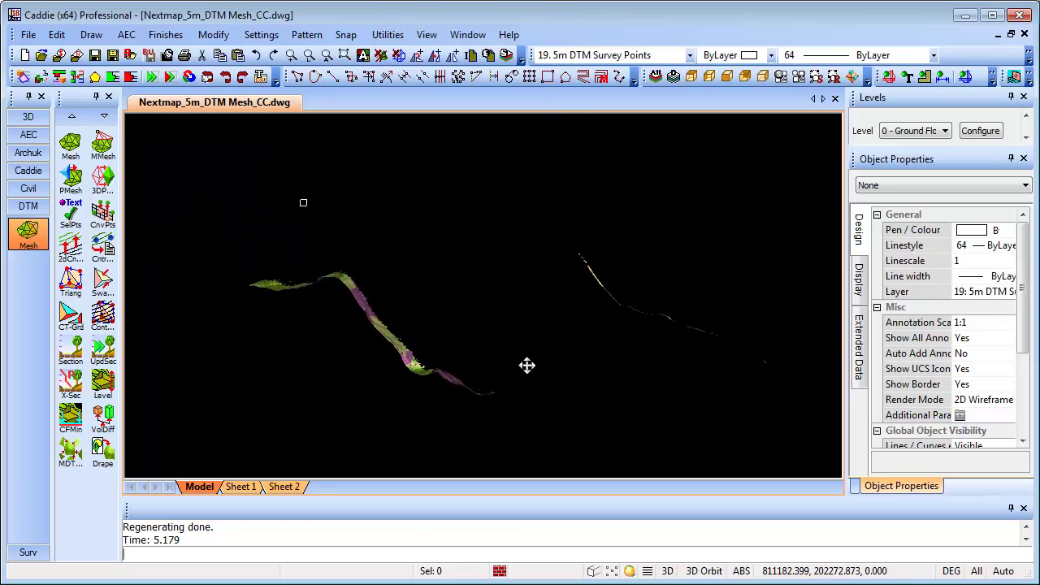
# Step: Generate labelled polyline contours for the whole terrain from height 515 to 990, at interval 5 with major contours every 50
pyautogui.click(112, 309)
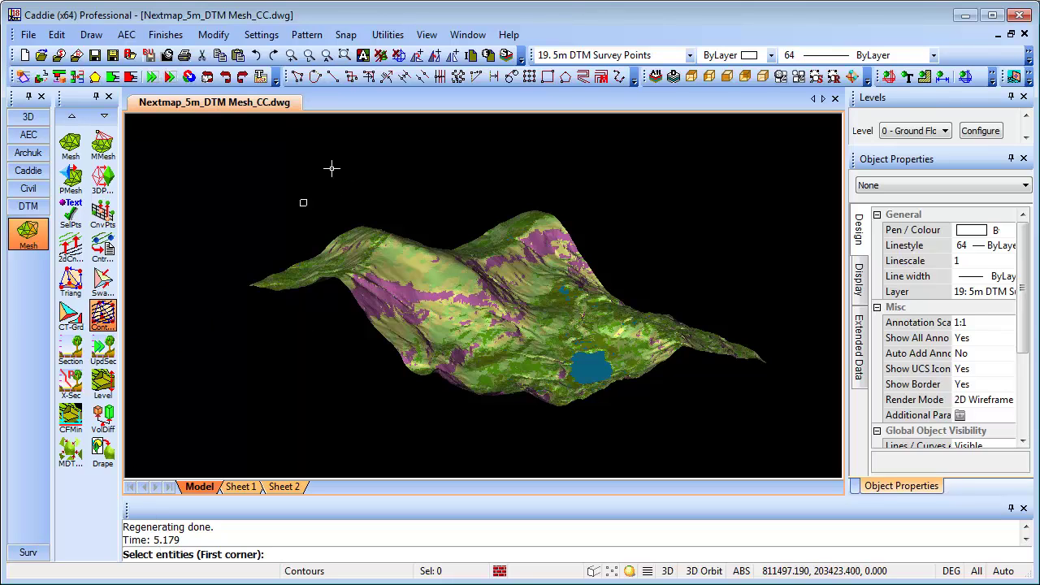
pyautogui.click(210, 162)
pyautogui.click(797, 433)
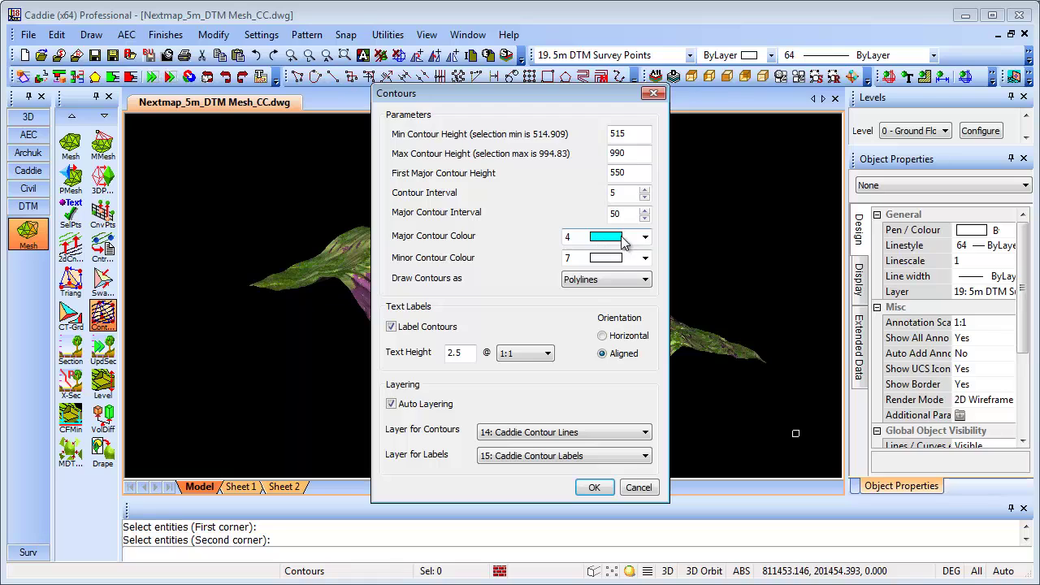
pyautogui.click(640, 282)
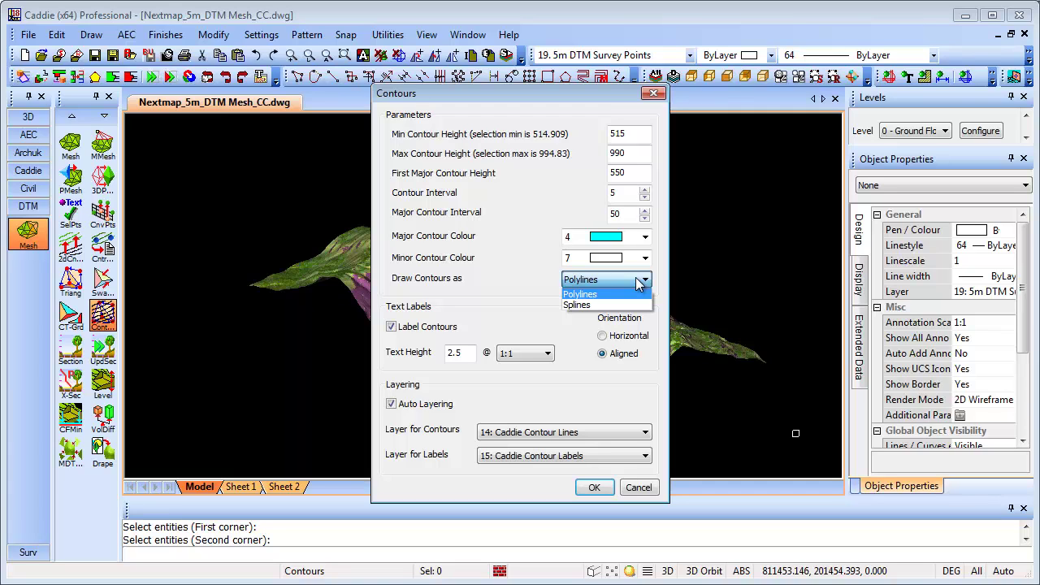
pyautogui.click(641, 281)
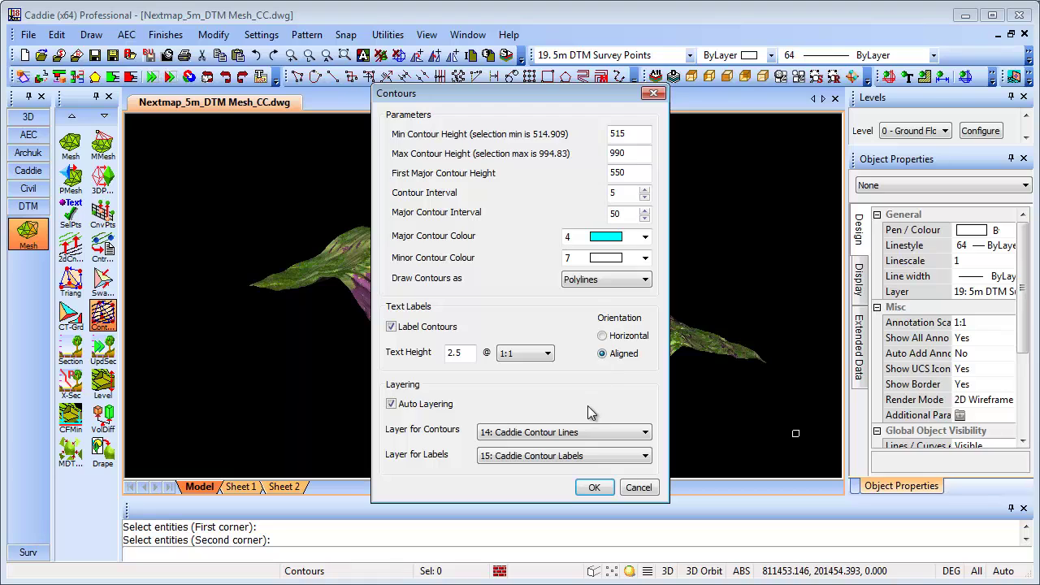
pyautogui.click(597, 488)
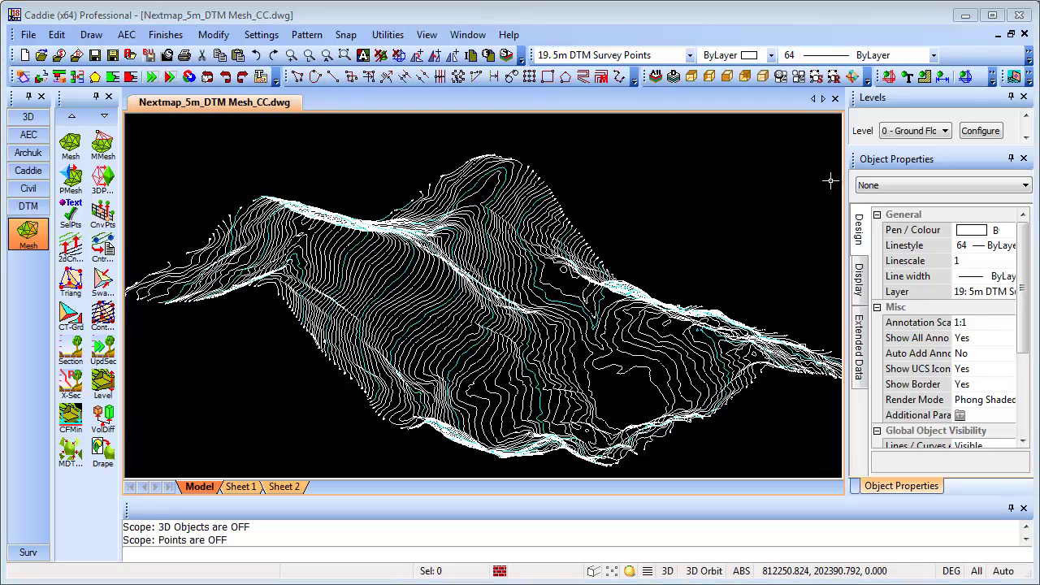
pyautogui.moveTo(622, 376); pyautogui.dragTo(636, 398)
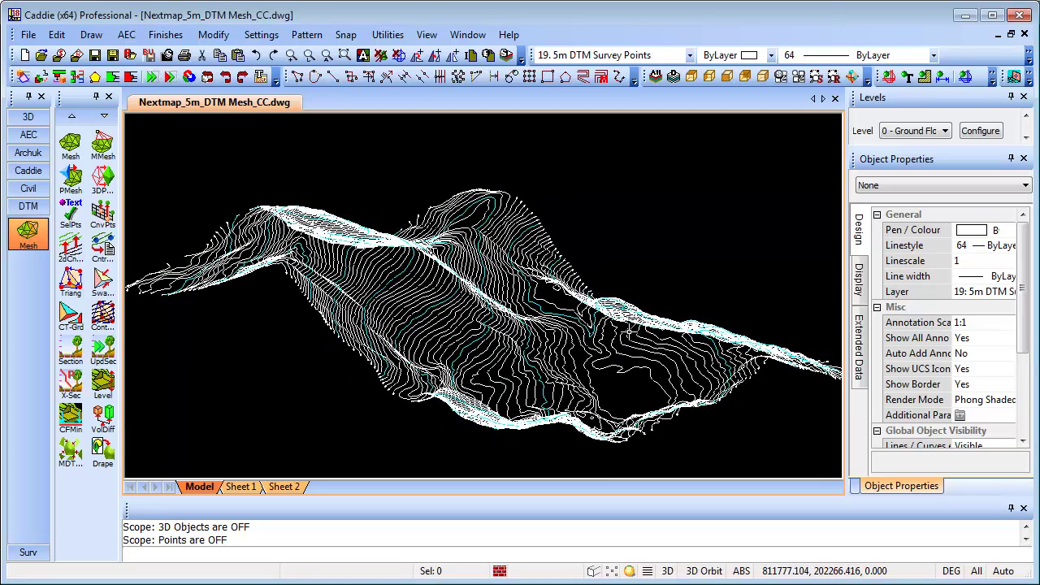
pyautogui.click(567, 304)
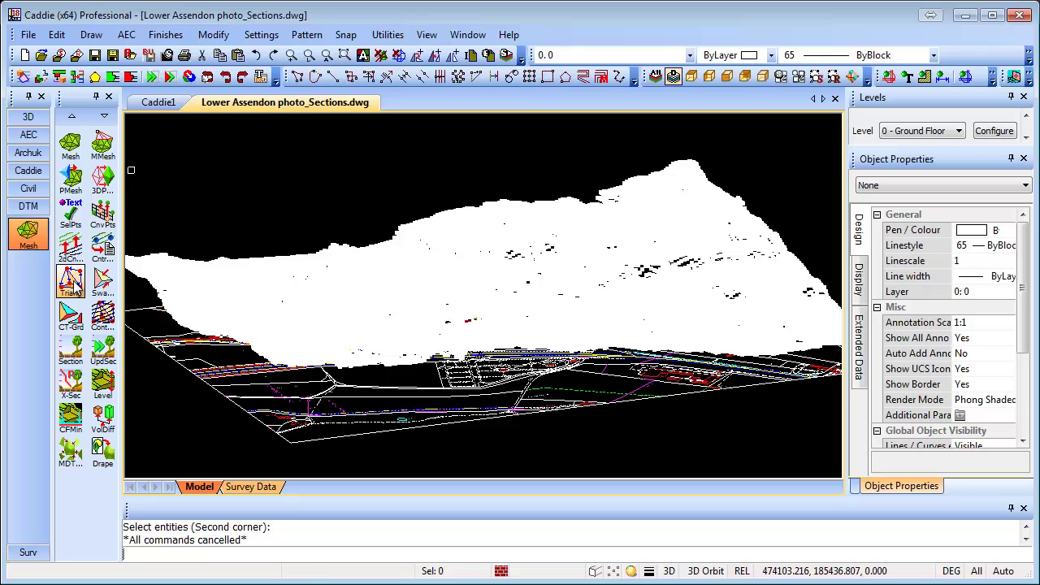
# Step: Try to triangulate the survey points within a window around the terrain, then set the layer display to show the terrain TIN and section polyline
pyautogui.click(74, 281)
pyautogui.click(141, 166)
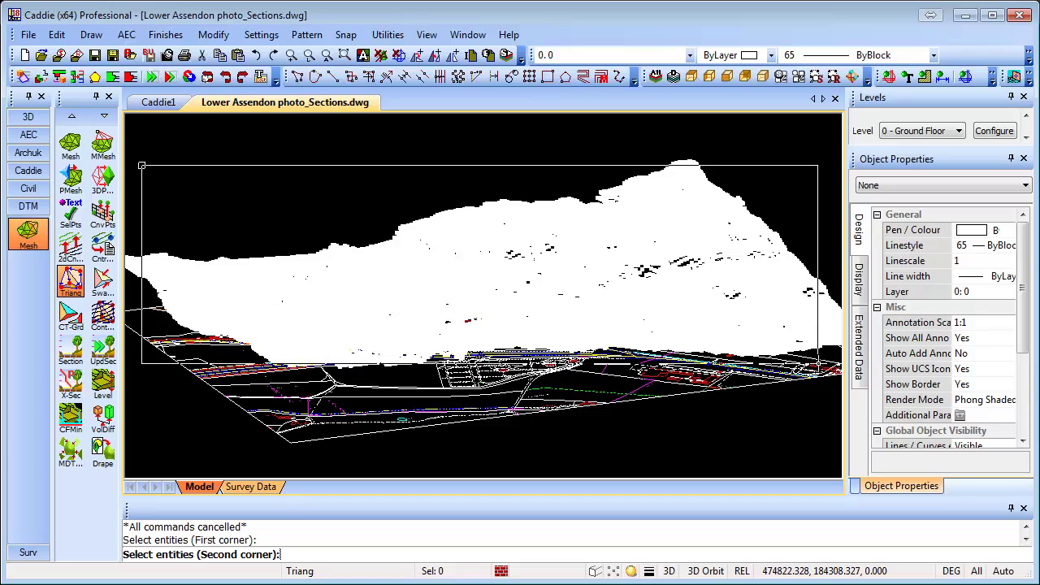
pyautogui.click(673, 75)
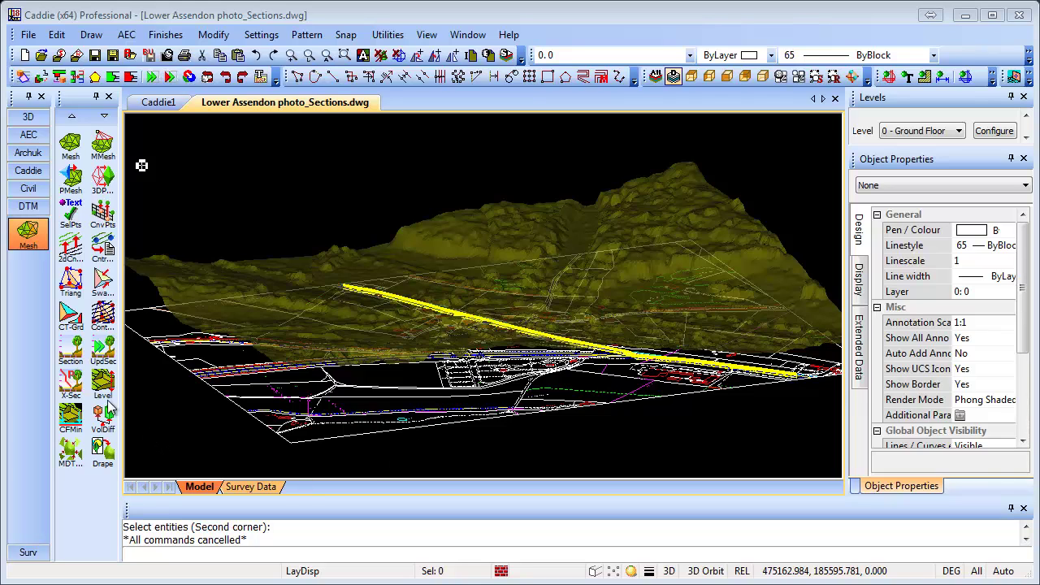
# Step: Create cross sections along the yellow polyline at intervals of 25, width 40 and reference level 40, placing them beyond the map's lower boundary
pyautogui.click(73, 387)
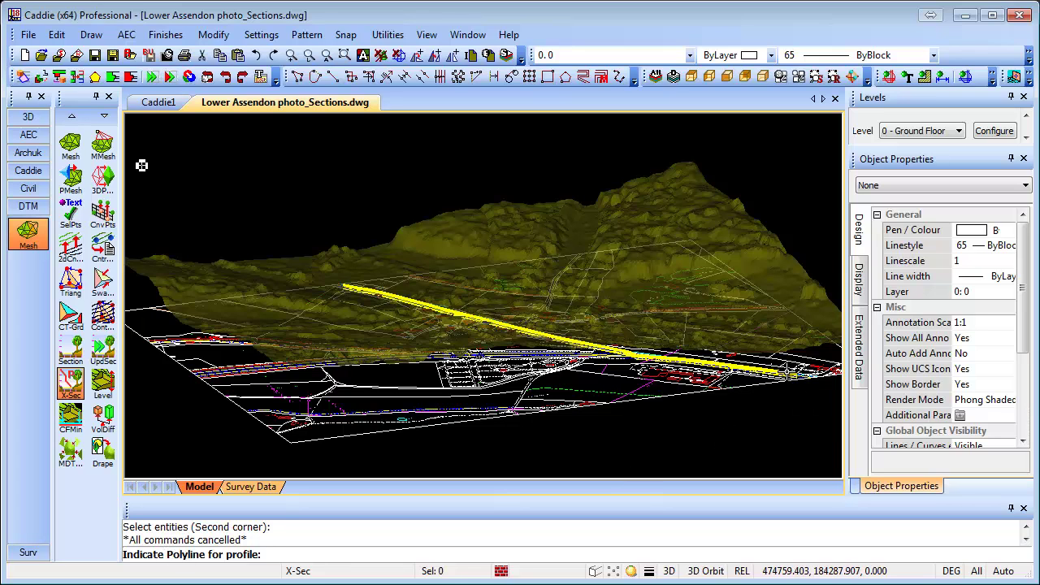
pyautogui.scroll(5, 790, 374)
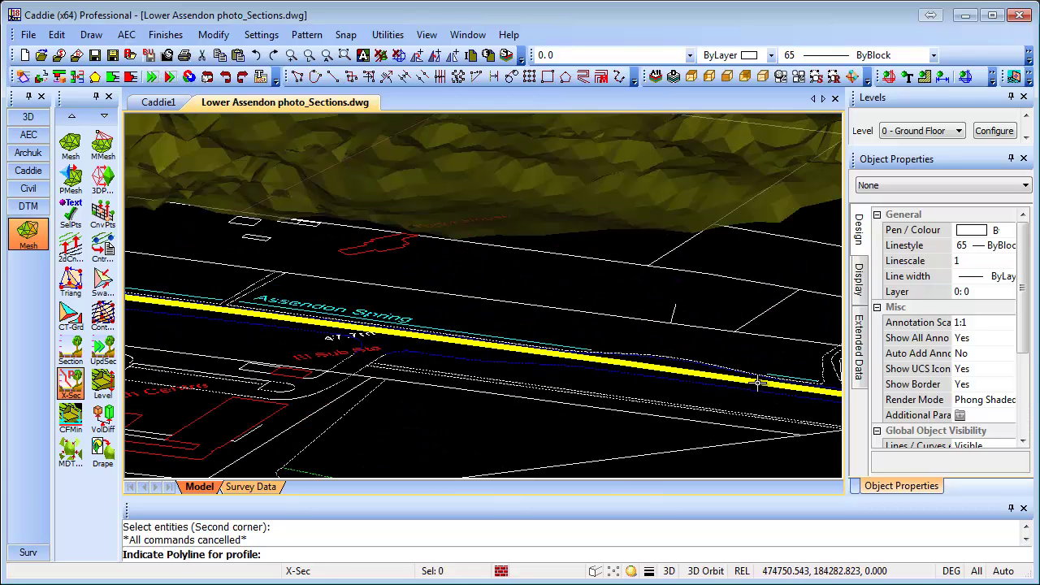
pyautogui.click(757, 382)
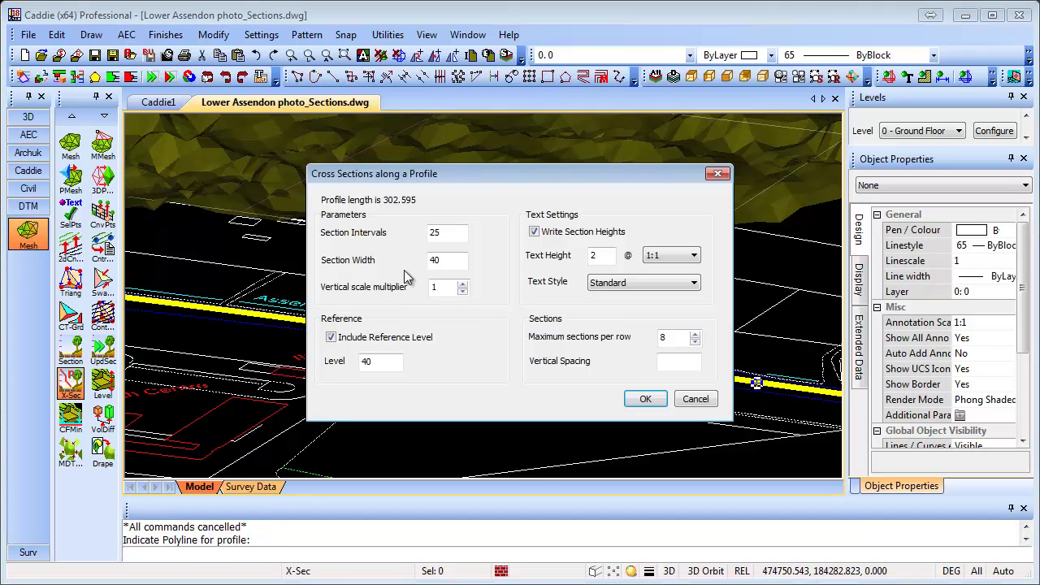
pyautogui.click(459, 261)
pyautogui.click(646, 398)
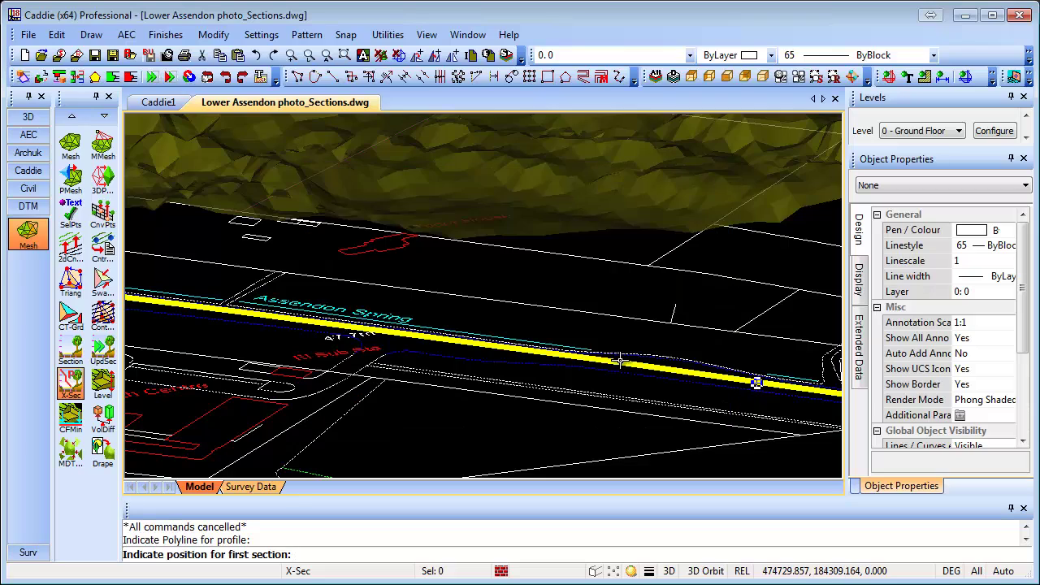
pyautogui.scroll(-6, 619, 360)
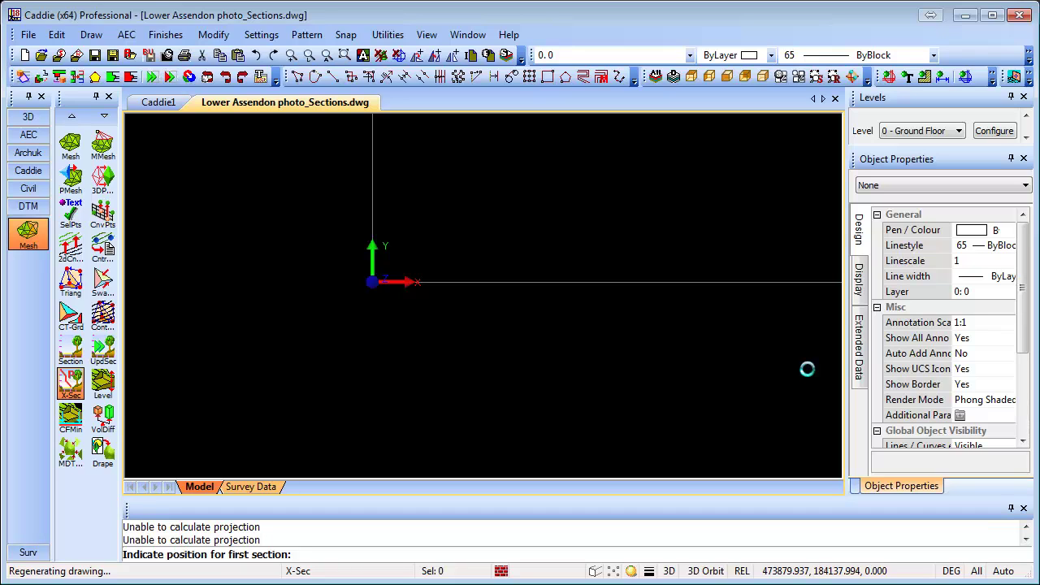
pyautogui.press('Escape')
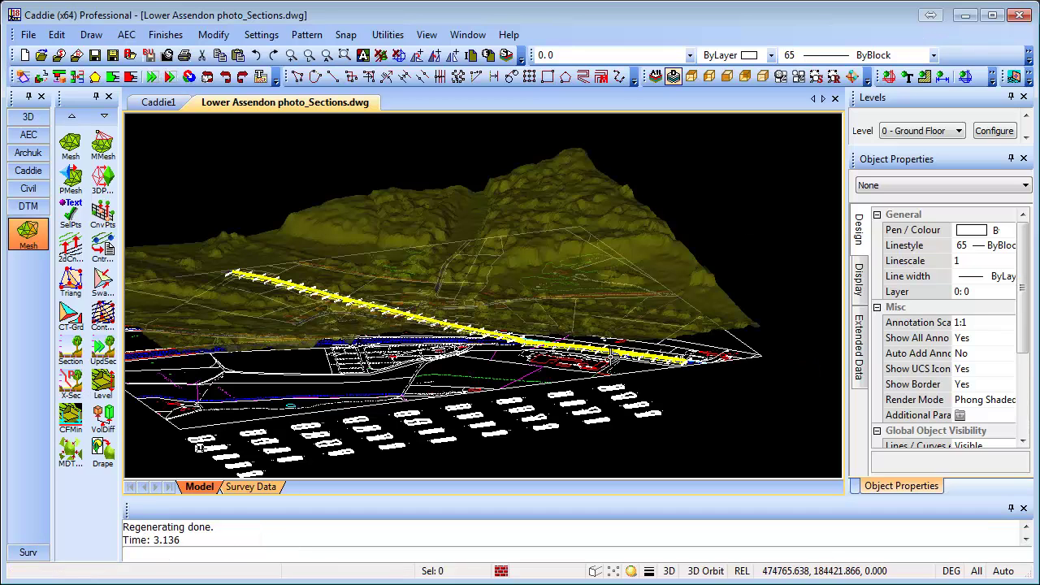
# Step: Examine the shapes, section labels and end heights of the cross sections placed outside the map boundary
pyautogui.moveTo(558, 376); pyautogui.dragTo(543, 300, button='middle')
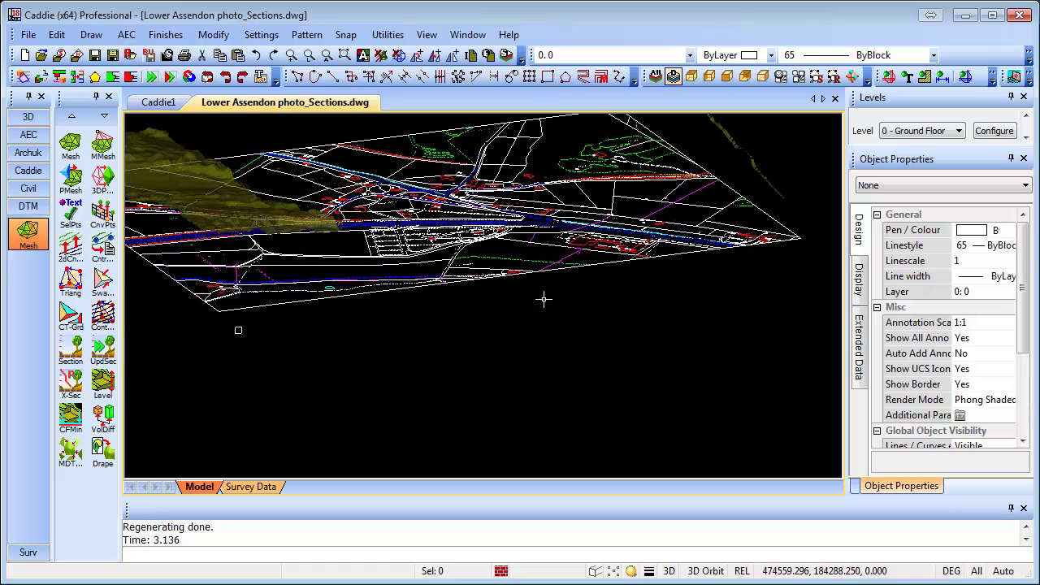
pyautogui.moveTo(546, 337); pyautogui.dragTo(548, 389, button='middle')
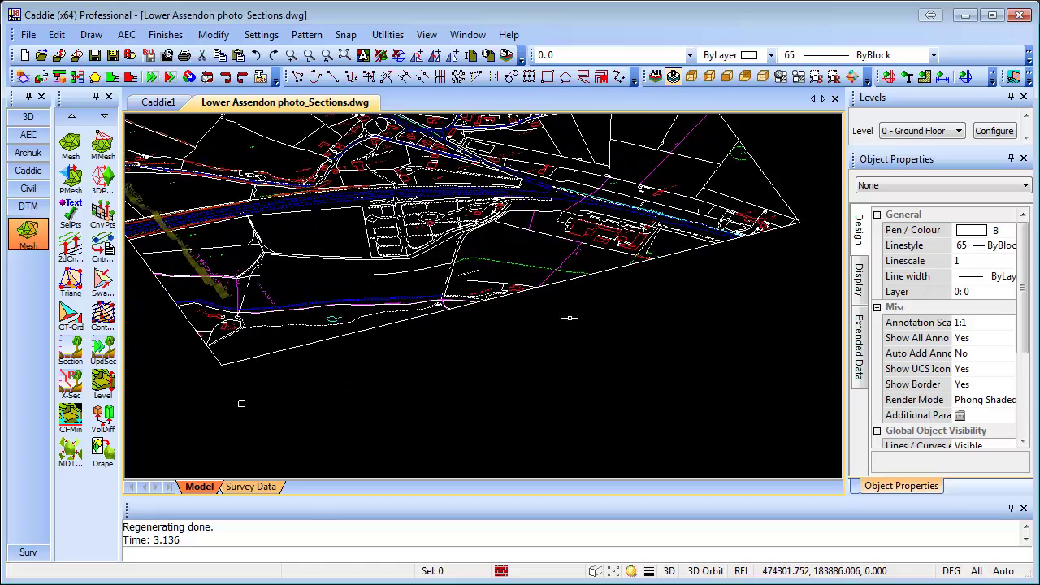
pyautogui.scroll(5, 569, 317)
pyautogui.scroll(2, 473, 294)
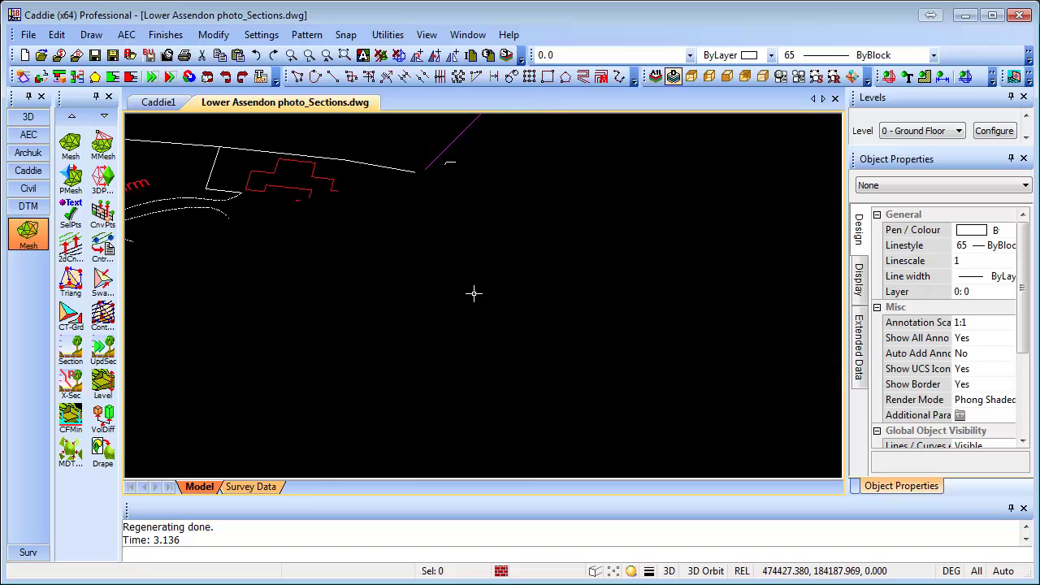
pyautogui.scroll(2, 473, 293)
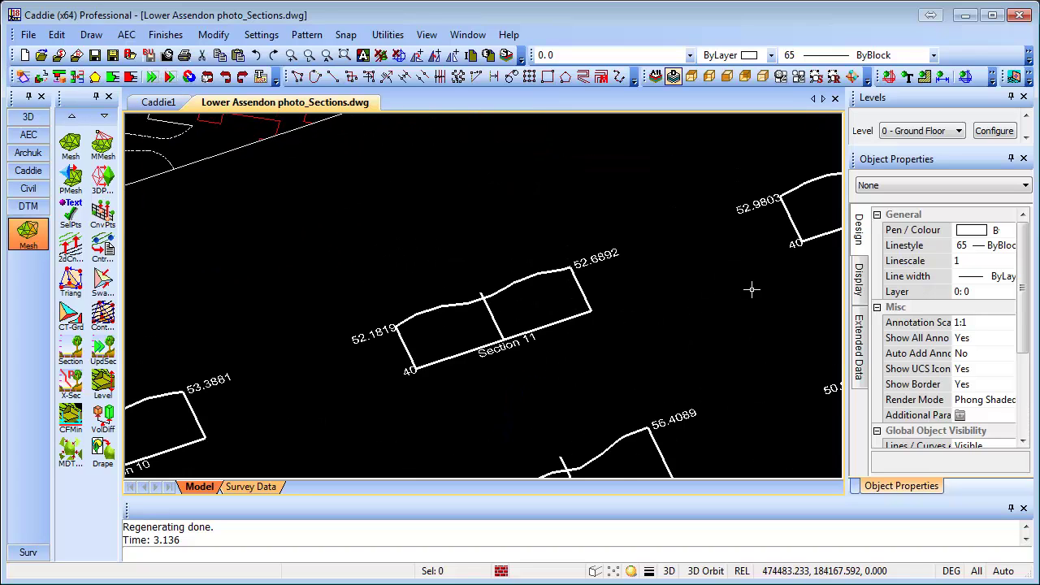
pyautogui.moveTo(752, 289); pyautogui.dragTo(728, 375, button='middle')
pyautogui.scroll(-2, 667, 215)
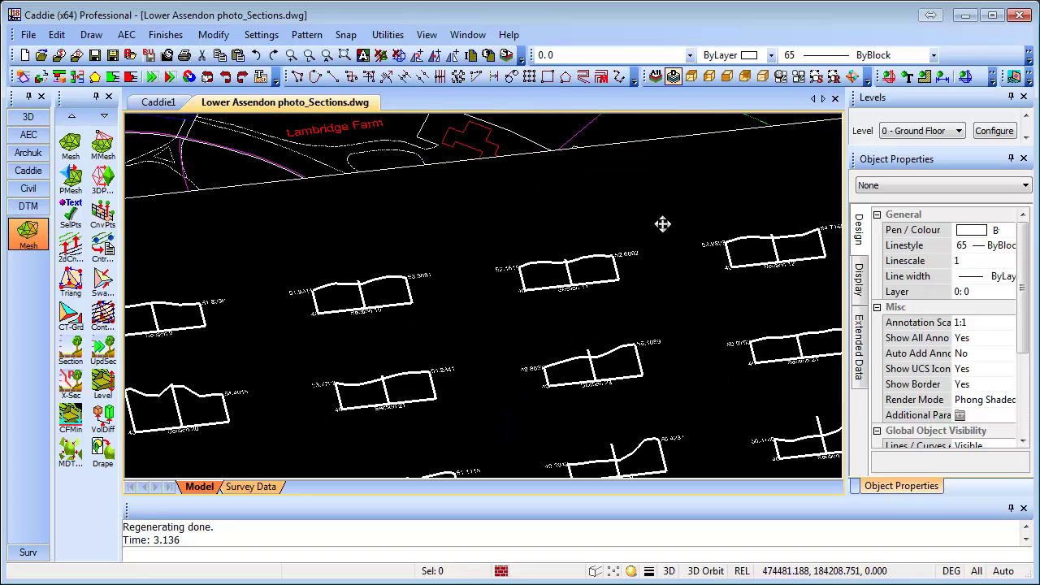
pyautogui.moveTo(663, 224); pyautogui.dragTo(599, 230, button='middle')
# Step: Hide layer 40: 3D TIN so the section lines along the polyline show over the site mapping
pyautogui.moveTo(668, 200)
pyautogui.mouseDown(button='middle')
pyautogui.moveTo(553, 268)
pyautogui.moveTo(434, 318)
pyautogui.moveTo(557, 319)
pyautogui.mouseUp(button='middle')
pyautogui.scroll(3, 558, 318)
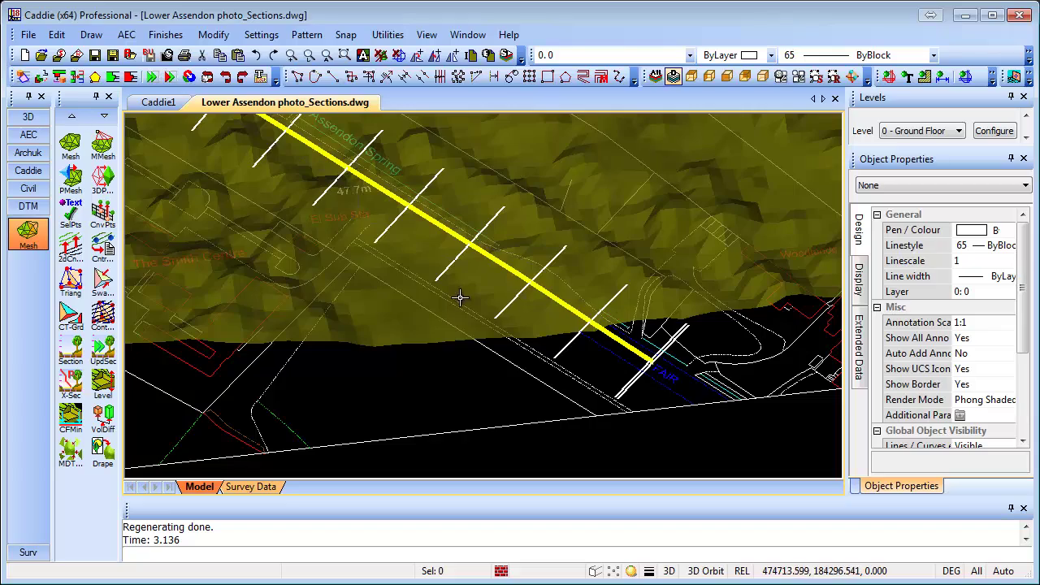
pyautogui.moveTo(517, 319); pyautogui.dragTo(585, 353, button='middle')
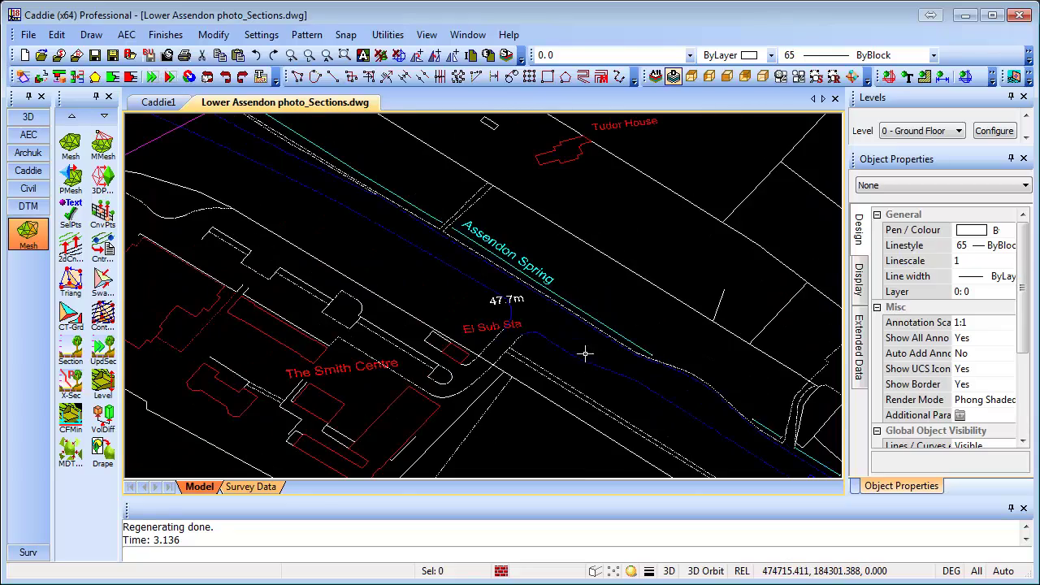
pyautogui.scroll(-2, 383, 239)
pyautogui.scroll(4, 372, 271)
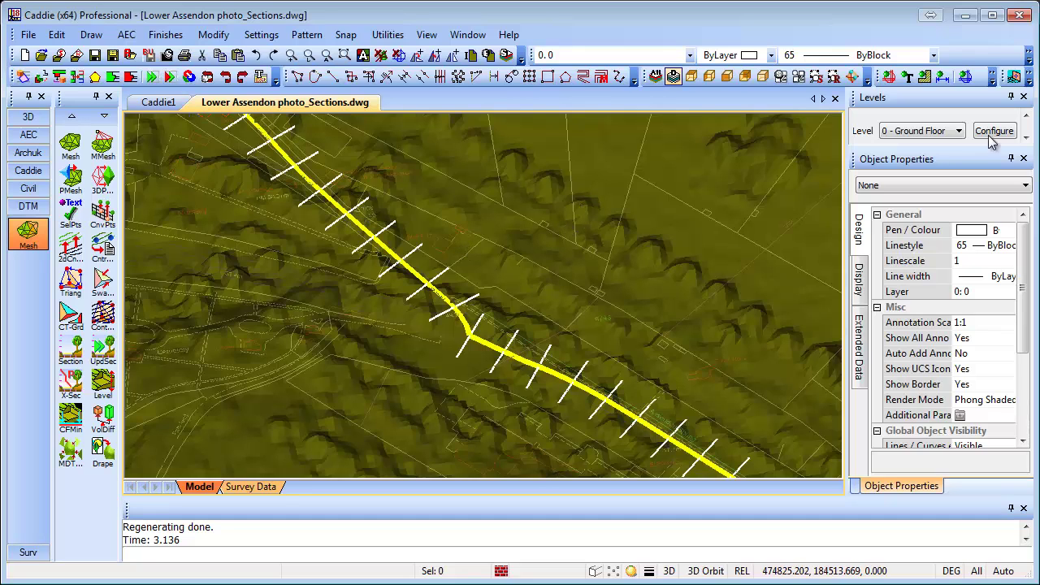
pyautogui.click(709, 77)
pyautogui.keyDown('ctrl'); pyautogui.click(435, 297); pyautogui.keyUp('ctrl')
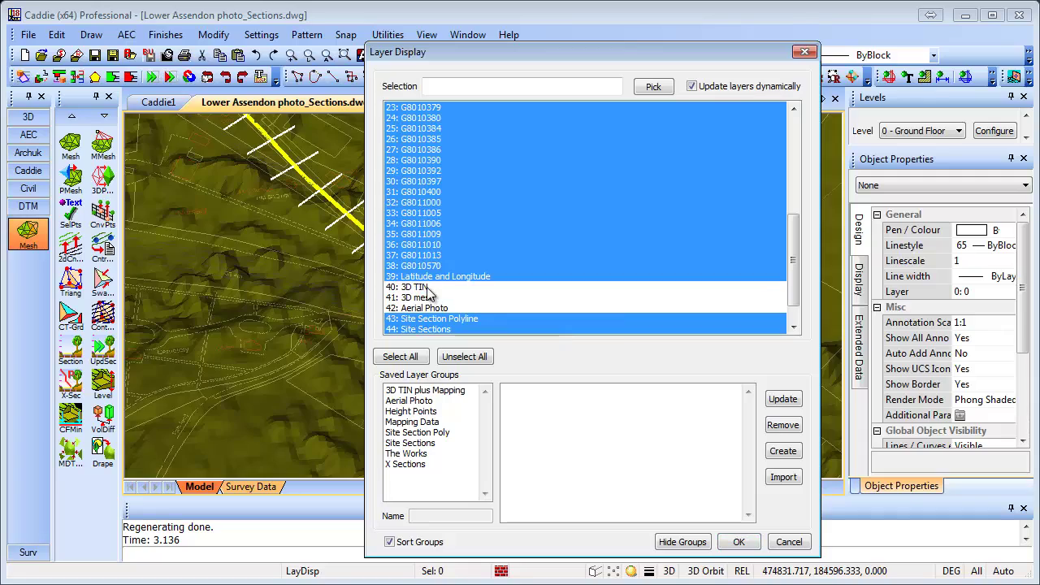
pyautogui.click(739, 542)
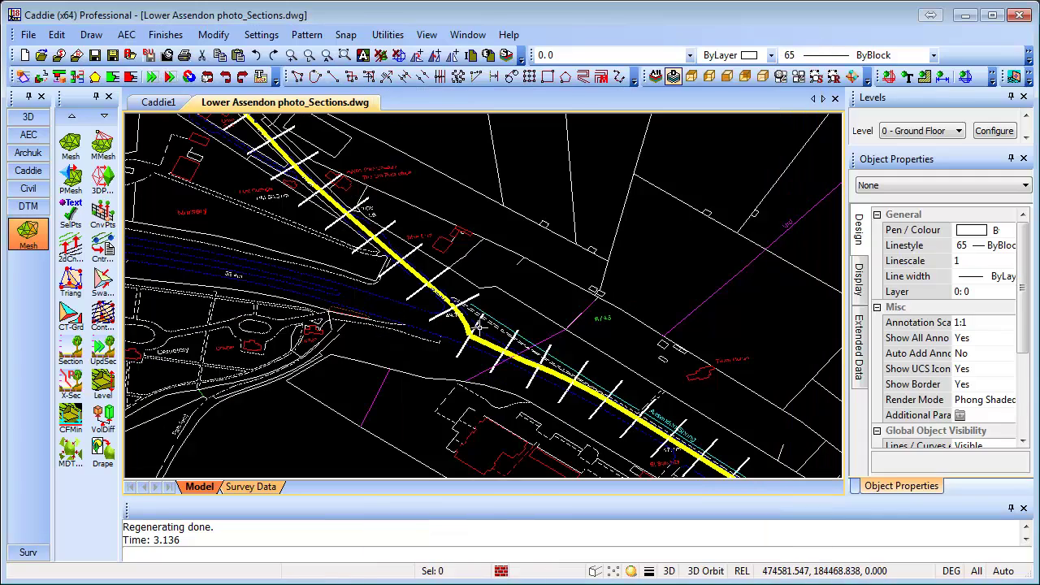
# Step: Set the layer display so that only layer 40: 3D TIN is shown
pyautogui.scroll(-3, 486, 329)
pyautogui.moveTo(599, 353); pyautogui.dragTo(626, 440, button='middle')
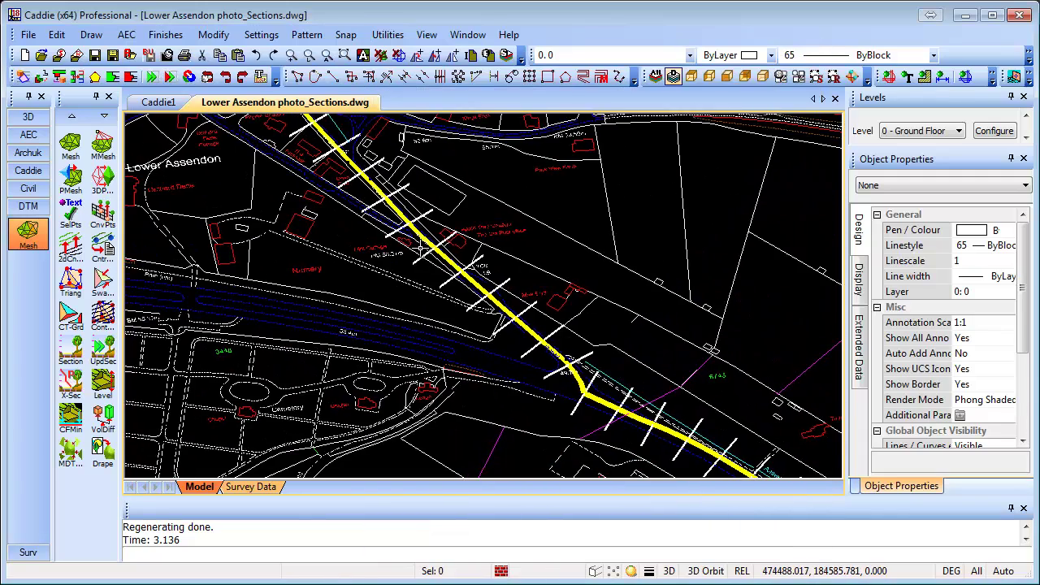
pyautogui.scroll(3, 626, 440)
pyautogui.scroll(-4, 626, 439)
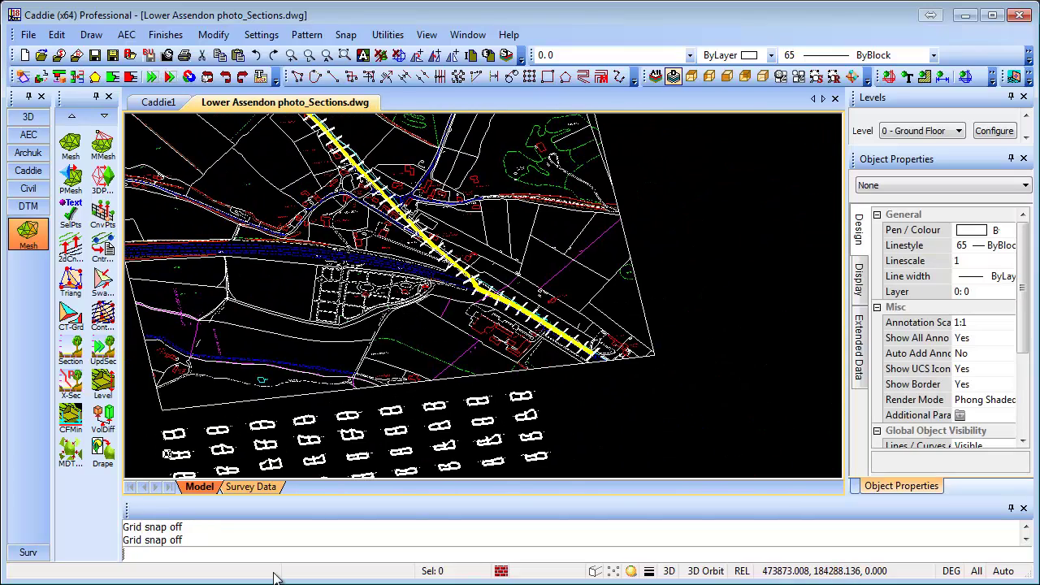
pyautogui.click(673, 76)
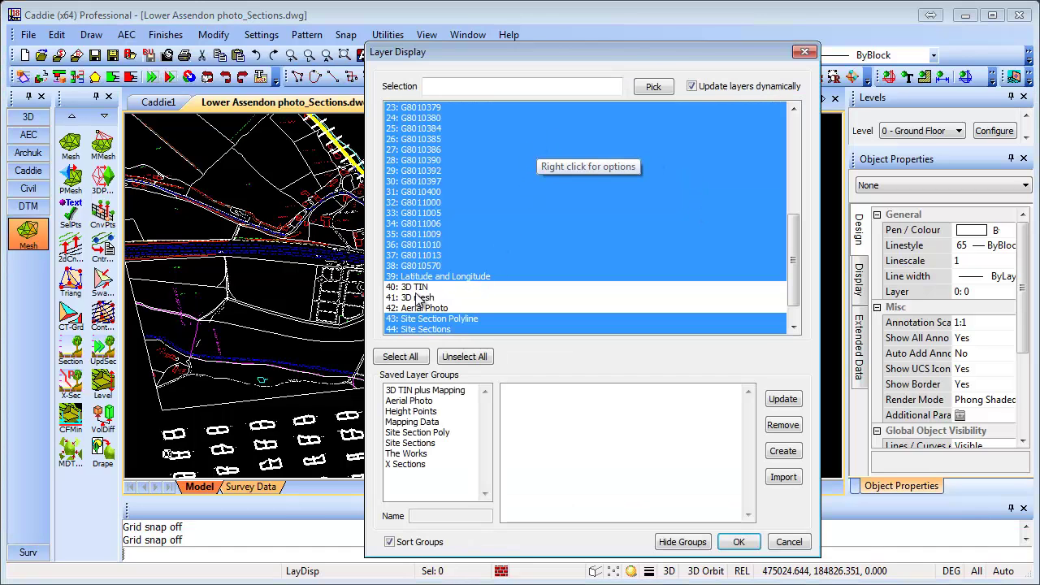
pyautogui.click(416, 288)
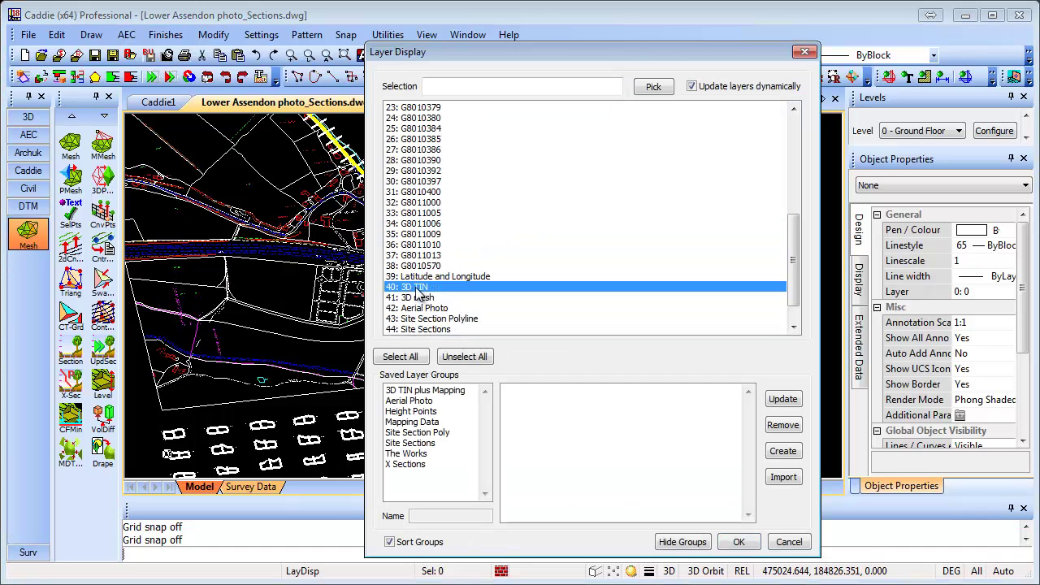
pyautogui.click(736, 542)
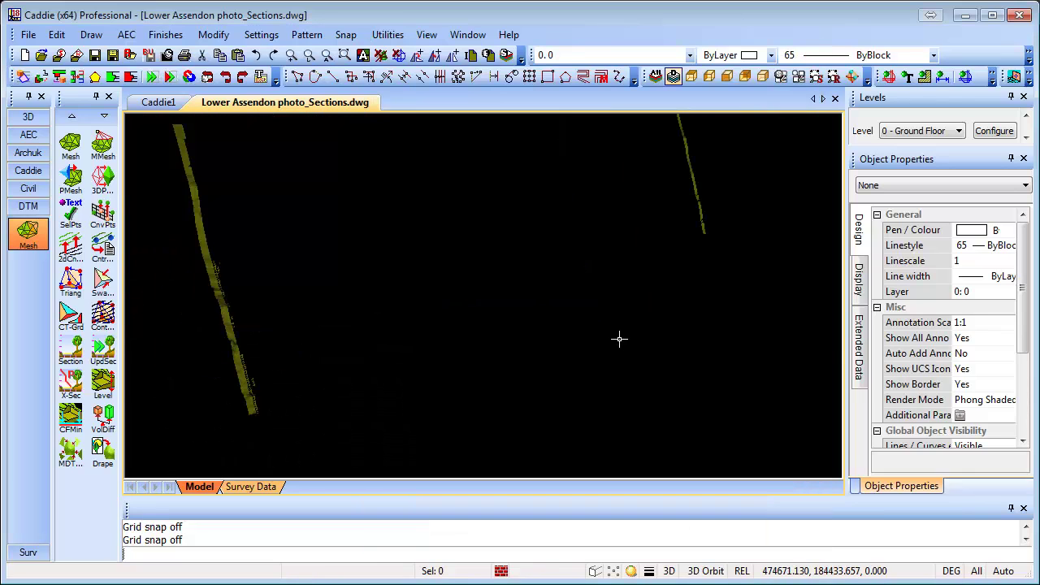
# Step: Merge the terrain's polyface meshes using a window that encloses the whole surface
pyautogui.moveTo(594, 326); pyautogui.dragTo(546, 309)
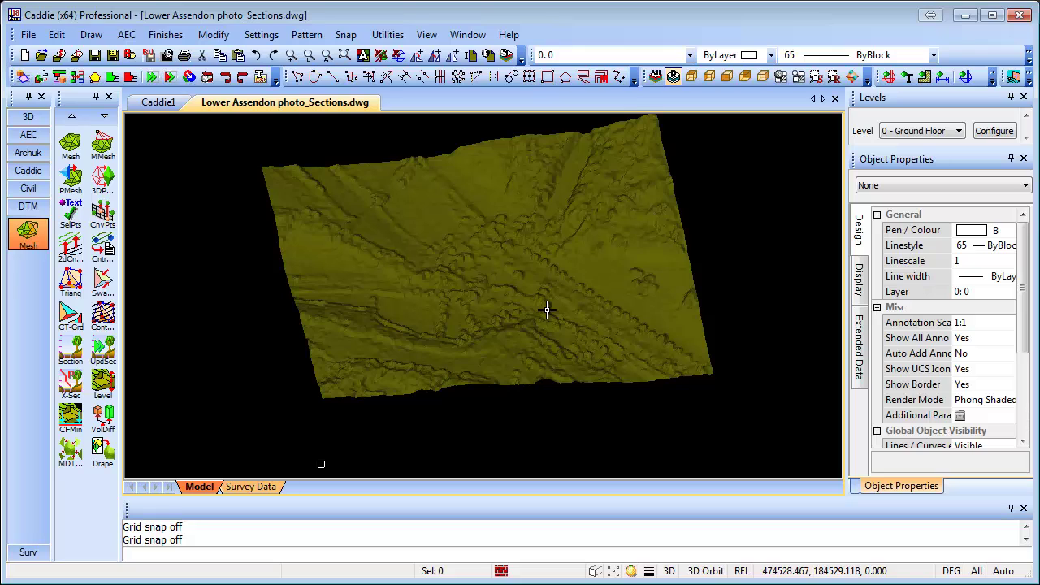
pyautogui.moveTo(452, 279); pyautogui.dragTo(461, 311)
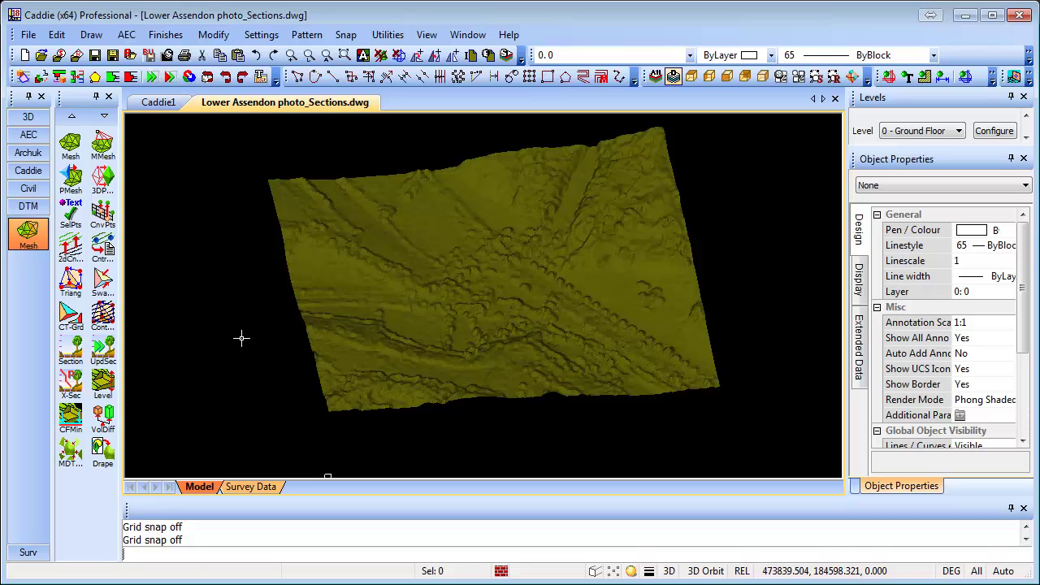
pyautogui.click(70, 459)
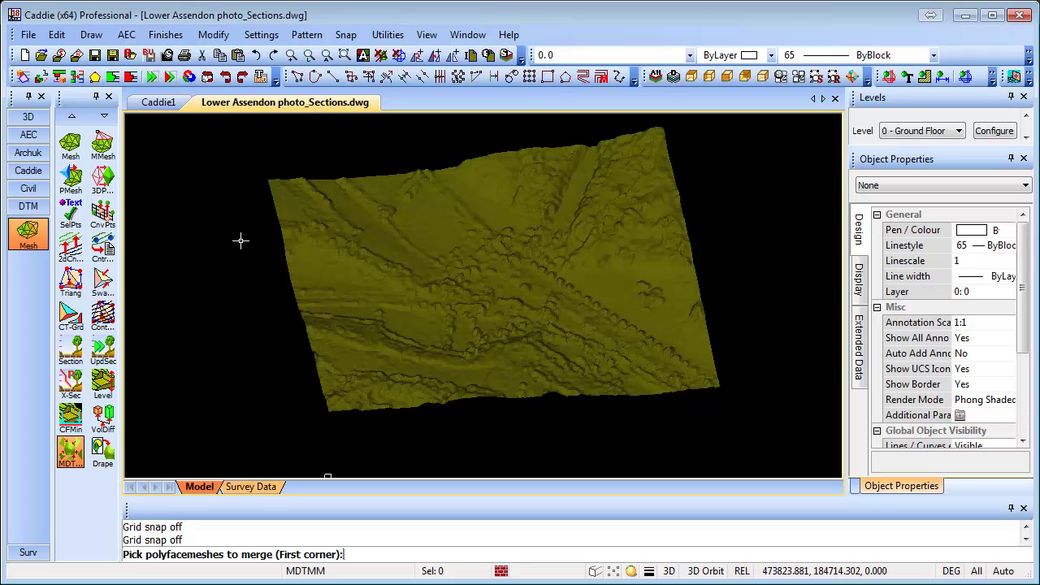
pyautogui.click(226, 127)
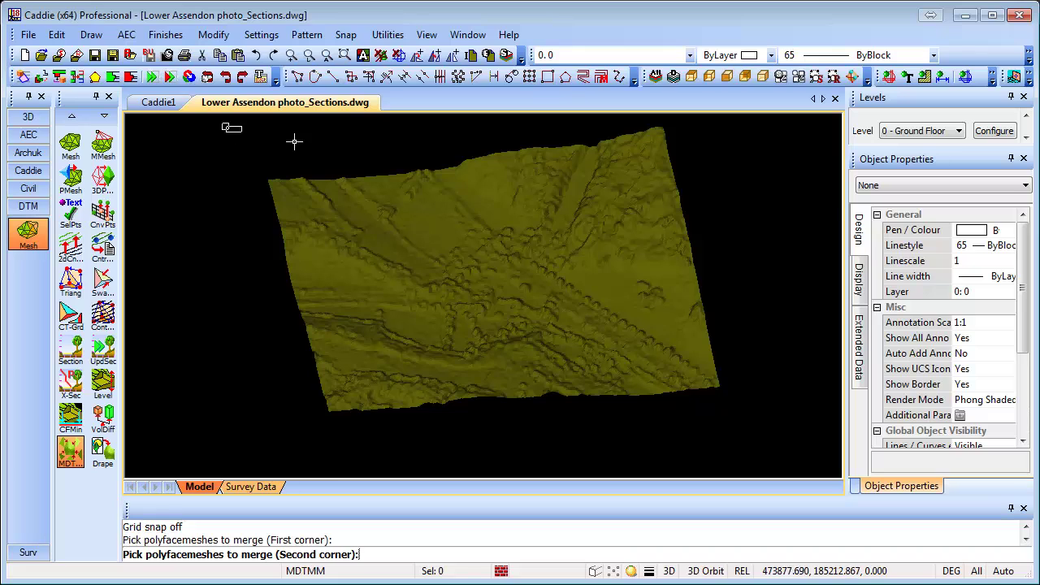
pyautogui.click(774, 427)
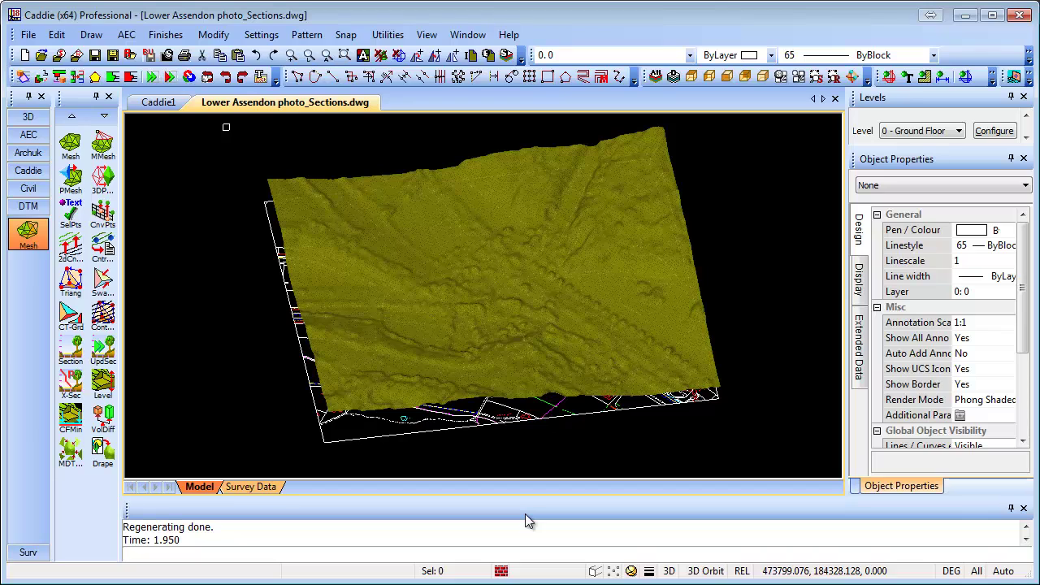
# Step: Select the two polyface meshes of the terrain to inspect their extent and properties, and clear the selection
pyautogui.click(378, 295)
pyautogui.click(593, 283)
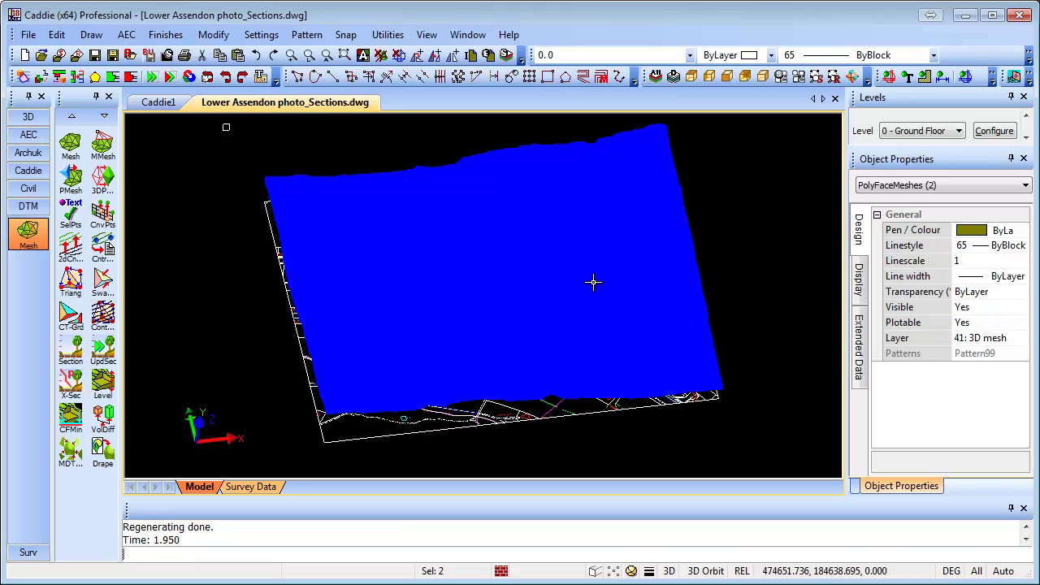
pyautogui.press('Escape')
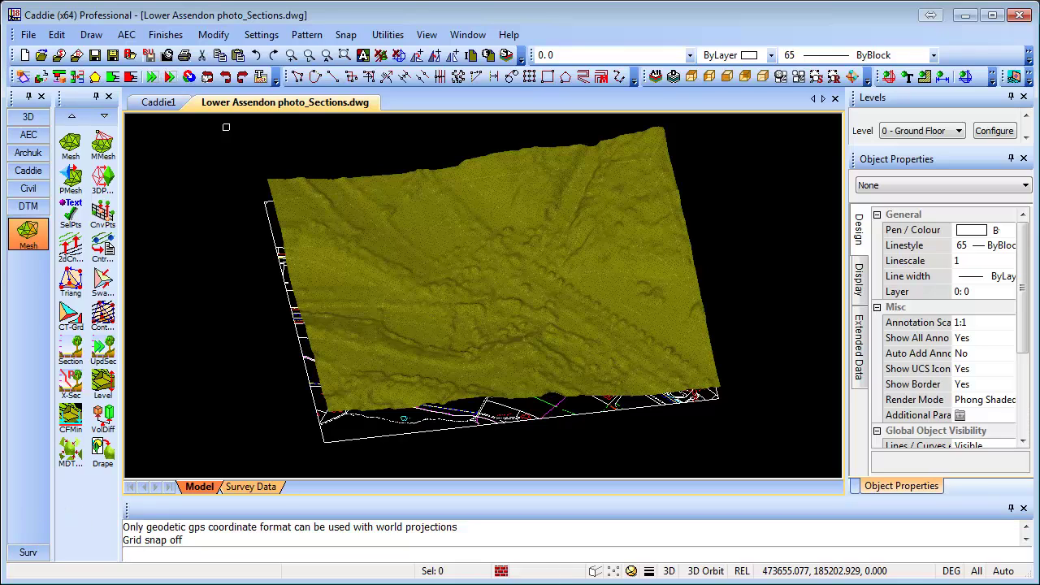
# Step: Switch to the Caddie1 drawing and load the last imported coordinates into the survey Coordinates Translate tool
pyautogui.click(162, 105)
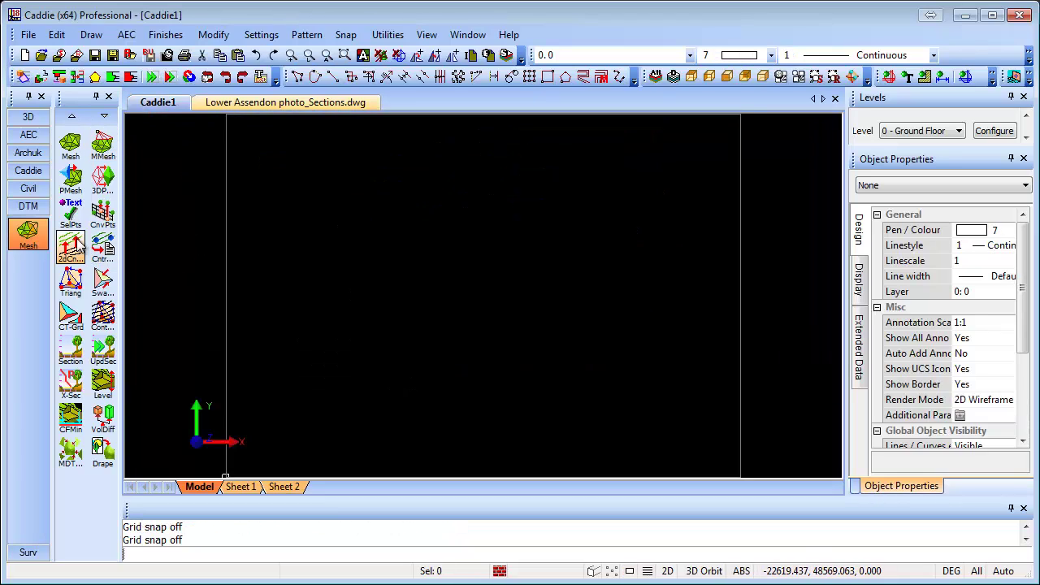
pyautogui.click(28, 552)
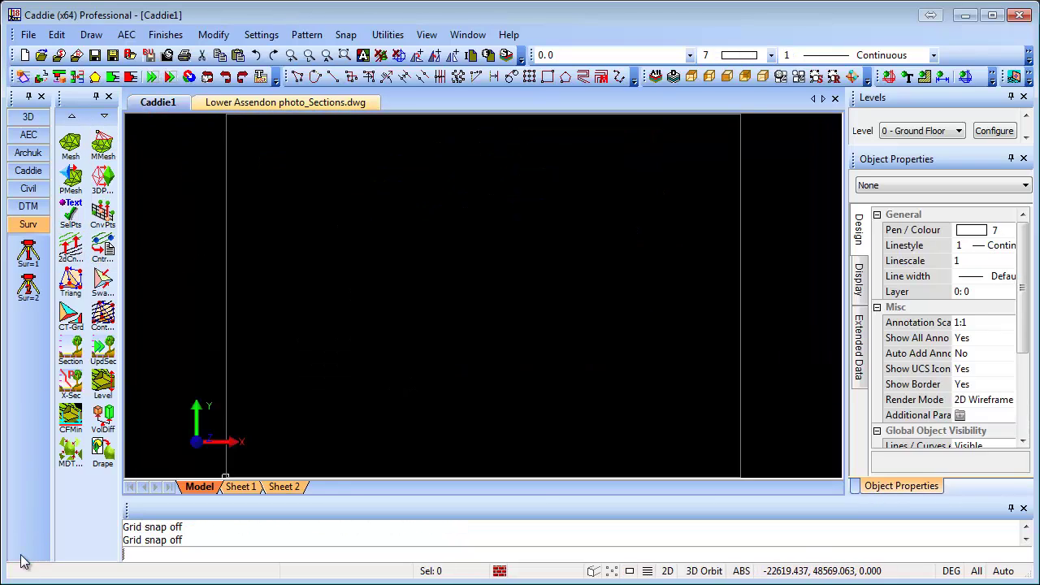
pyautogui.click(28, 285)
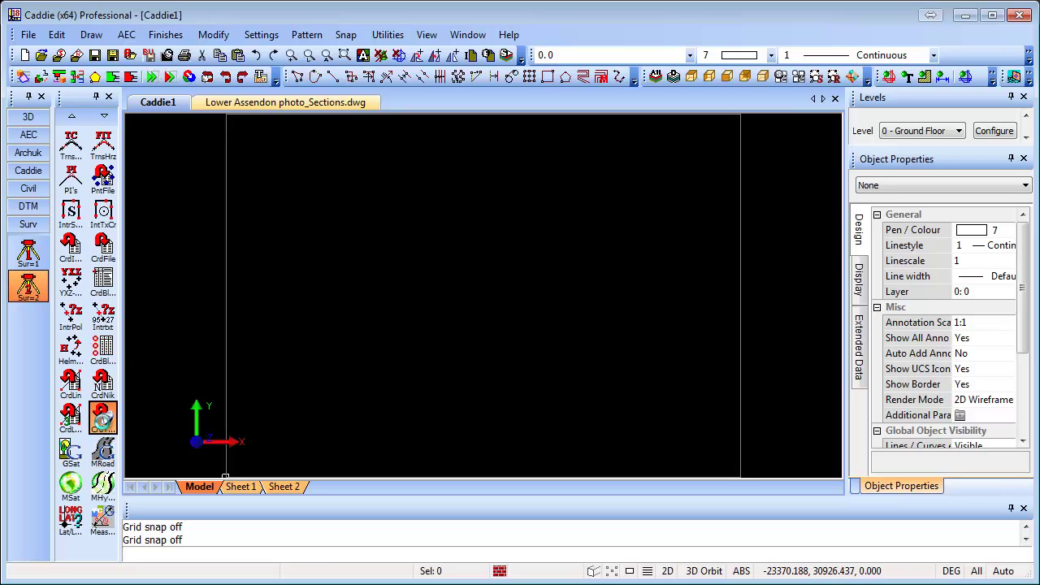
pyautogui.click(104, 421)
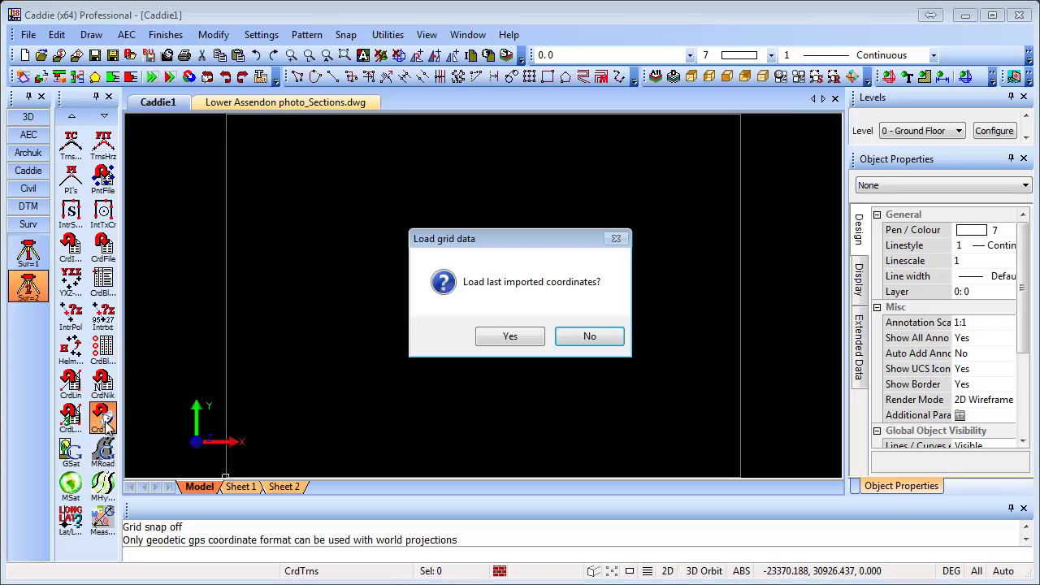
pyautogui.click(520, 337)
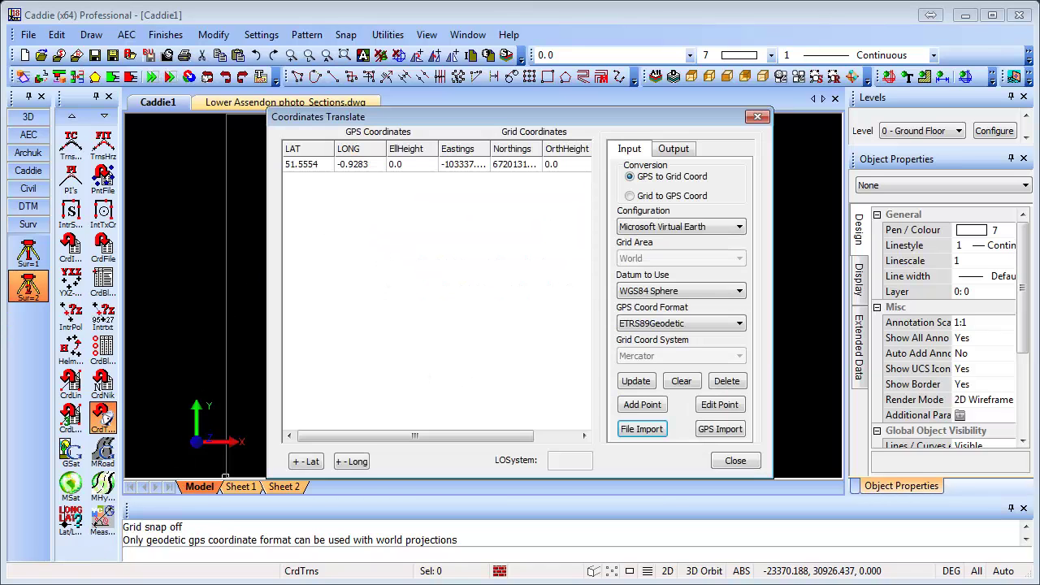
# Step: Switch to the browser, highlight the latitude and longitude of Lower Assendon in the Google result, and return to Caddie
pyautogui.hotkey('alt', 'Tab')
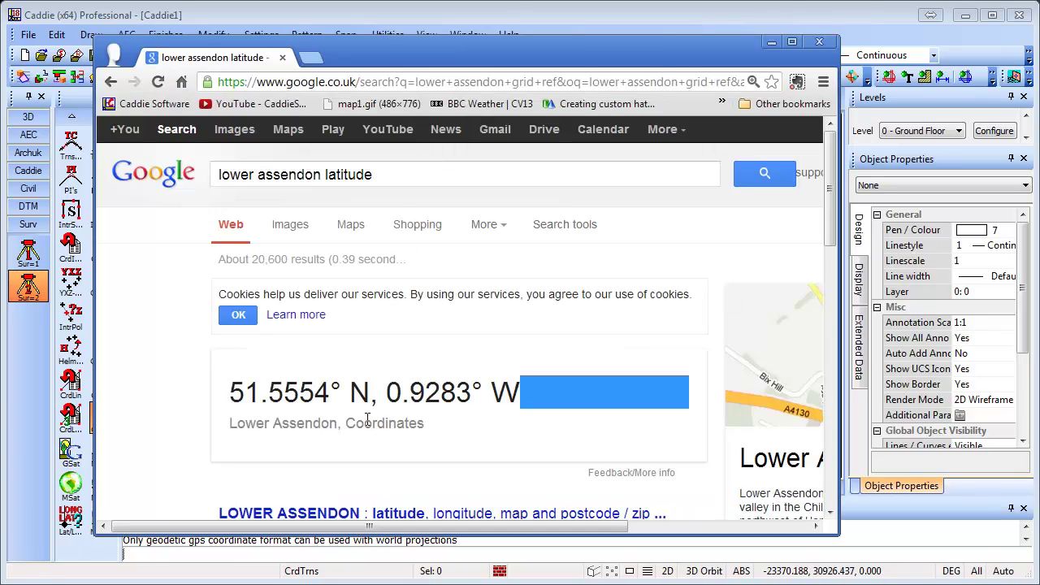
pyautogui.moveTo(230, 396); pyautogui.dragTo(522, 404)
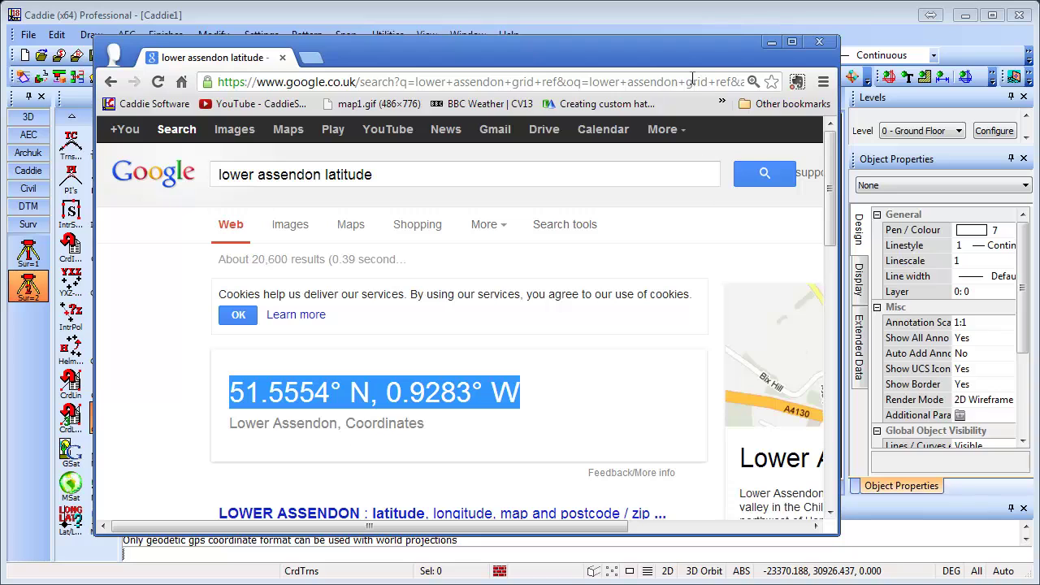
pyautogui.click(845, 16)
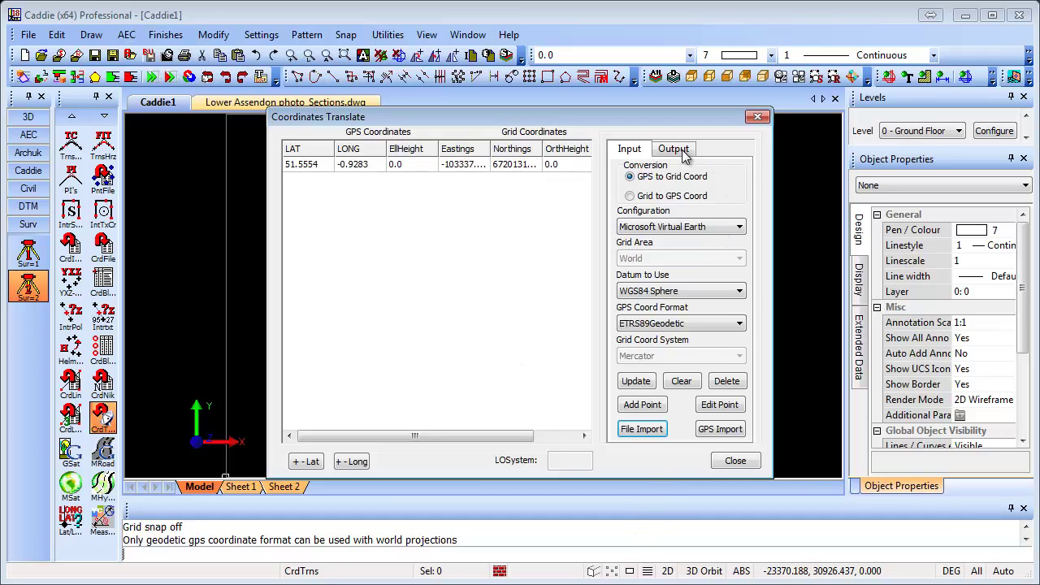
# Step: Plot the translated Lower Assendon point in the drawing, keeping the Microsoft Virtual Earth configuration, and close the coordinate tool
pyautogui.click(739, 228)
pyautogui.click(740, 228)
pyautogui.click(686, 151)
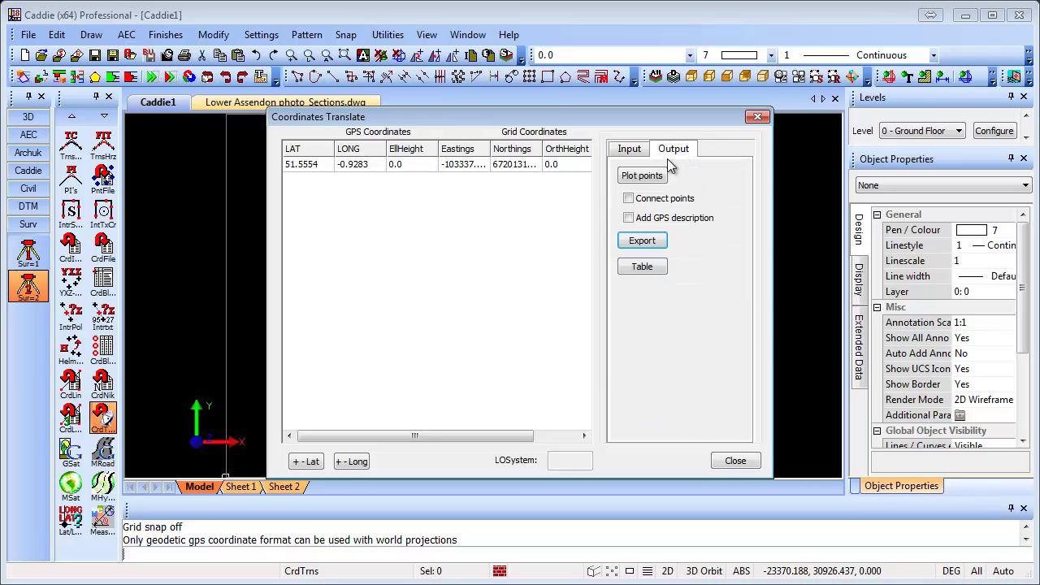
pyautogui.click(642, 176)
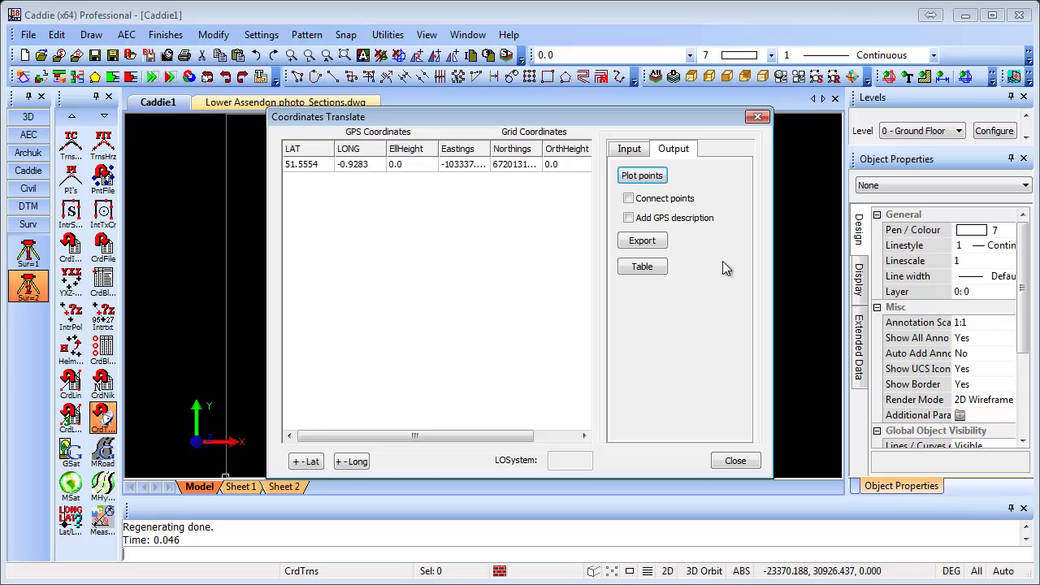
pyautogui.click(734, 461)
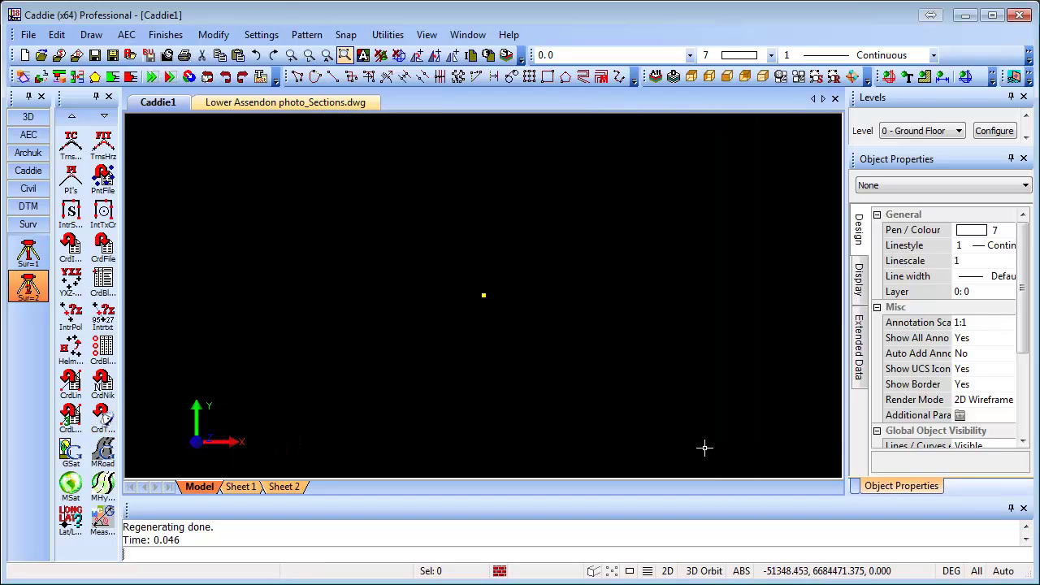
# Step: Insert the world template and download Microsoft satellite tiles for the area around the British Isles
pyautogui.click(70, 484)
pyautogui.click(70, 485)
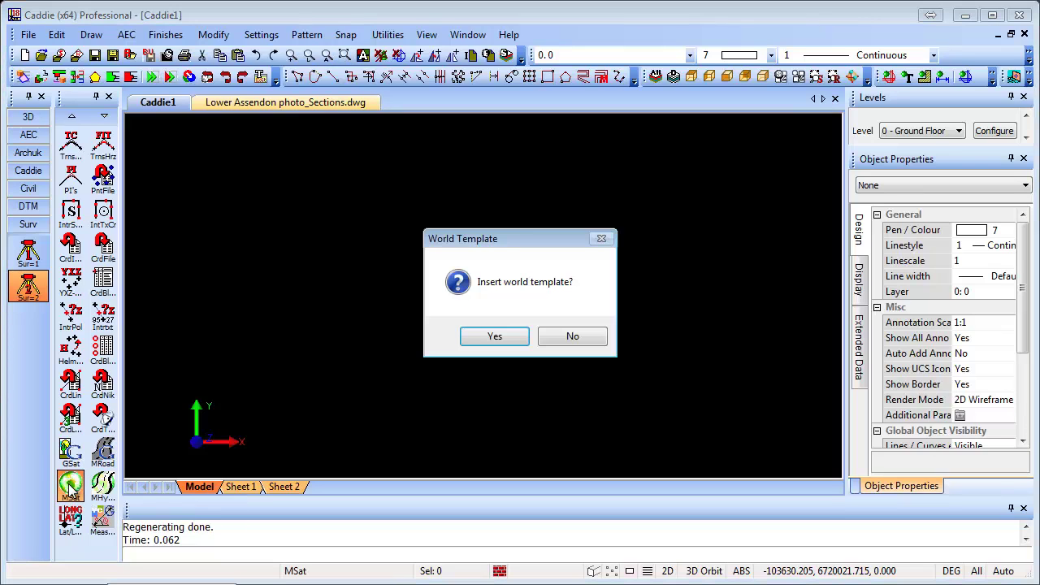
pyautogui.click(511, 340)
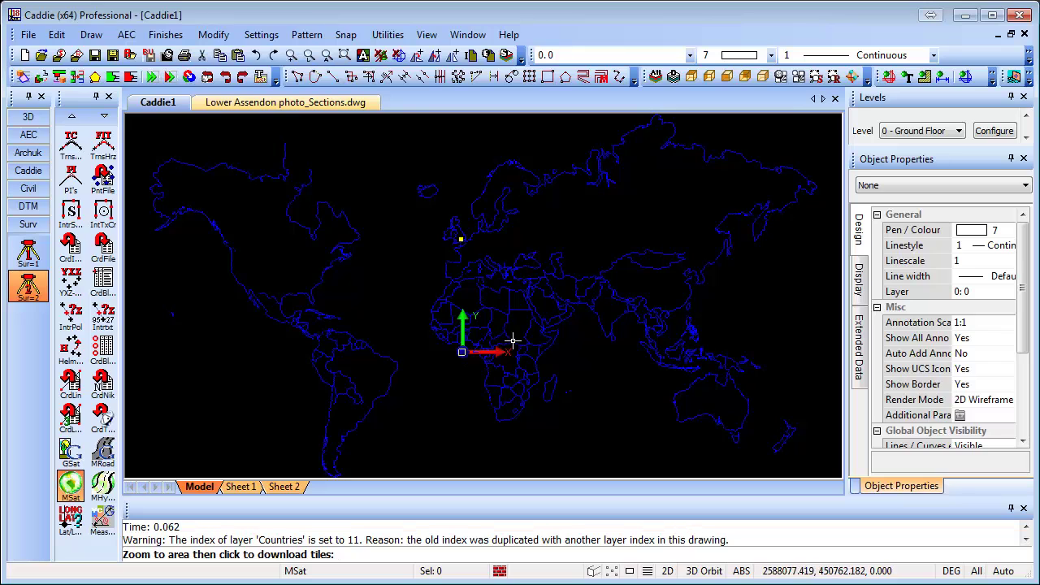
pyautogui.scroll(8, 453, 238)
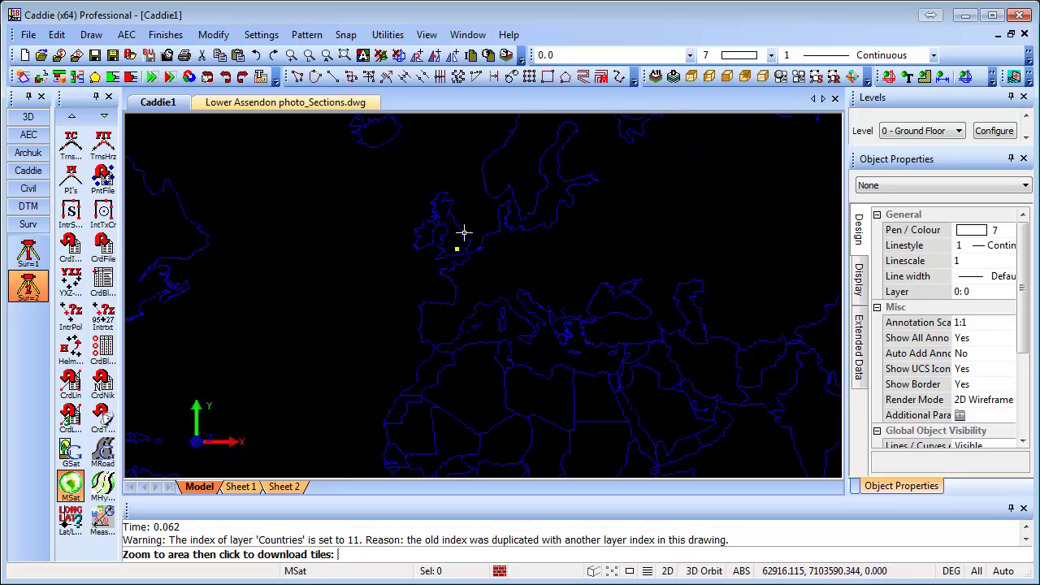
pyautogui.scroll(4, 472, 358)
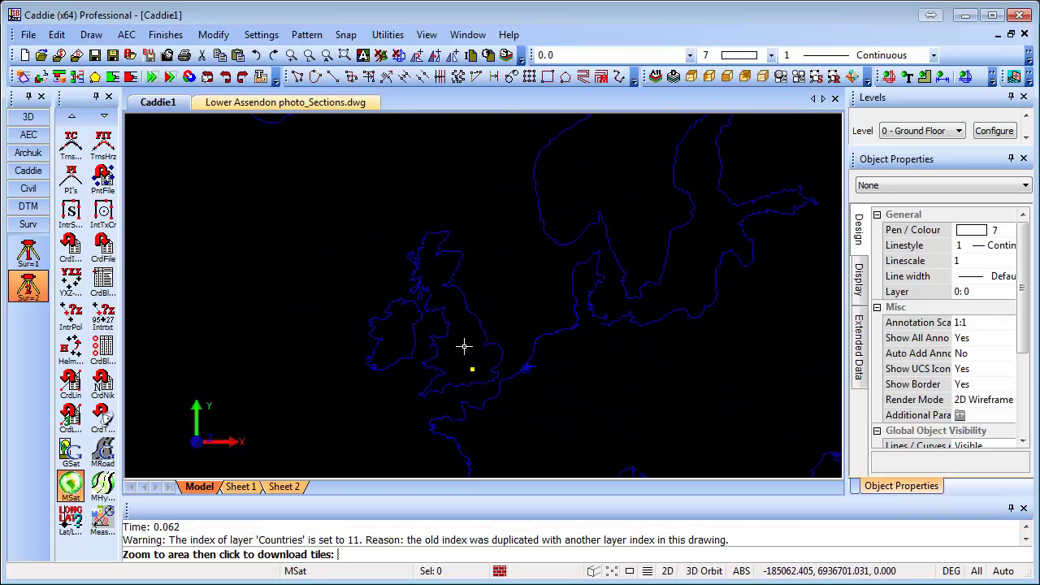
pyautogui.click(468, 358)
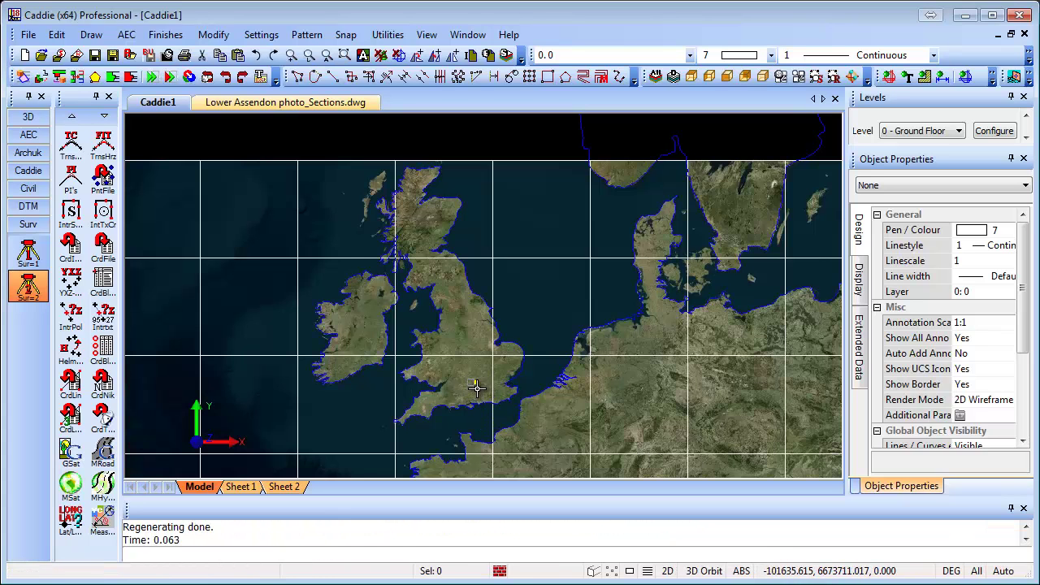
# Step: Download satellite tiles around the plotted point at successively closer scales, down to the Lower Assendon village area
pyautogui.scroll(6, 472, 378)
pyautogui.scroll(1, 476, 371)
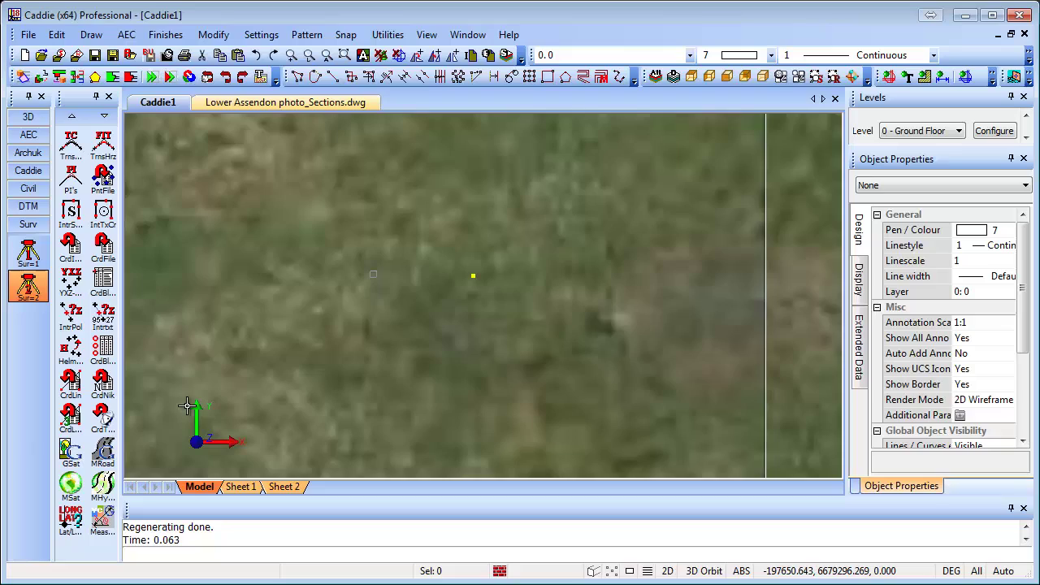
pyautogui.click(71, 485)
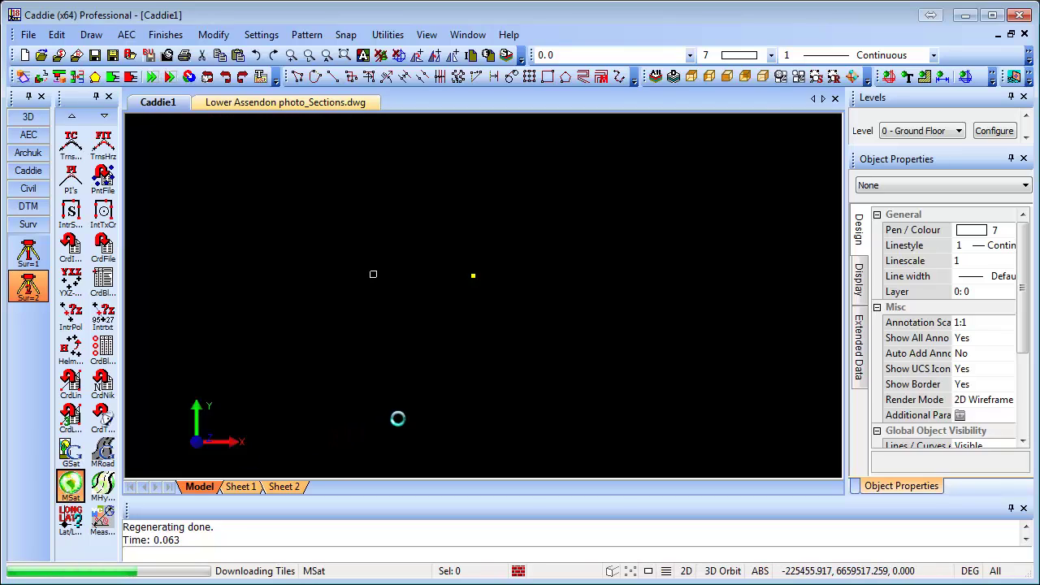
pyautogui.scroll(5, 472, 265)
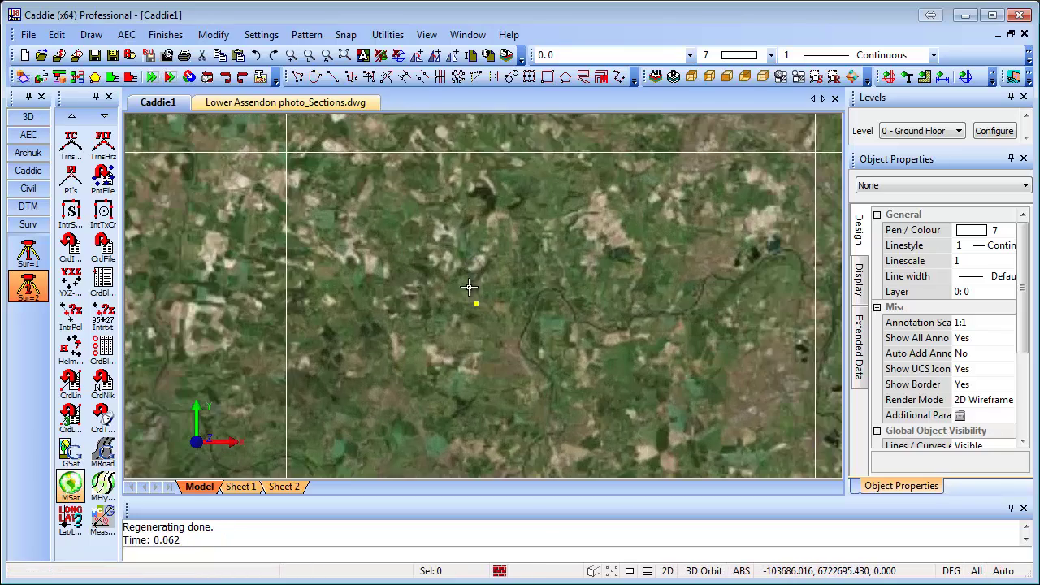
pyautogui.click(70, 486)
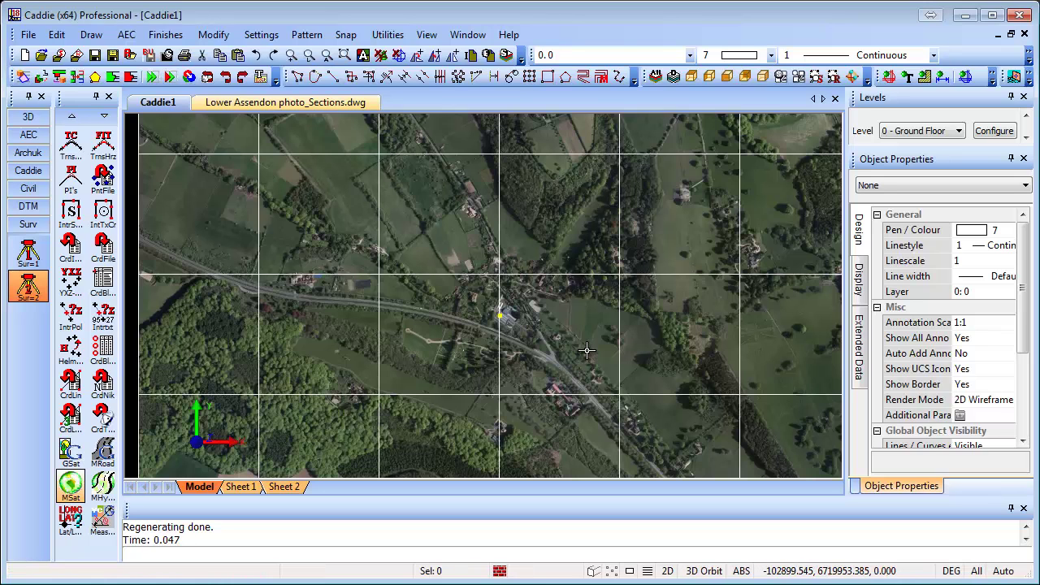
# Step: Select four satellite tiles one by one to examine the separate raster images, and clear the selection
pyautogui.scroll(-2, 636, 377)
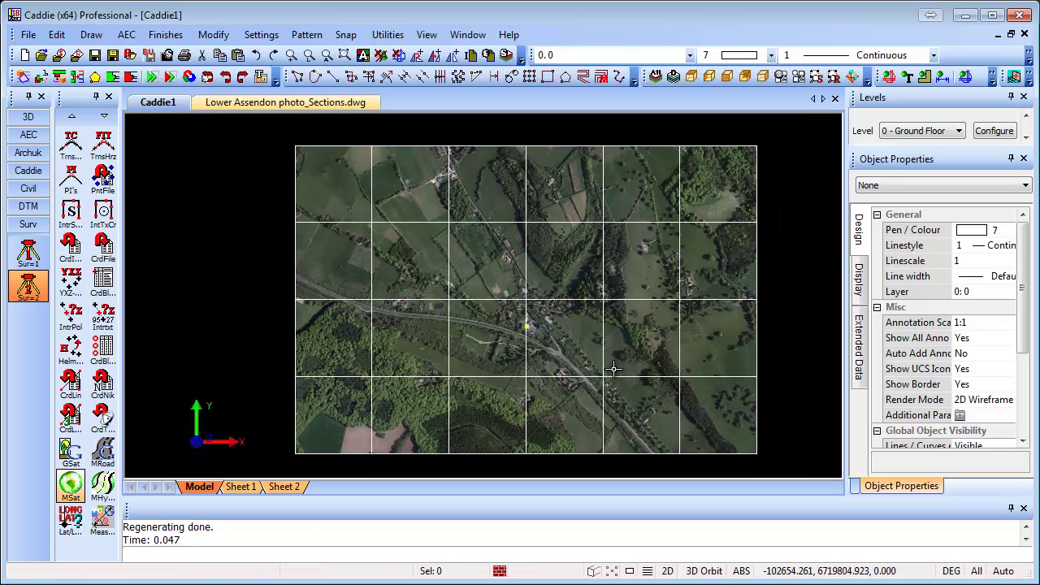
pyautogui.click(478, 269)
pyautogui.click(486, 203)
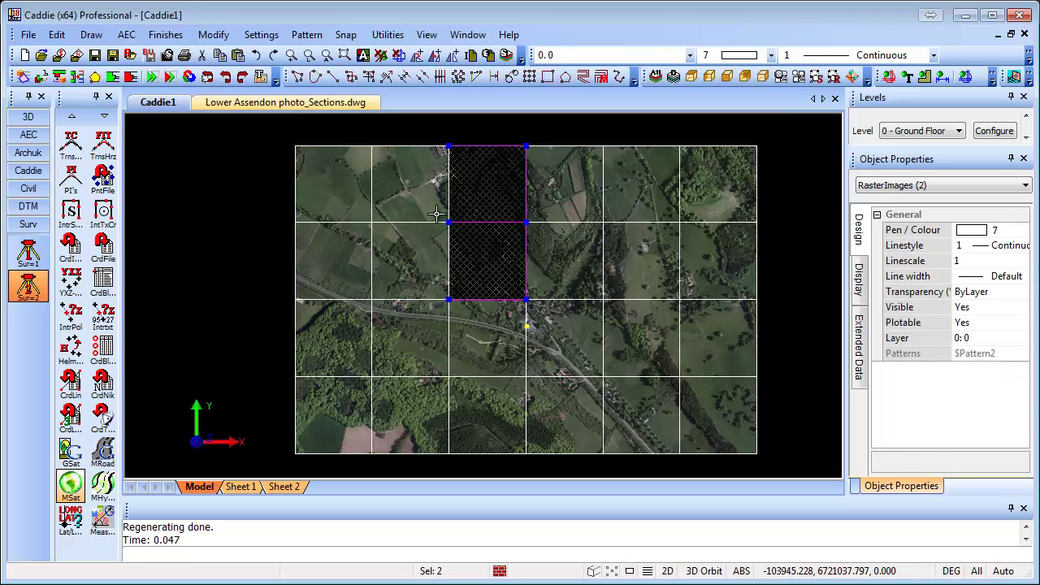
pyautogui.click(398, 199)
pyautogui.click(350, 193)
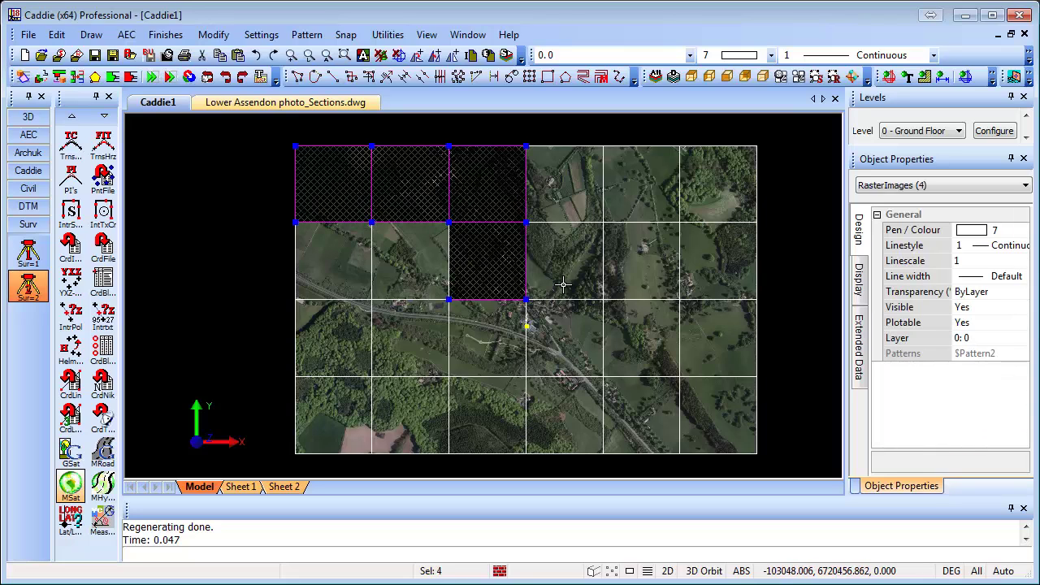
pyautogui.press('Escape')
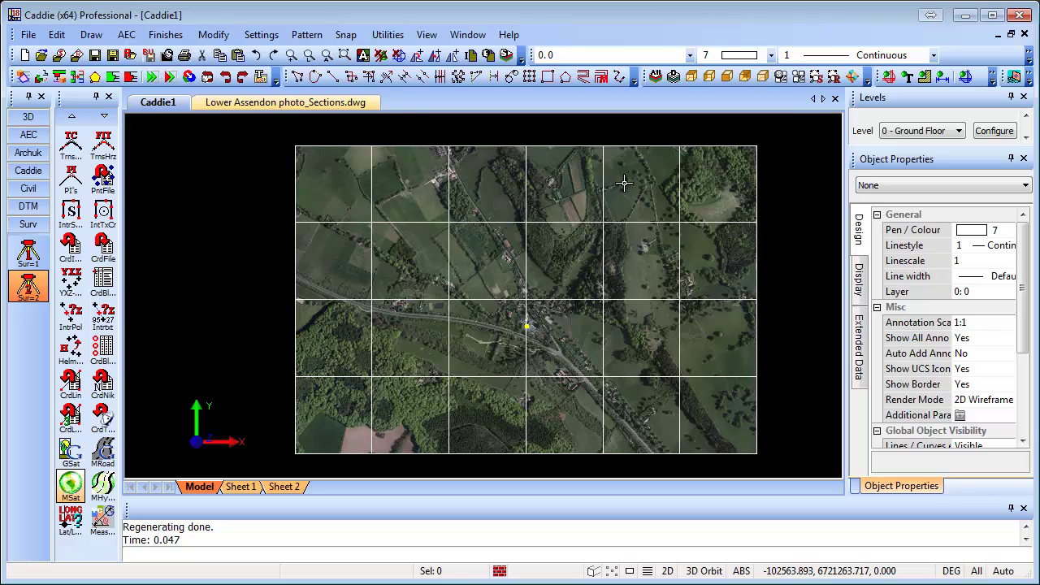
# Step: Set the drawing's picture boundary display to No, and check the borderless tiles by selecting and deselecting one
pyautogui.click(262, 34)
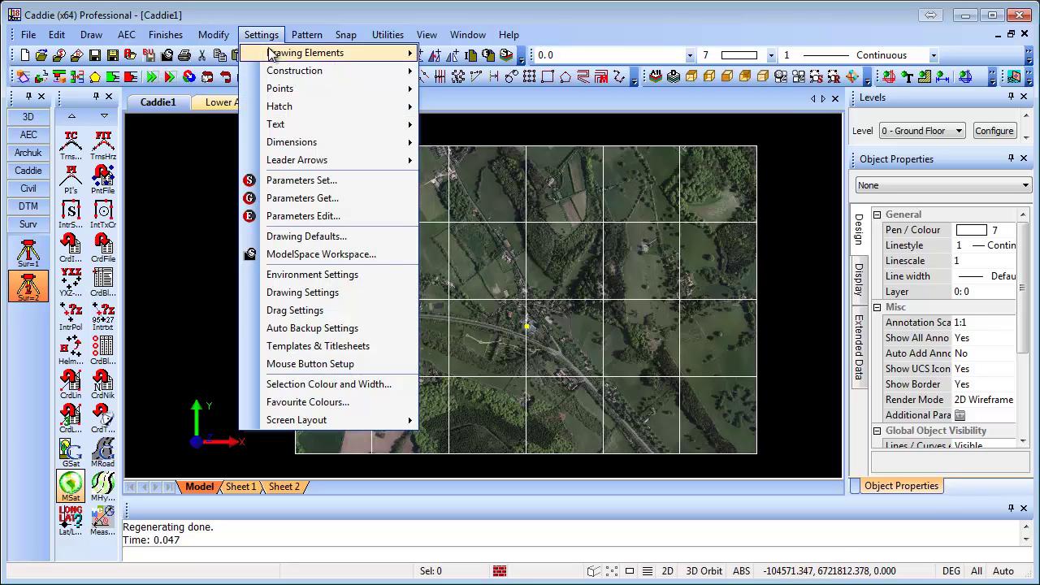
pyautogui.click(339, 293)
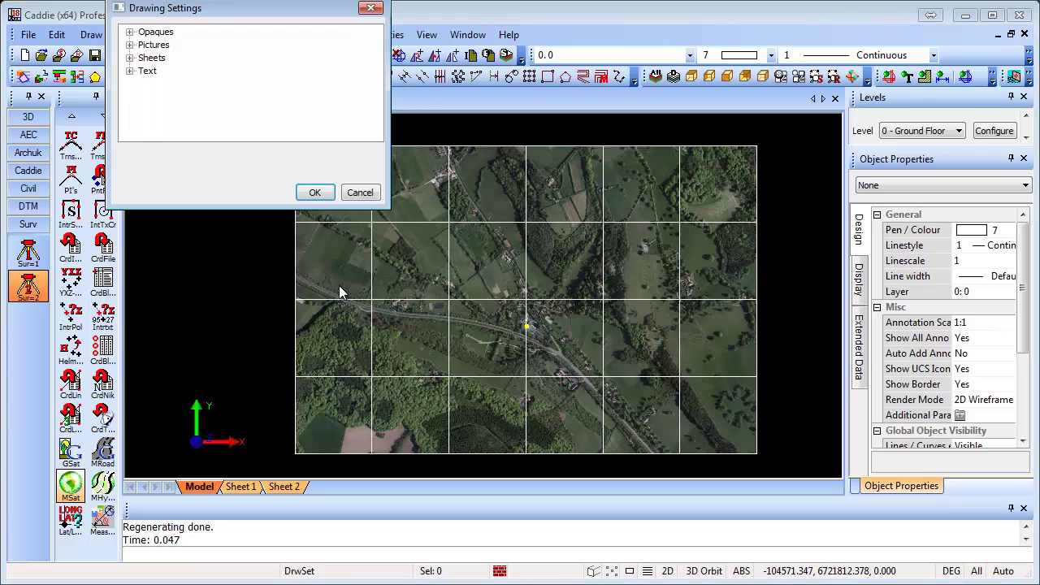
pyautogui.click(129, 45)
pyautogui.click(143, 58)
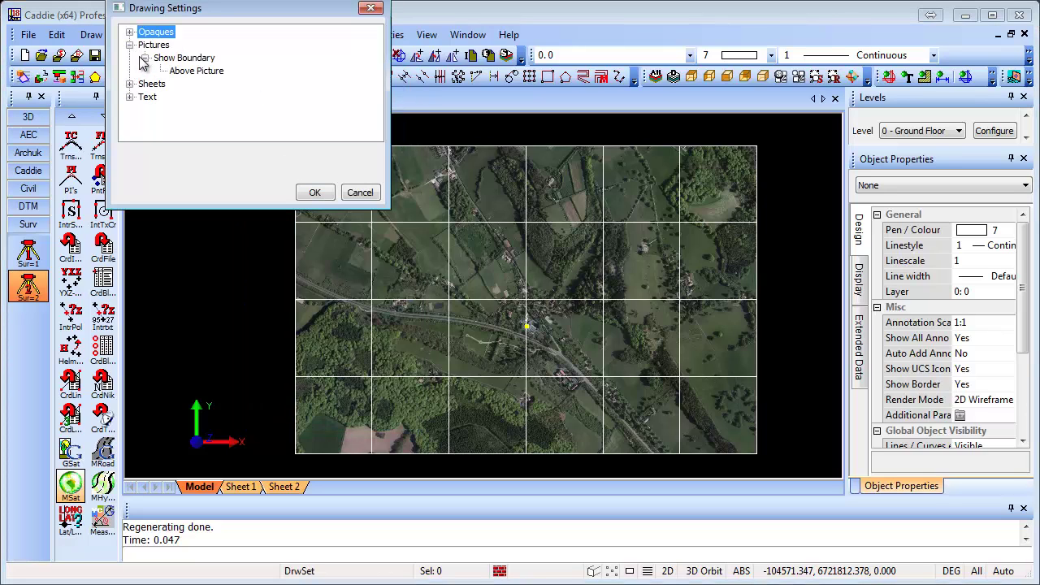
pyautogui.click(196, 70)
pyautogui.click(348, 163)
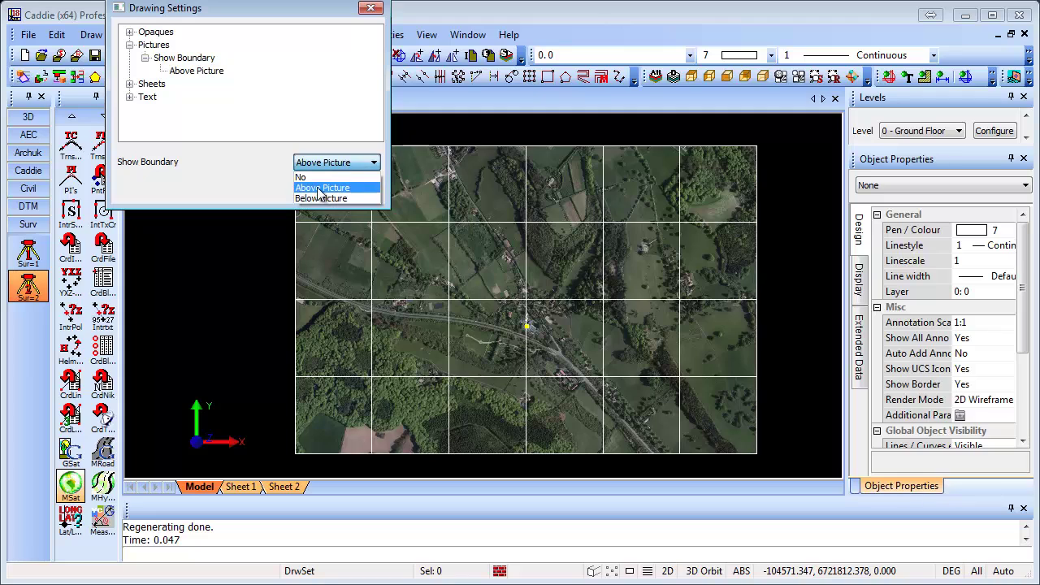
pyautogui.click(305, 179)
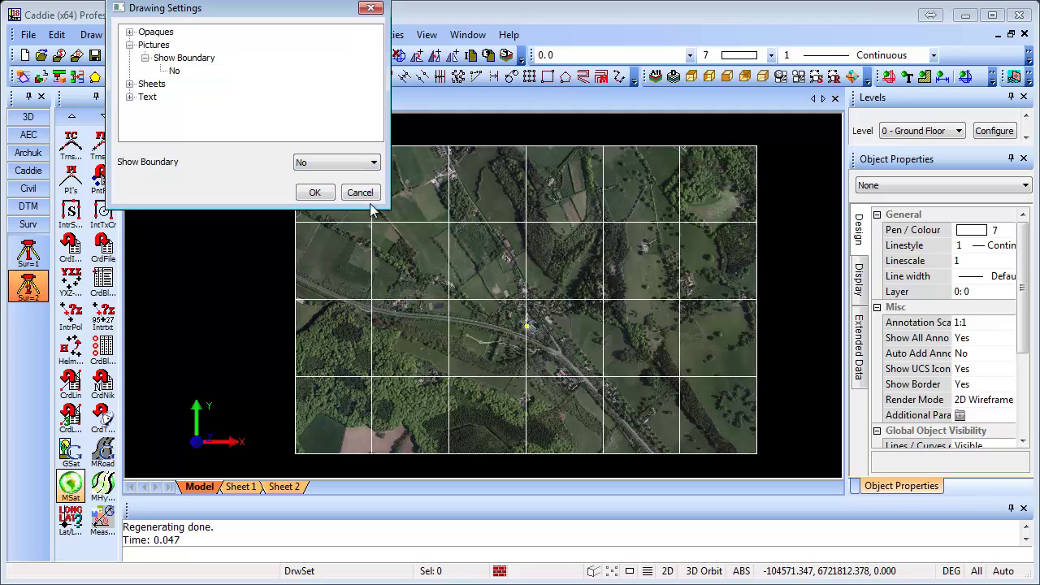
pyautogui.click(314, 192)
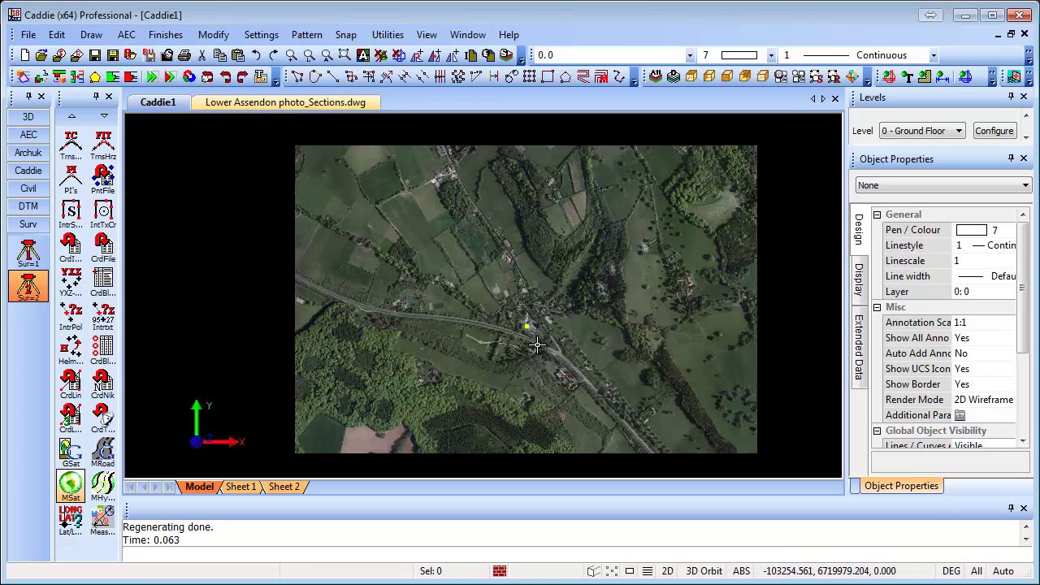
pyautogui.click(432, 231)
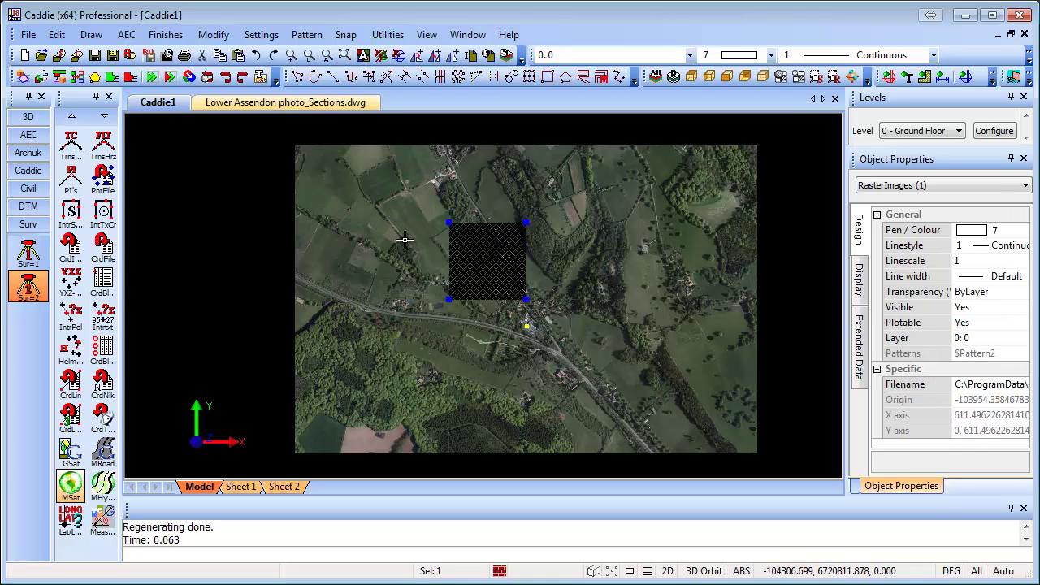
pyautogui.press('Escape')
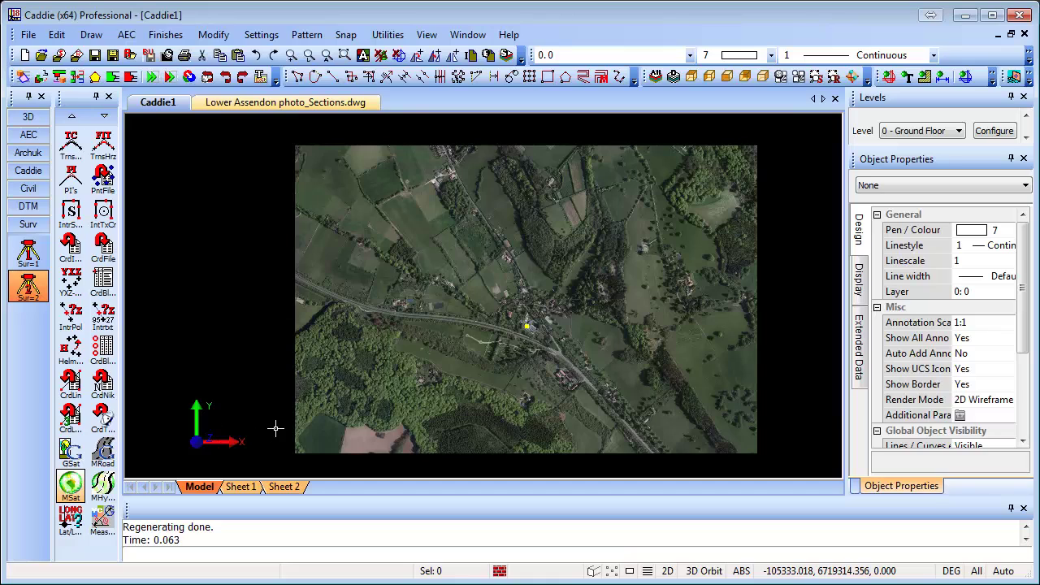
# Step: Measure the distance and bearing between two points on the main road, from west of the village to the junction southeast of the plotted point
pyautogui.click(104, 521)
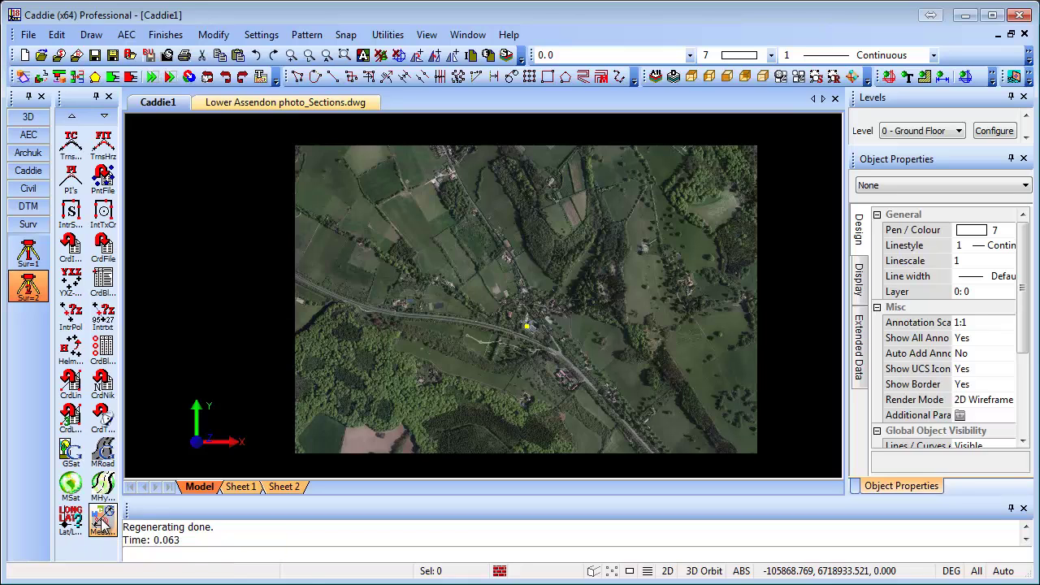
pyautogui.click(380, 308)
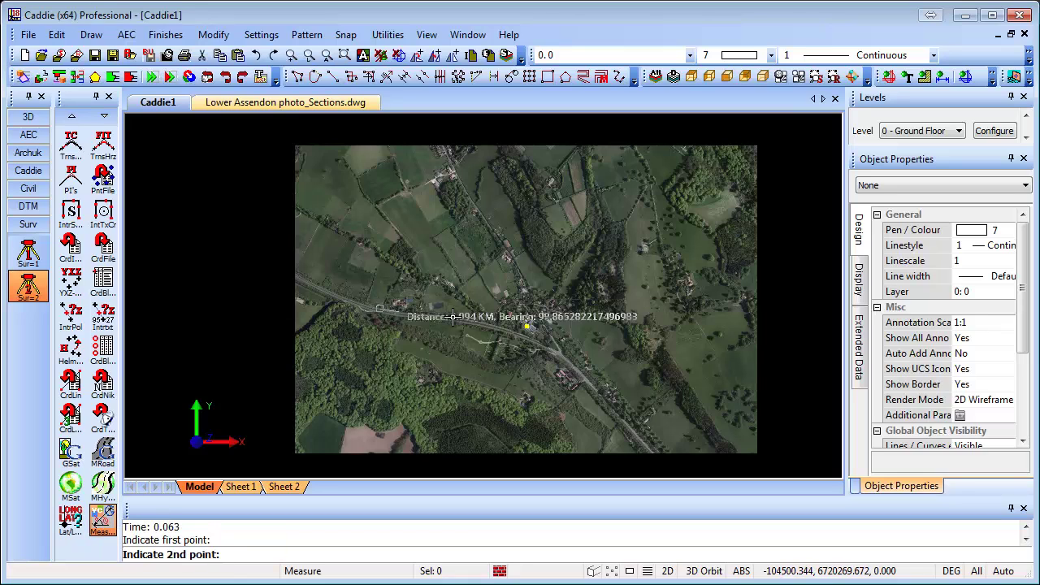
pyautogui.click(555, 348)
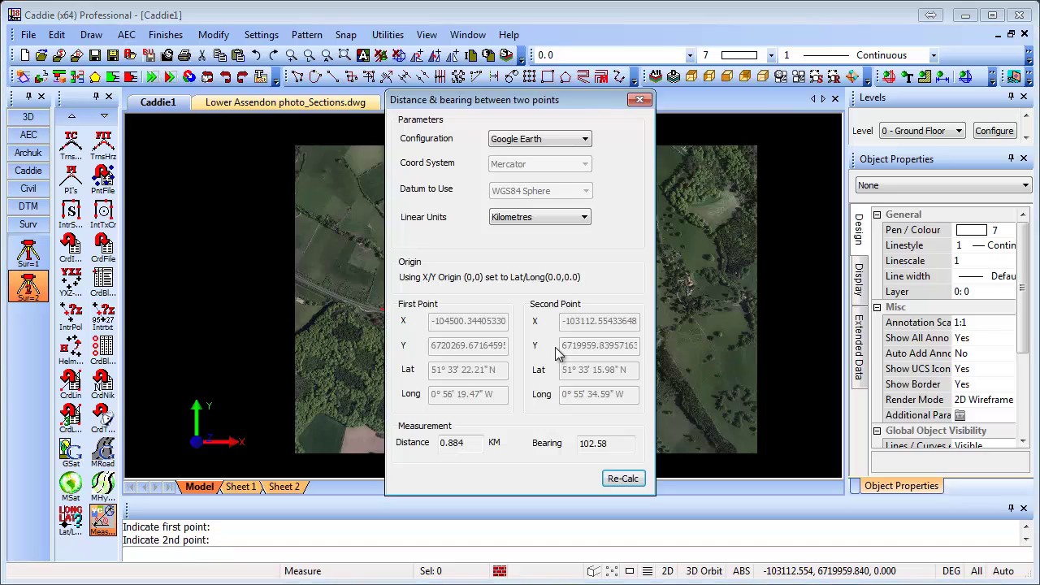
# Step: Recalculate the road measurement with the Microsoft Virtual Earth configuration and linear units in miles, and close the results
pyautogui.click(585, 143)
pyautogui.click(524, 161)
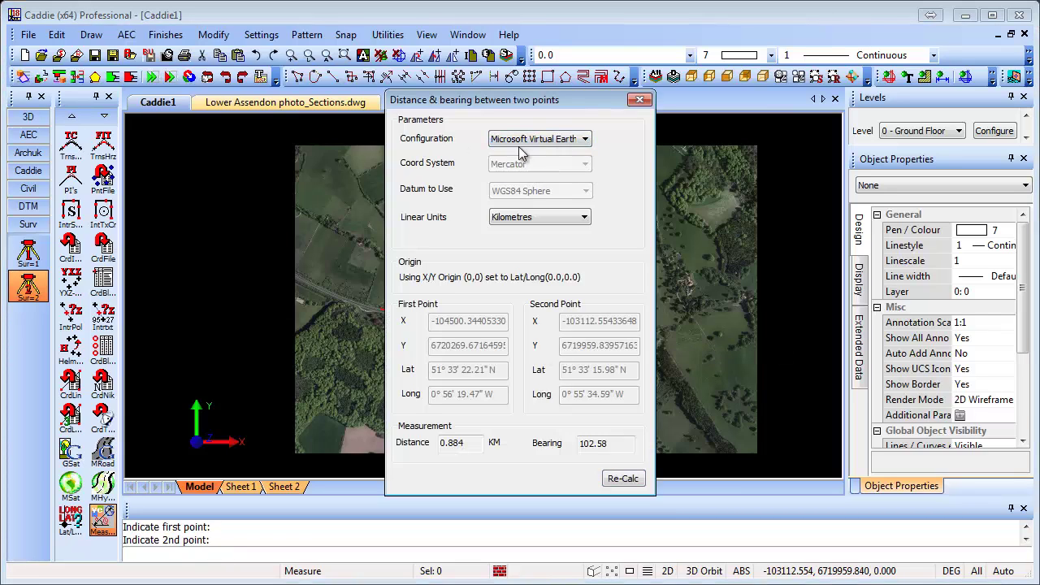
pyautogui.click(548, 216)
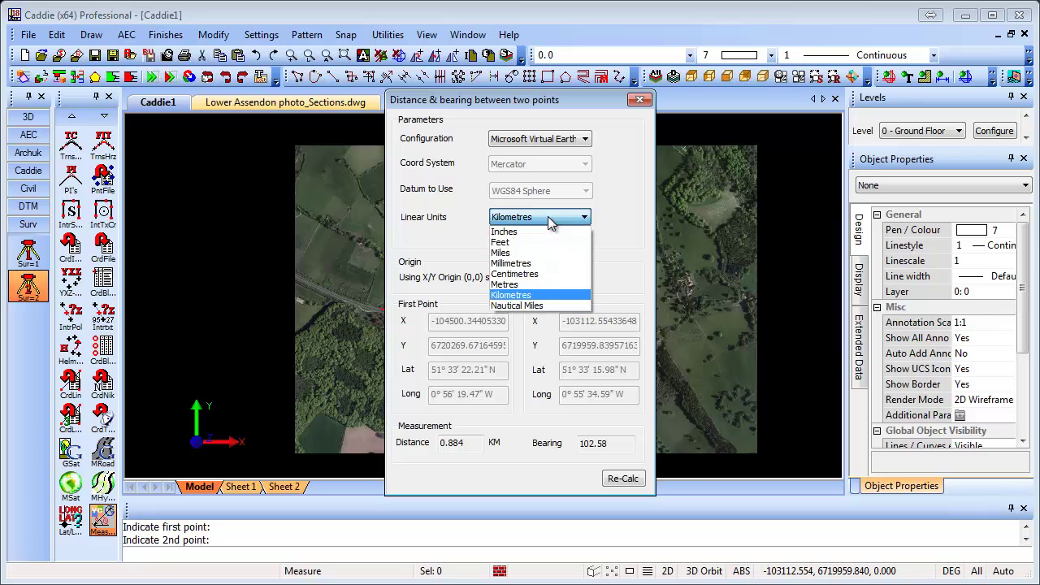
pyautogui.click(526, 253)
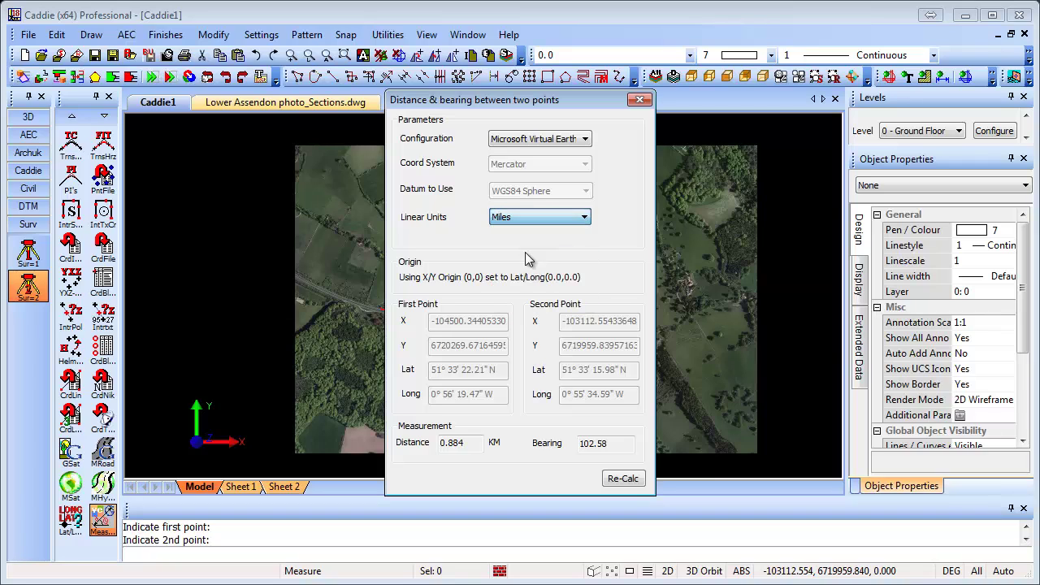
pyautogui.click(623, 480)
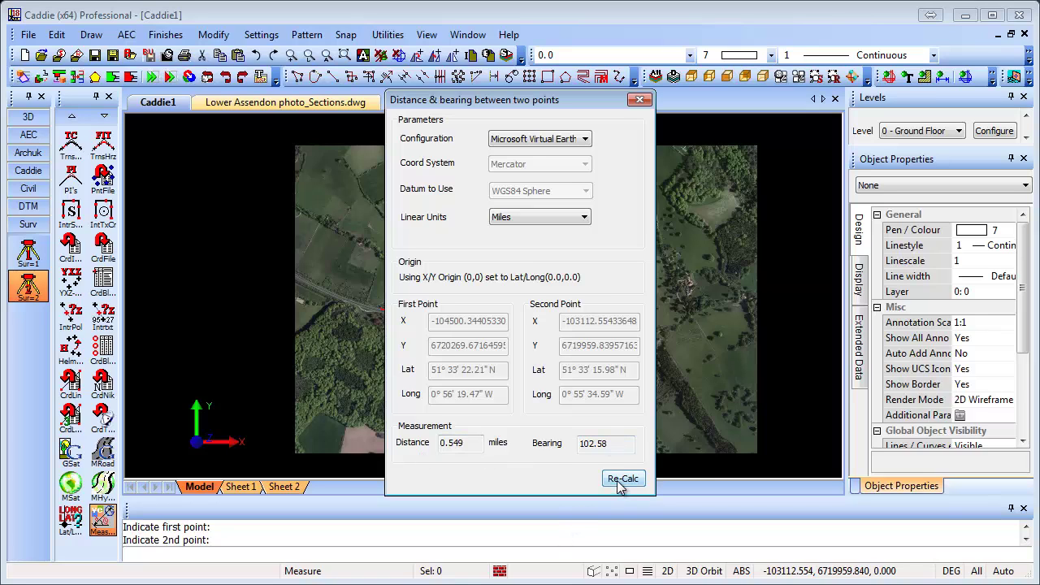
pyautogui.click(640, 99)
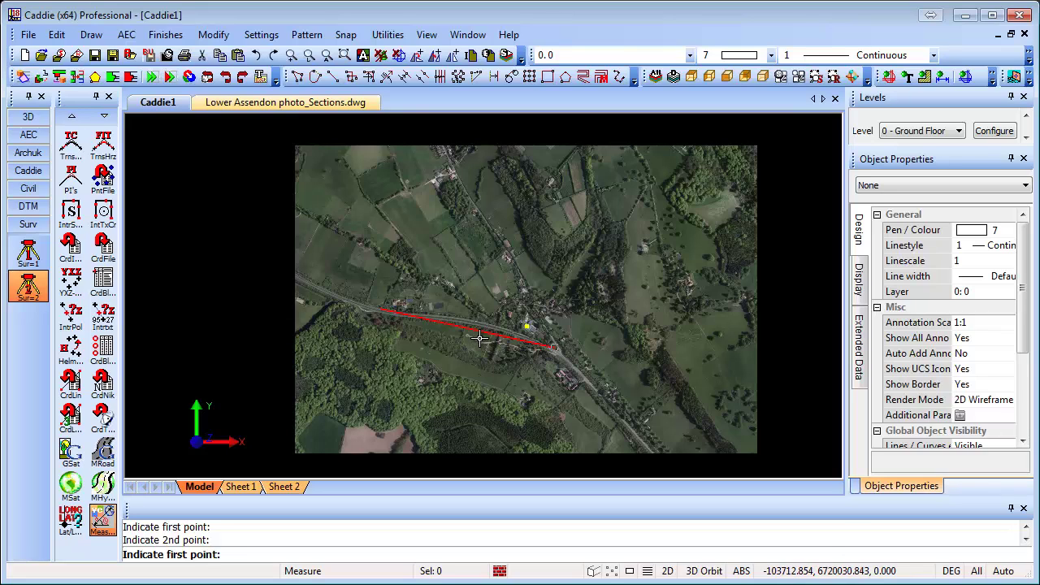
# Step: Query the latitude and longitude of a point northeast of the village, using Microsoft Virtual Earth, DDD.DDDDD format and dialogue output
pyautogui.click(70, 521)
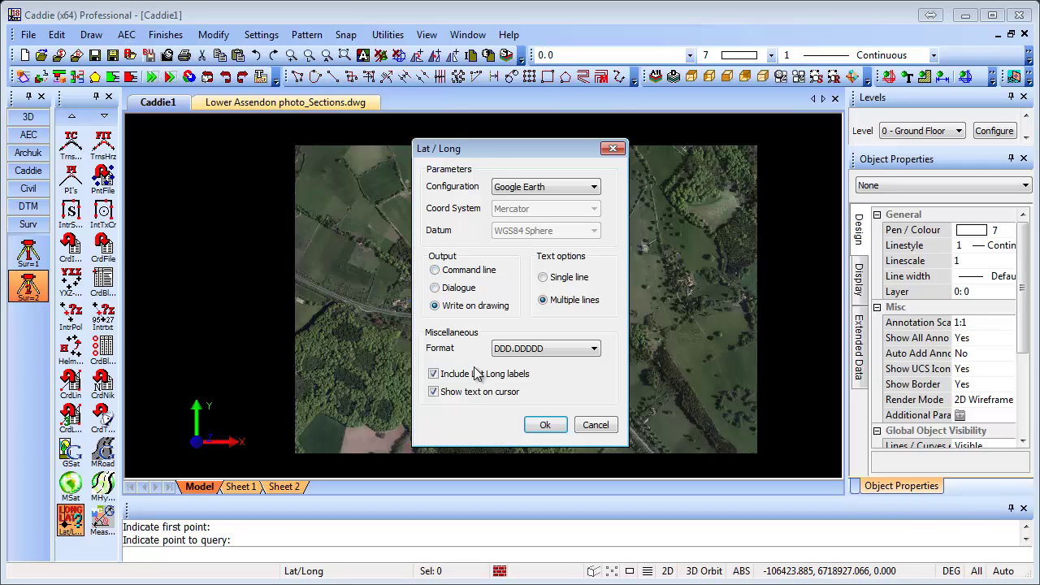
pyautogui.click(559, 194)
pyautogui.click(546, 210)
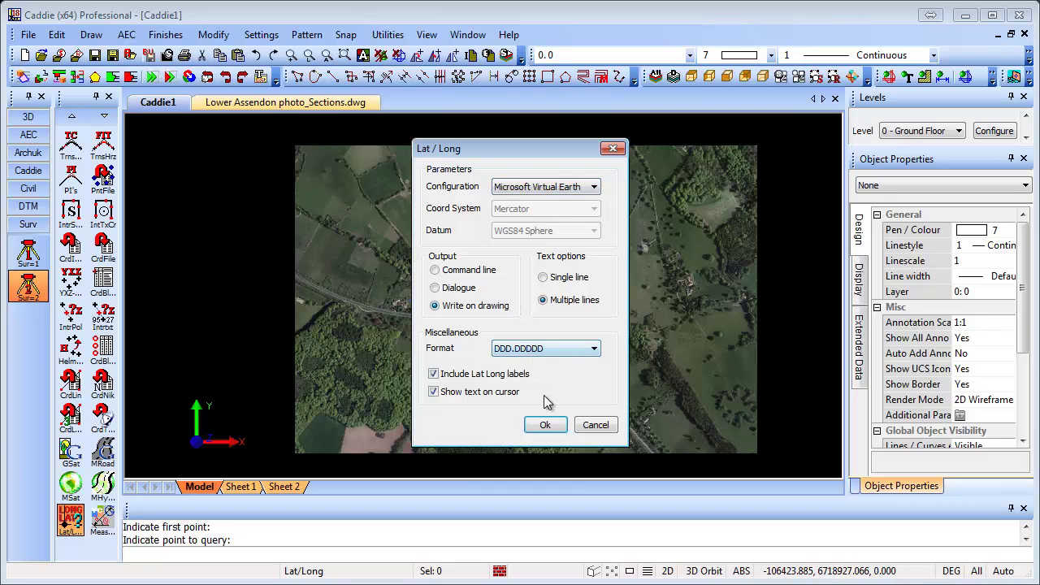
pyautogui.click(546, 426)
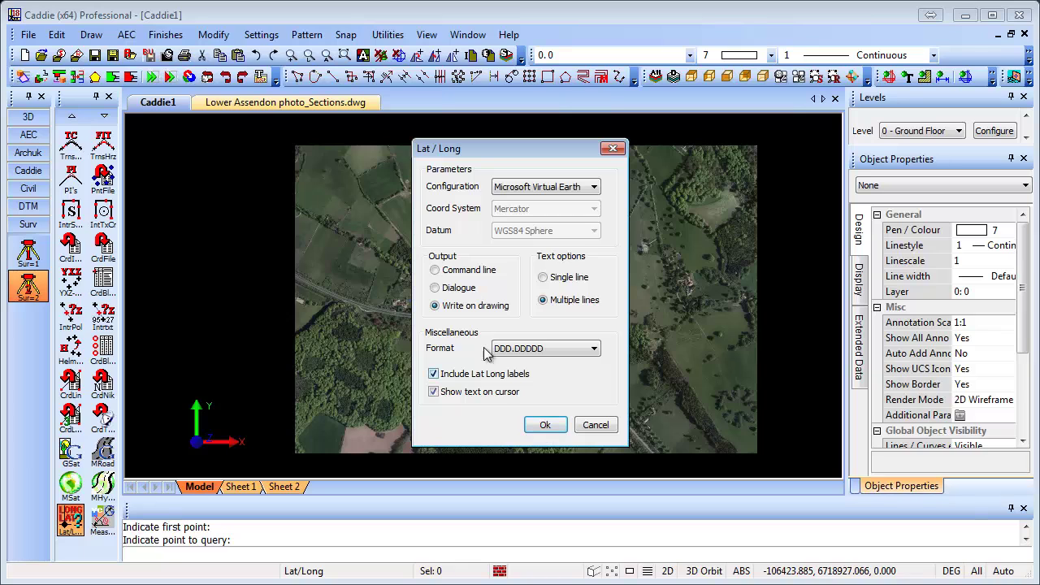
pyautogui.click(560, 421)
pyautogui.click(590, 260)
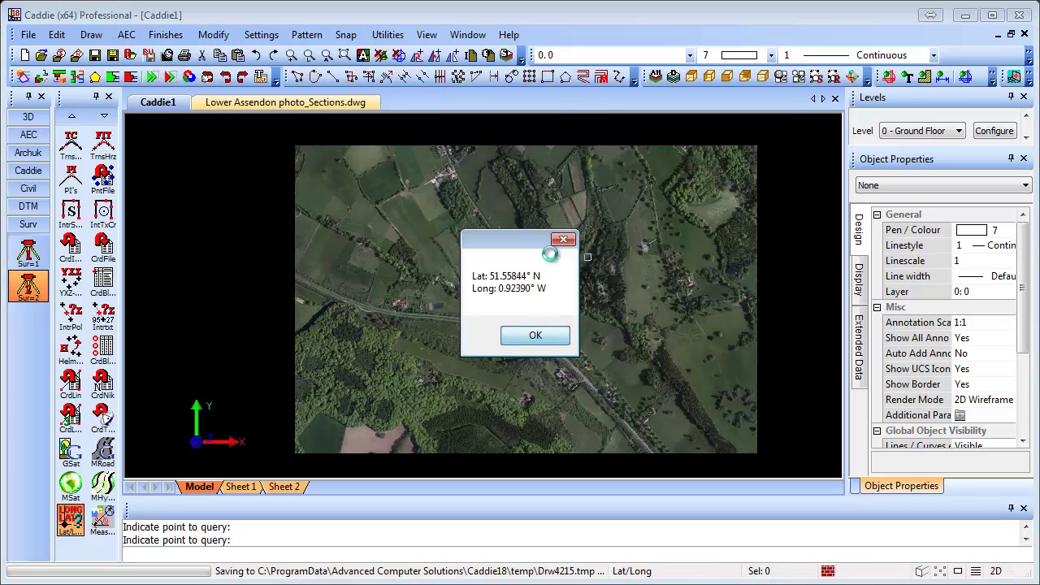
pyautogui.click(548, 336)
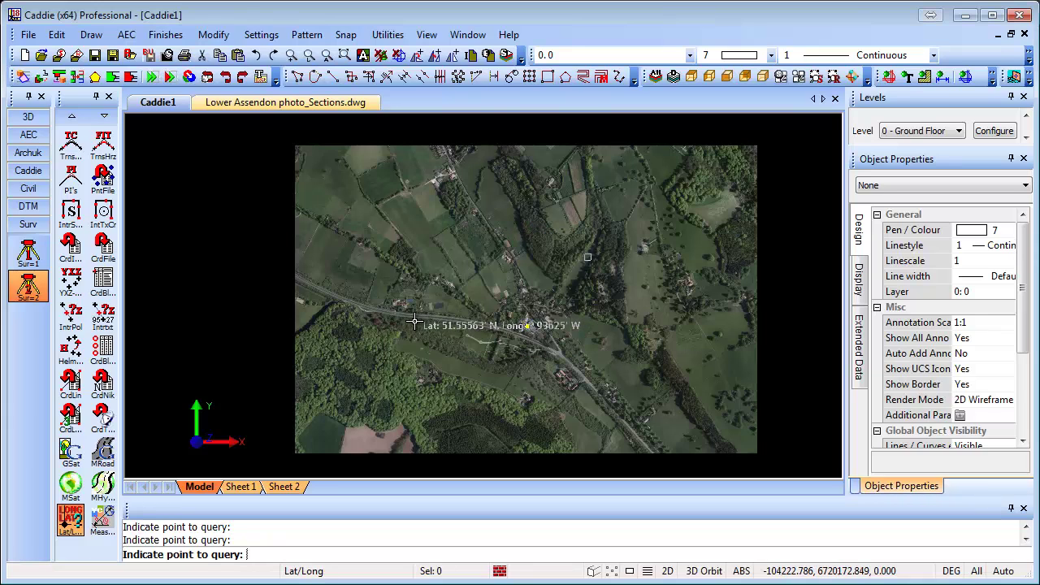
pyautogui.press('Escape')
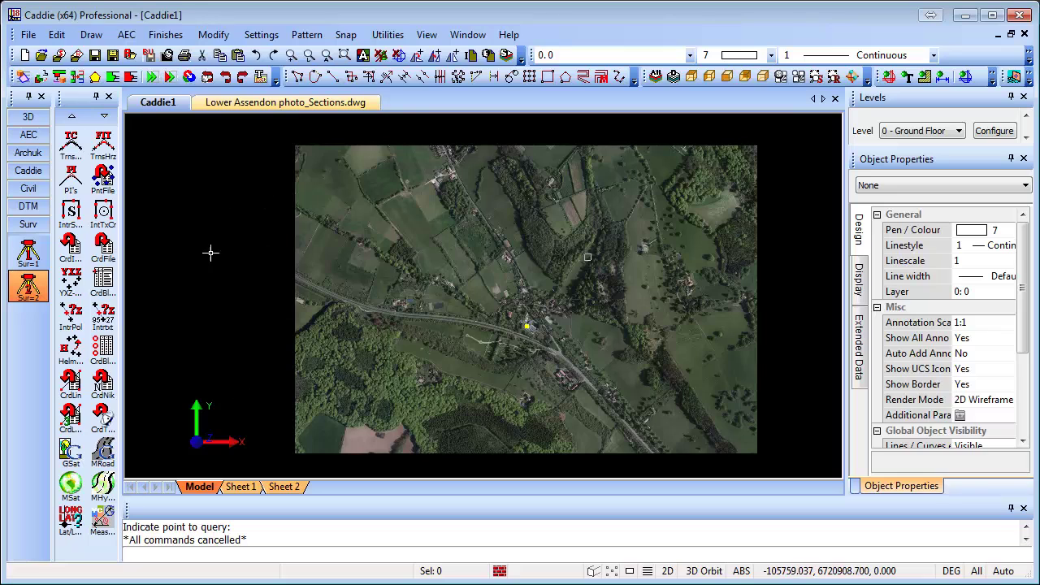
# Step: Try to merge all the downloaded satellite tiles into a single JPEG image named Lower Assendon Large.jpg
pyautogui.click(26, 170)
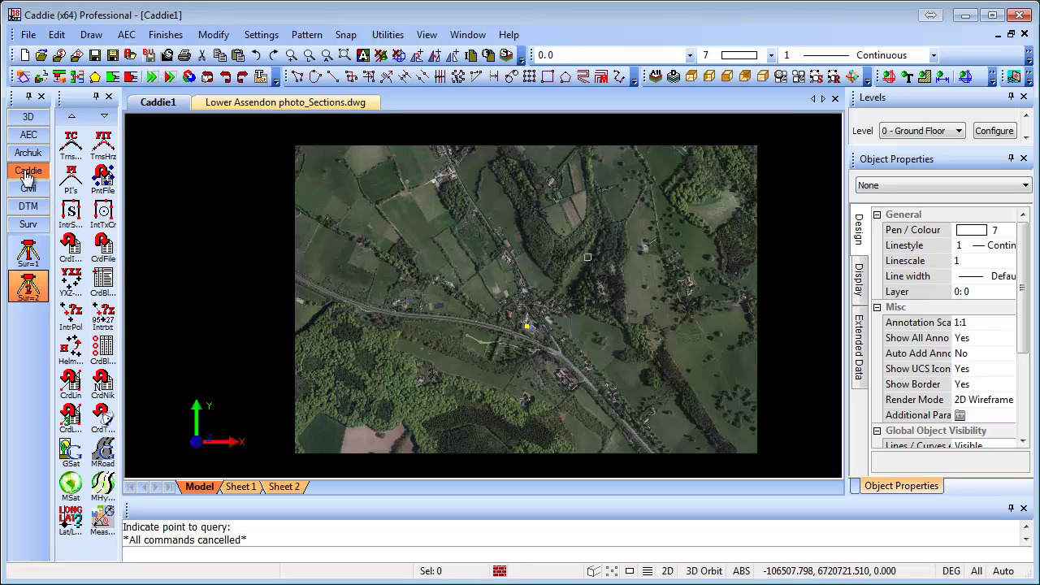
pyautogui.scroll(-3, 35, 439)
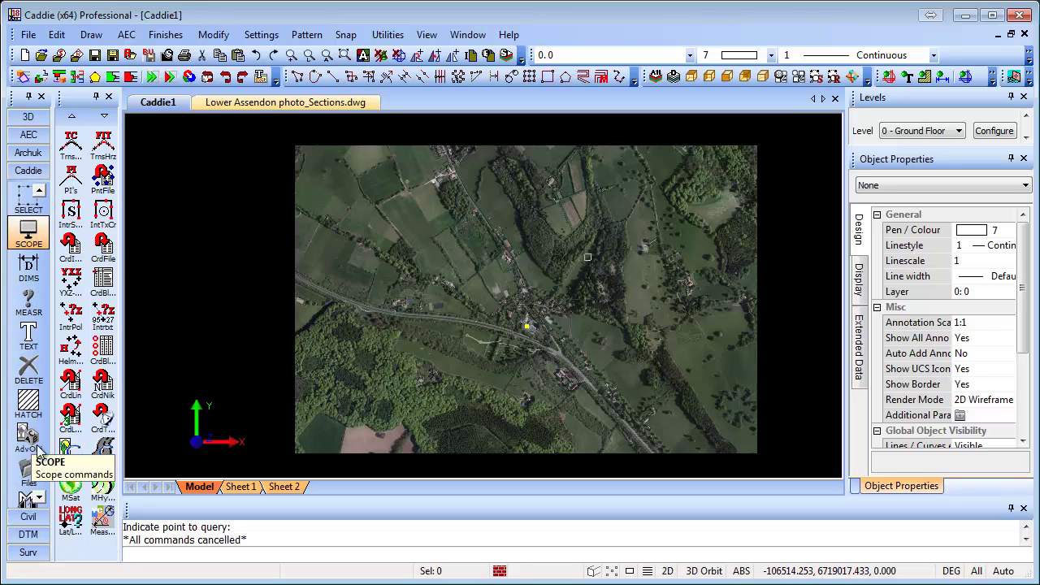
pyautogui.click(24, 443)
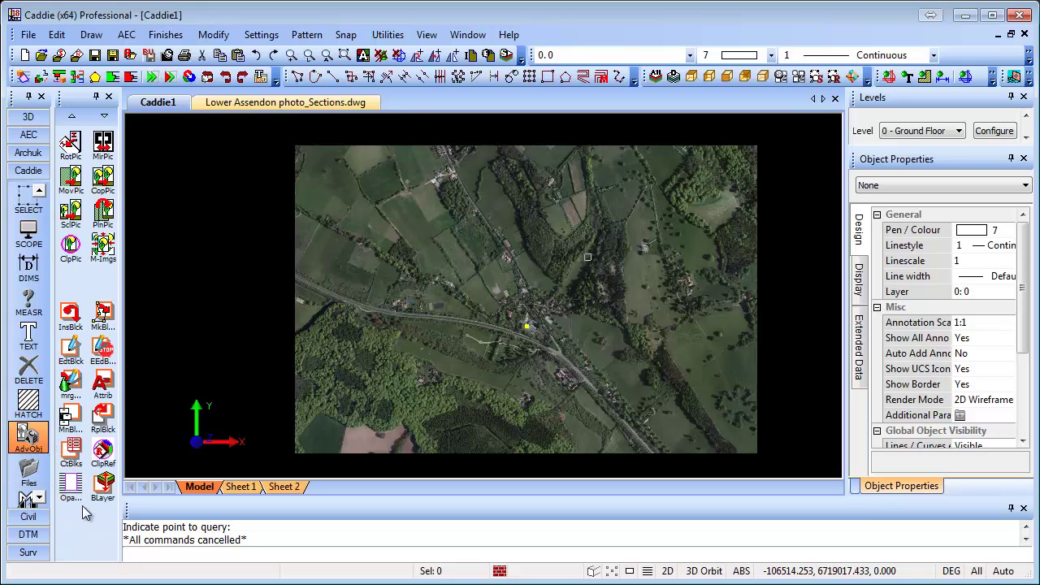
pyautogui.click(106, 253)
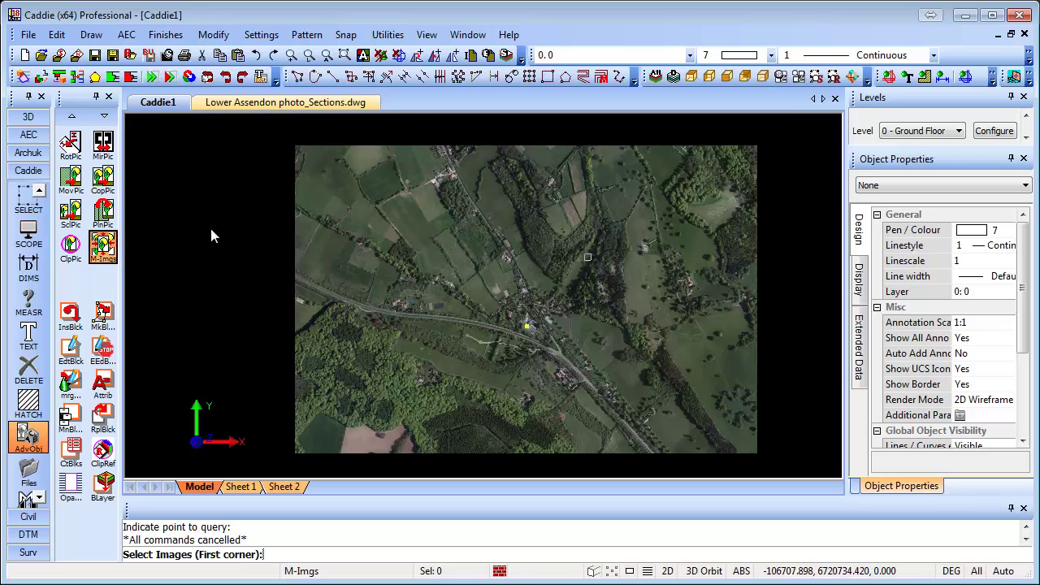
pyautogui.click(257, 131)
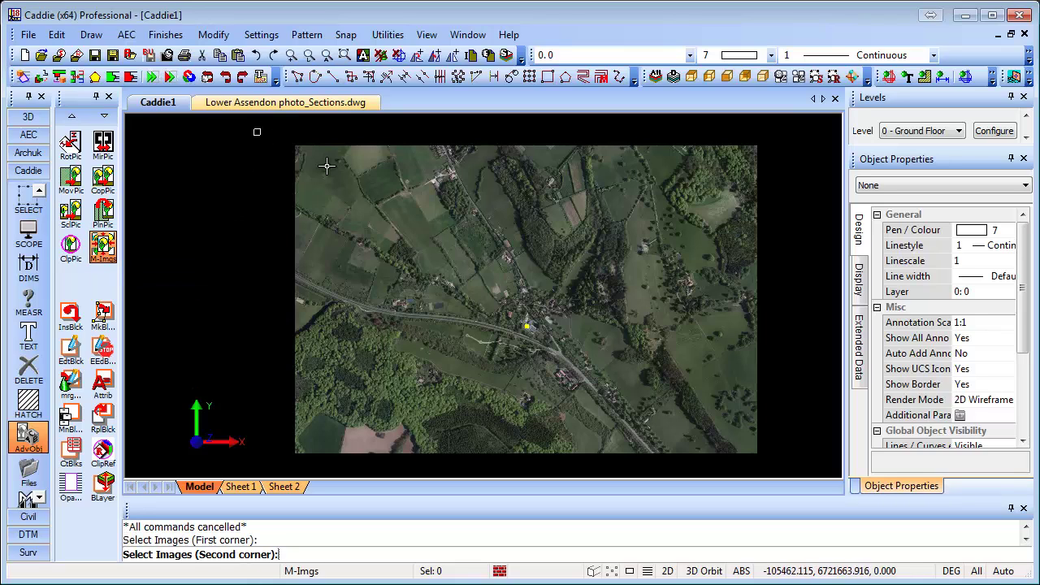
pyautogui.click(778, 469)
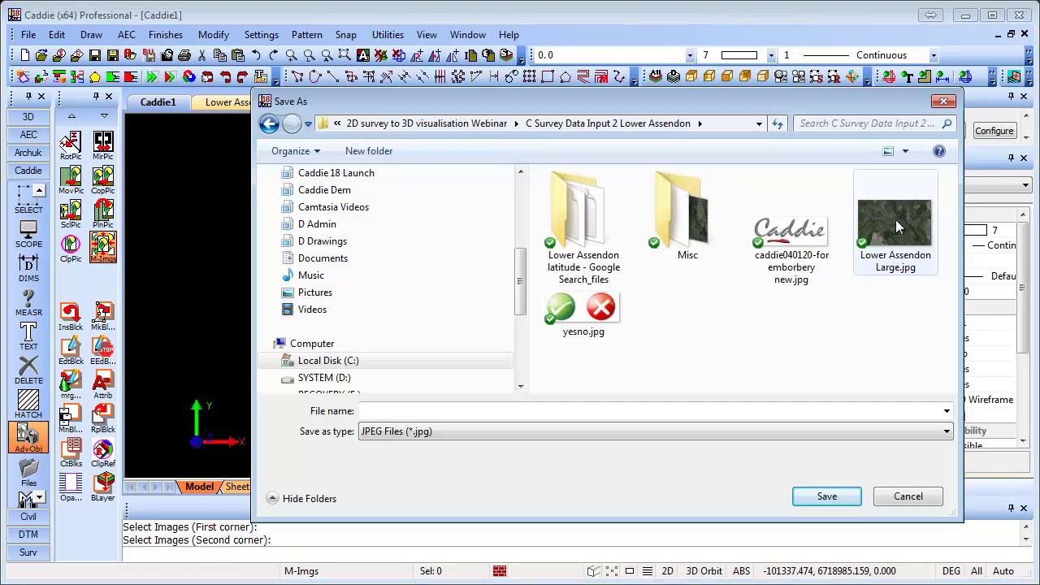
pyautogui.click(894, 238)
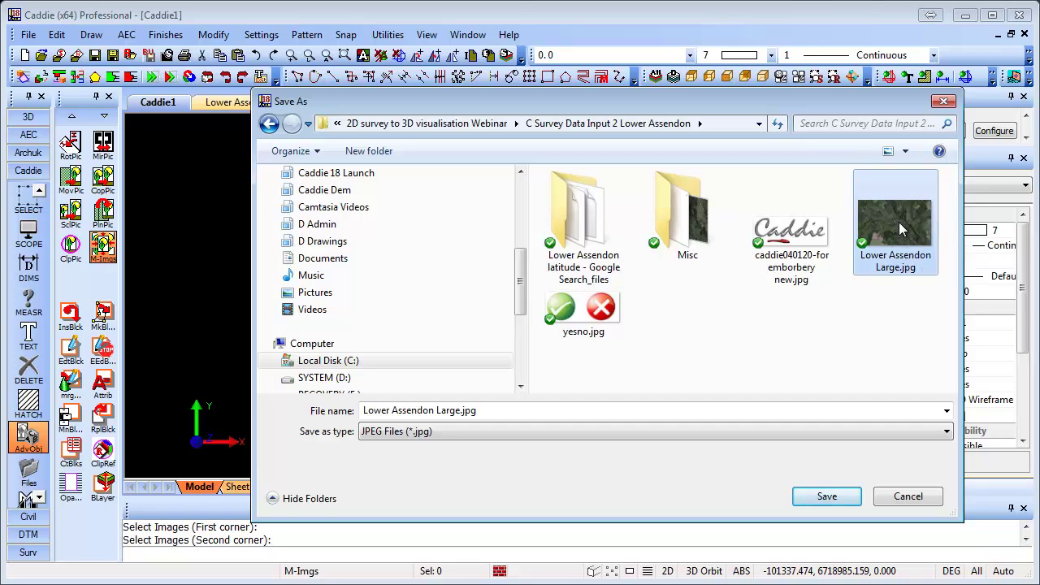
pyautogui.click(908, 497)
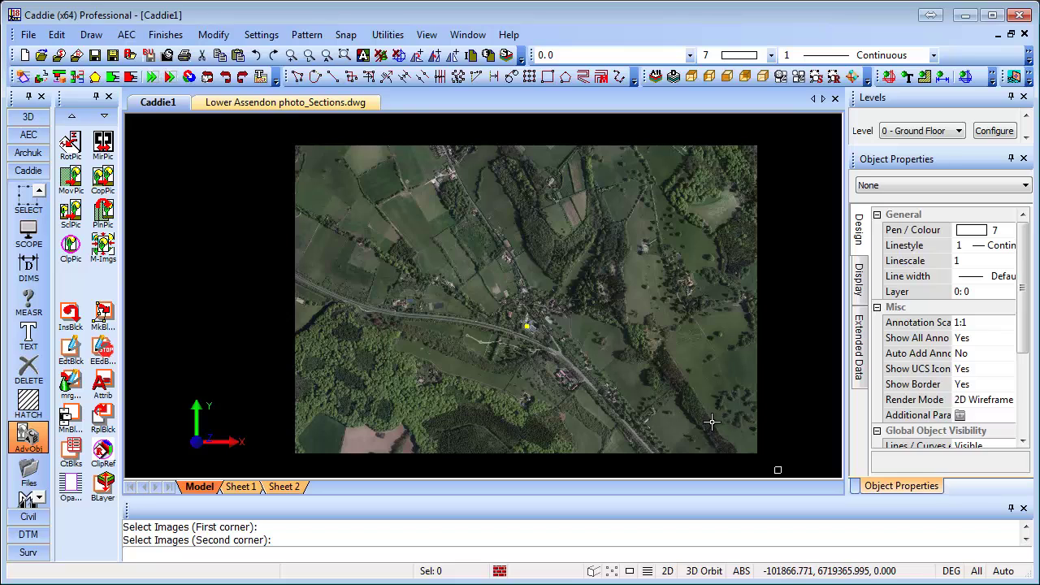
# Step: Switch to the Lower Assendon photo_Sections drawing and insert the picture Lower Assendon Large.jpg beside the terrain mesh
pyautogui.click(243, 106)
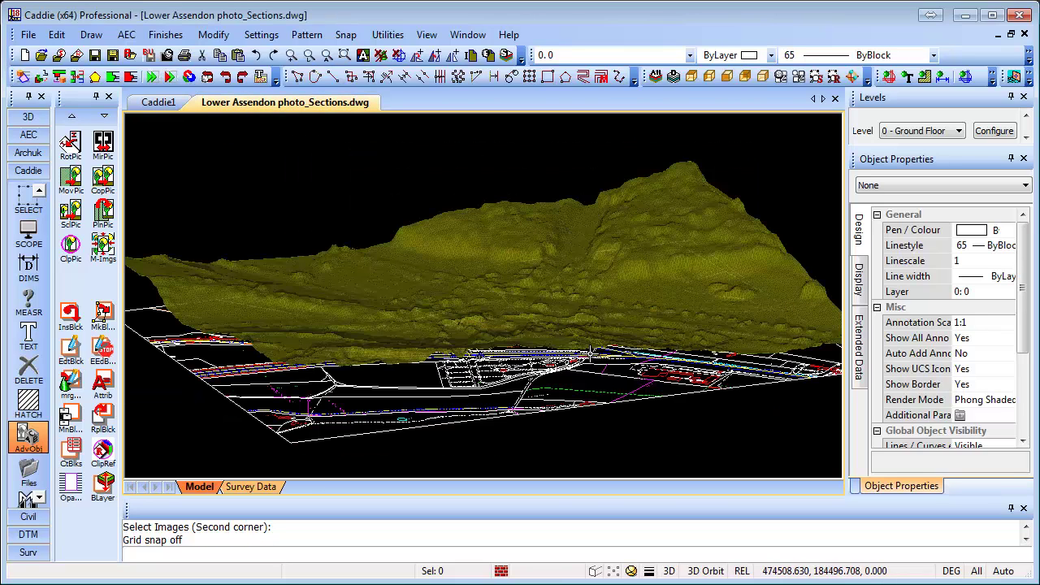
pyautogui.click(19, 480)
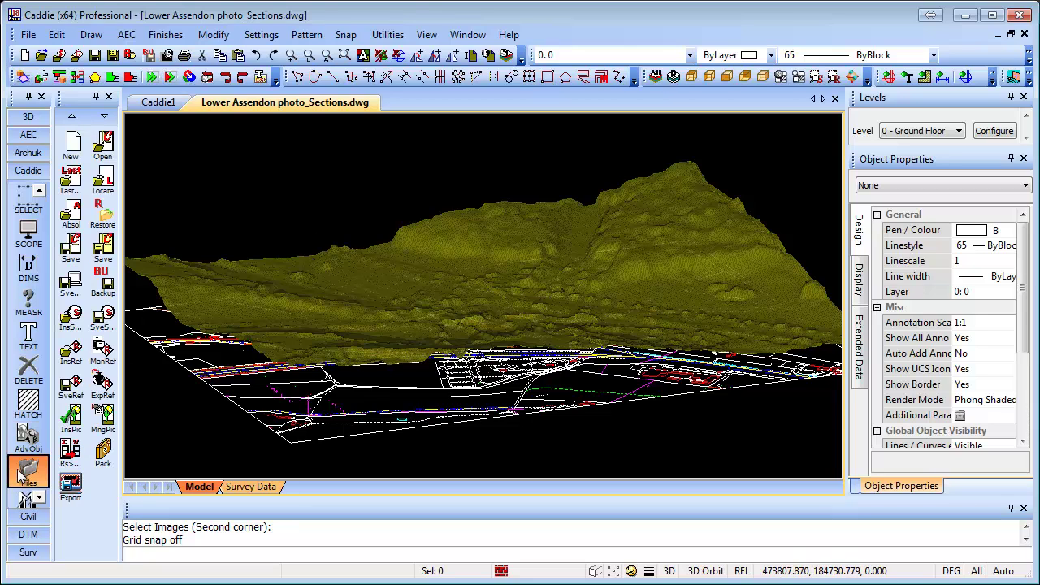
pyautogui.click(71, 419)
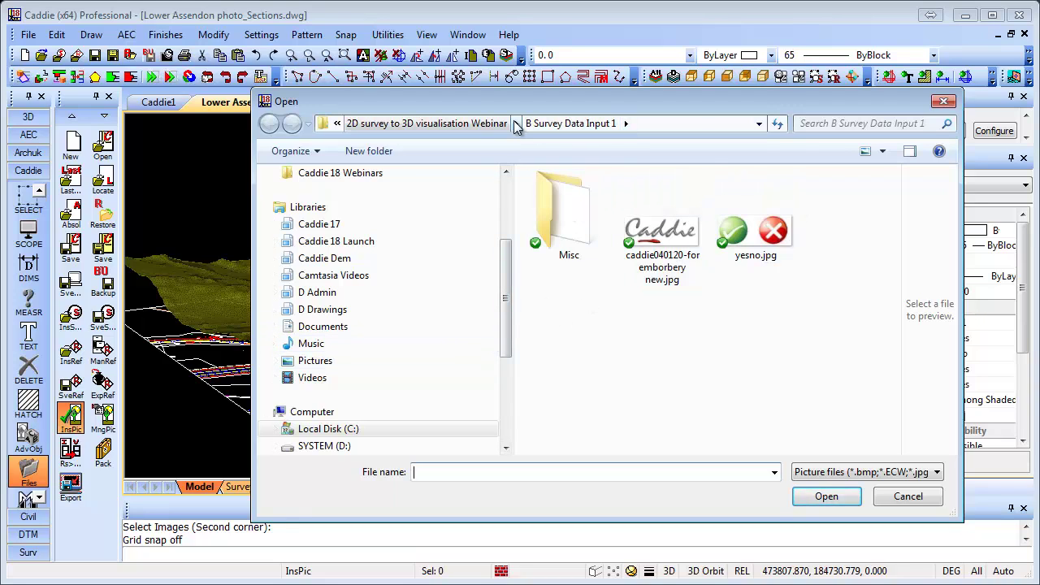
pyautogui.click(851, 225)
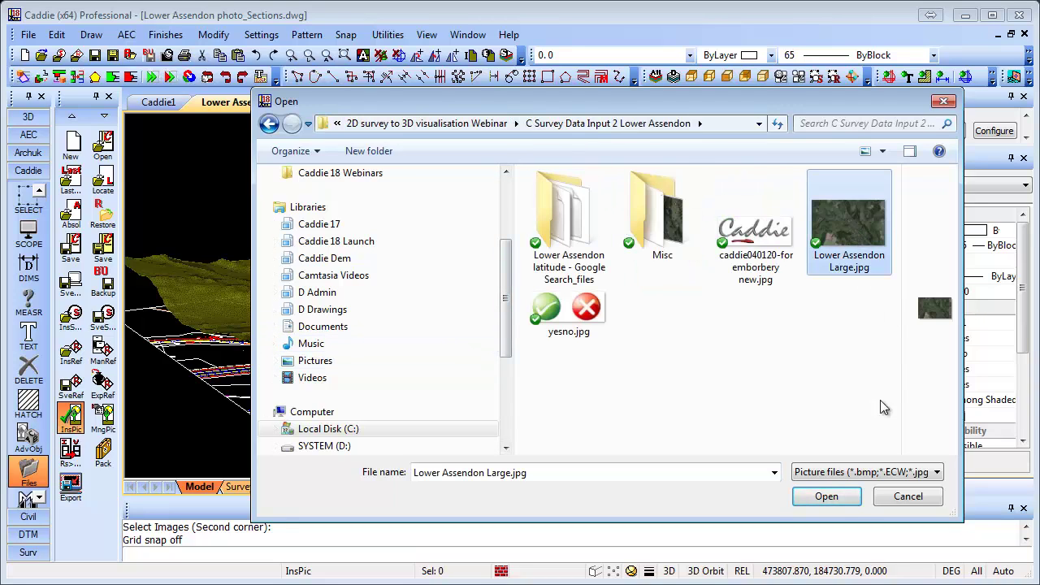
pyautogui.click(826, 497)
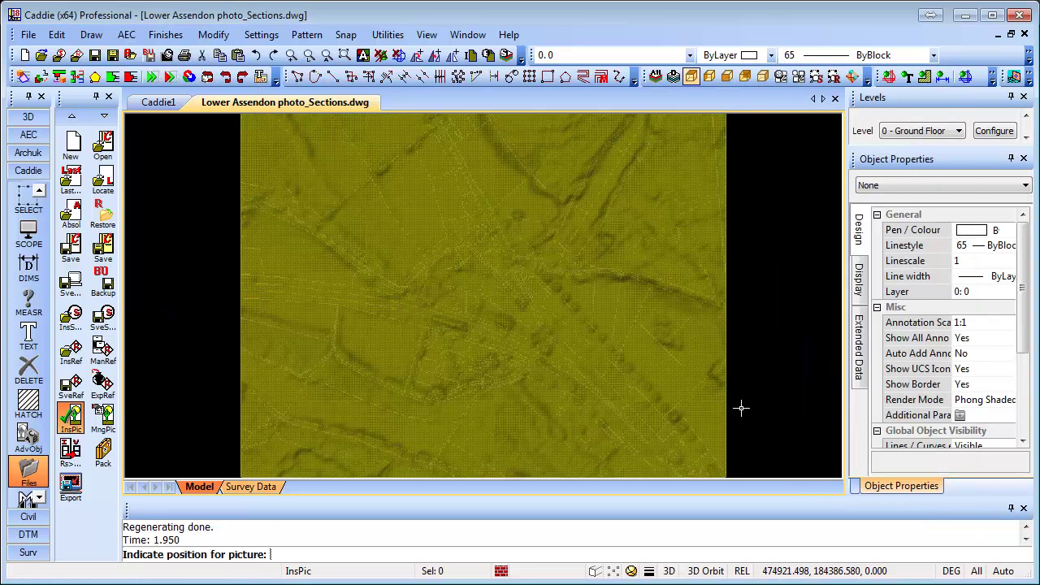
pyautogui.moveTo(741, 407); pyautogui.dragTo(525, 313, button='middle')
pyautogui.click(641, 263)
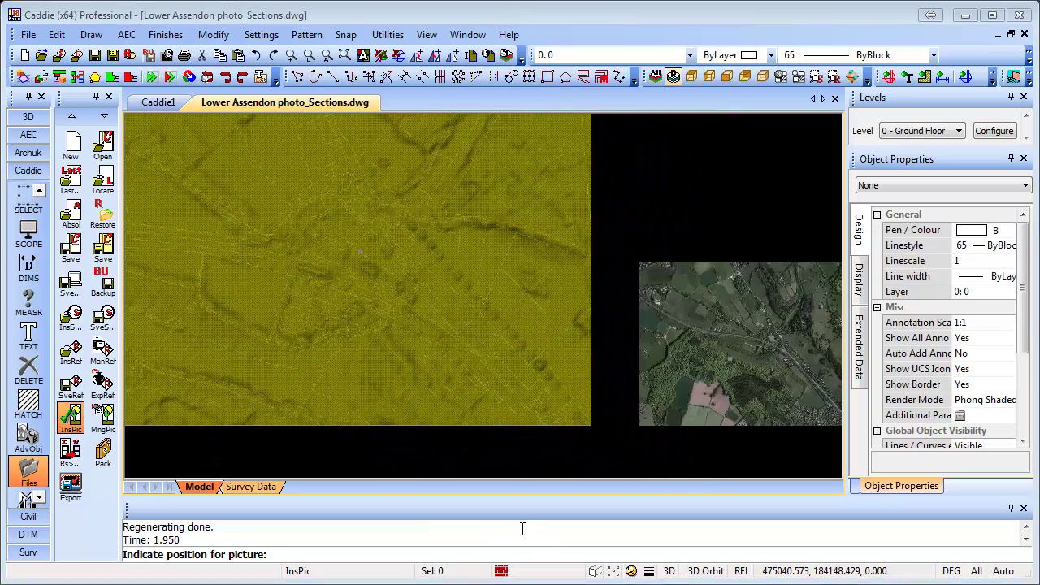
pyautogui.scroll(-1, 507, 387)
pyautogui.scroll(-1, 507, 387)
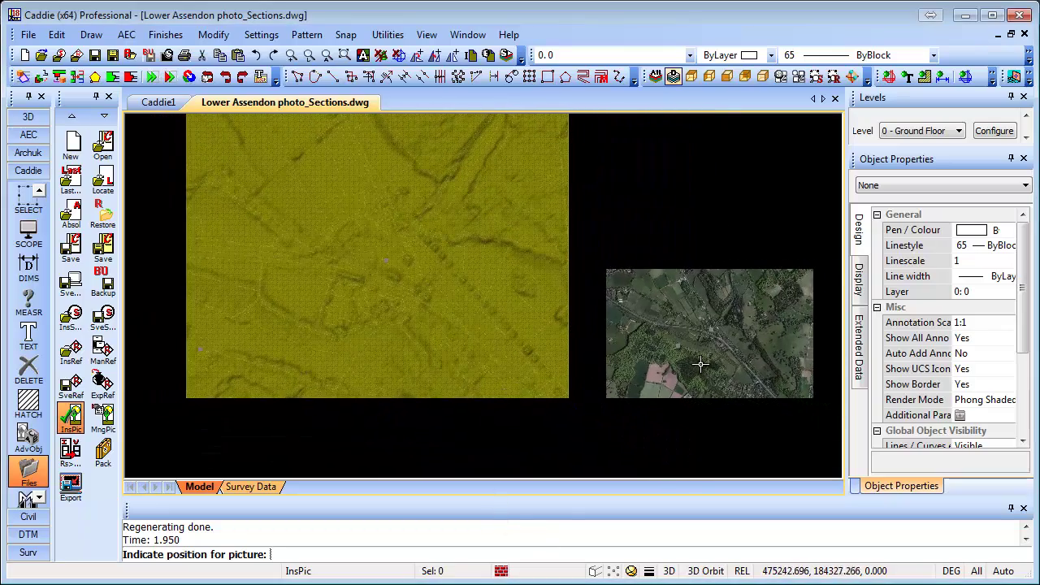
pyautogui.moveTo(685, 360); pyautogui.dragTo(675, 400, button='middle')
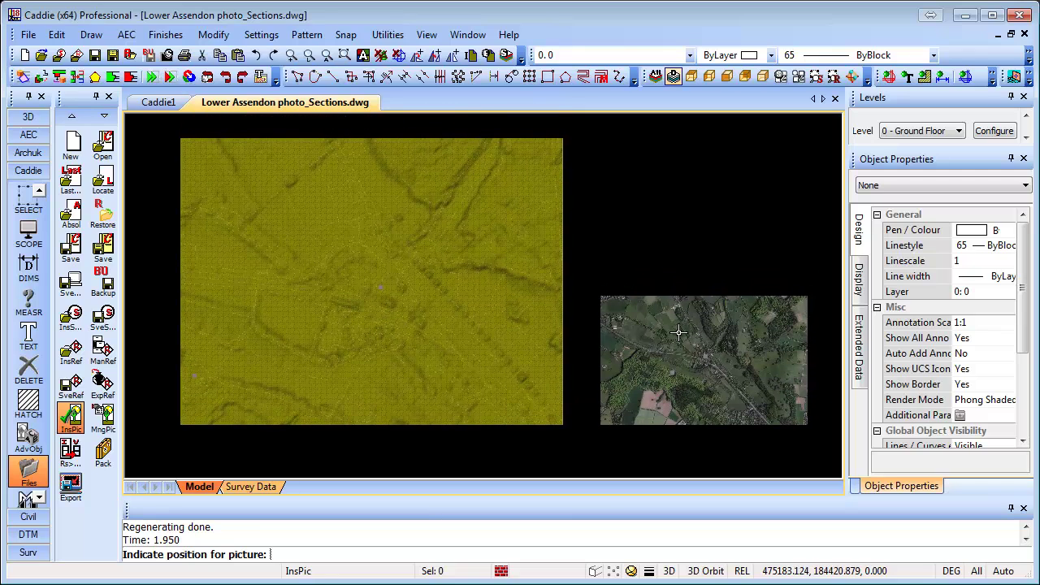
# Step: Start draping the aerial picture over the terrain mesh and display the model Phong shaded
pyautogui.click(395, 404)
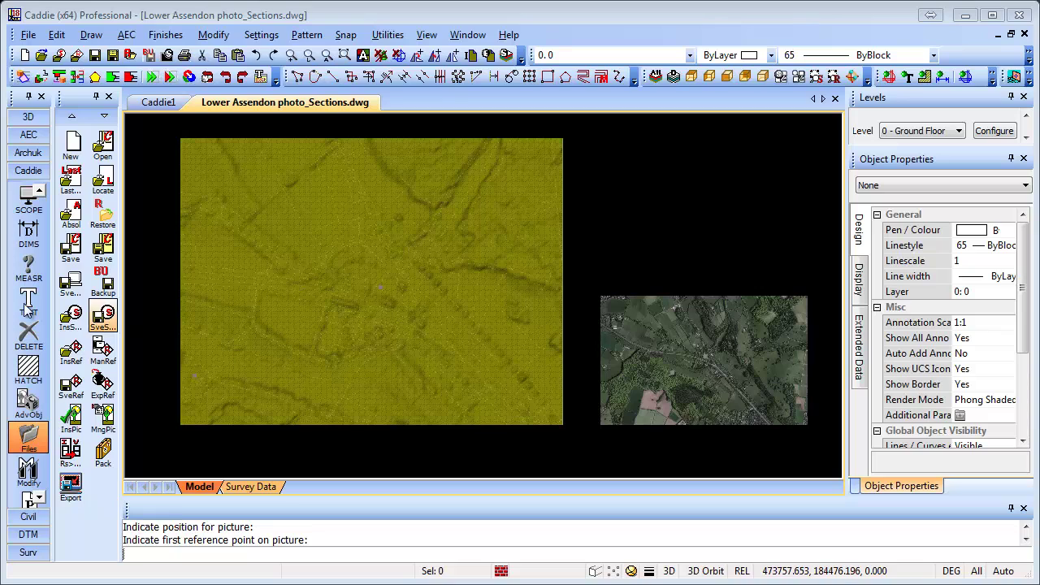
pyautogui.click(28, 534)
pyautogui.click(28, 232)
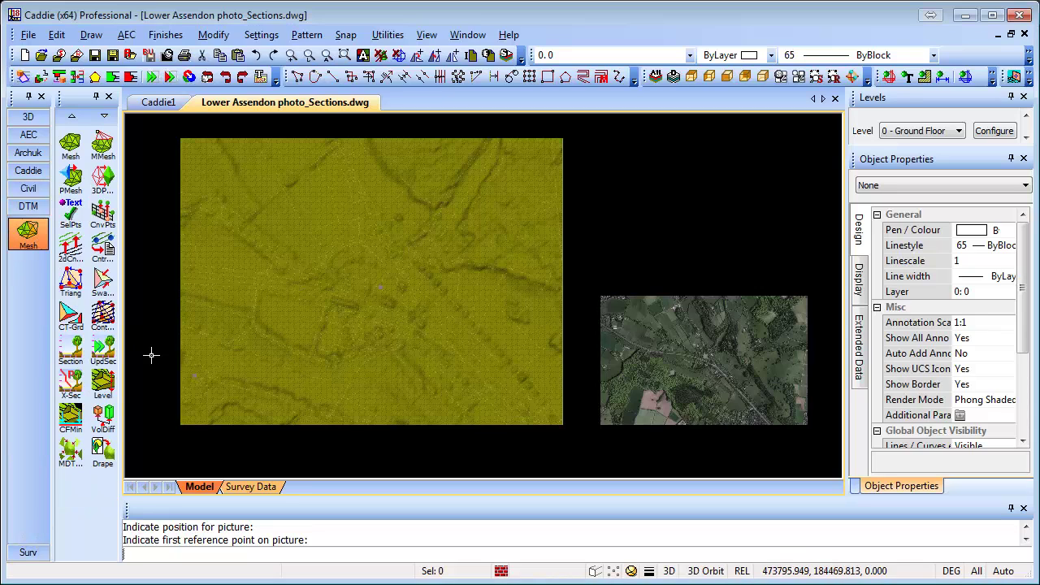
pyautogui.click(103, 463)
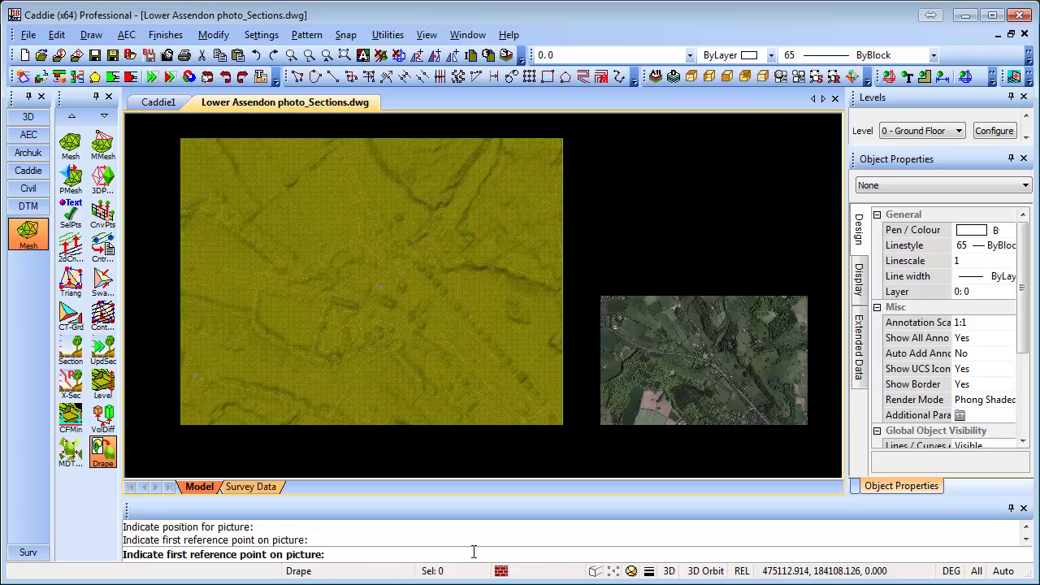
pyautogui.click(631, 571)
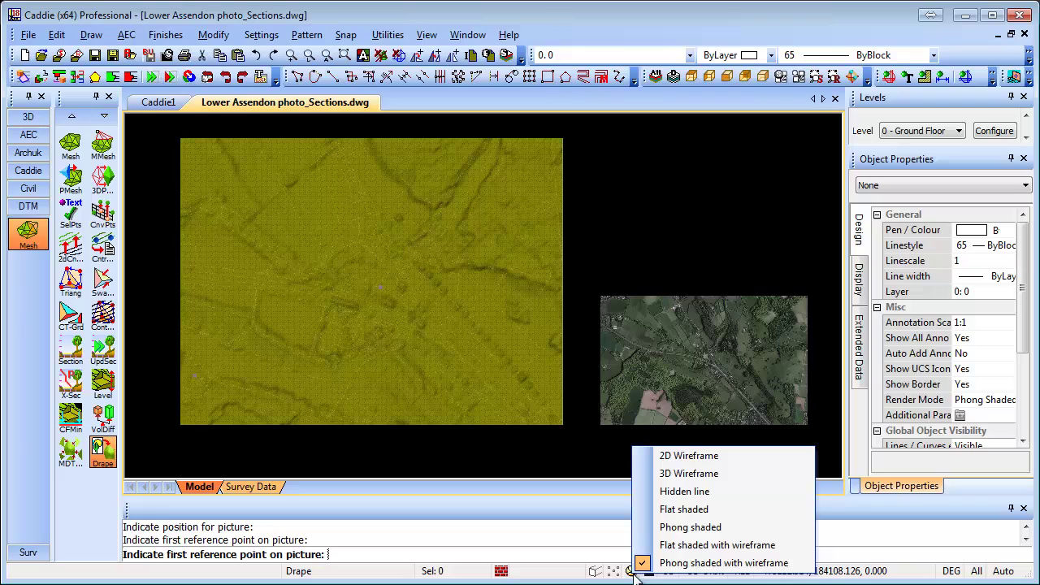
pyautogui.click(696, 527)
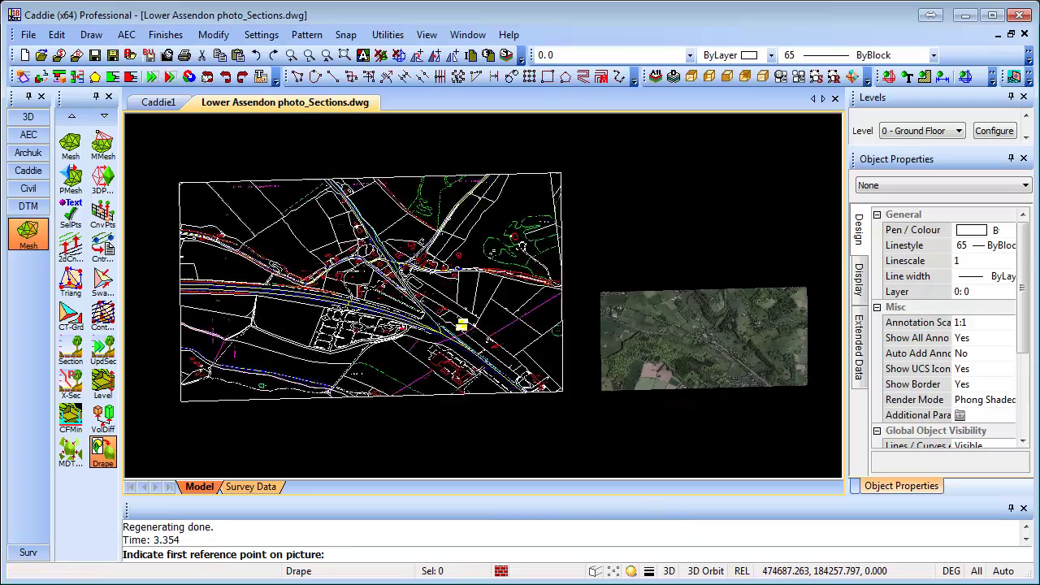
pyautogui.moveTo(460, 330); pyautogui.dragTo(542, 192, button='middle')
pyautogui.scroll(5, 487, 244)
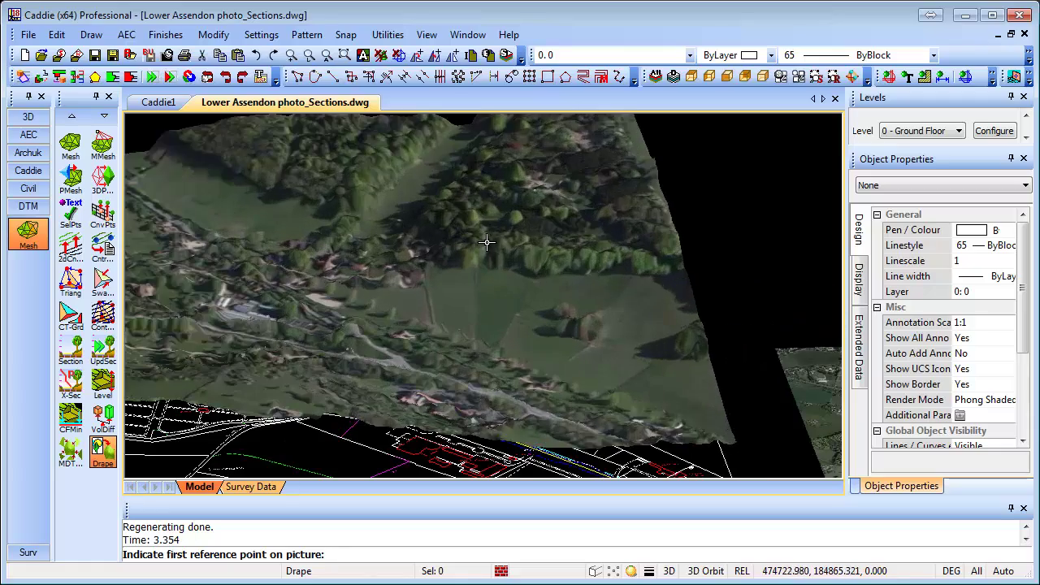
pyautogui.scroll(-5, 583, 343)
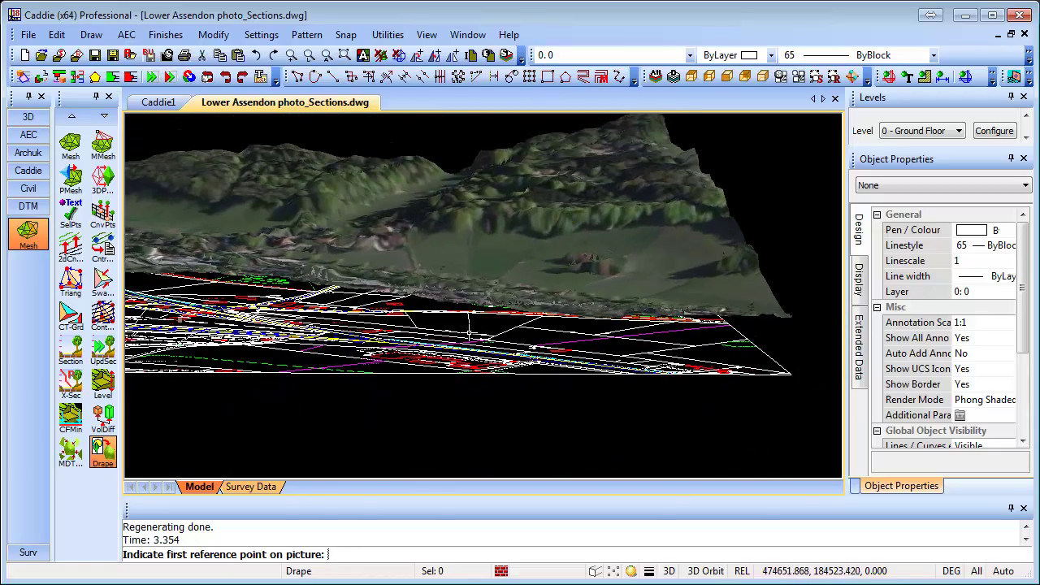
pyautogui.scroll(5, 591, 333)
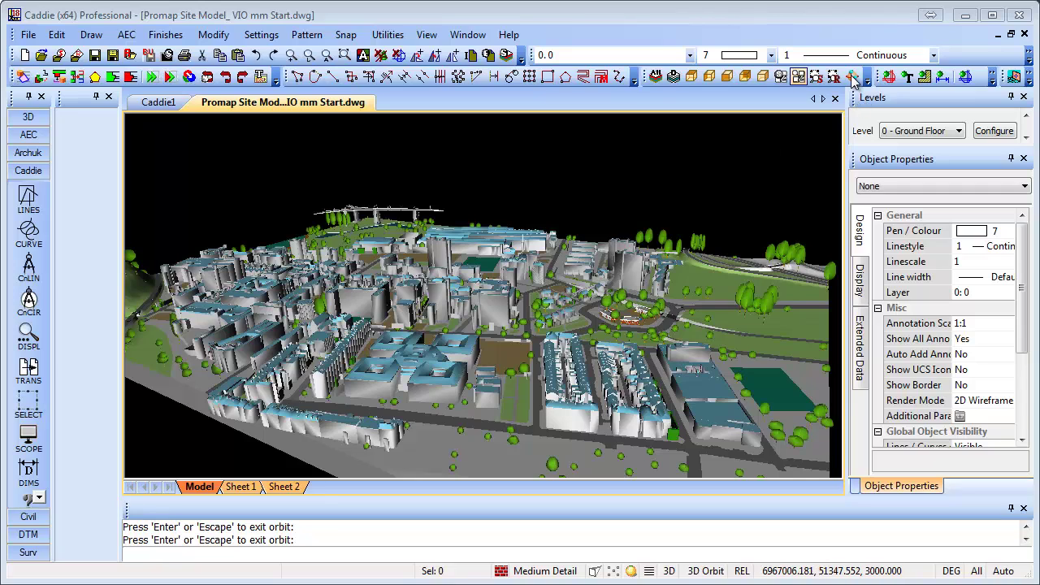
# Step: Orbit the Promap site model around the roundabout site and recall the saved Site Plan view
pyautogui.click(853, 77)
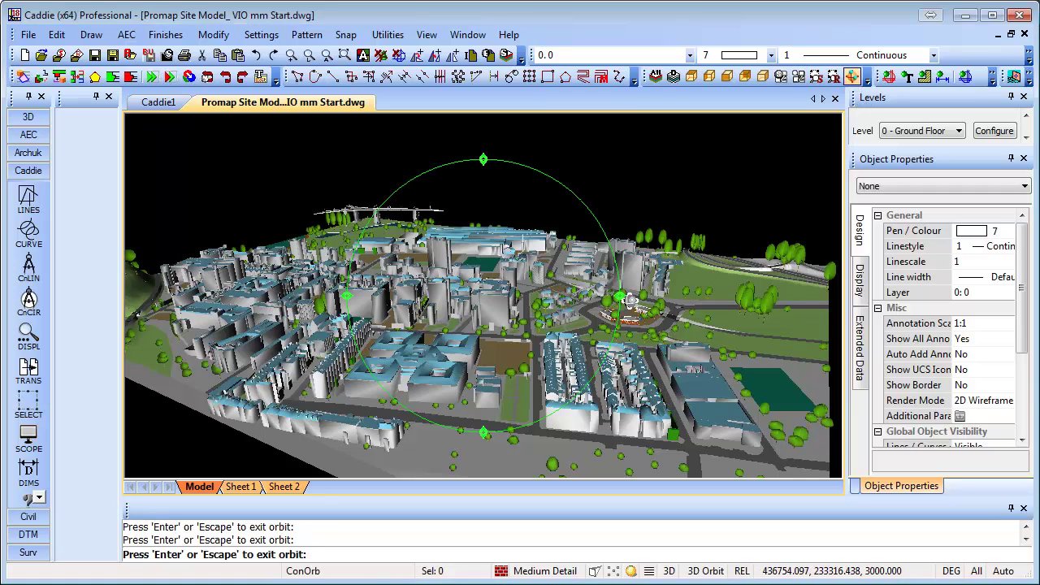
pyautogui.moveTo(625, 297); pyautogui.dragTo(550, 298)
pyautogui.moveTo(726, 311); pyautogui.dragTo(413, 414)
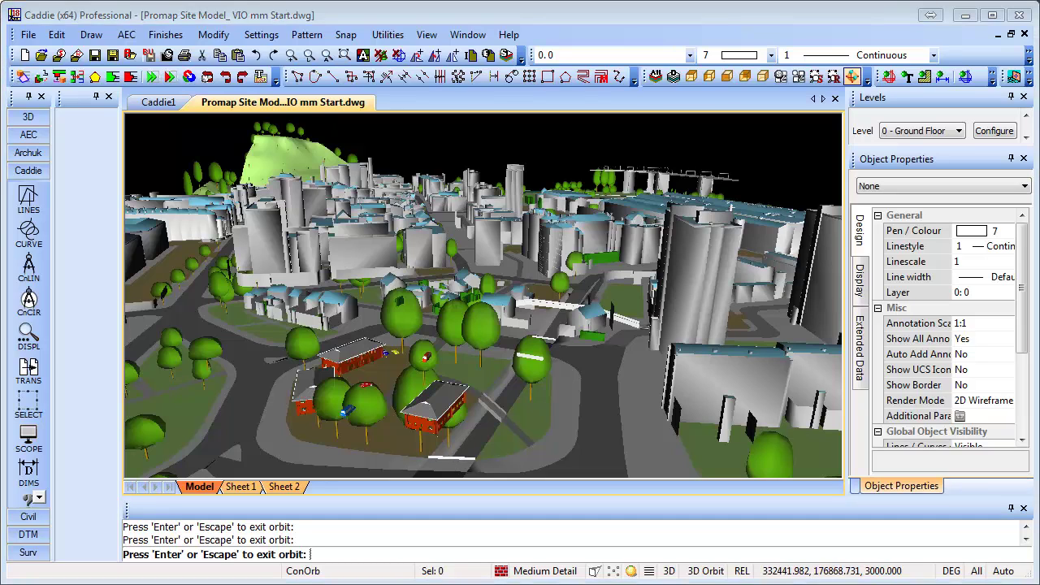
pyautogui.rightClick(494, 377)
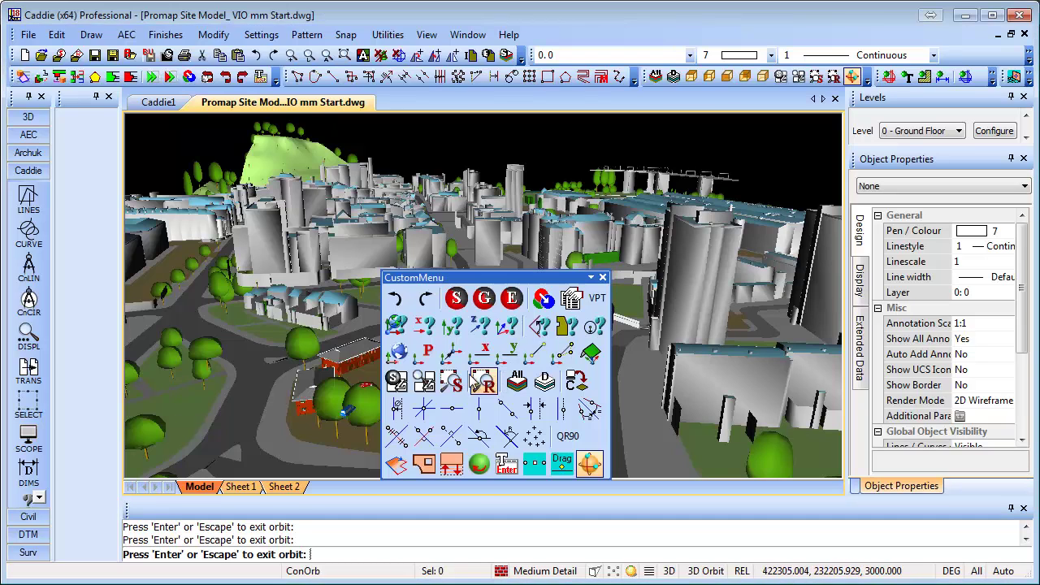
pyautogui.click(437, 389)
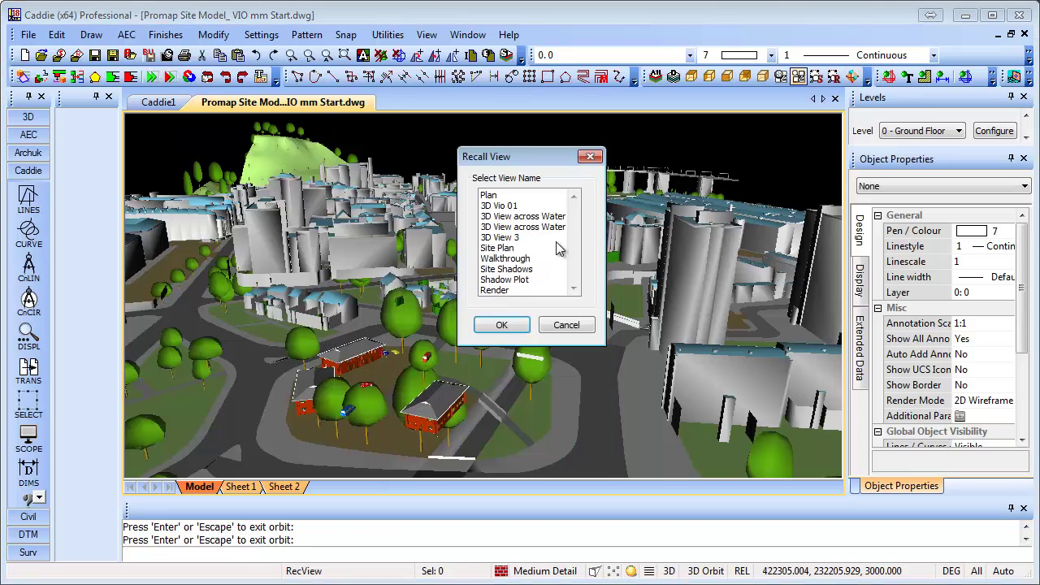
pyautogui.click(498, 247)
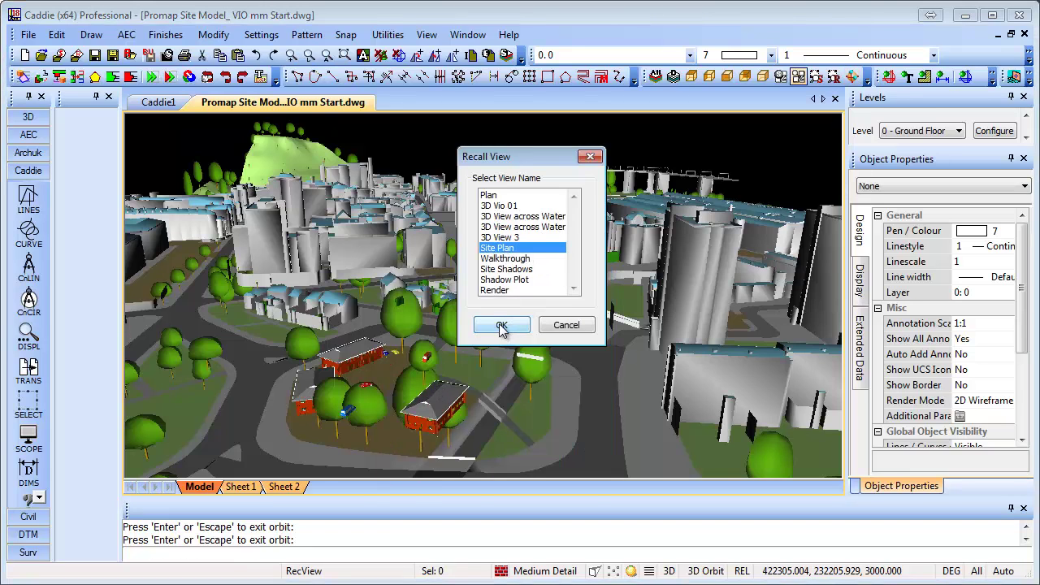
pyautogui.click(501, 326)
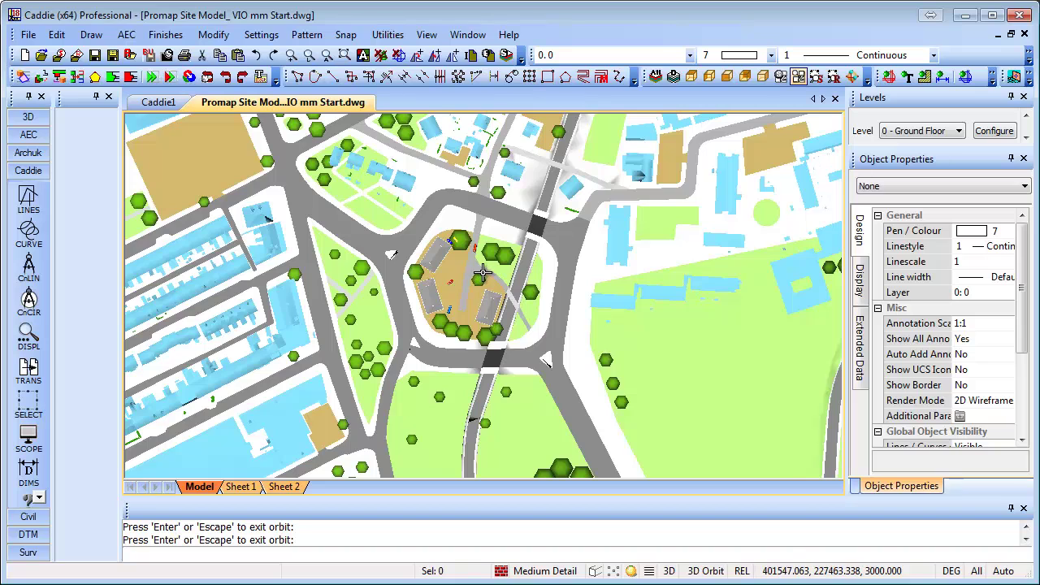
# Step: Reassign the grass mesh beneath the two trees inside the roundabout to layer 6008: Parking and regenerate the display with Phong shading
pyautogui.scroll(5, 483, 273)
pyautogui.scroll(3, 493, 290)
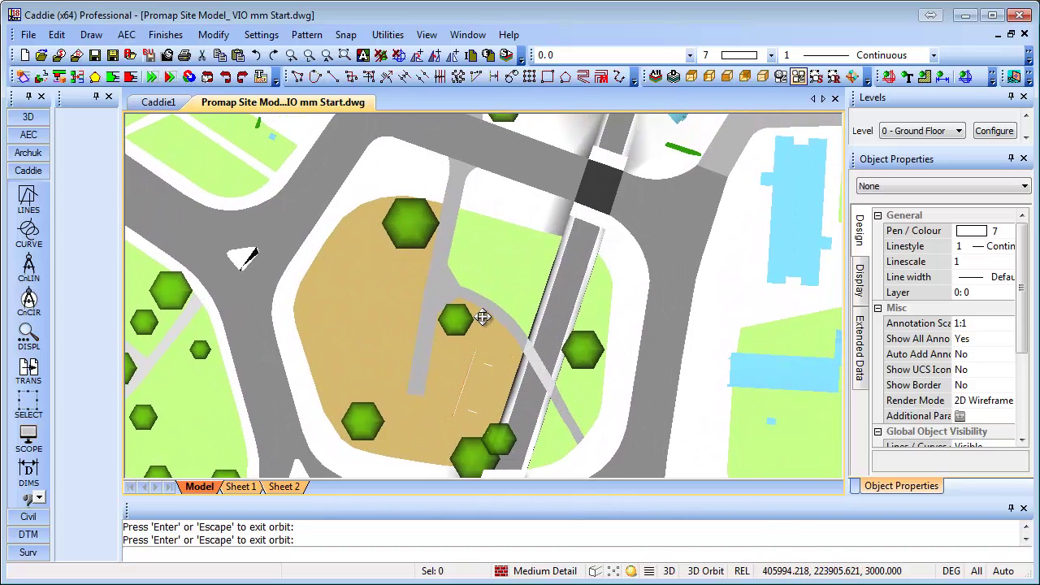
pyautogui.click(522, 306)
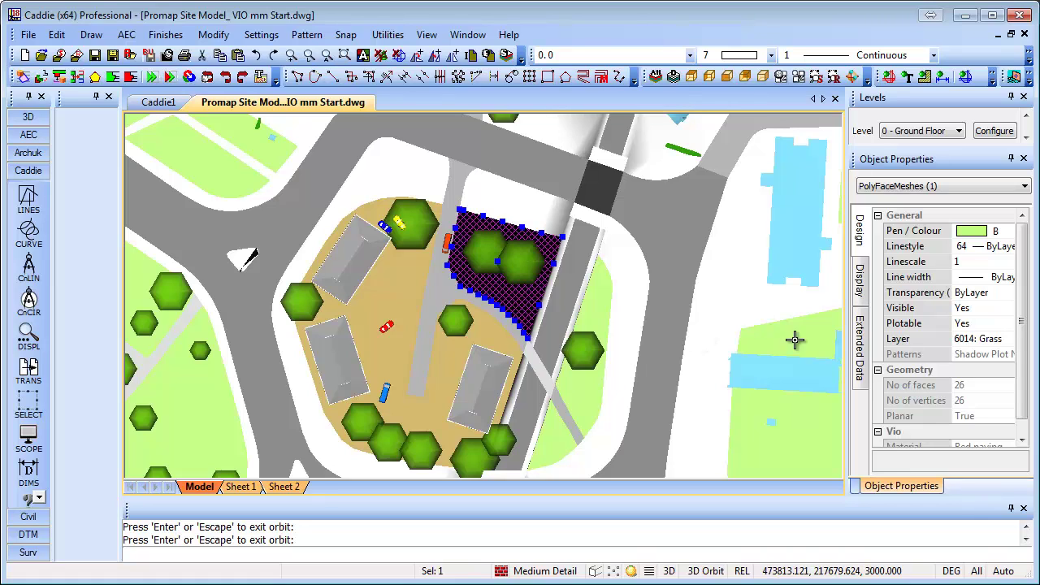
pyautogui.click(995, 345)
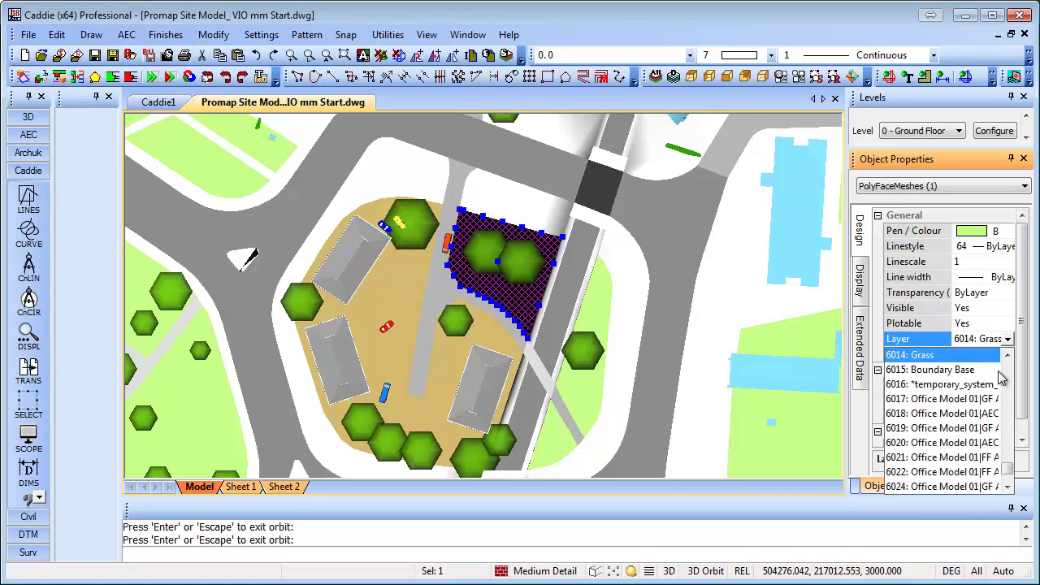
pyautogui.click(1008, 358)
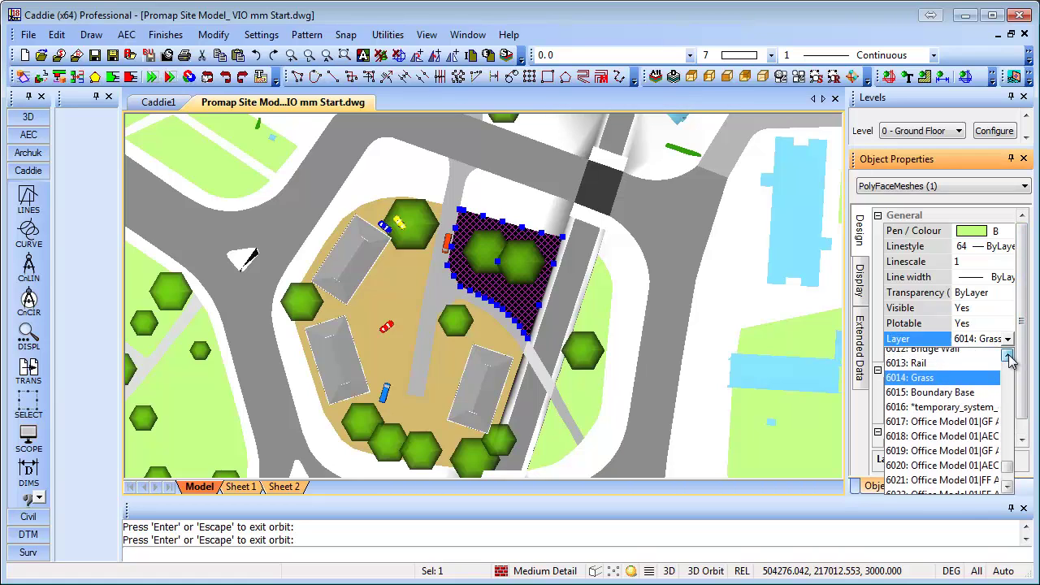
pyautogui.click(1008, 358)
pyautogui.click(1008, 357)
pyautogui.click(1008, 358)
pyautogui.scroll(3, 959, 365)
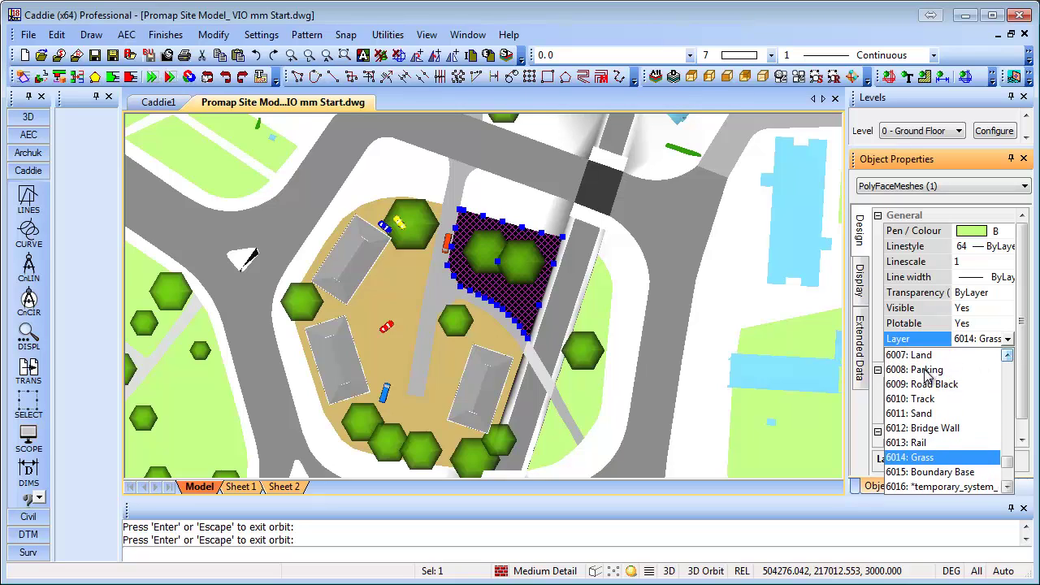
pyautogui.click(925, 372)
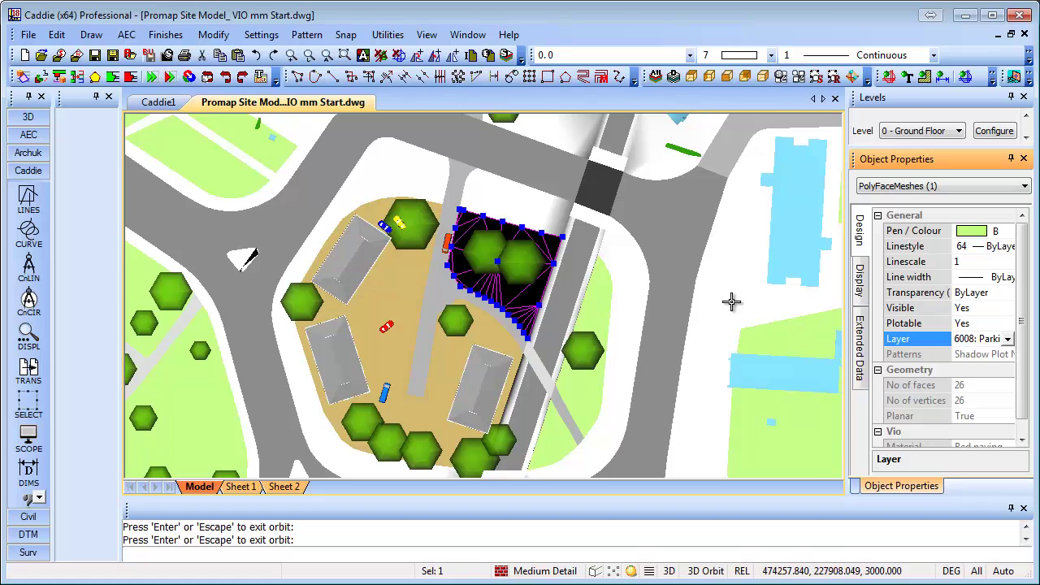
pyautogui.moveTo(731, 301); pyautogui.dragTo(520, 292)
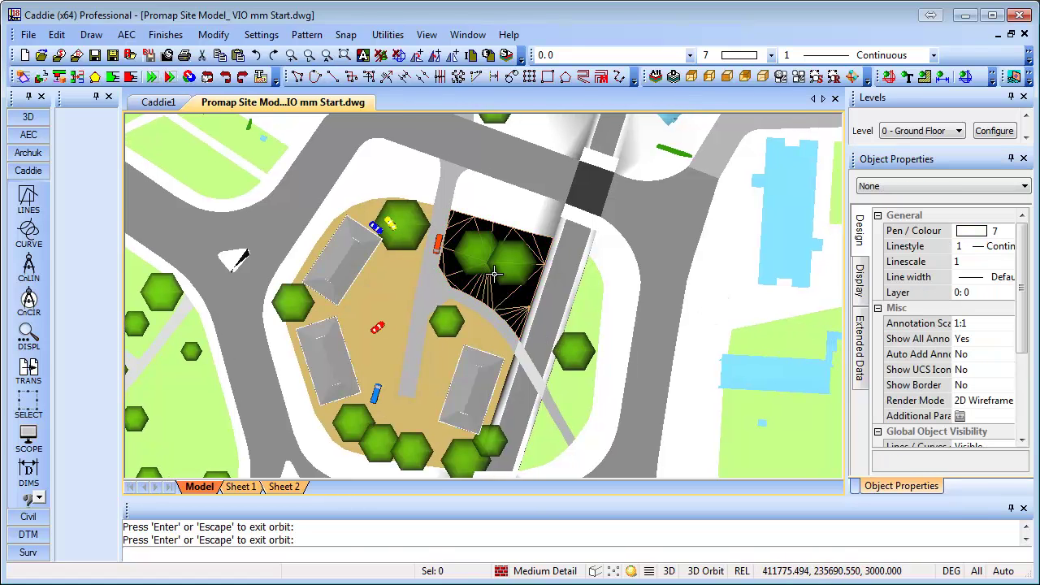
pyautogui.press('Return')
# Step: Delete the two trees standing on the former grass area in the northeast part of the roundabout site
pyautogui.click(514, 264)
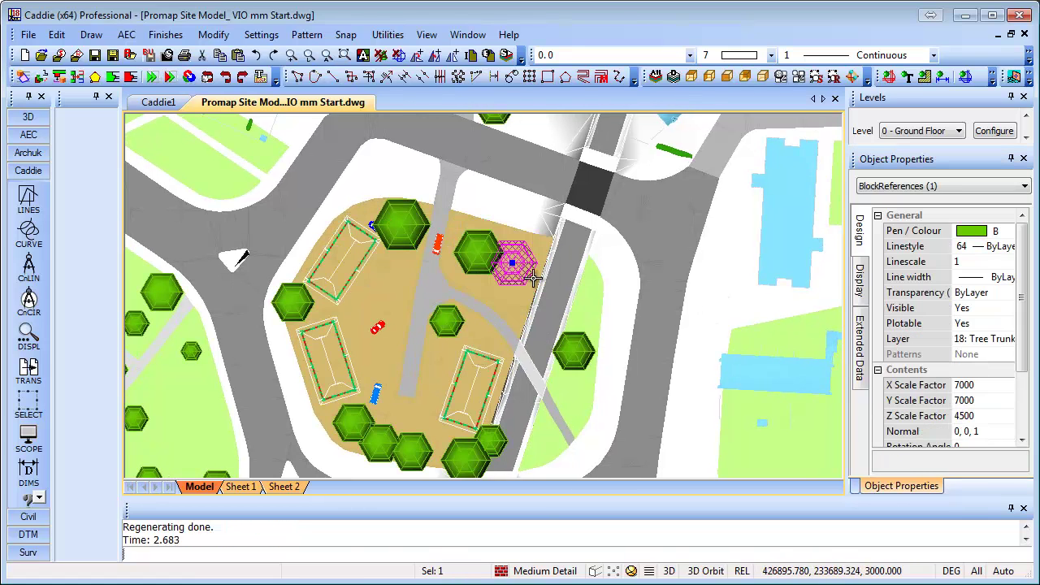
pyautogui.click(465, 253)
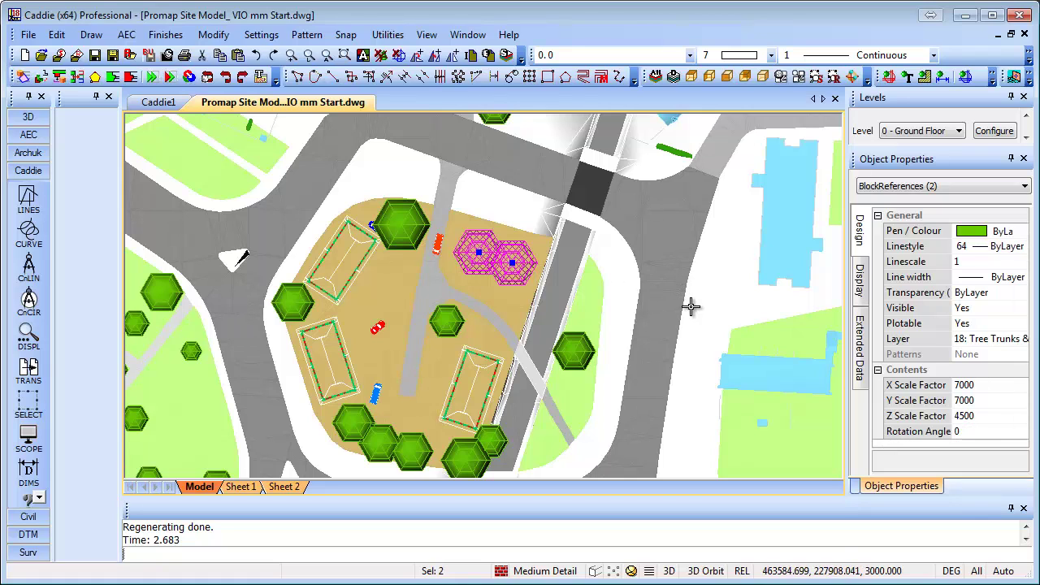
pyautogui.press('Delete')
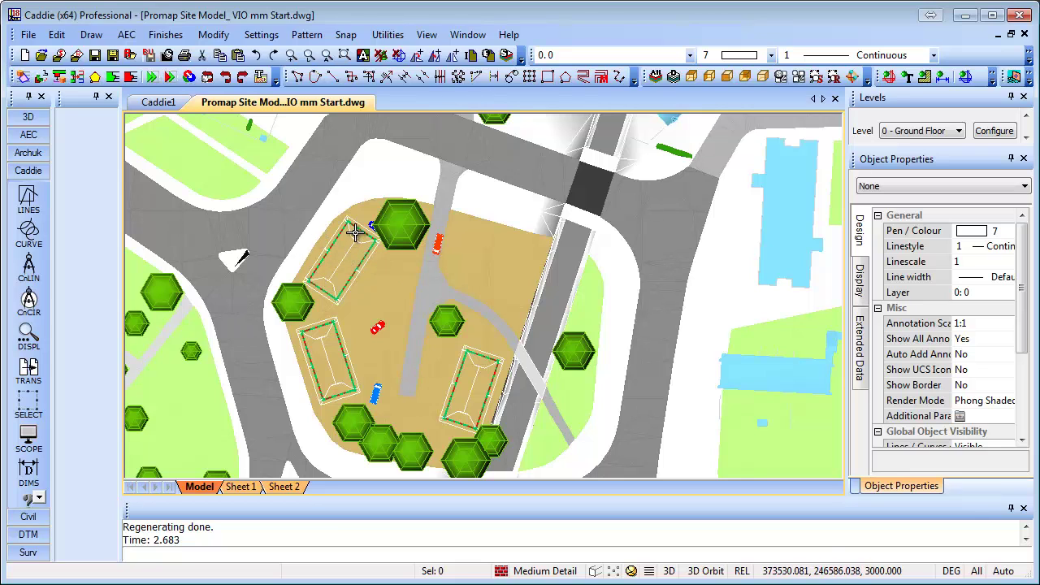
# Step: Insert Office Model 04.dwg as a referenced symbol with relative path and attachment type on the cleared northeast part of the roundabout site
pyautogui.click(77, 57)
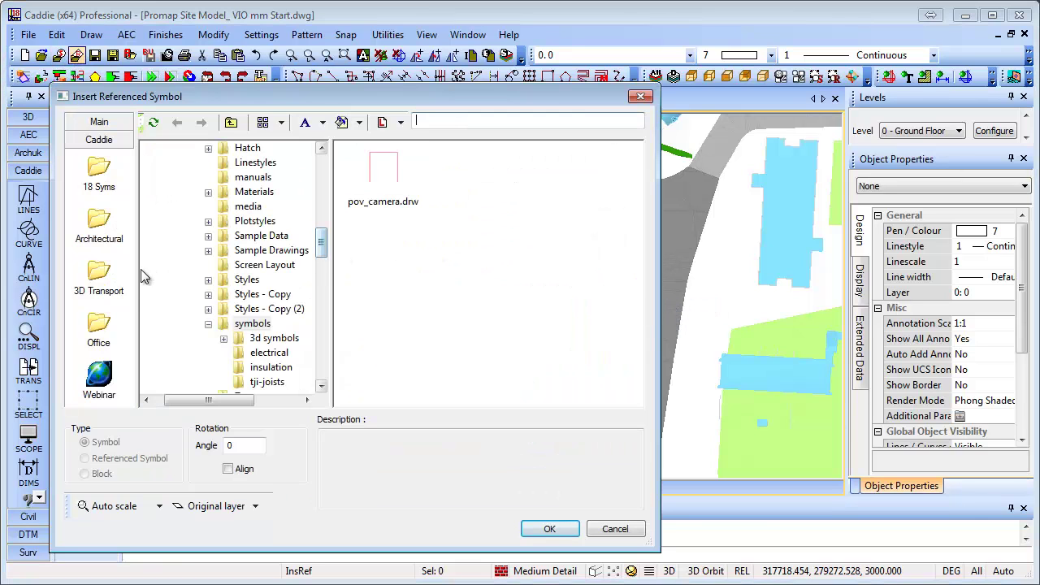
pyautogui.click(96, 329)
pyautogui.click(481, 187)
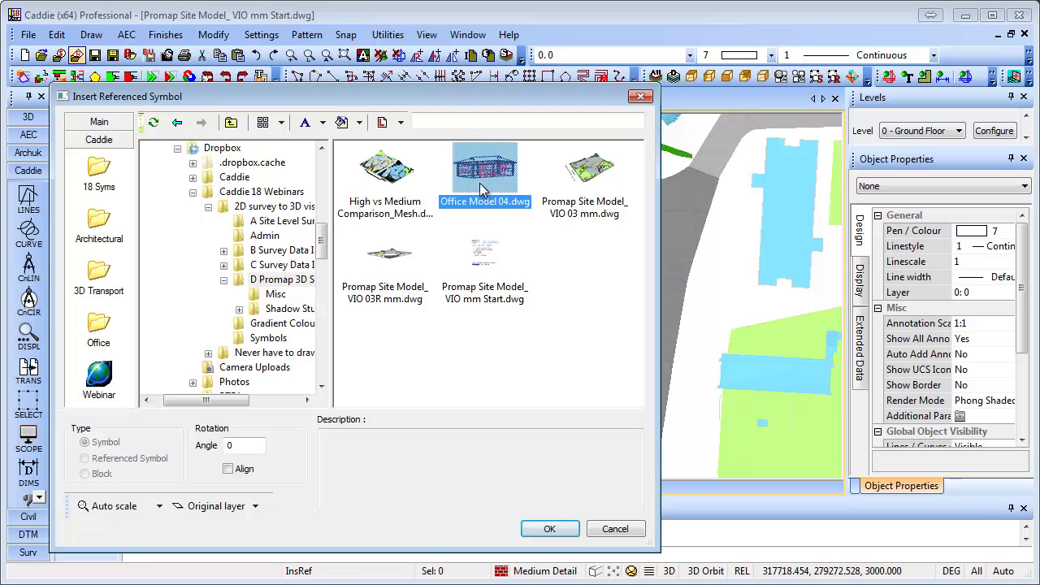
pyautogui.click(557, 531)
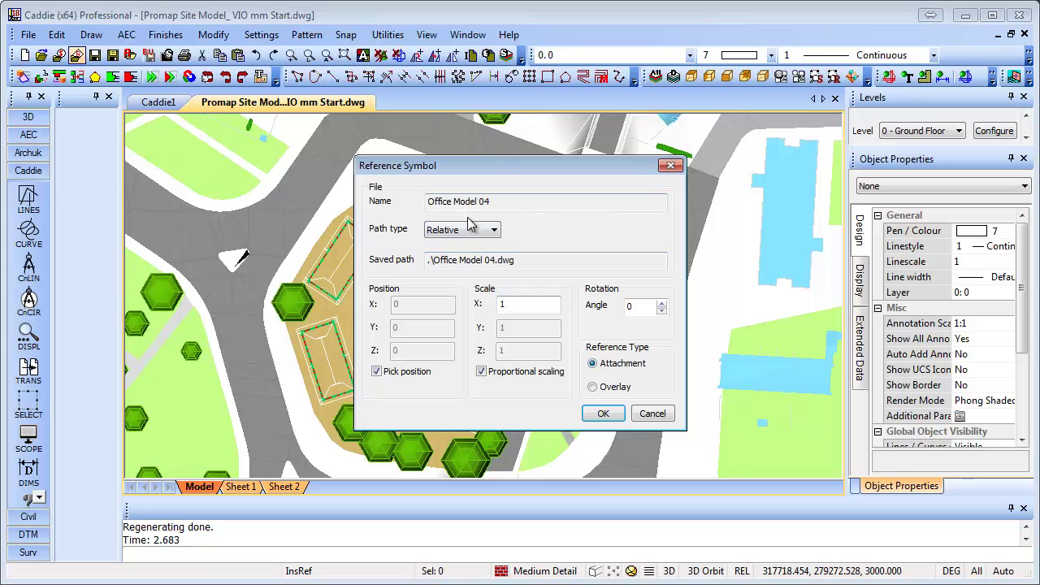
pyautogui.click(604, 415)
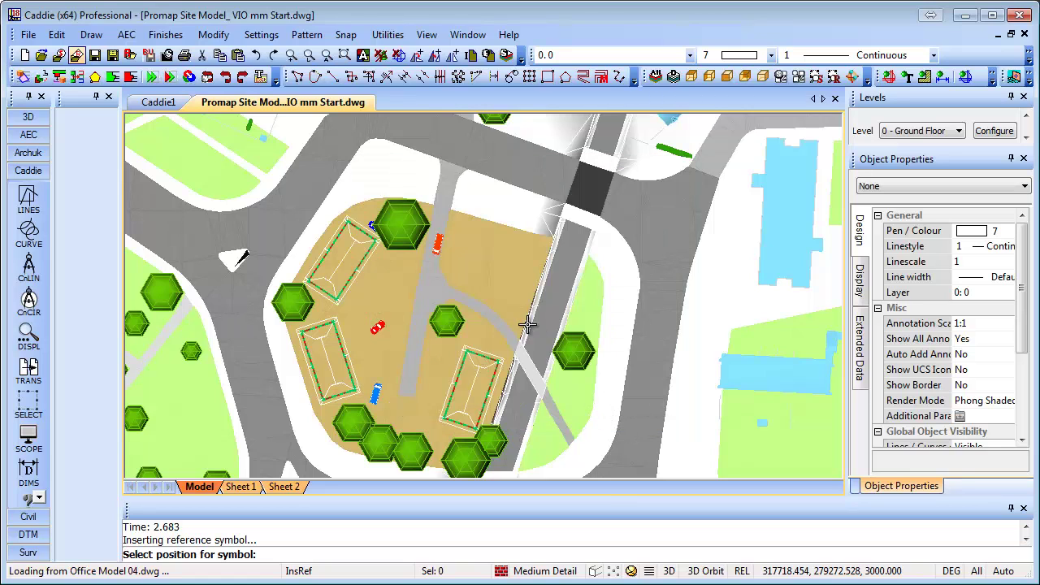
pyautogui.click(458, 266)
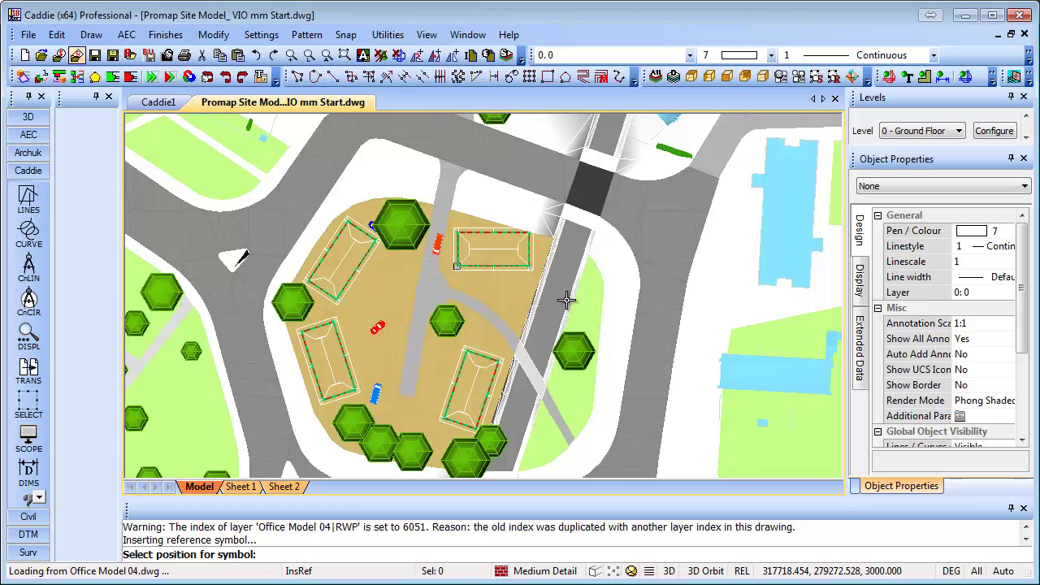
pyautogui.press('Escape')
# Step: Dynamically rotate the newly referenced office clockwise about its southwest corner to a rough angle
pyautogui.scroll(3, 500, 236)
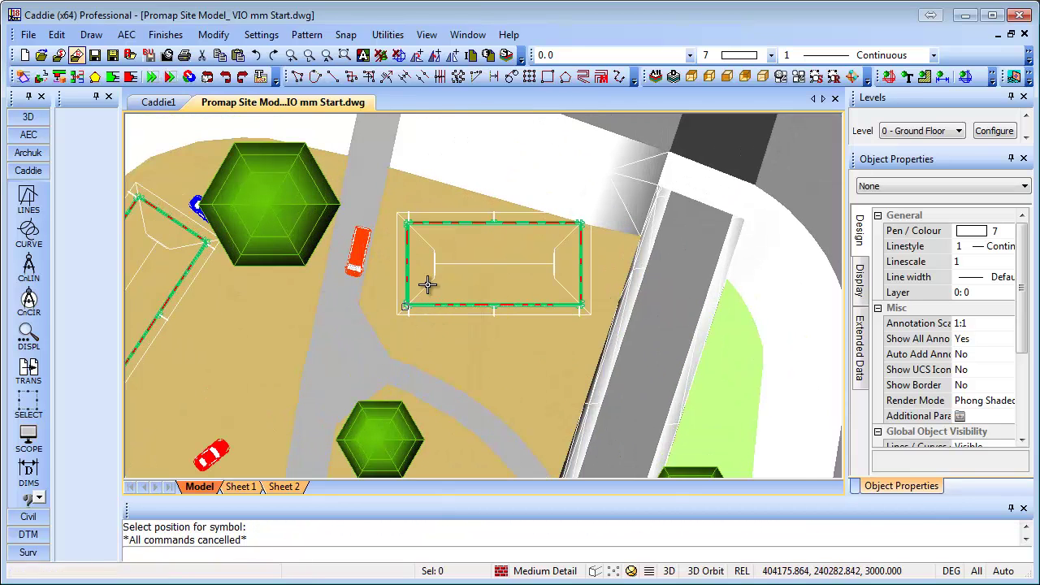
pyautogui.click(426, 305)
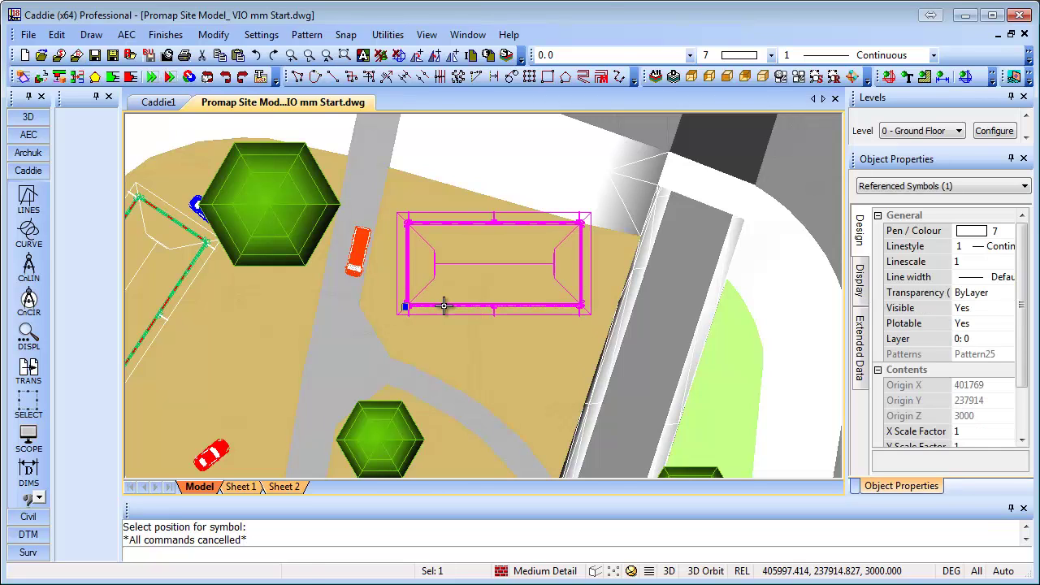
pyautogui.rightClick(443, 305)
pyautogui.click(520, 185)
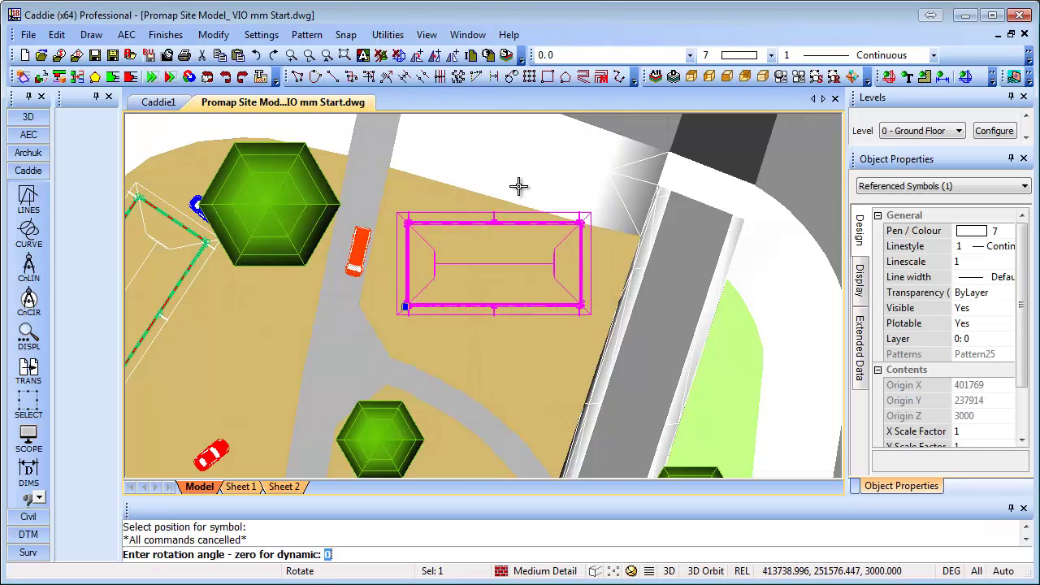
pyautogui.press('Return')
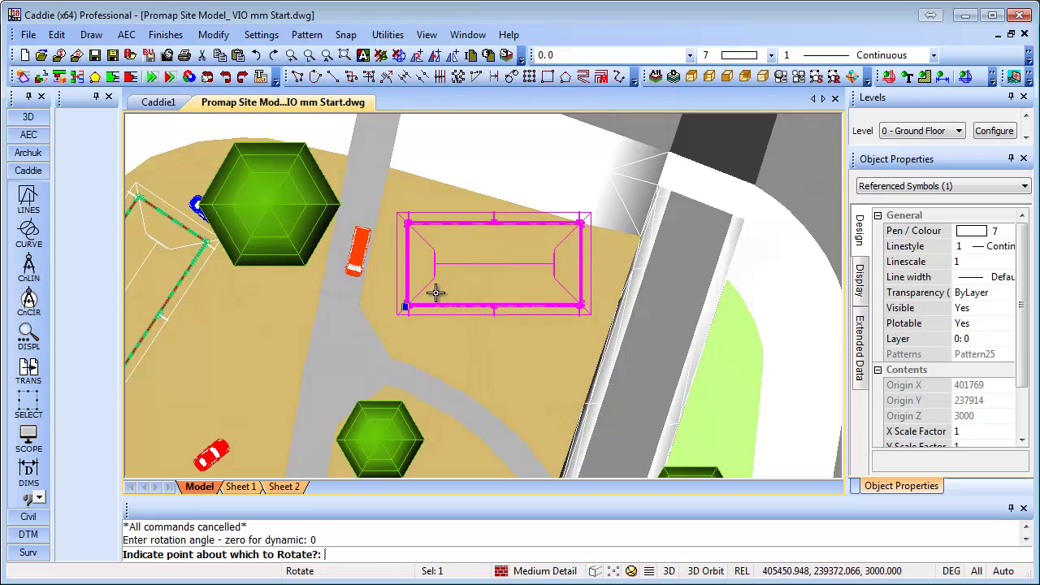
pyautogui.click(406, 305)
pyautogui.click(575, 305)
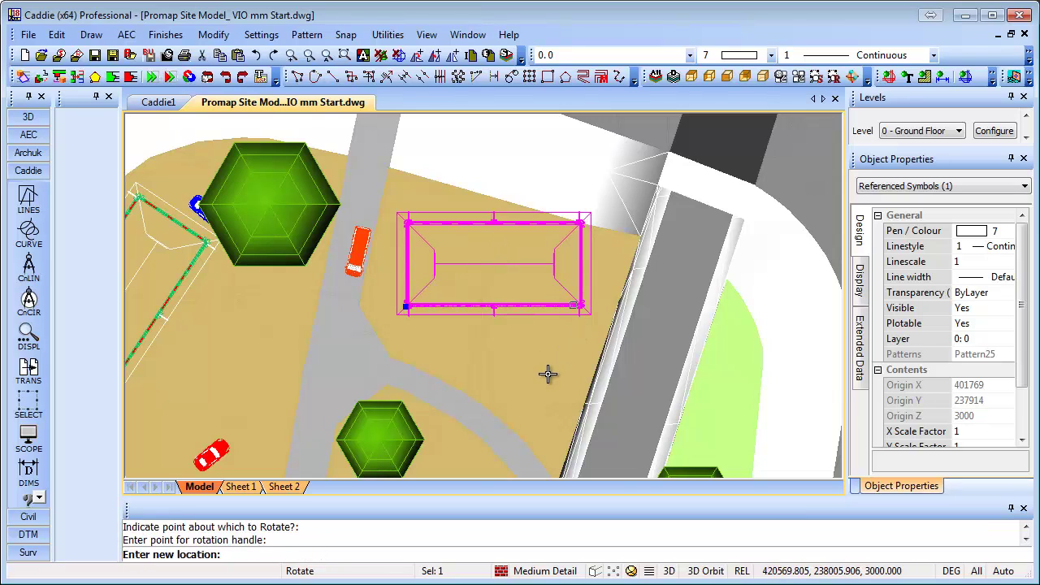
pyautogui.click(563, 391)
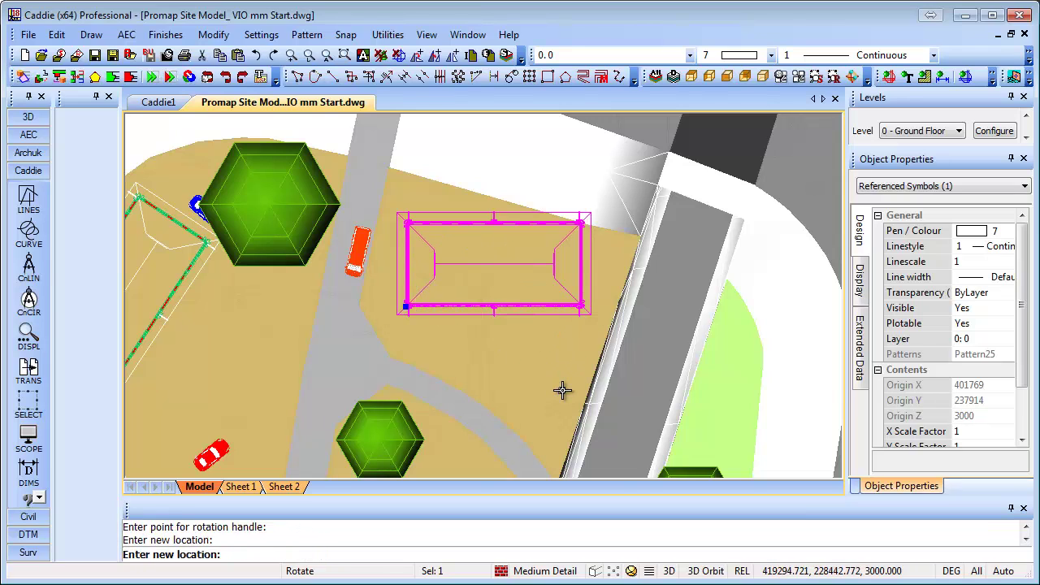
pyautogui.press('Escape')
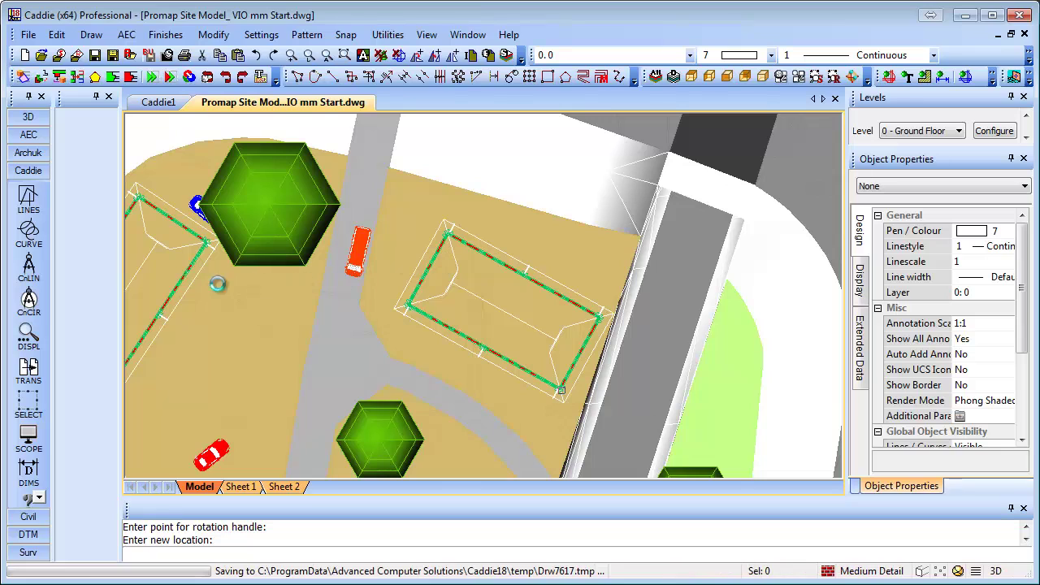
# Step: Draw two-point construction lines along the parking area's northern edge and along the access road edge west of the new office
pyautogui.click(28, 268)
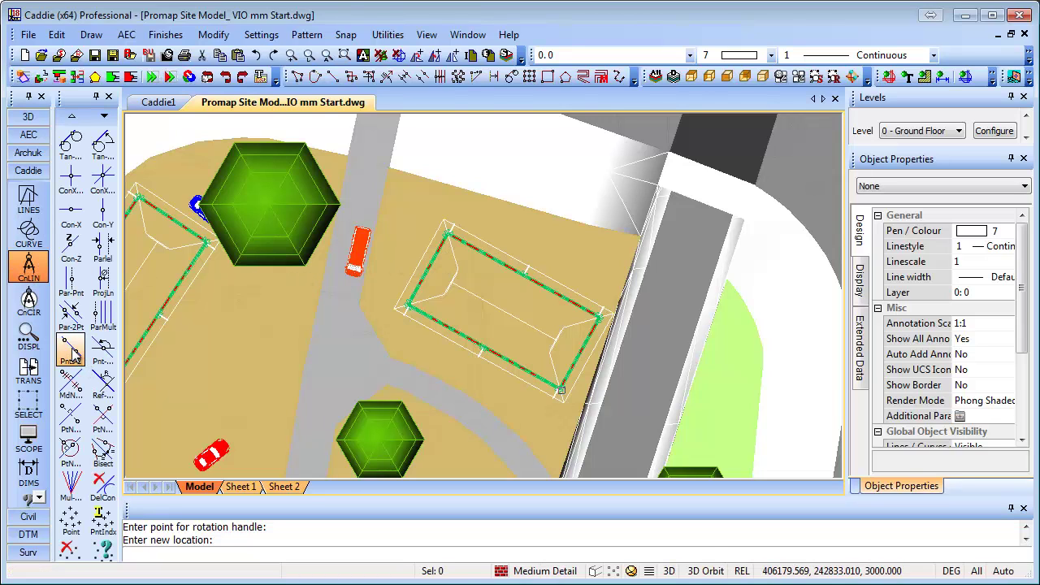
pyautogui.click(72, 349)
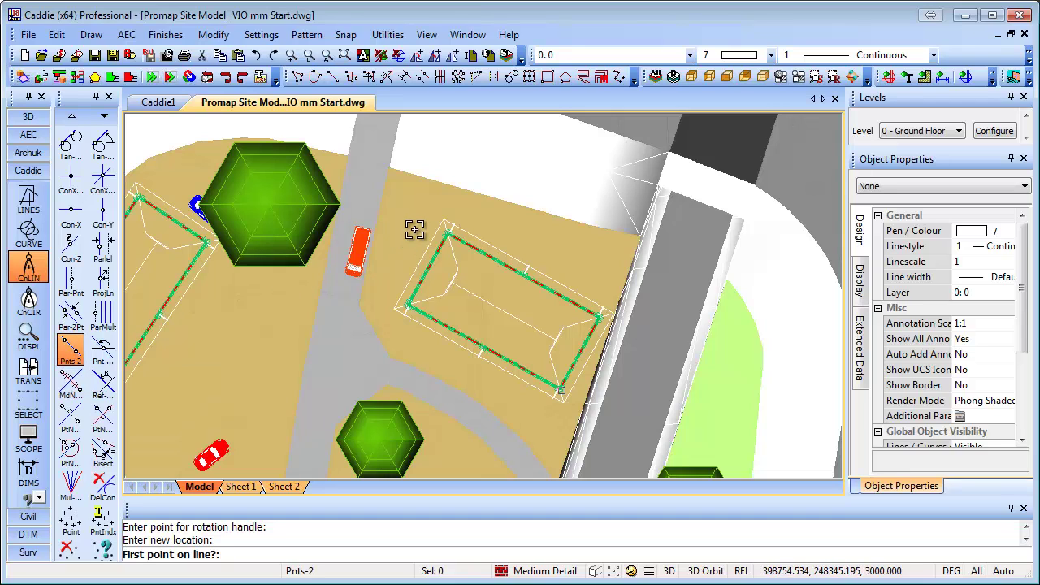
pyautogui.click(397, 170)
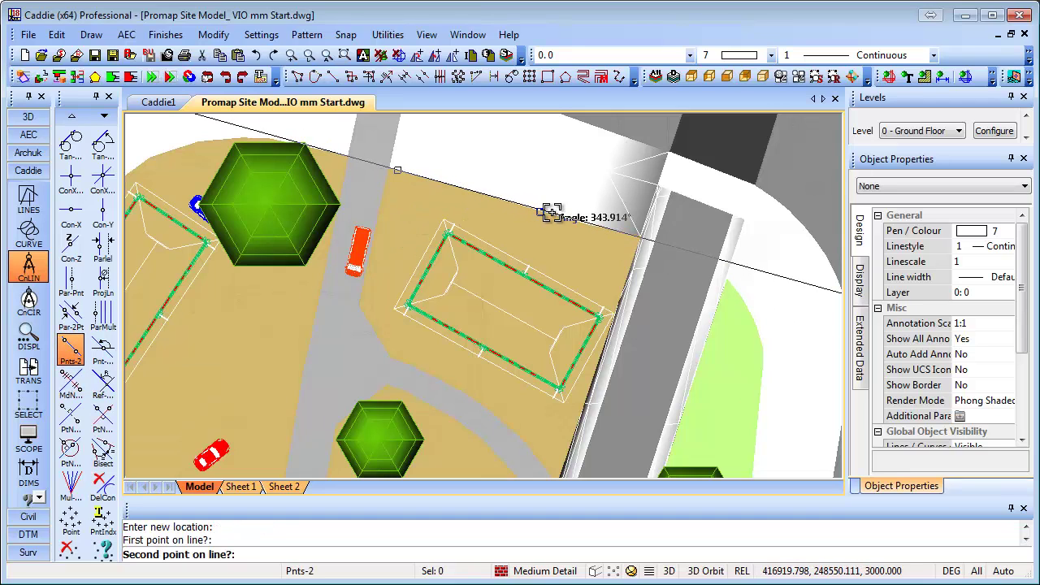
pyautogui.click(547, 211)
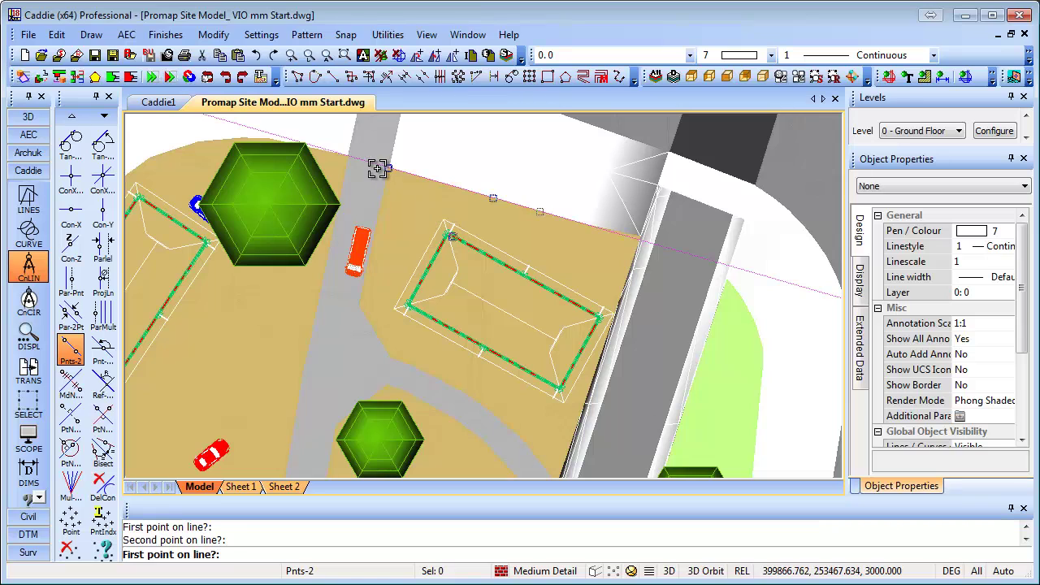
pyautogui.click(376, 233)
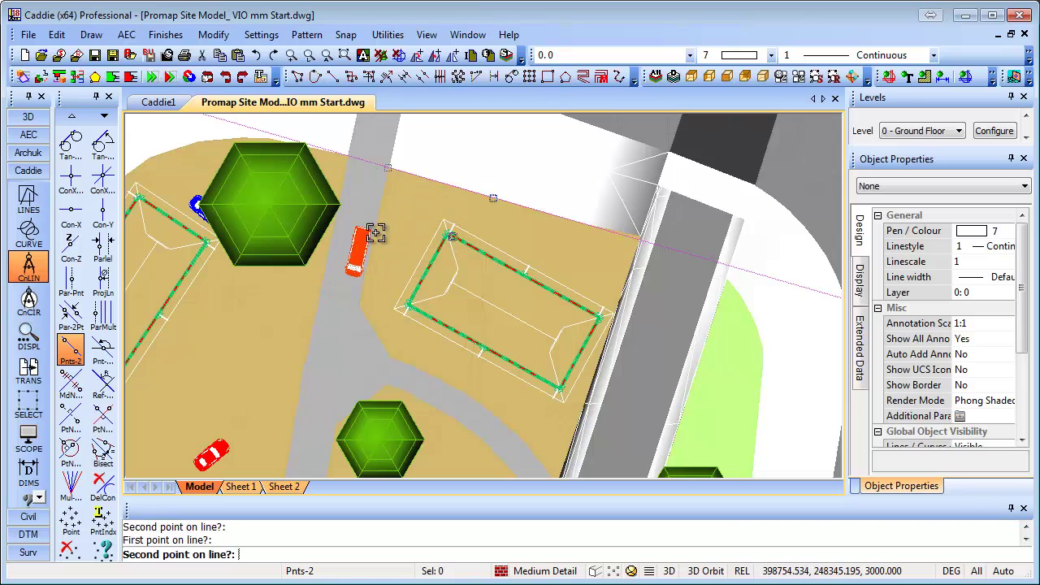
pyautogui.click(362, 300)
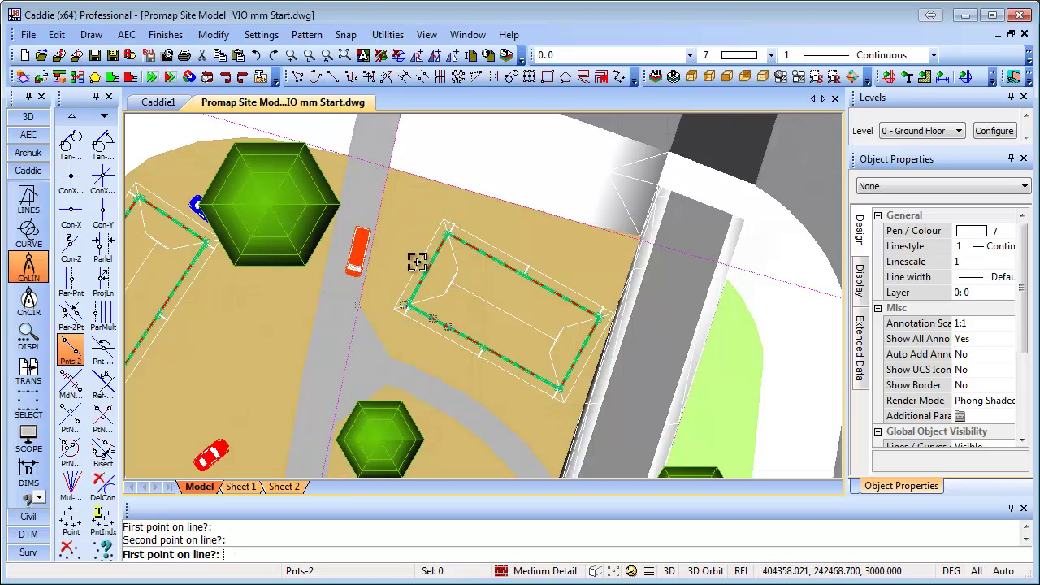
# Step: Offset both construction lines by 3500 toward the new office with parallel construction lines
pyautogui.click(104, 246)
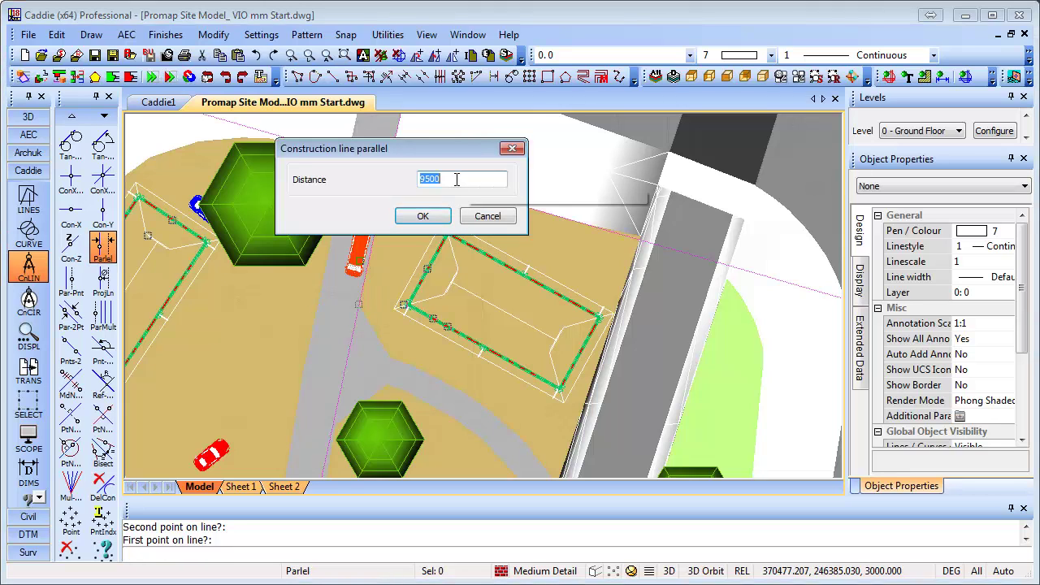
pyautogui.write('3500')
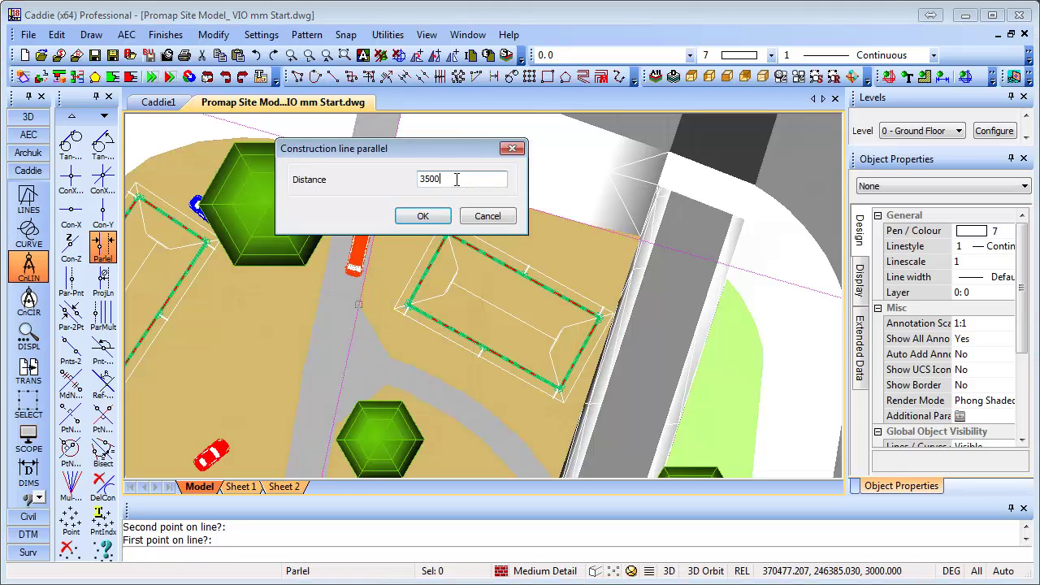
pyautogui.click(423, 217)
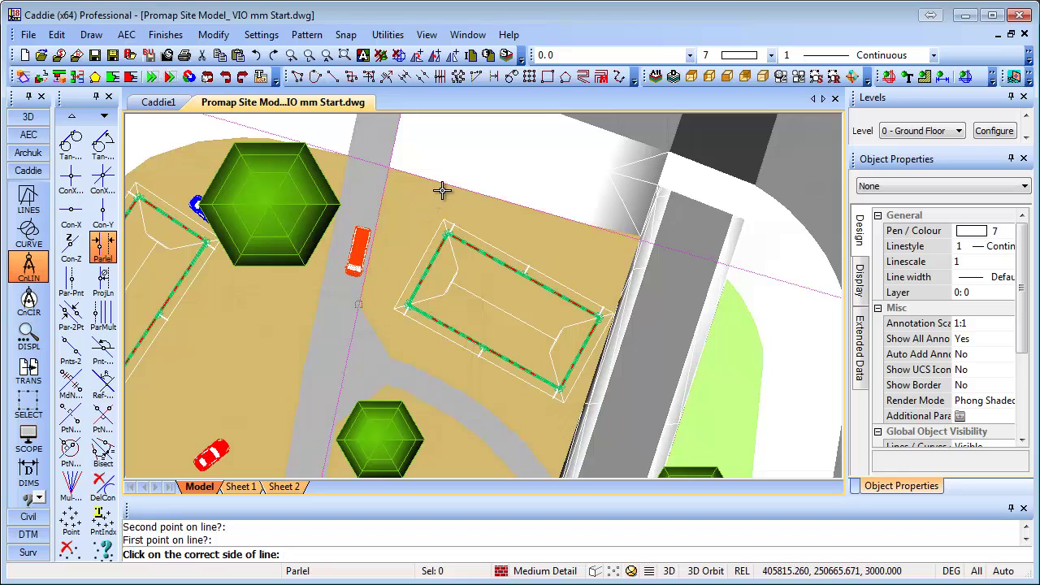
pyautogui.click(442, 188)
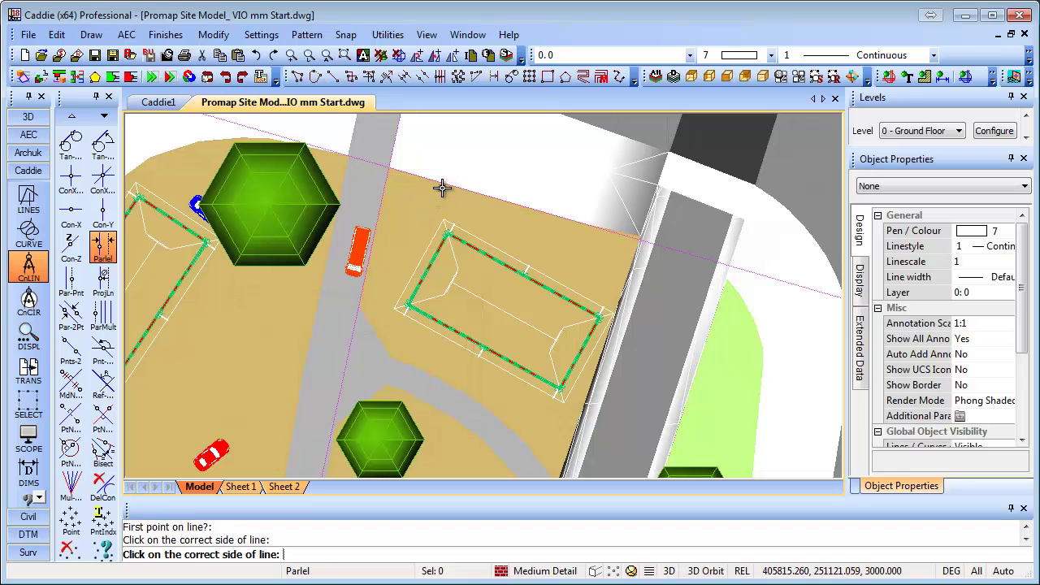
pyautogui.click(382, 234)
# Step: Add another parallel construction line 9500 south of the northern offset line to mark the office's front wall
pyautogui.click(561, 259)
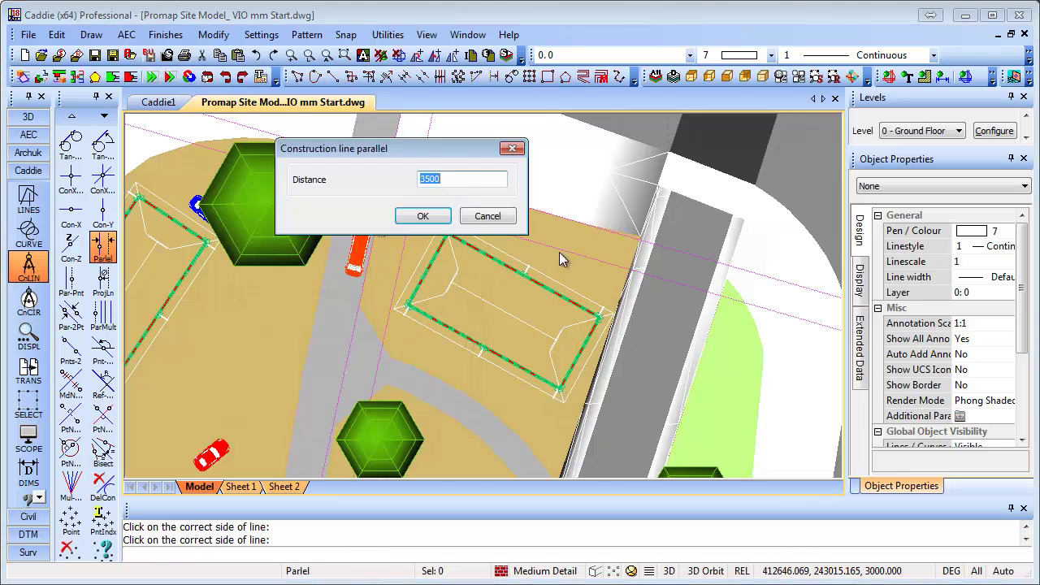
pyautogui.write('950')
pyautogui.click(424, 217)
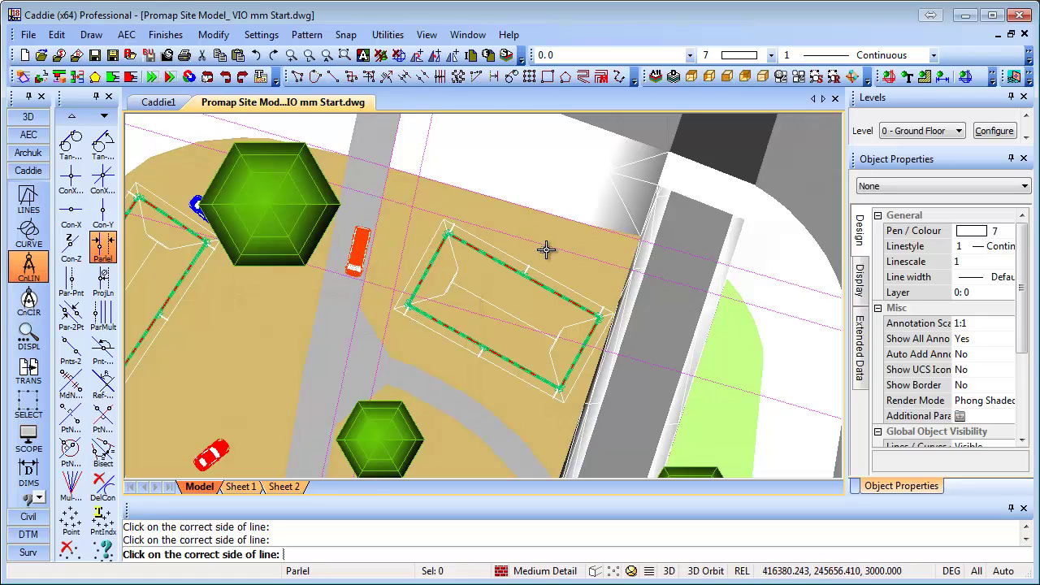
pyautogui.press('Escape')
# Step: Move the new office so its southwest corner sits on the intersection of the road offset line and the southernmost construction line
pyautogui.click(495, 258)
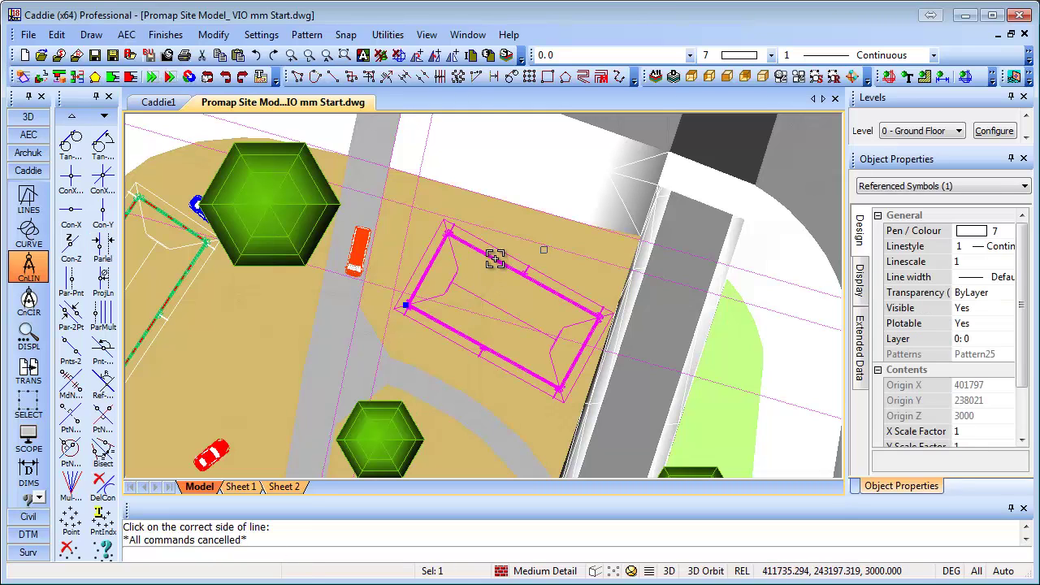
pyautogui.rightClick(496, 260)
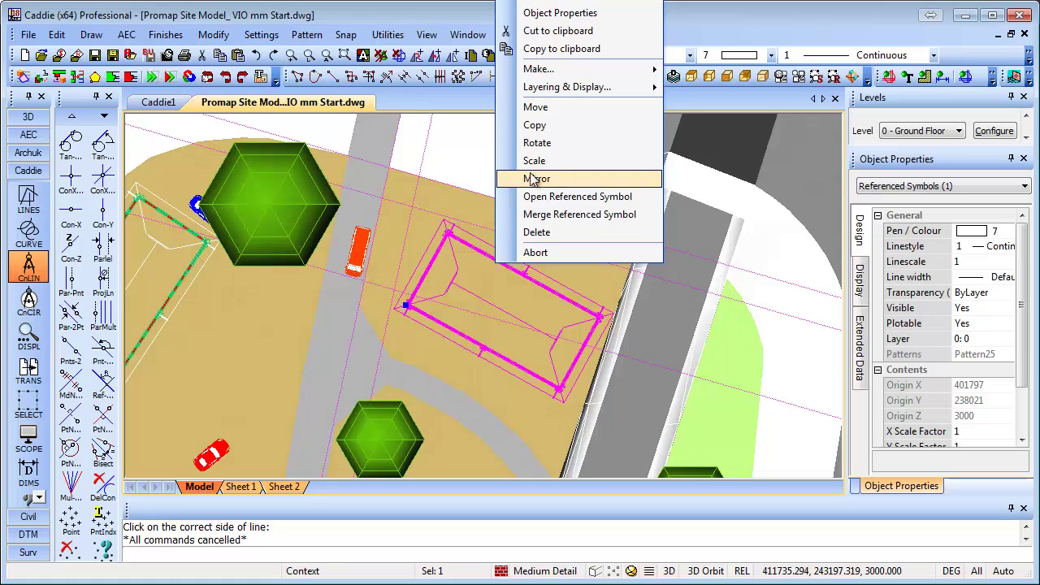
pyautogui.click(546, 117)
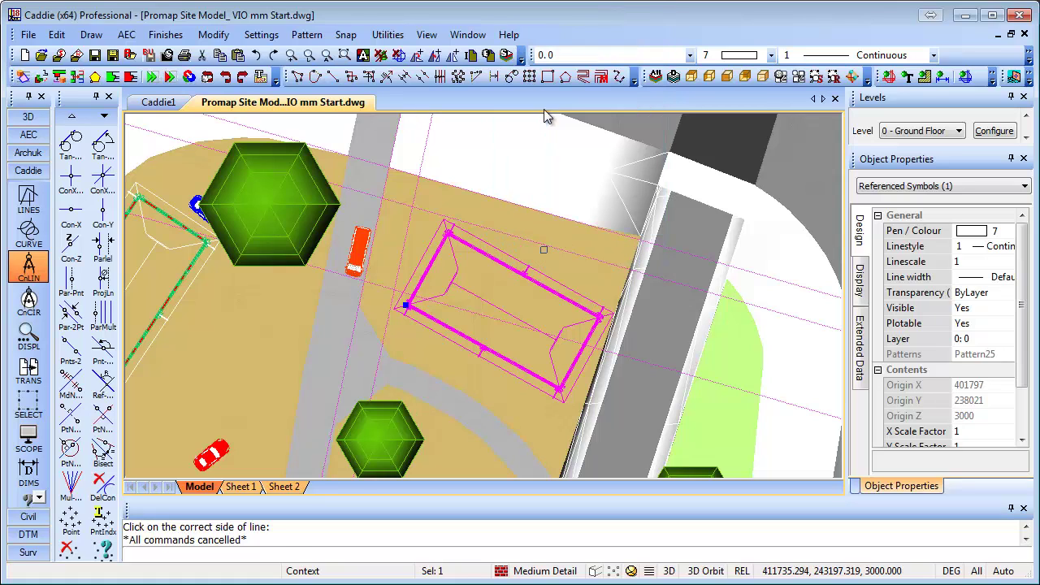
pyautogui.click(408, 309)
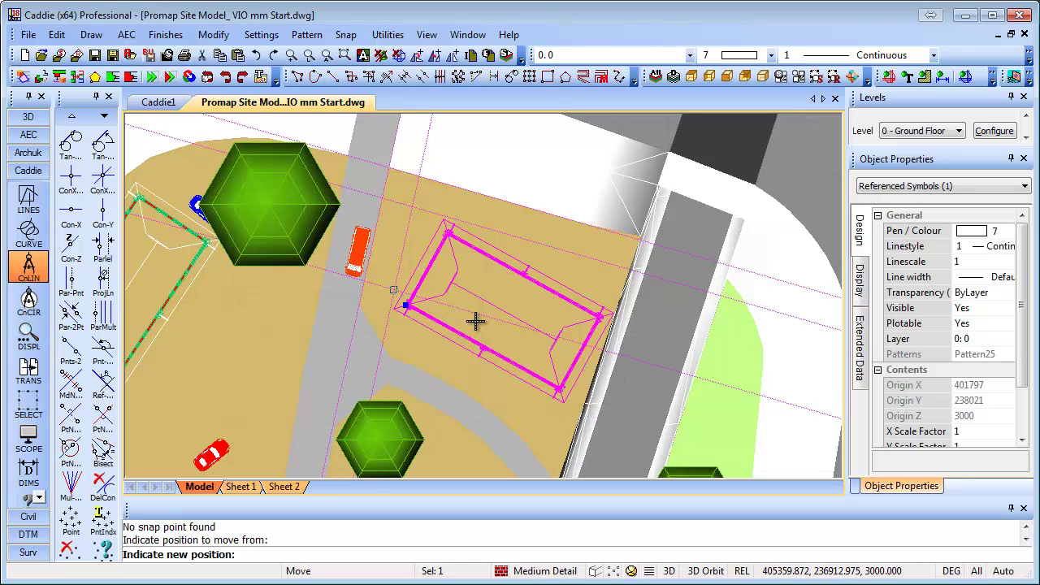
pyautogui.click(528, 330)
pyautogui.press('Escape')
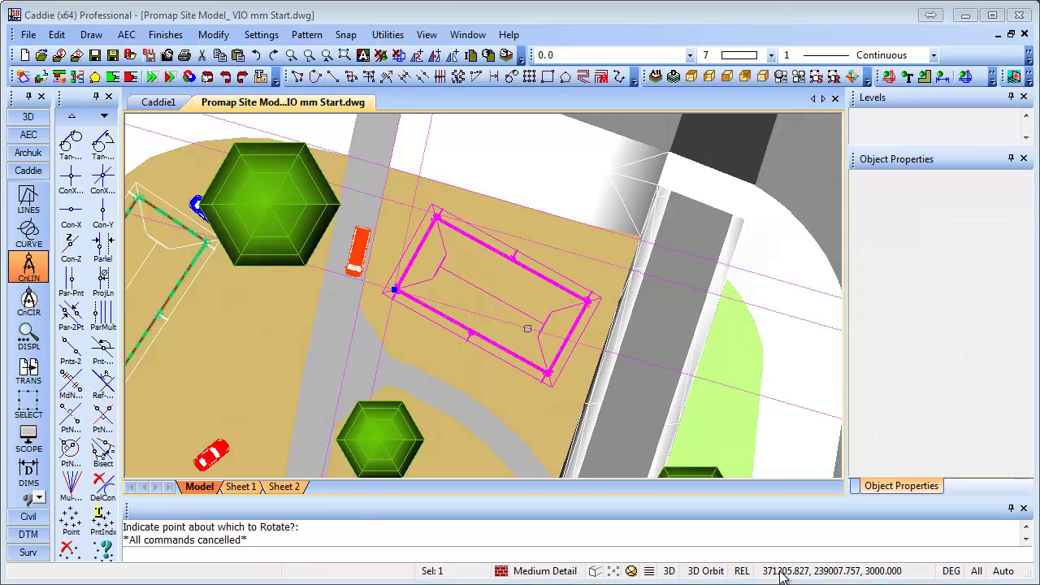
# Step: Dynamically rotate the office about its southwest corner to align its long wall with the southernmost construction line, and clear the construction lines
pyautogui.rightClick(472, 316)
pyautogui.click(542, 193)
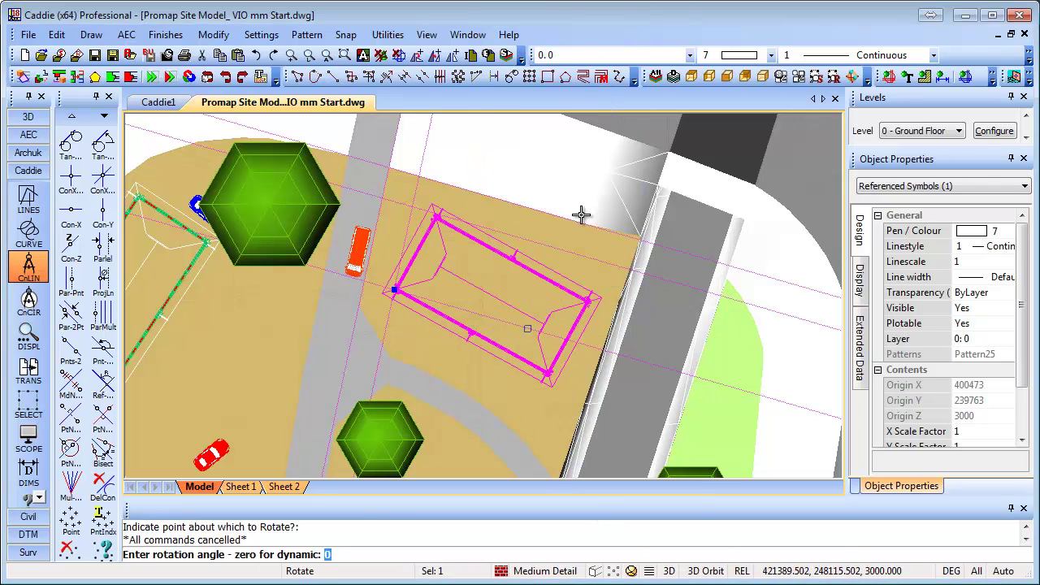
pyautogui.press('Return')
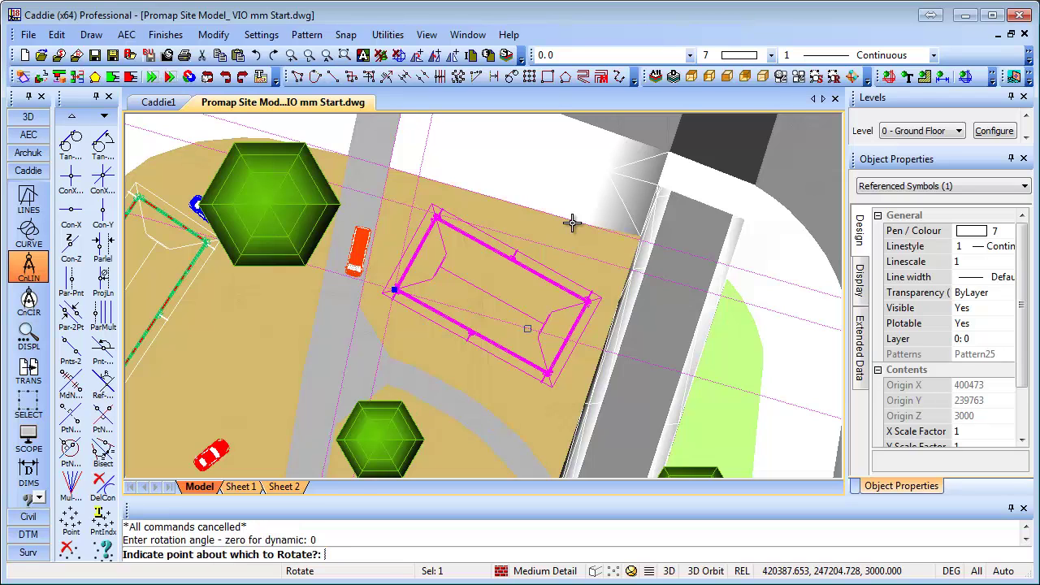
pyautogui.click(396, 288)
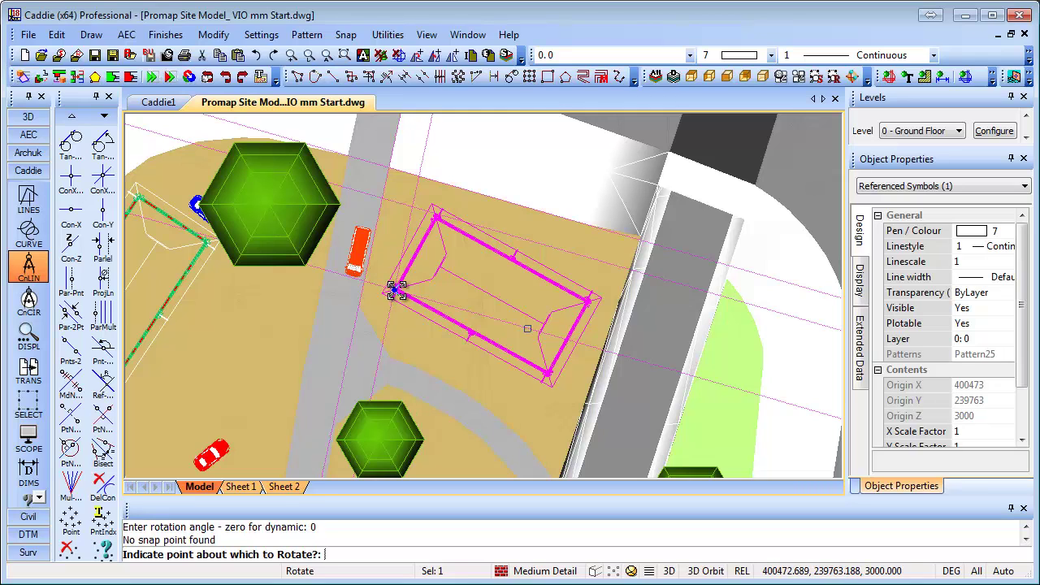
pyautogui.click(396, 291)
pyautogui.click(547, 372)
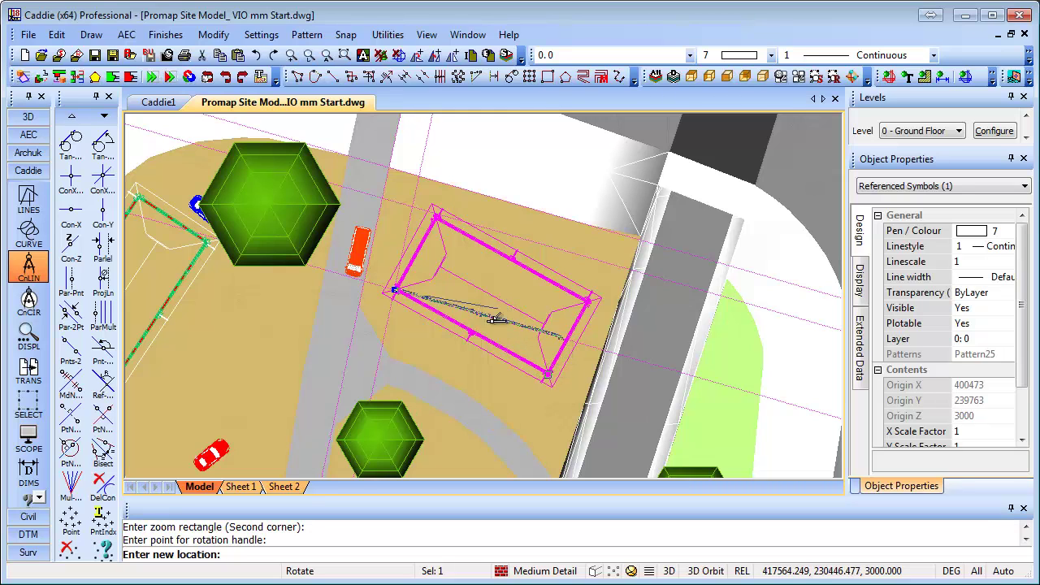
pyautogui.click(591, 388)
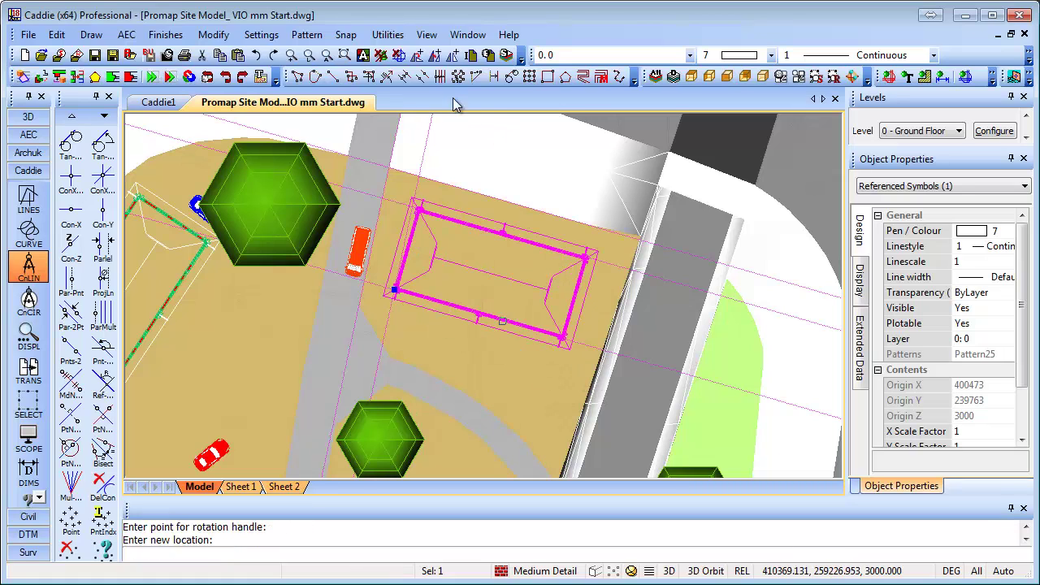
pyautogui.click(399, 55)
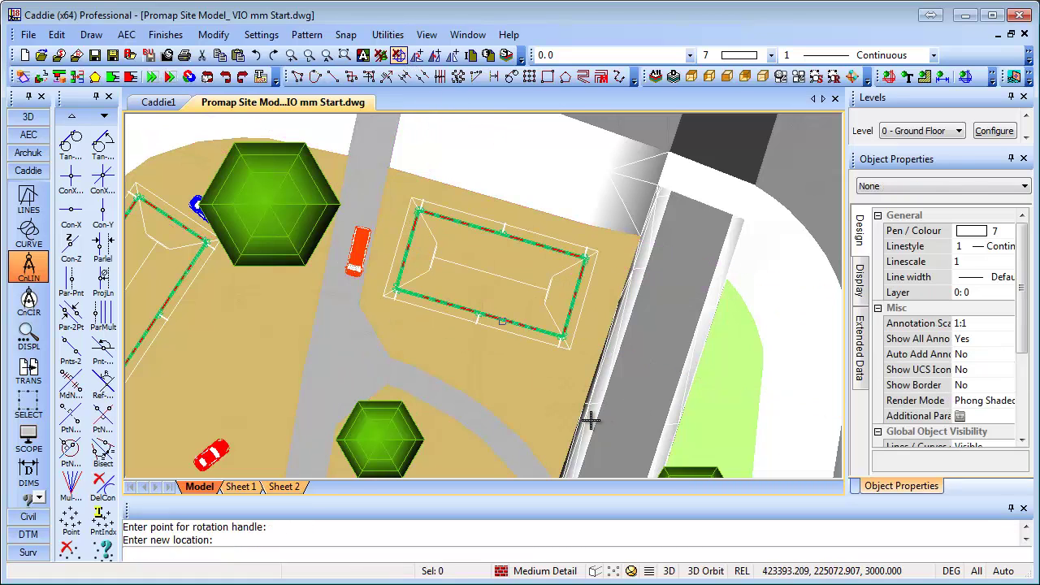
# Step: Switch the site model's display from wireframe shading to Phong shaded
pyautogui.moveTo(446, 418); pyautogui.dragTo(493, 391, button='middle')
pyautogui.click(530, 424)
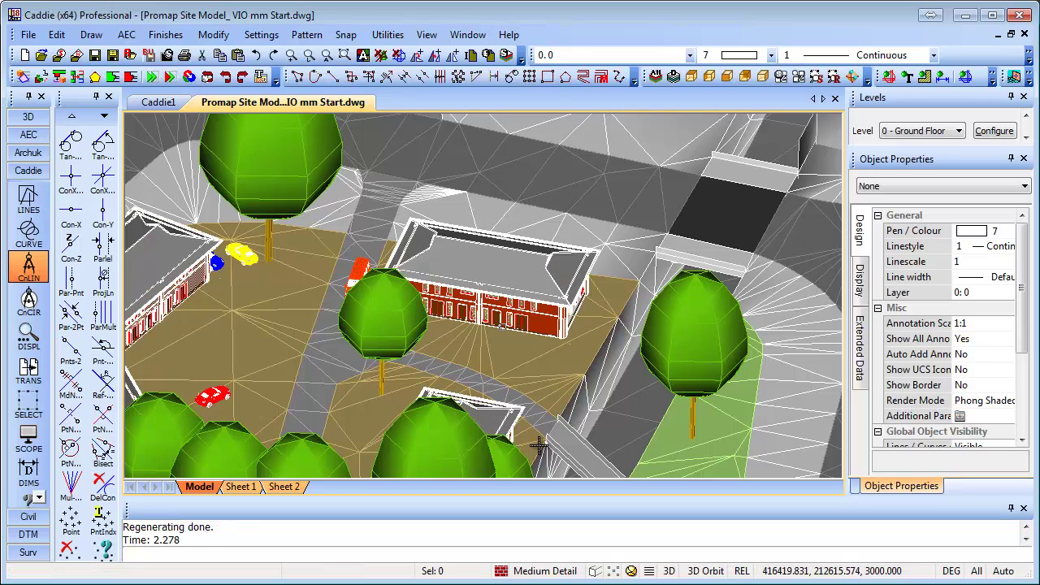
pyautogui.moveTo(436, 418); pyautogui.dragTo(507, 334, button='middle')
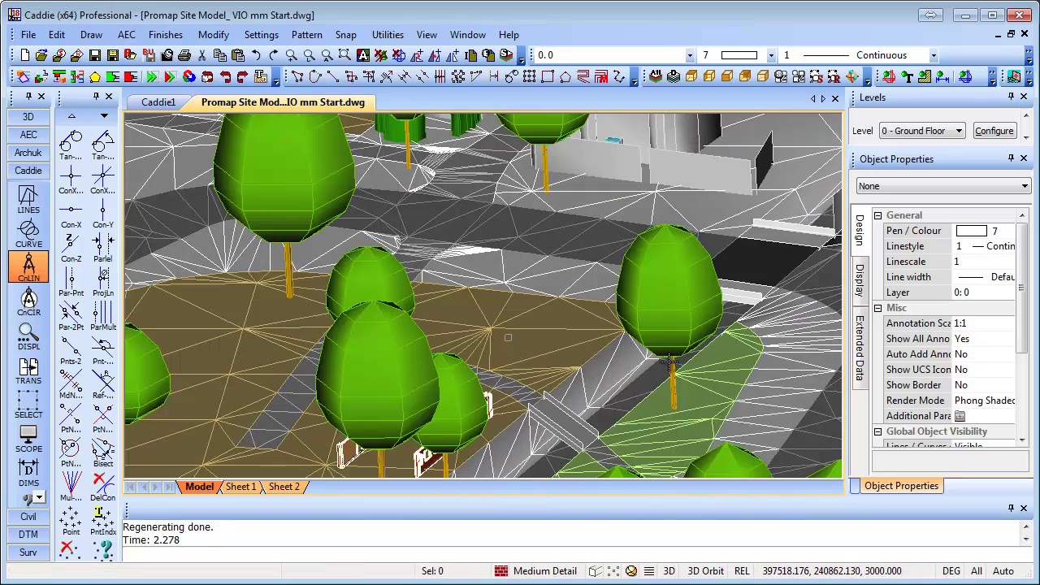
pyautogui.moveTo(759, 374); pyautogui.dragTo(742, 412, button='middle')
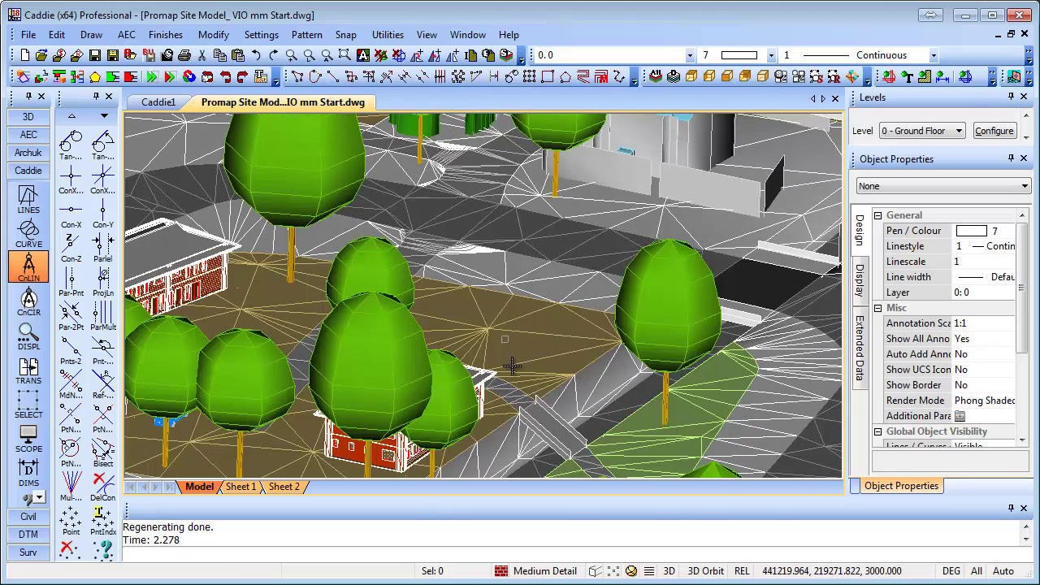
pyautogui.moveTo(620, 419); pyautogui.dragTo(532, 295, button='middle')
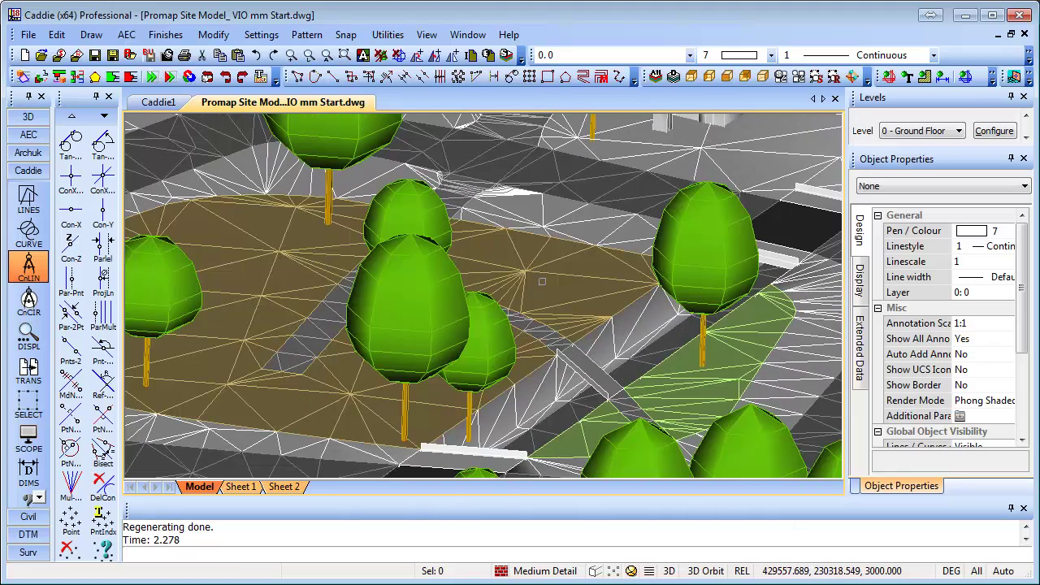
pyautogui.click(632, 570)
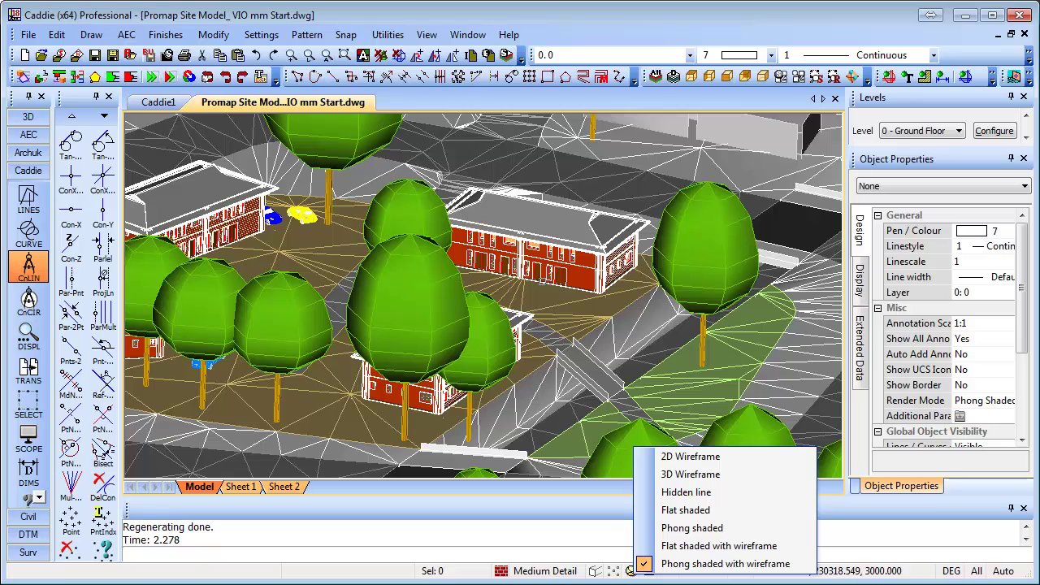
pyautogui.click(700, 528)
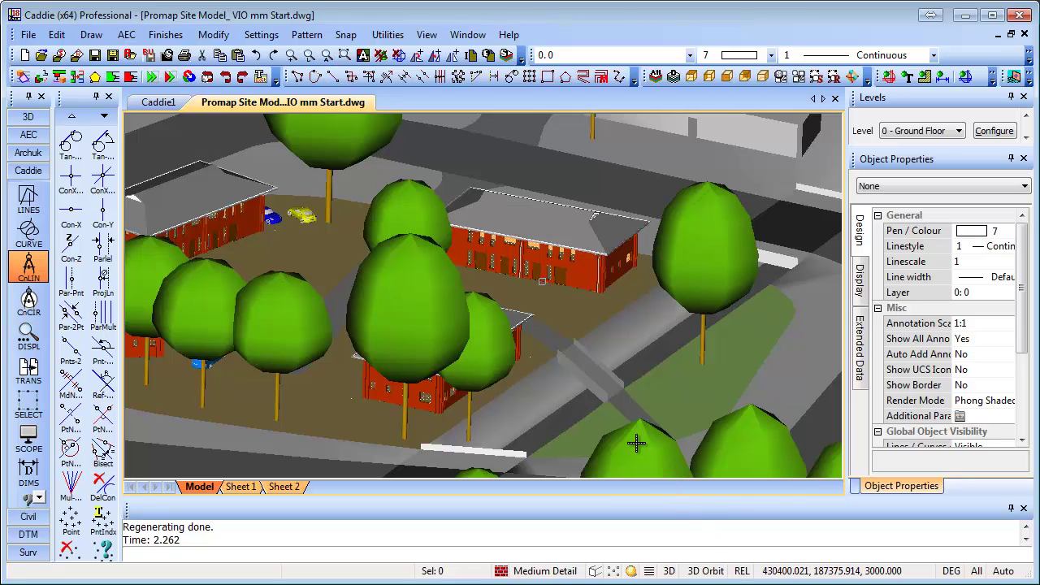
# Step: Copy the orange van on the access road to the open ground beside the new office's east end
pyautogui.moveTo(634, 436)
pyautogui.mouseDown()
pyautogui.moveTo(603, 402)
pyautogui.moveTo(607, 427)
pyautogui.moveTo(651, 428)
pyautogui.mouseUp()
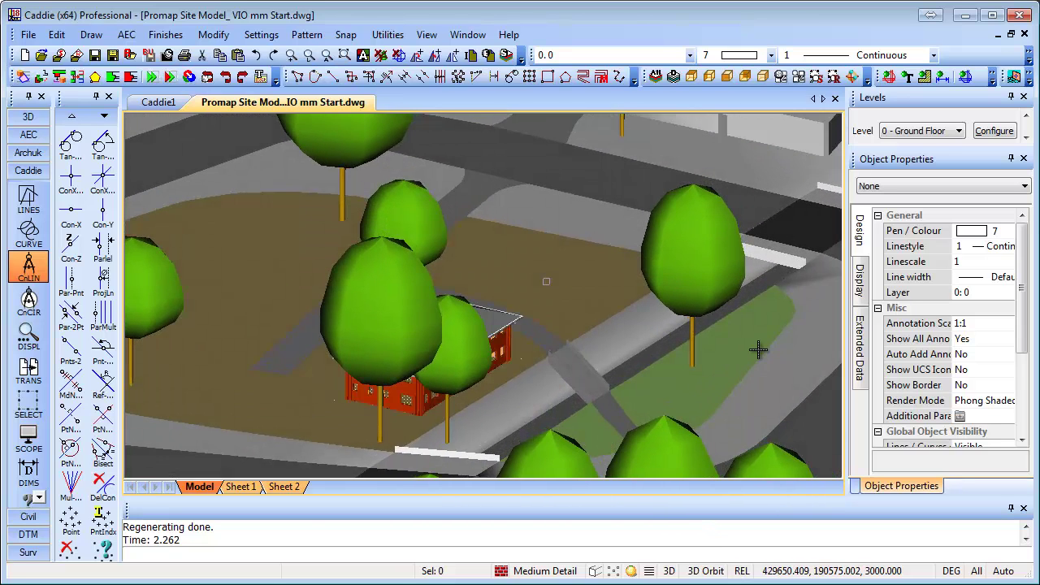
pyautogui.moveTo(757, 350); pyautogui.dragTo(744, 361)
pyautogui.moveTo(769, 301); pyautogui.dragTo(413, 350)
pyautogui.moveTo(336, 299); pyautogui.dragTo(439, 237)
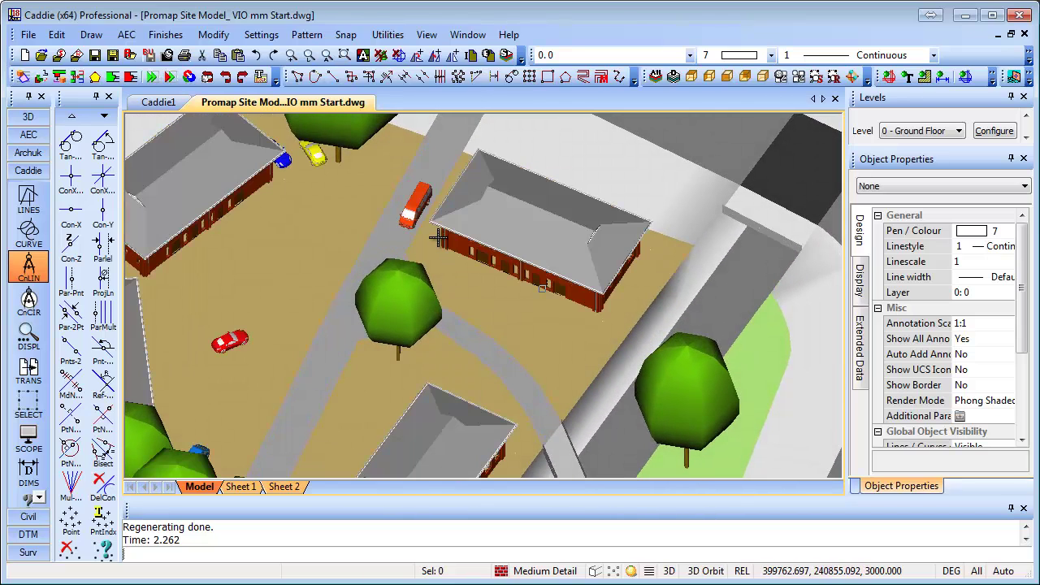
pyautogui.click(421, 201)
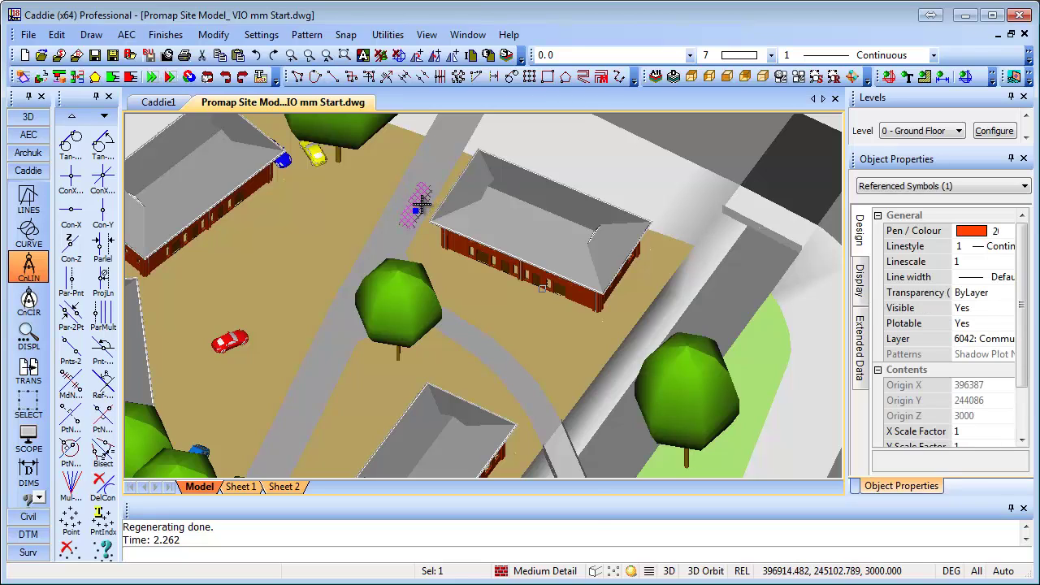
pyautogui.rightClick(422, 203)
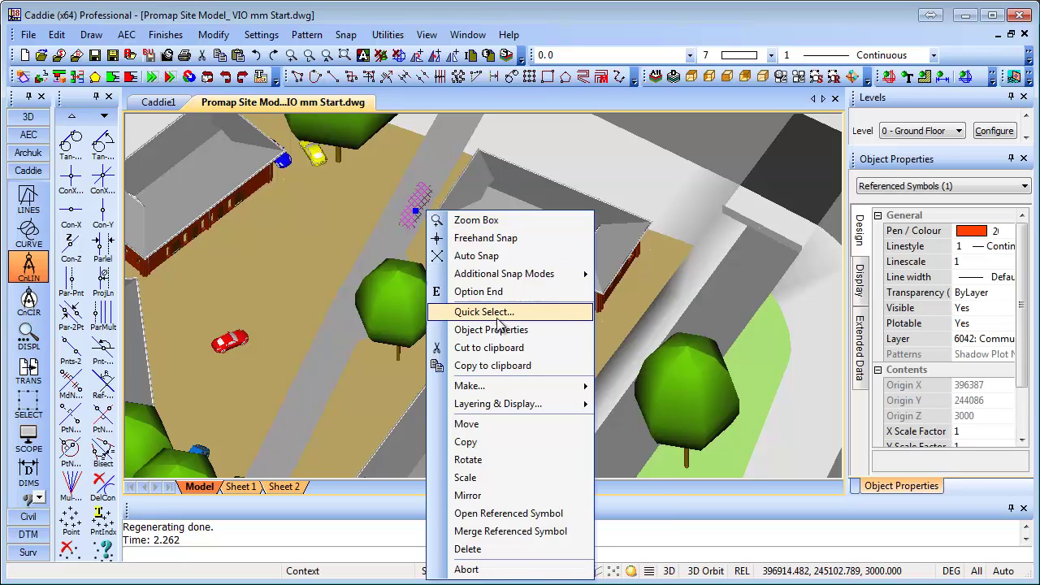
pyautogui.click(493, 443)
pyautogui.click(492, 442)
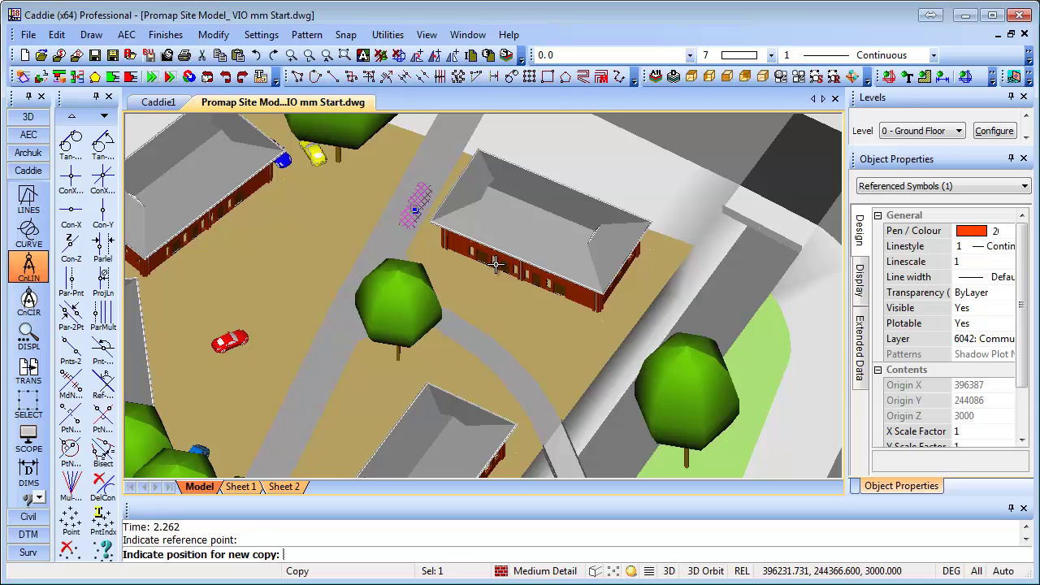
pyautogui.click(706, 318)
pyautogui.press('Escape')
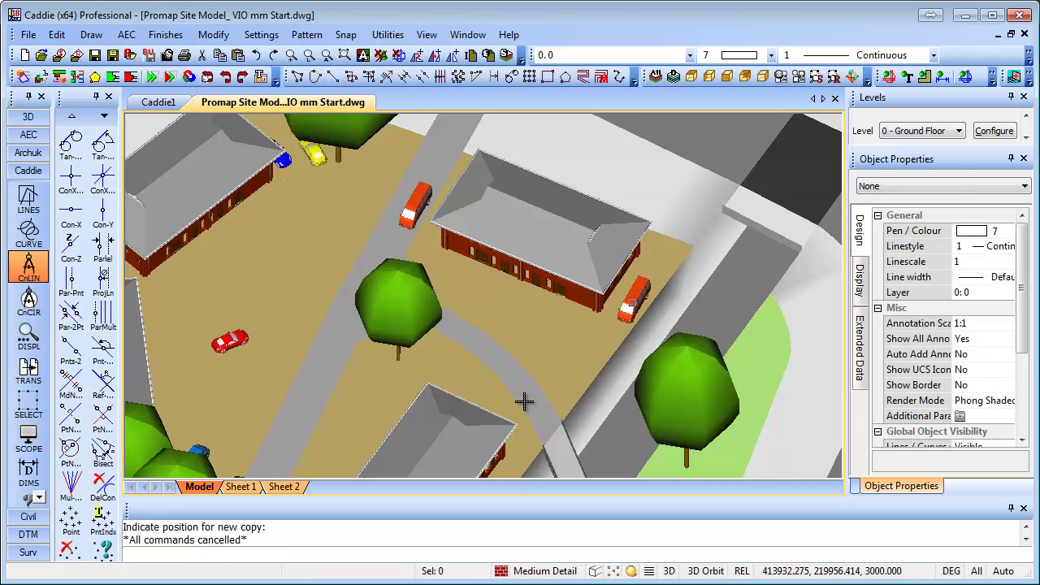
# Step: Turn on the display of layer 6031: Walkthrough to show the camera path through the site
pyautogui.moveTo(550, 434); pyautogui.dragTo(571, 361, button='middle')
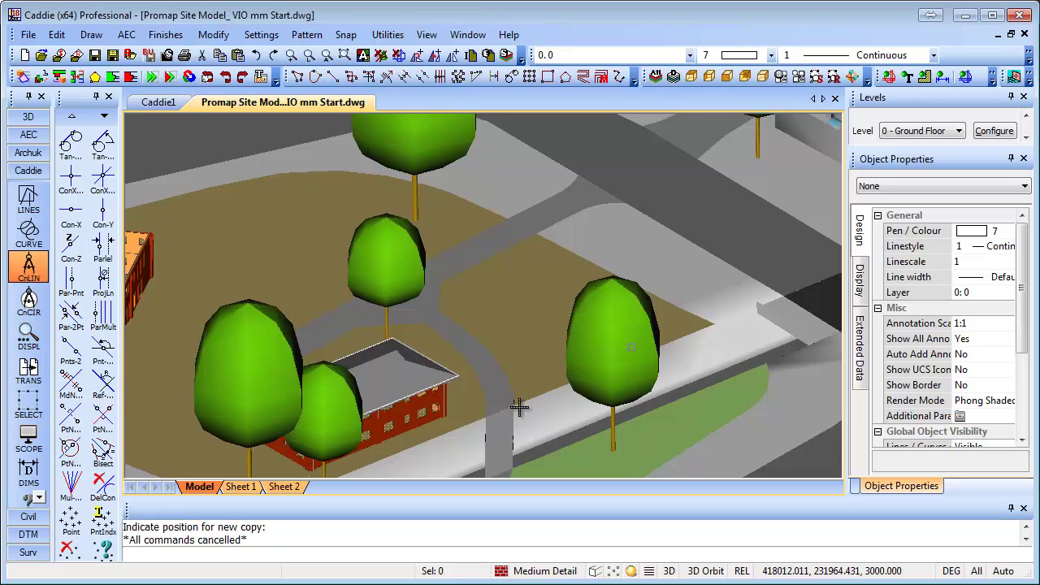
pyautogui.click(674, 77)
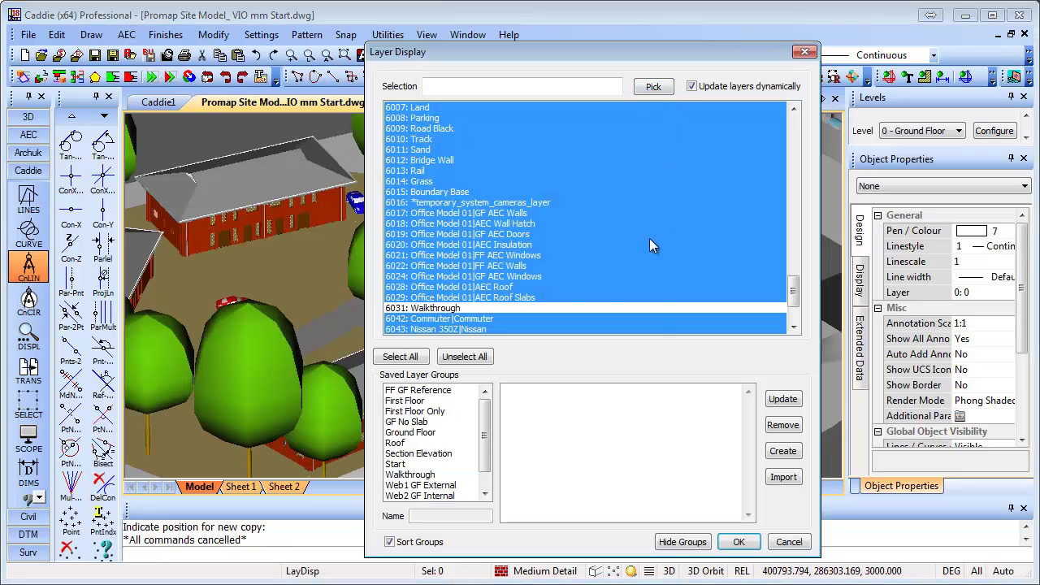
pyautogui.click(439, 309)
pyautogui.click(737, 542)
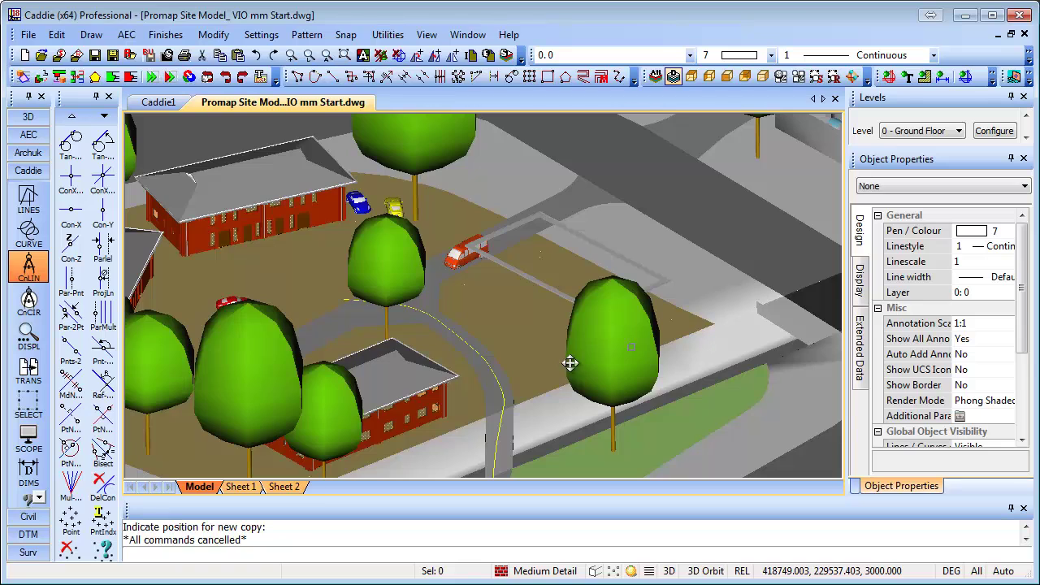
pyautogui.moveTo(570, 363); pyautogui.dragTo(613, 288, button='middle')
pyautogui.scroll(3, 614, 325)
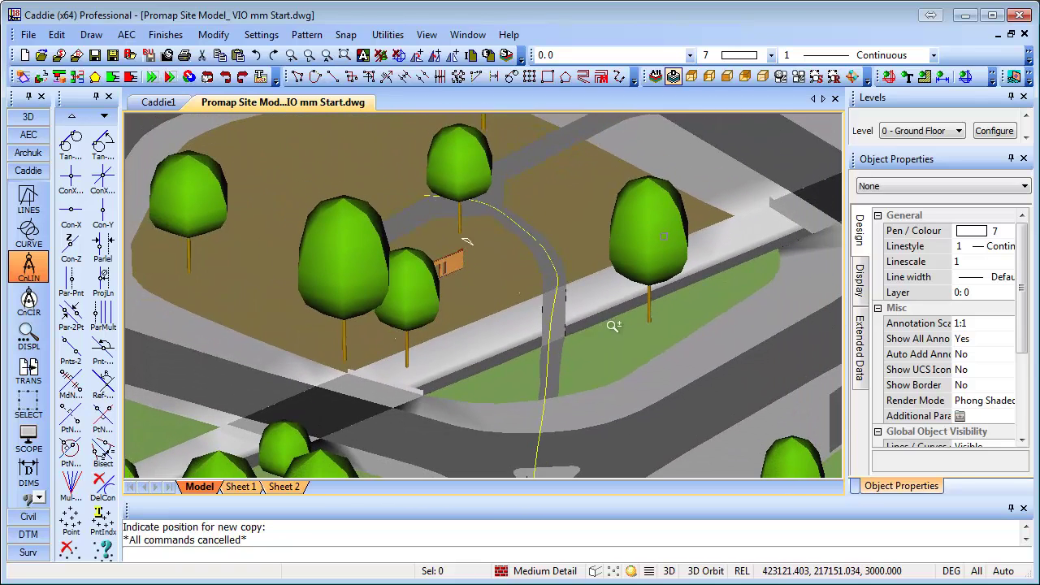
pyautogui.scroll(-3, 611, 333)
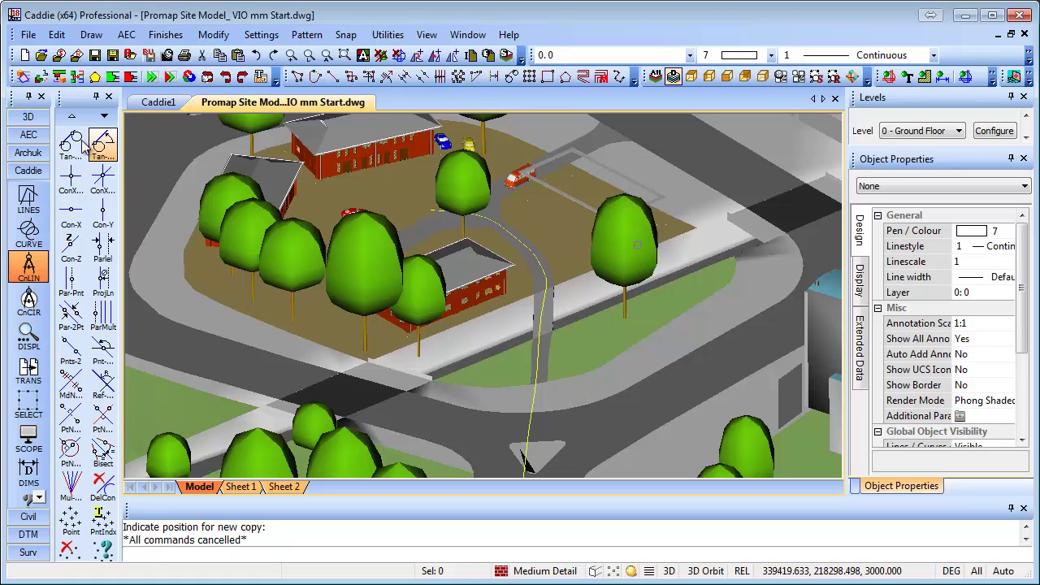
# Step: Set up the walkthrough with 5 major camera points, 250 intermediate points, 0 frame delay and 1800 eye height, without creating slides
pyautogui.click(27, 117)
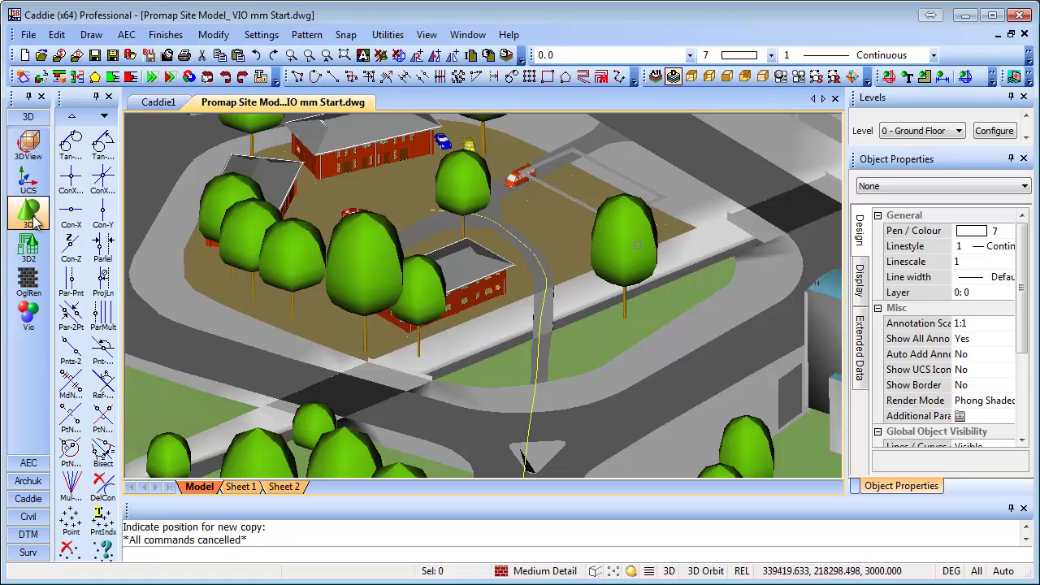
pyautogui.click(29, 144)
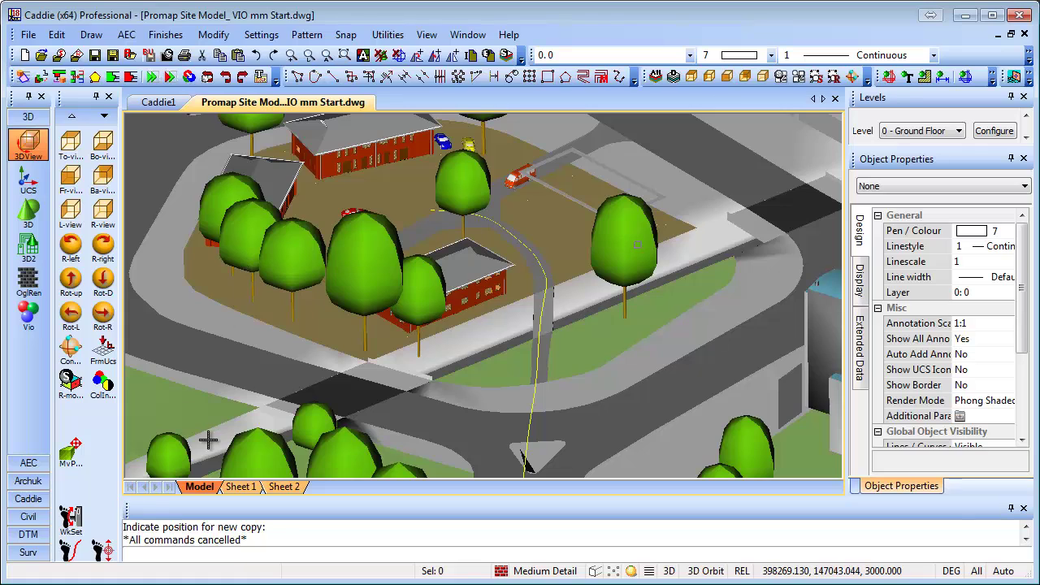
pyautogui.click(71, 522)
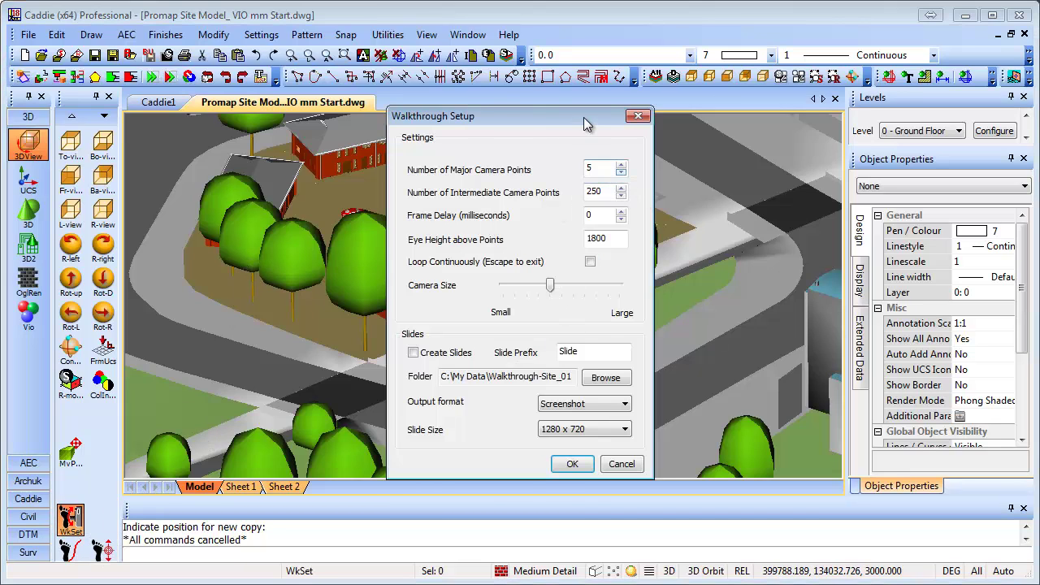
pyautogui.moveTo(586, 124); pyautogui.dragTo(307, 116)
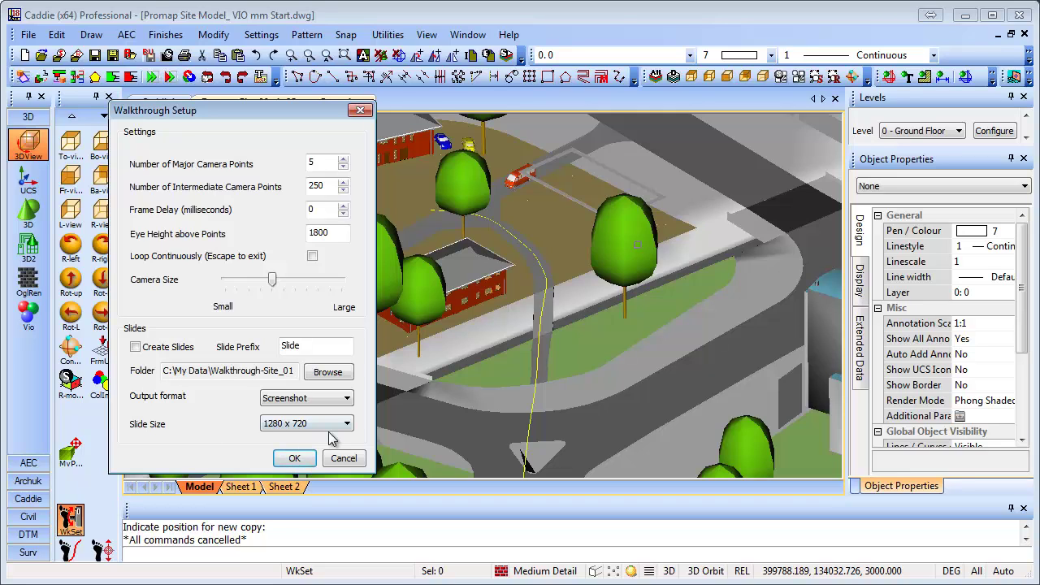
pyautogui.click(296, 460)
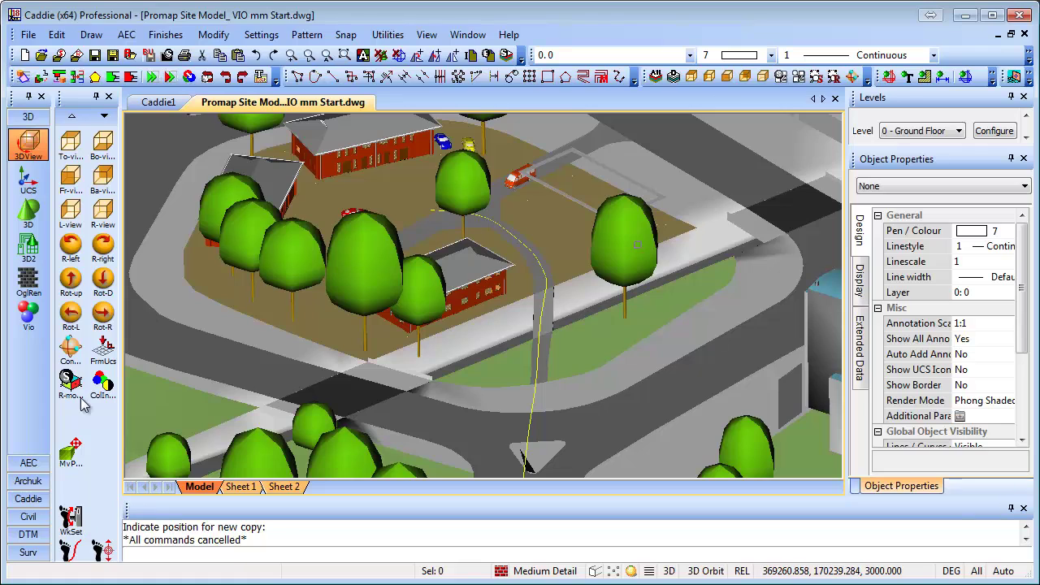
pyautogui.scroll(-2, 81, 407)
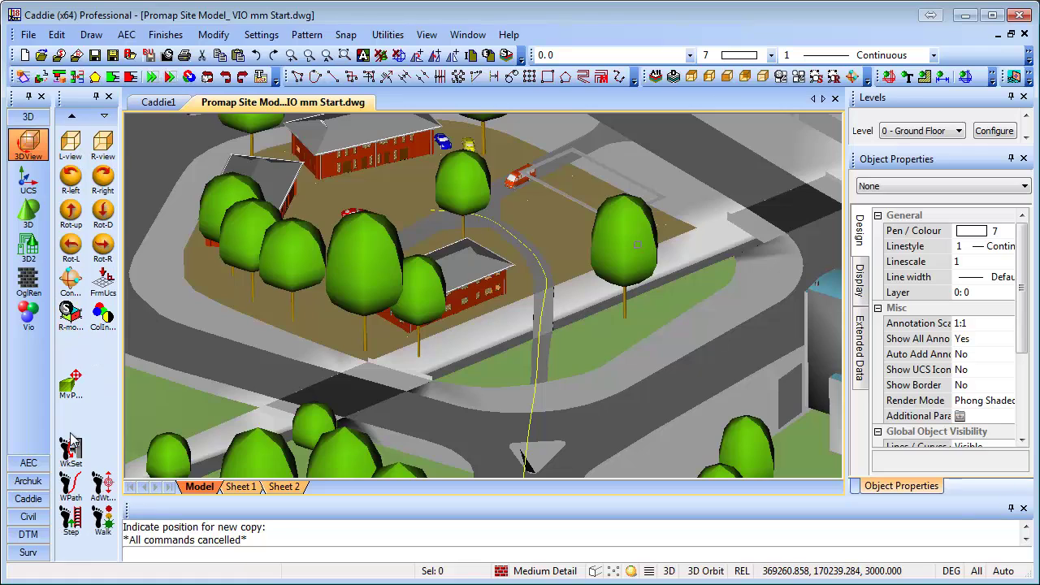
pyautogui.click(104, 487)
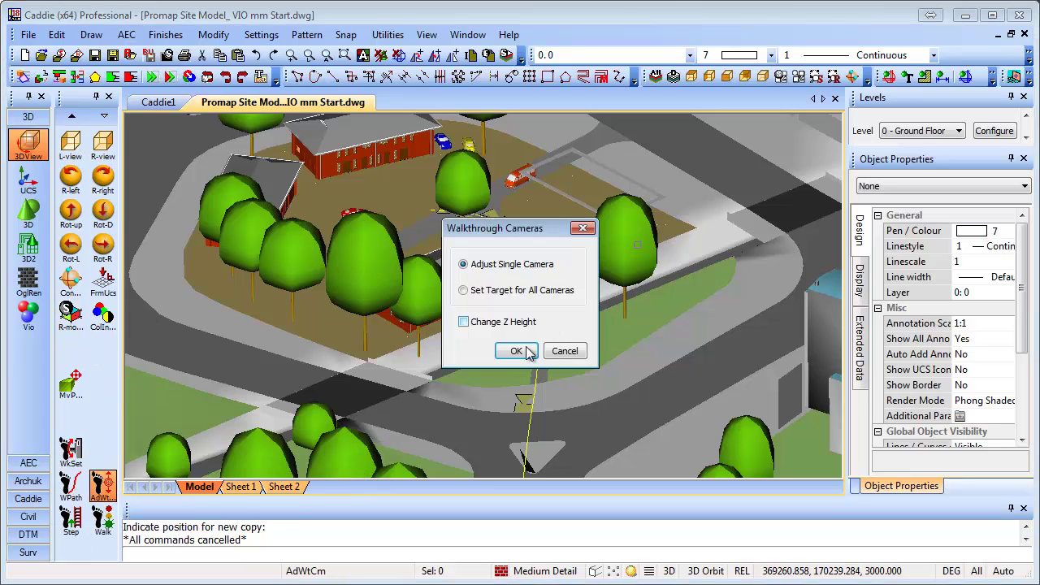
pyautogui.click(517, 351)
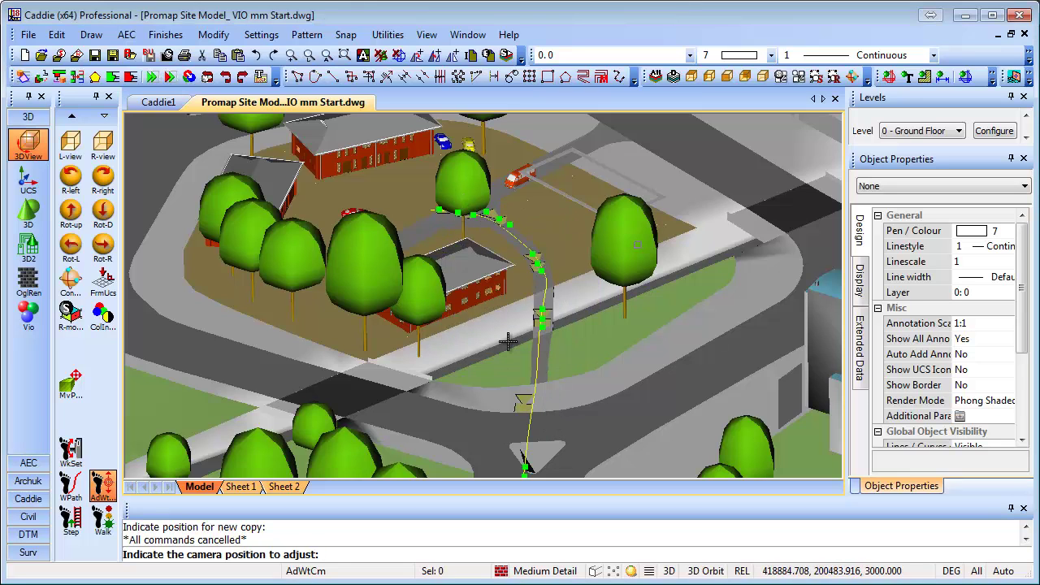
pyautogui.scroll(5, 558, 328)
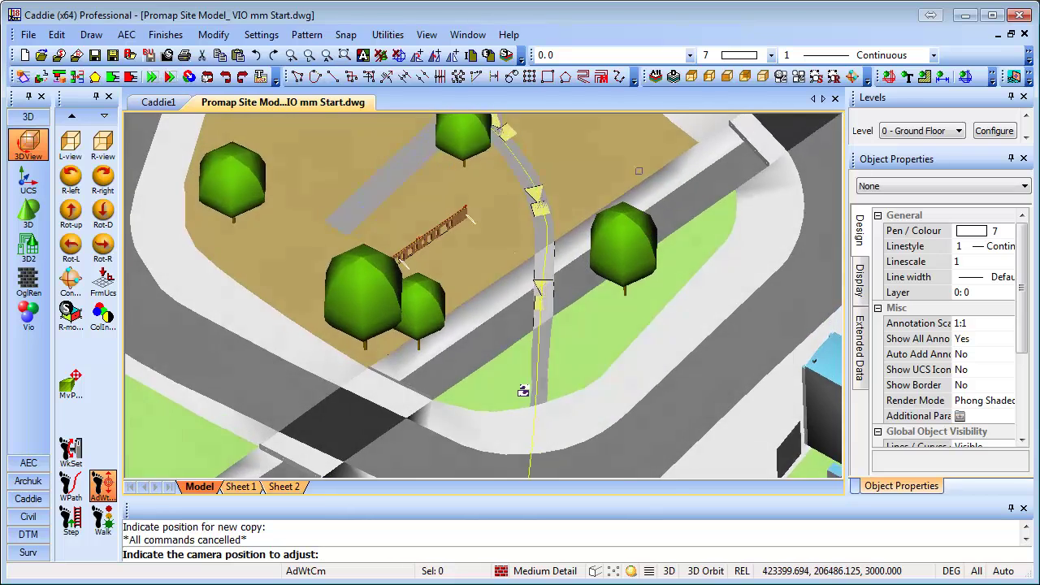
pyautogui.scroll(-5, 523, 372)
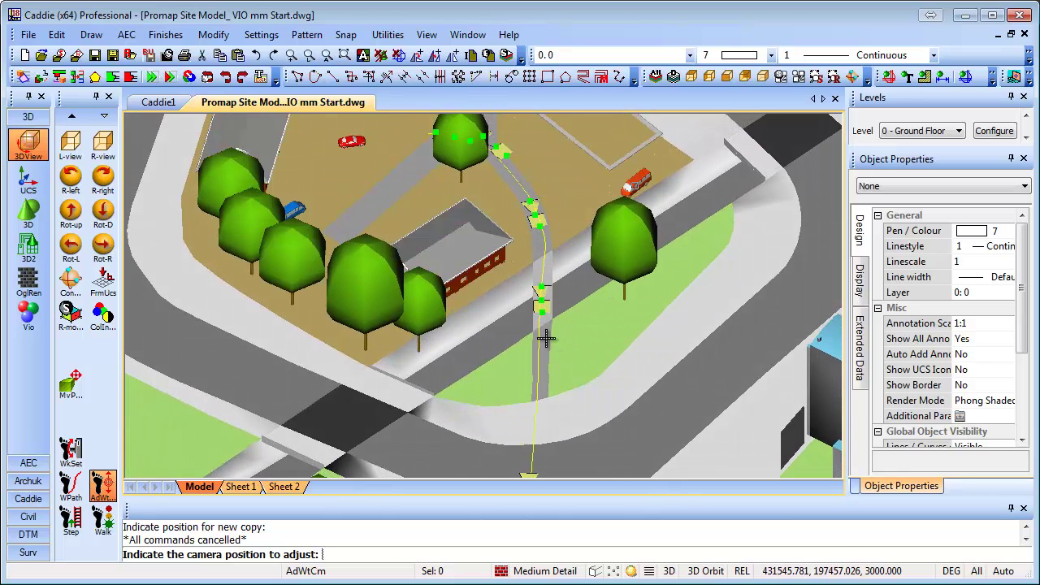
pyautogui.press('Escape')
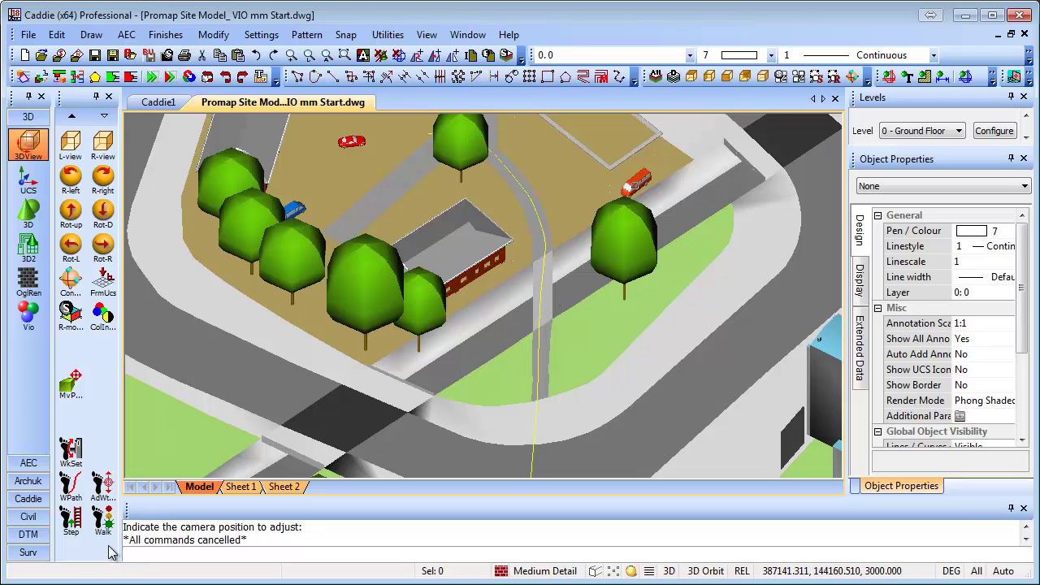
# Step: Adjust the single walkthrough camera on the footbridge, retargeting it toward the office beside the curved path without changing its Z height
pyautogui.click(102, 486)
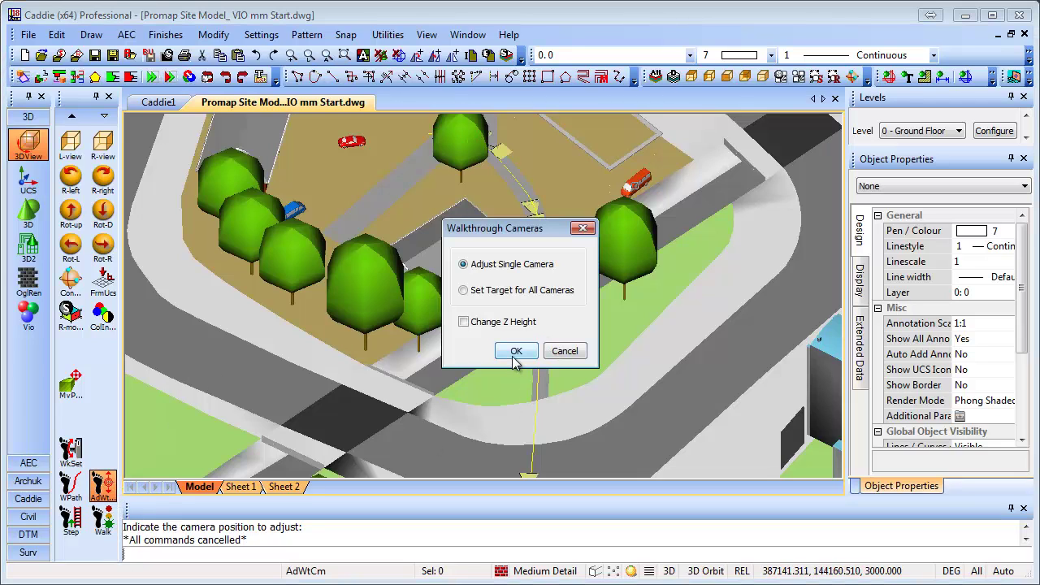
pyautogui.click(517, 355)
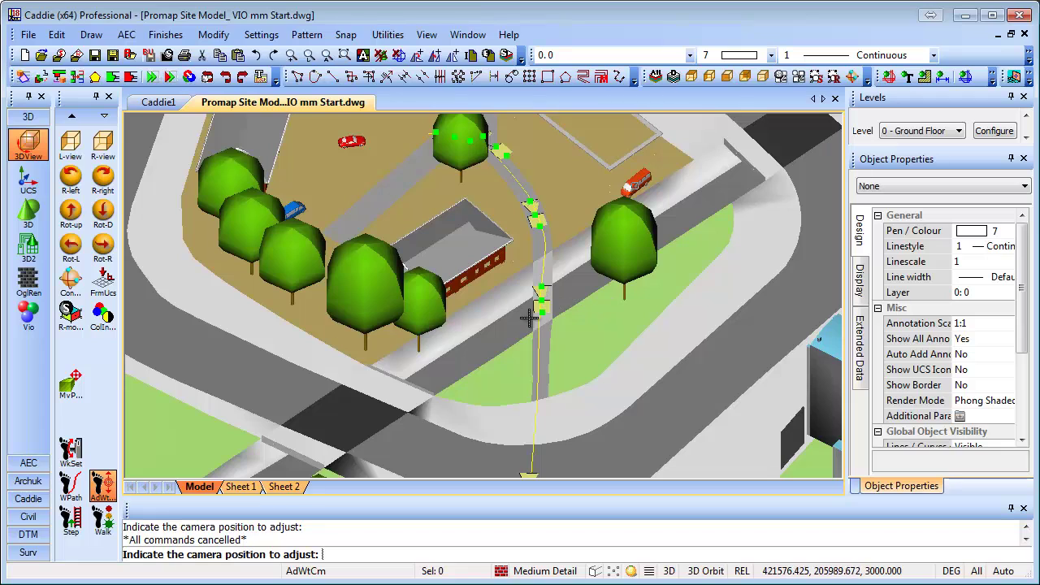
pyautogui.click(542, 289)
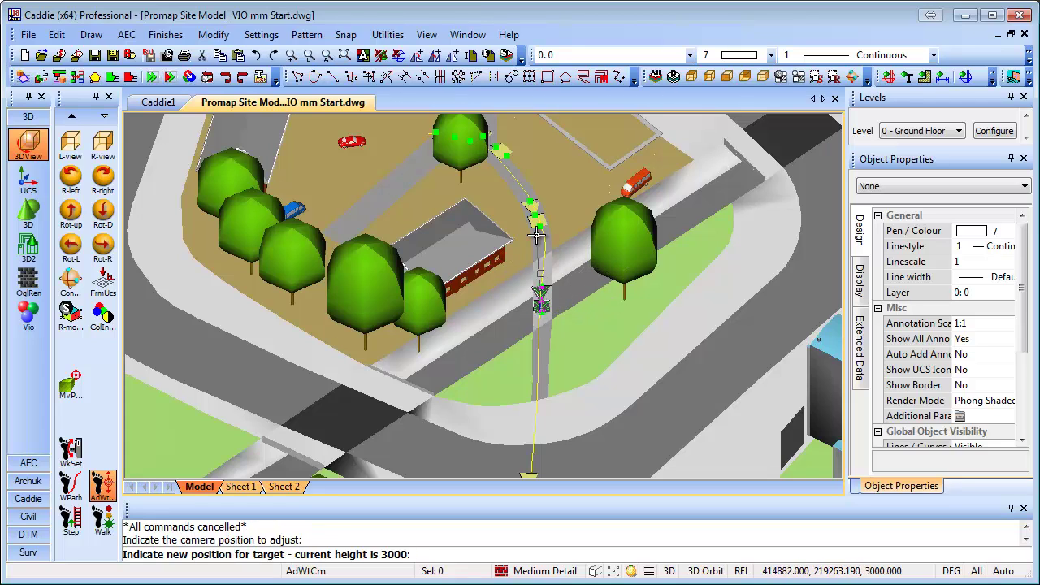
pyautogui.click(447, 213)
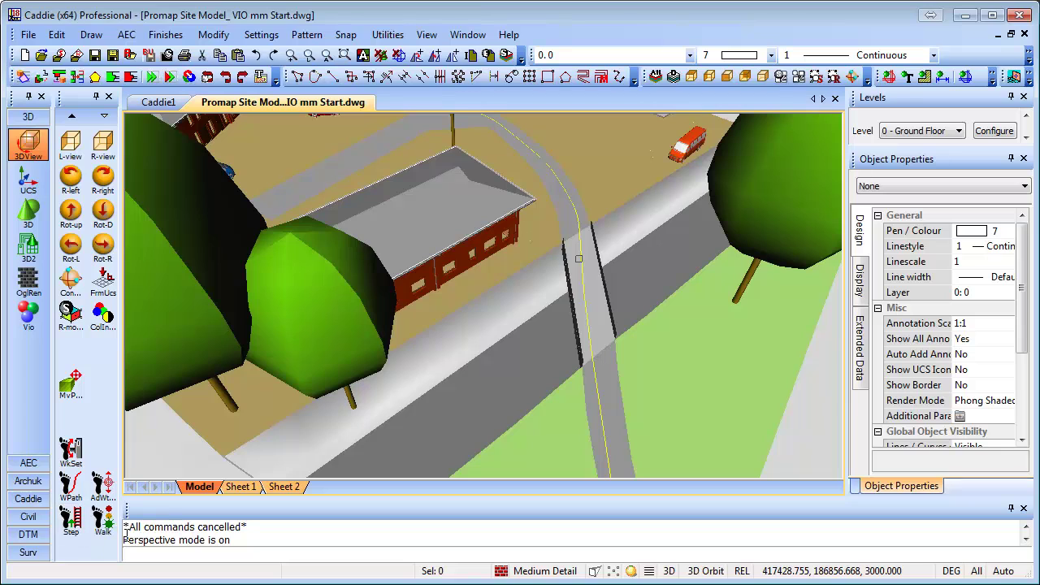
# Step: Run the walkthrough from the beginning, and play the Caddie_Site_walkthrough movie in Flash Movie Player
pyautogui.click(103, 520)
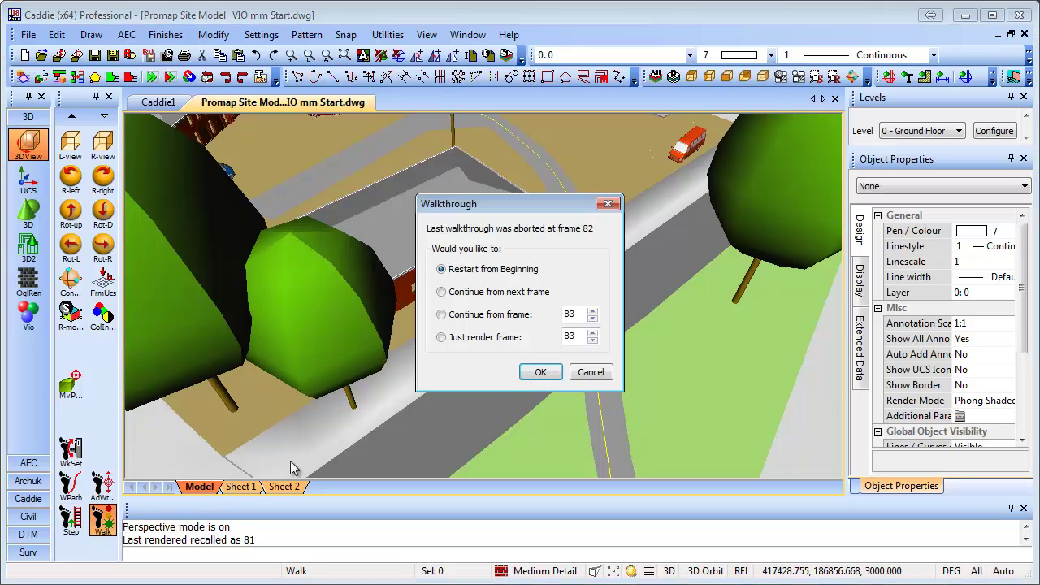
pyautogui.click(541, 372)
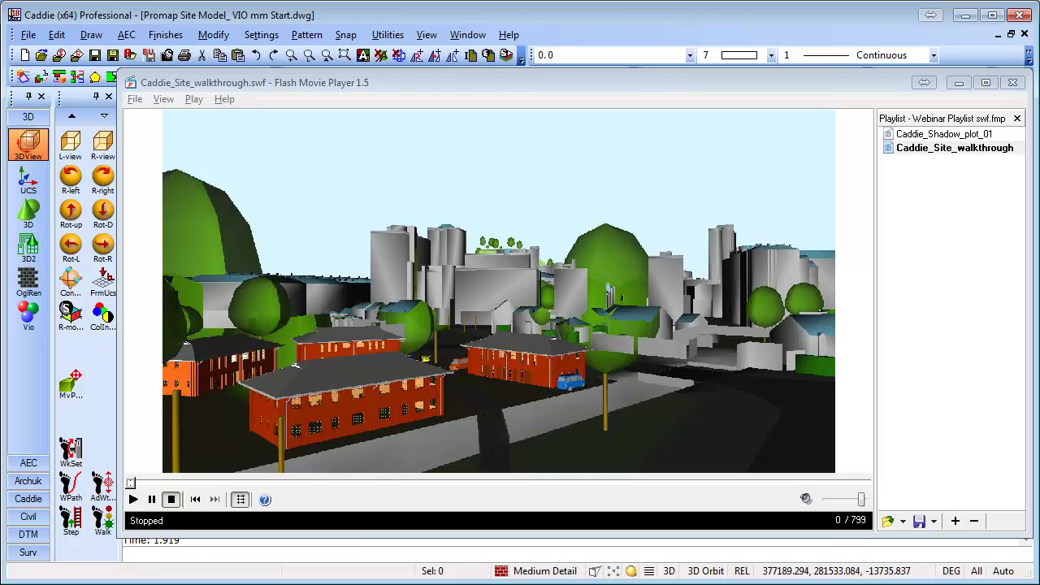
pyautogui.click(134, 499)
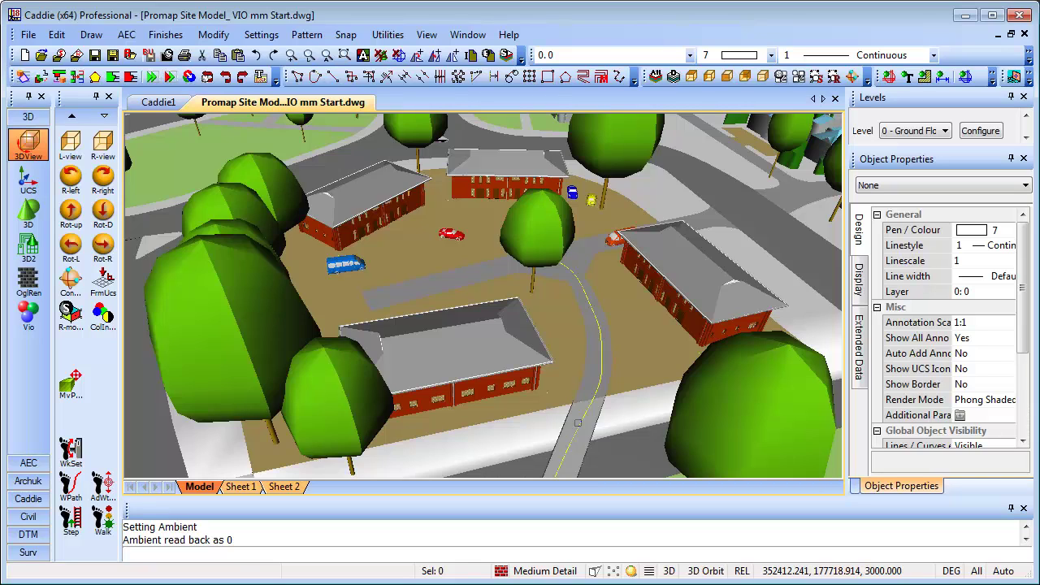
# Step: Review the Vio environment's lighting schemes and sun position settings, keeping the Day - Clear Sky scheme
pyautogui.click(29, 315)
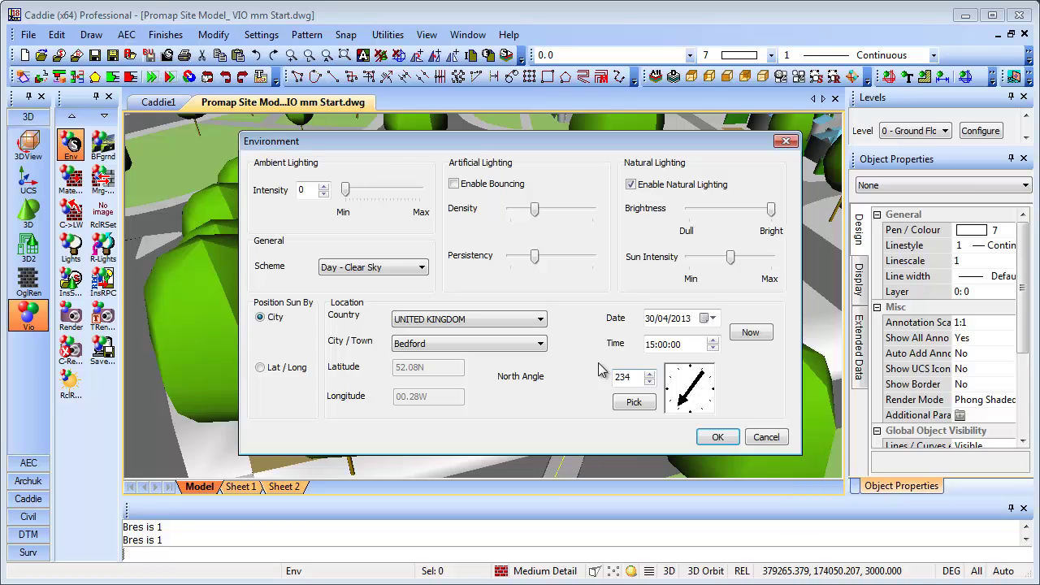
pyautogui.click(373, 268)
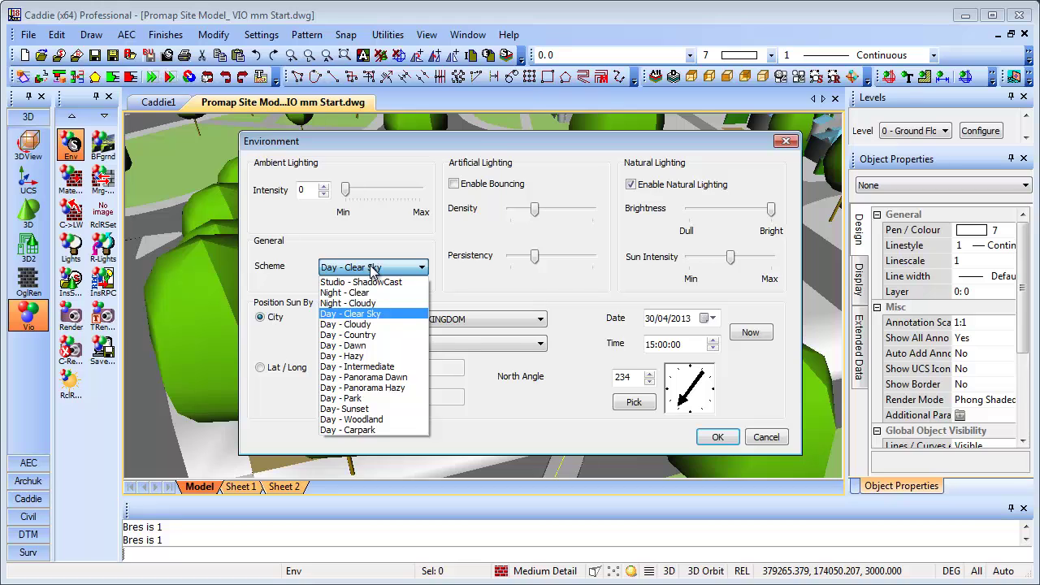
pyautogui.click(373, 268)
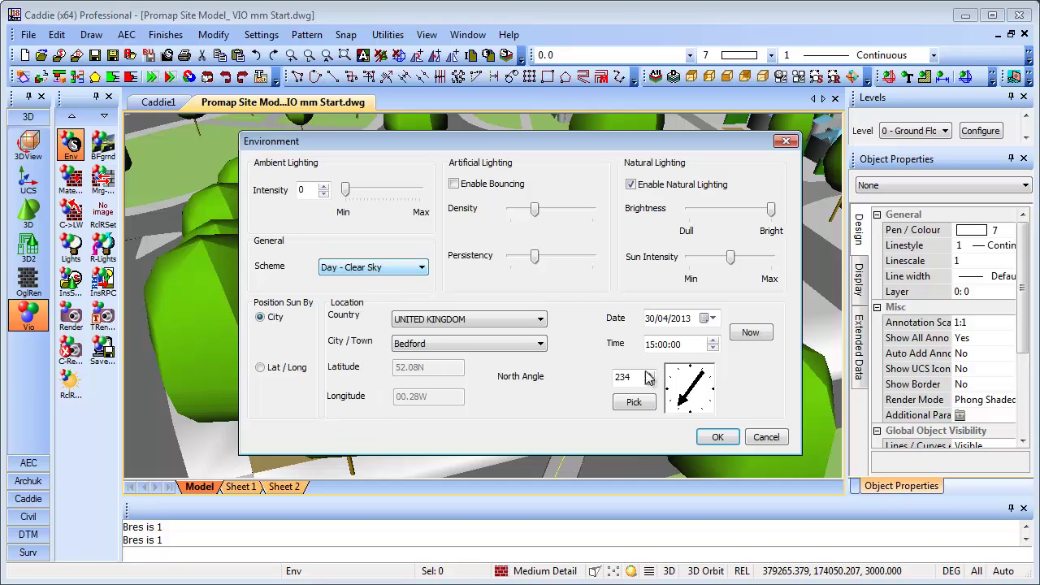
pyautogui.click(728, 438)
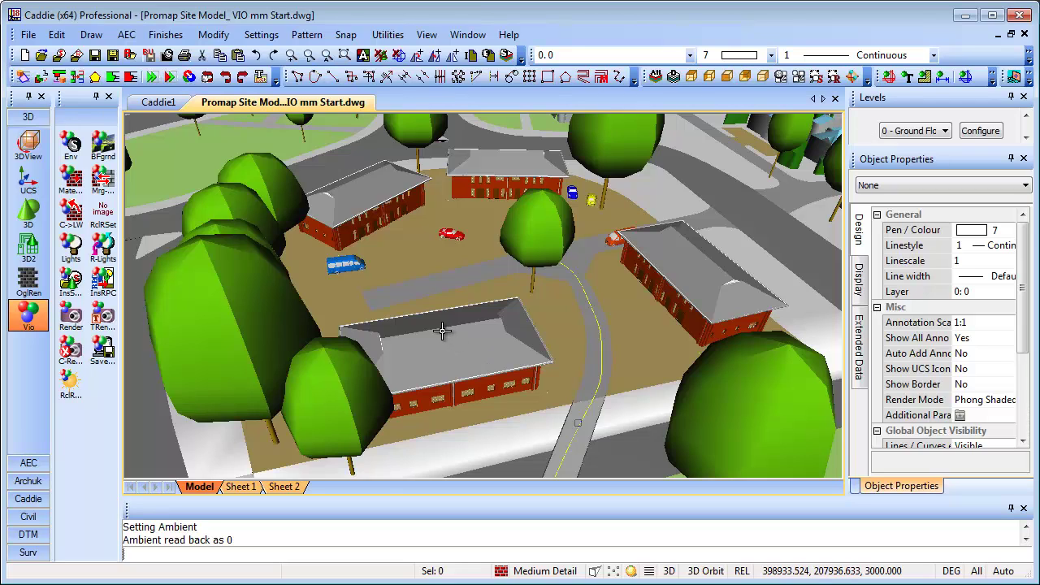
# Step: Try a sun study test render setup for 6 am, 8 am and 10 am, assigning the Shadow Plot view to 6 am
pyautogui.click(103, 319)
pyautogui.click(298, 105)
pyautogui.click(298, 126)
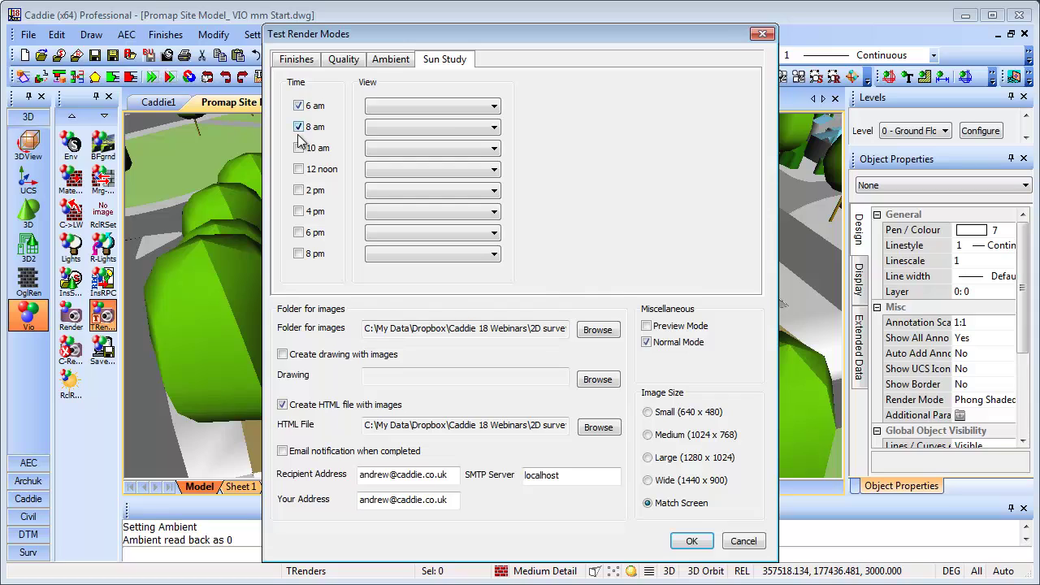
pyautogui.click(299, 148)
pyautogui.click(457, 107)
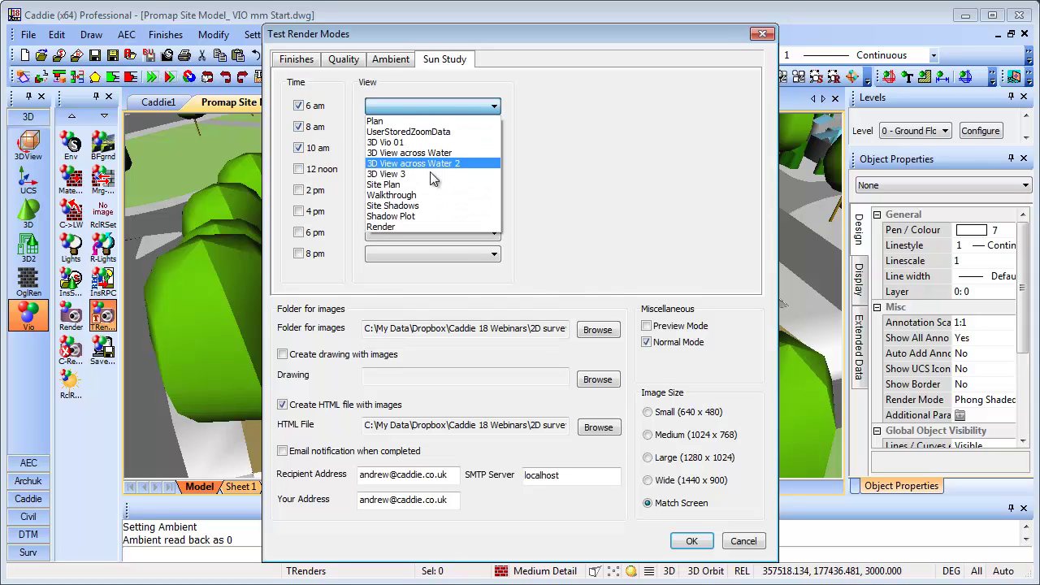
pyautogui.click(404, 217)
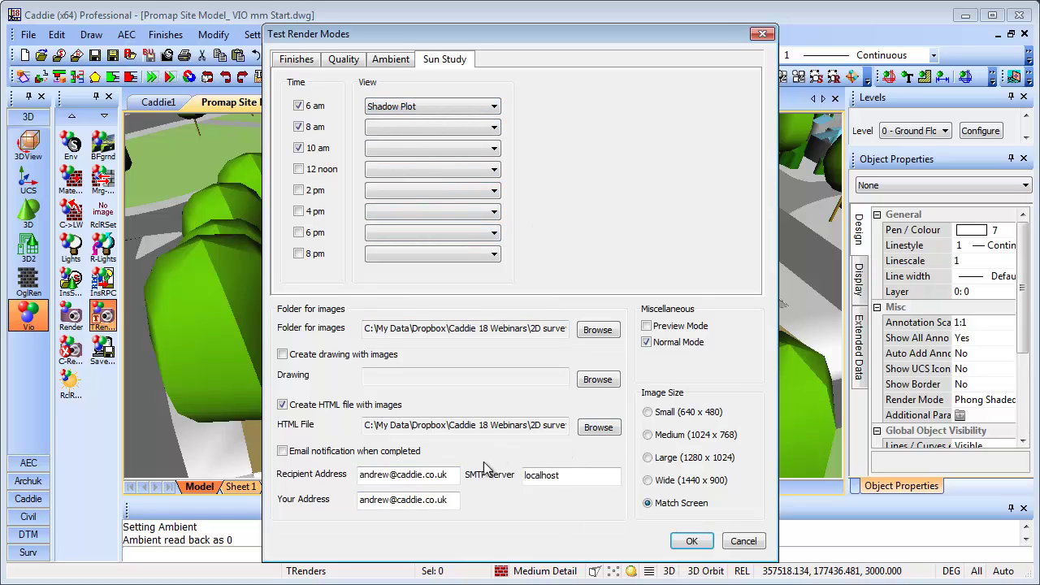
pyautogui.click(744, 542)
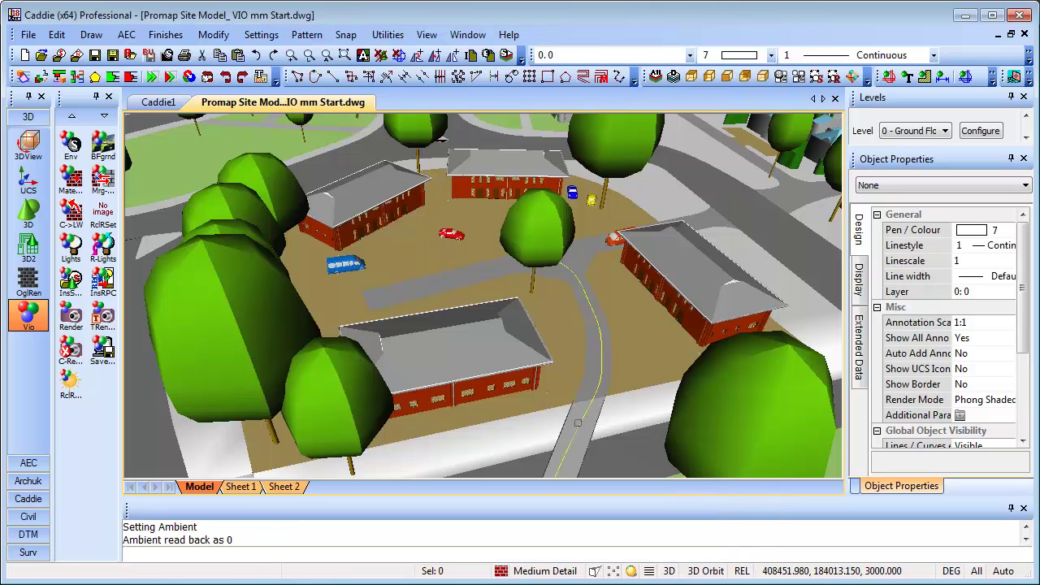
# Step: Switch to Flash Movie Player and play the Caddie_Shadow_plot_01 movie
pyautogui.hotkey('alt', 'Tab')
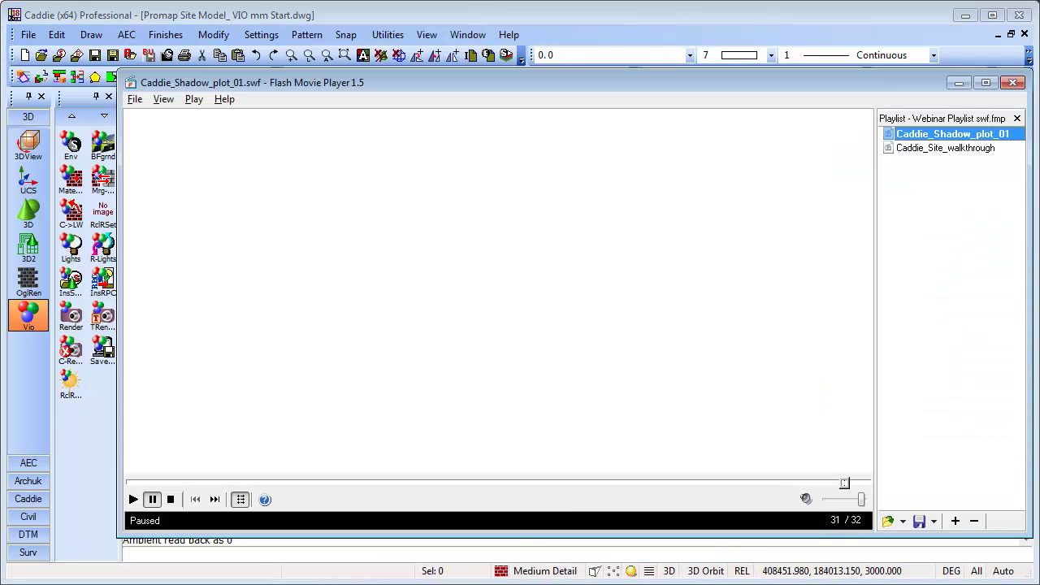
pyautogui.doubleClick(957, 136)
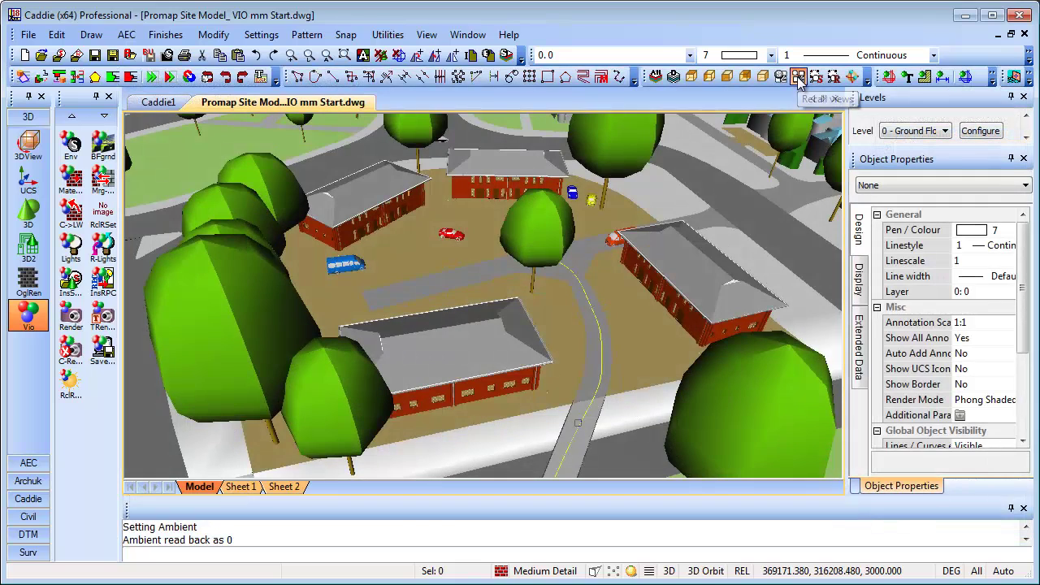
# Step: Recall the saved Render view and render its full area to the screen at normal quality with progressive rendering
pyautogui.click(798, 76)
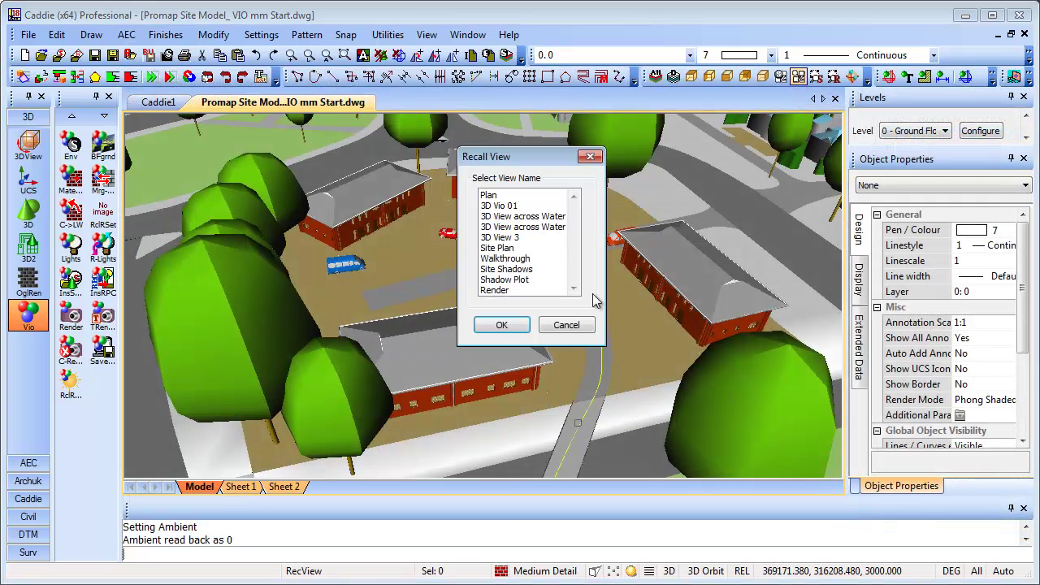
pyautogui.click(496, 290)
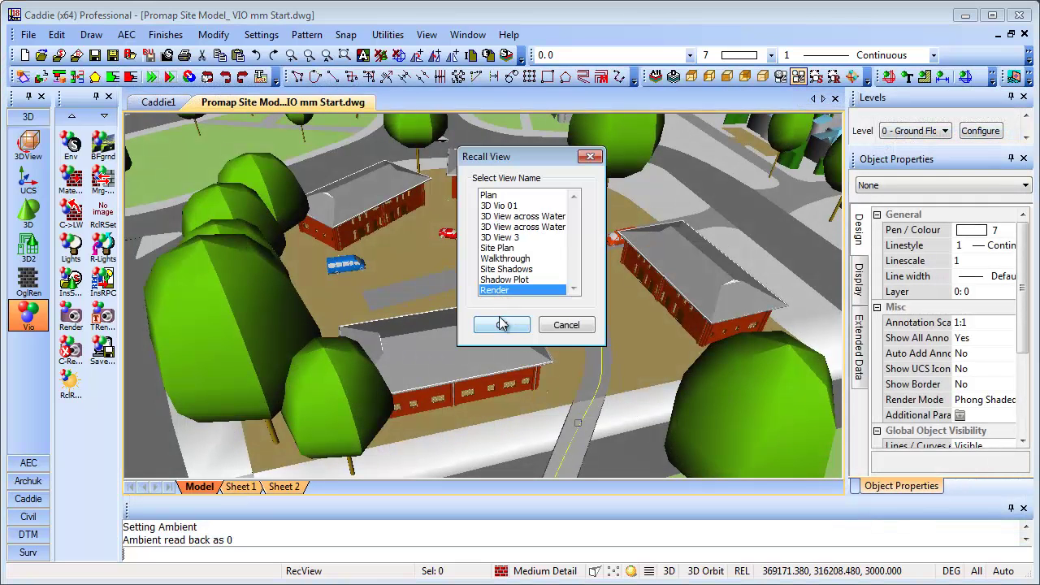
pyautogui.click(502, 324)
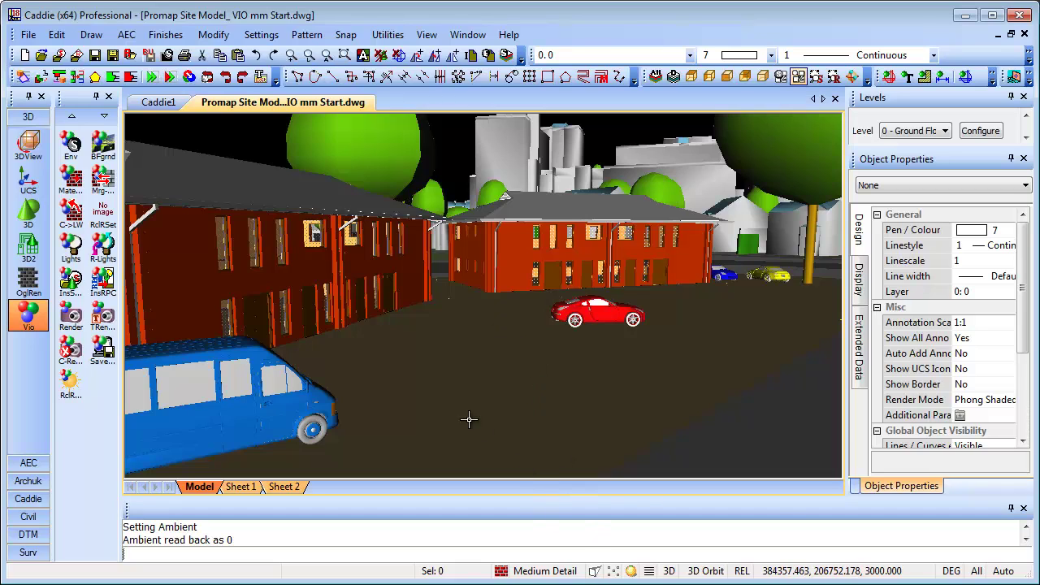
pyautogui.click(71, 317)
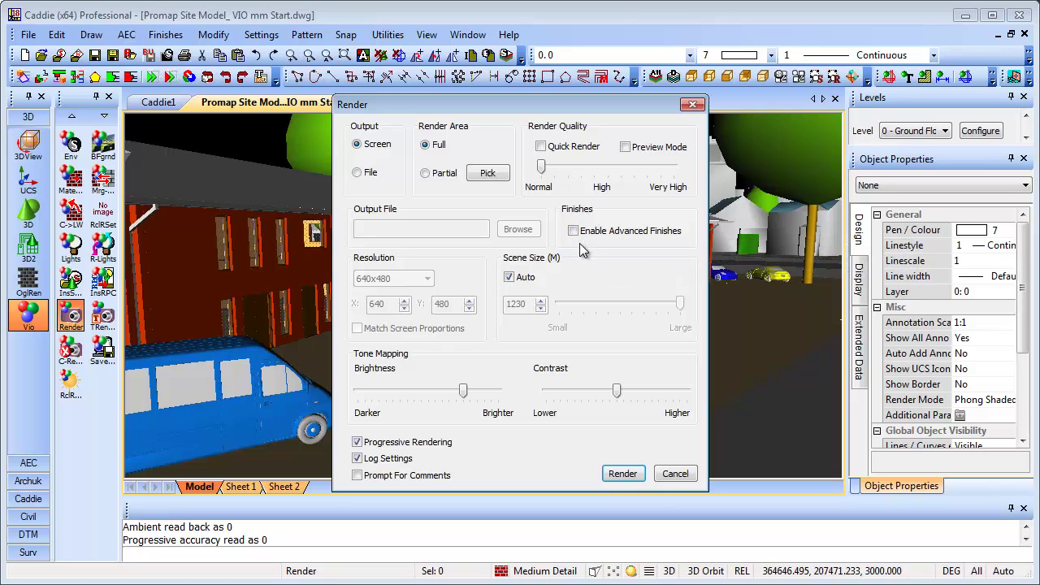
pyautogui.click(614, 471)
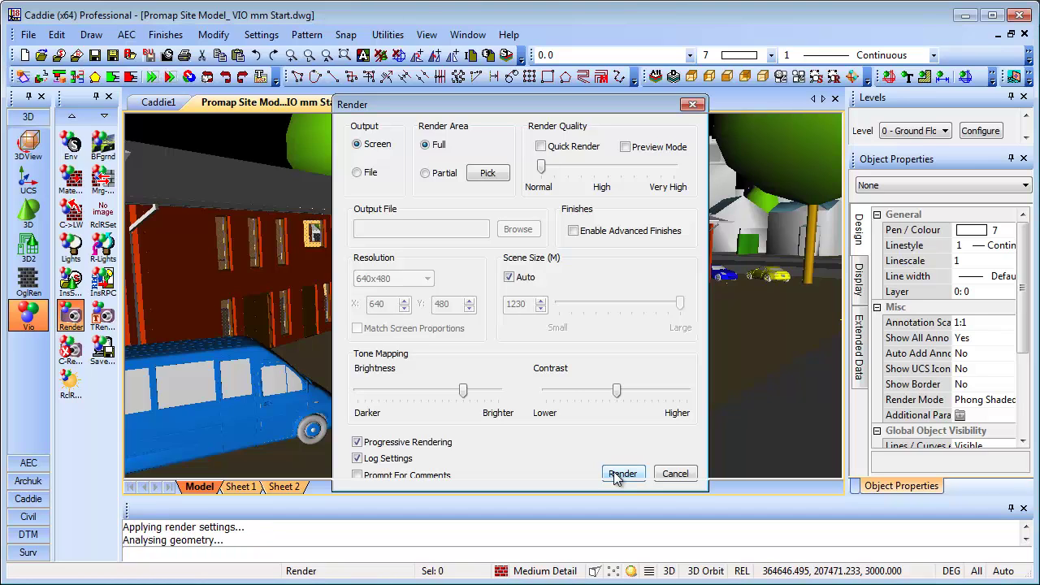